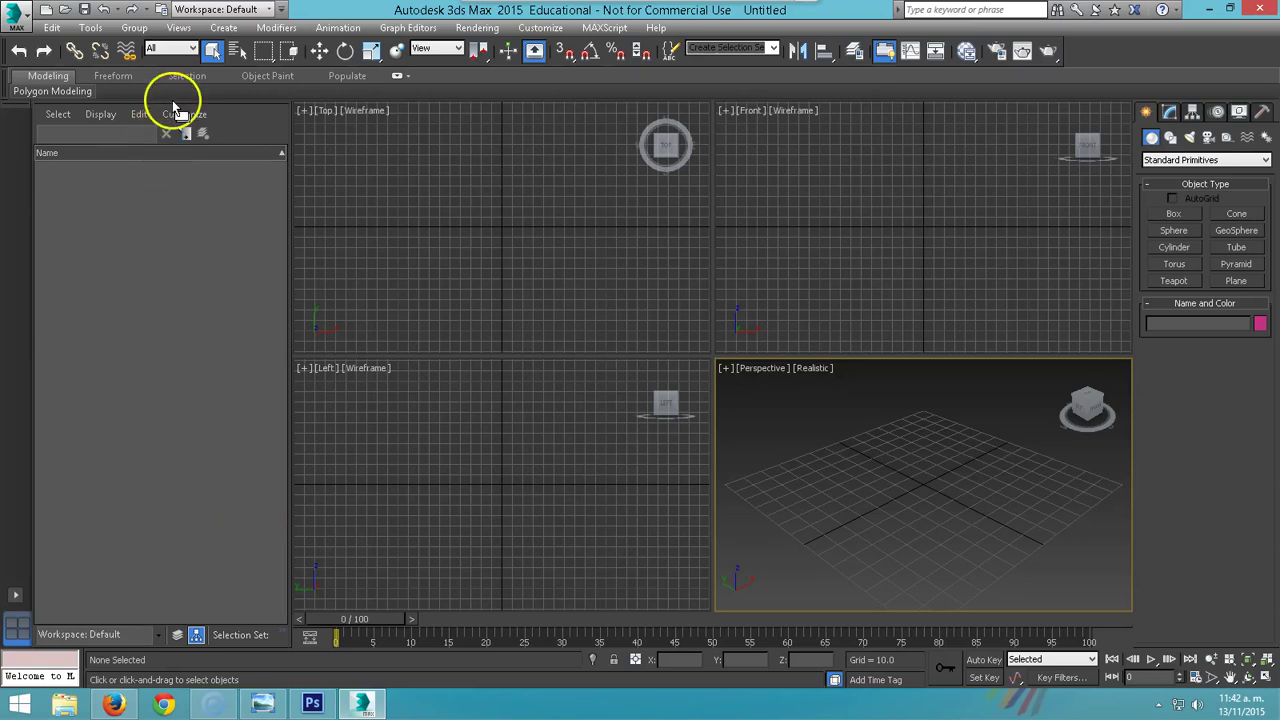
# Undock and close the Scene Explorer and the left viewport layout tab bar.
pyautogui.moveTo(173, 105)
pyautogui.mouseDown()
pyautogui.moveTo(209, 126)
pyautogui.moveTo(469, 189)
pyautogui.mouseUp()
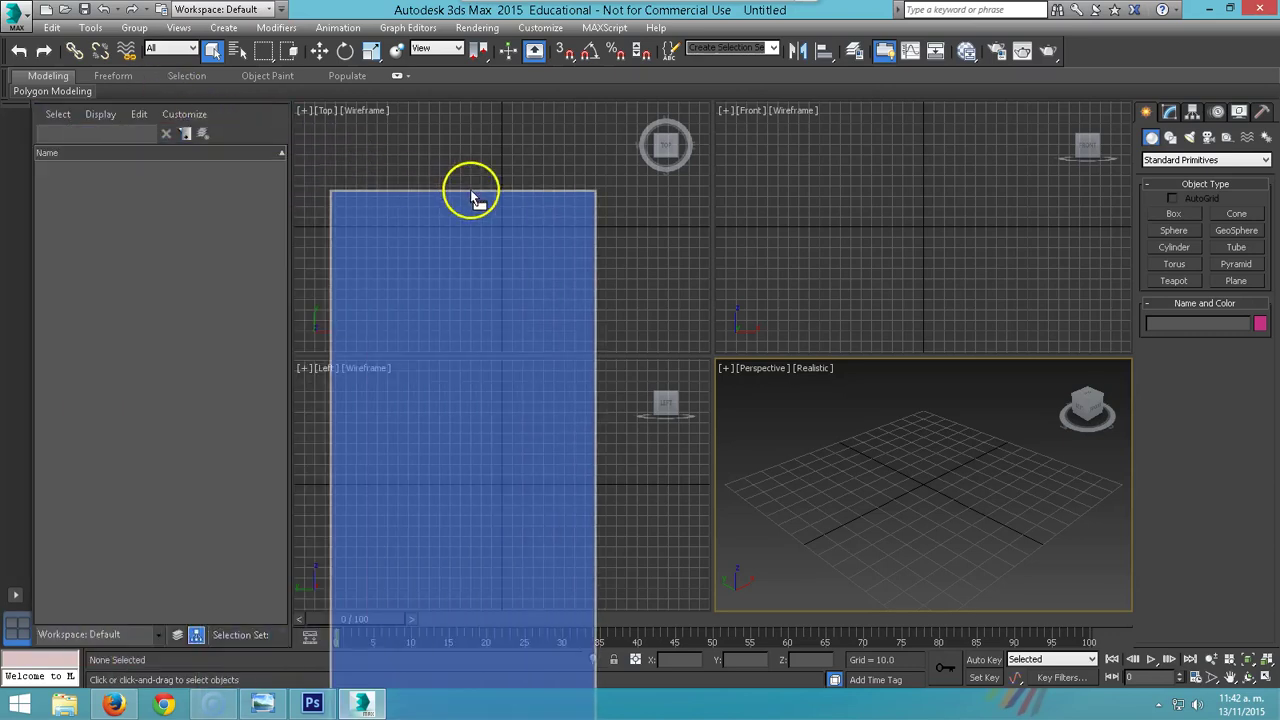
pyautogui.click(575, 201)
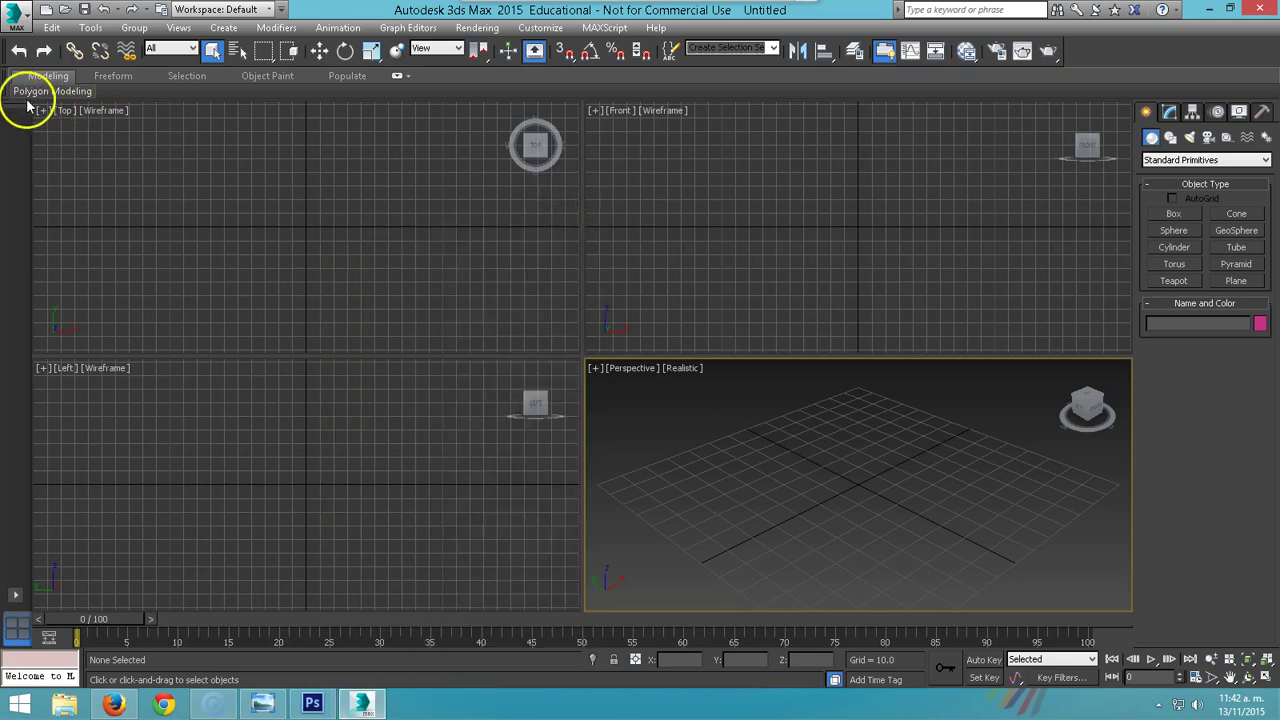
pyautogui.moveTo(25, 105); pyautogui.dragTo(203, 170)
pyautogui.click(205, 167)
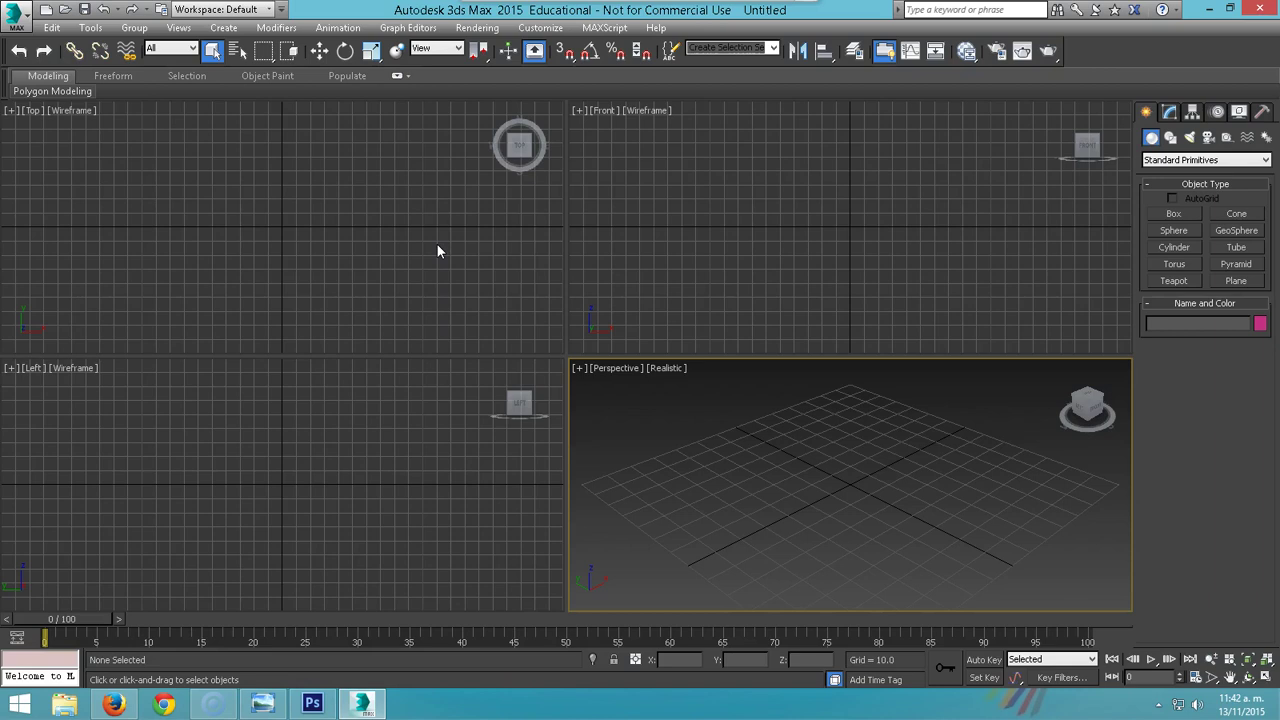
pyautogui.moveTo(262, 704)
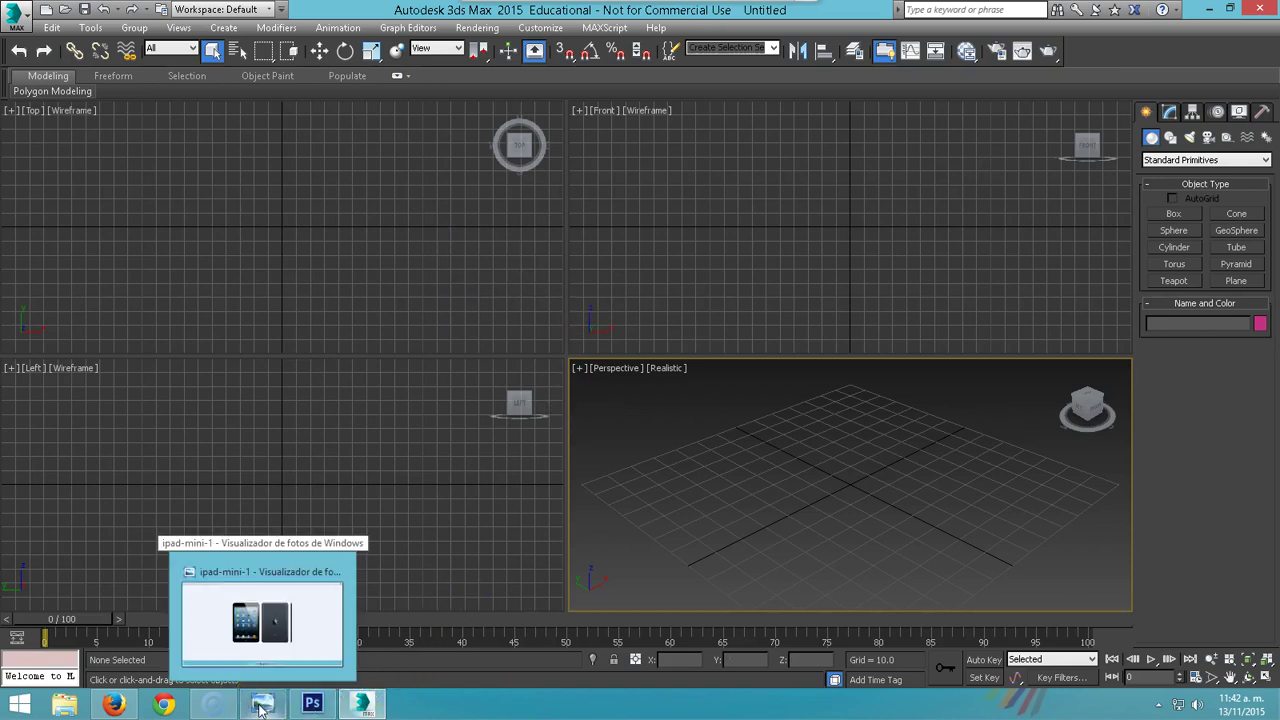
# View the iPadMiniMedidas reference (13,47 × 20 × 0,72 cm) in Photo Viewer, then return to 3ds Max.
pyautogui.click(261, 707)
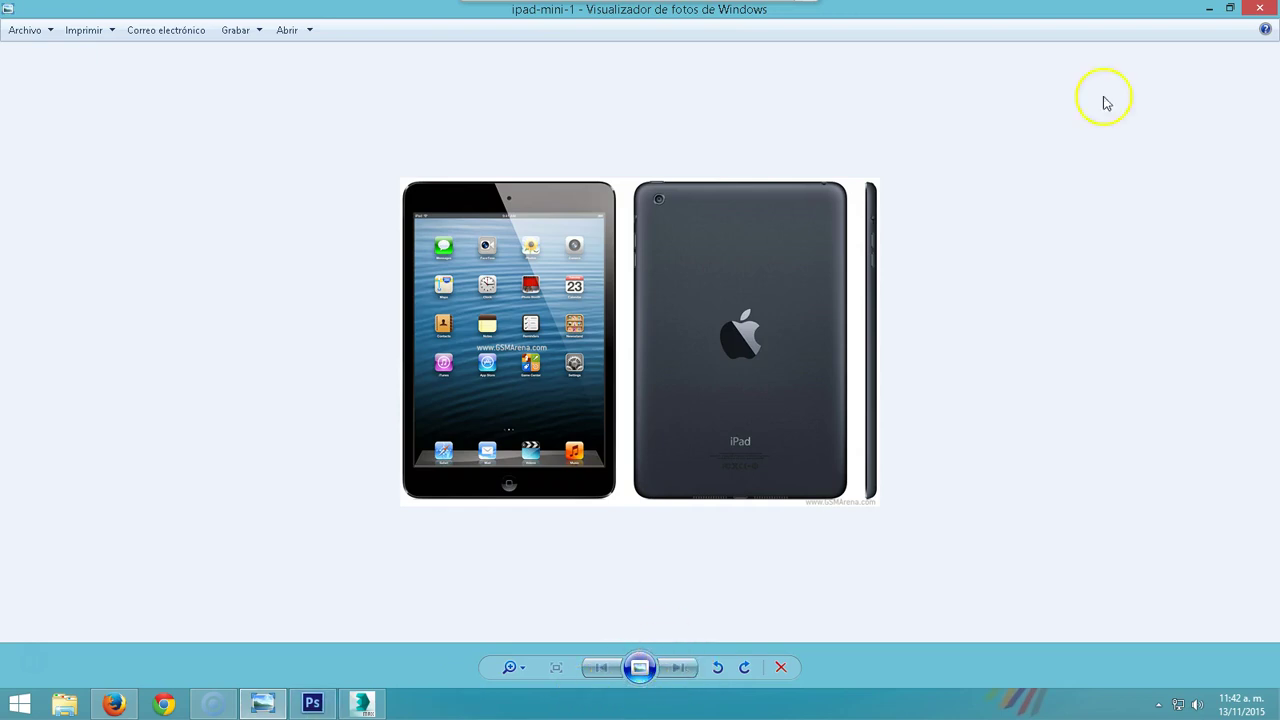
pyautogui.click(1209, 8)
pyautogui.click(1204, 10)
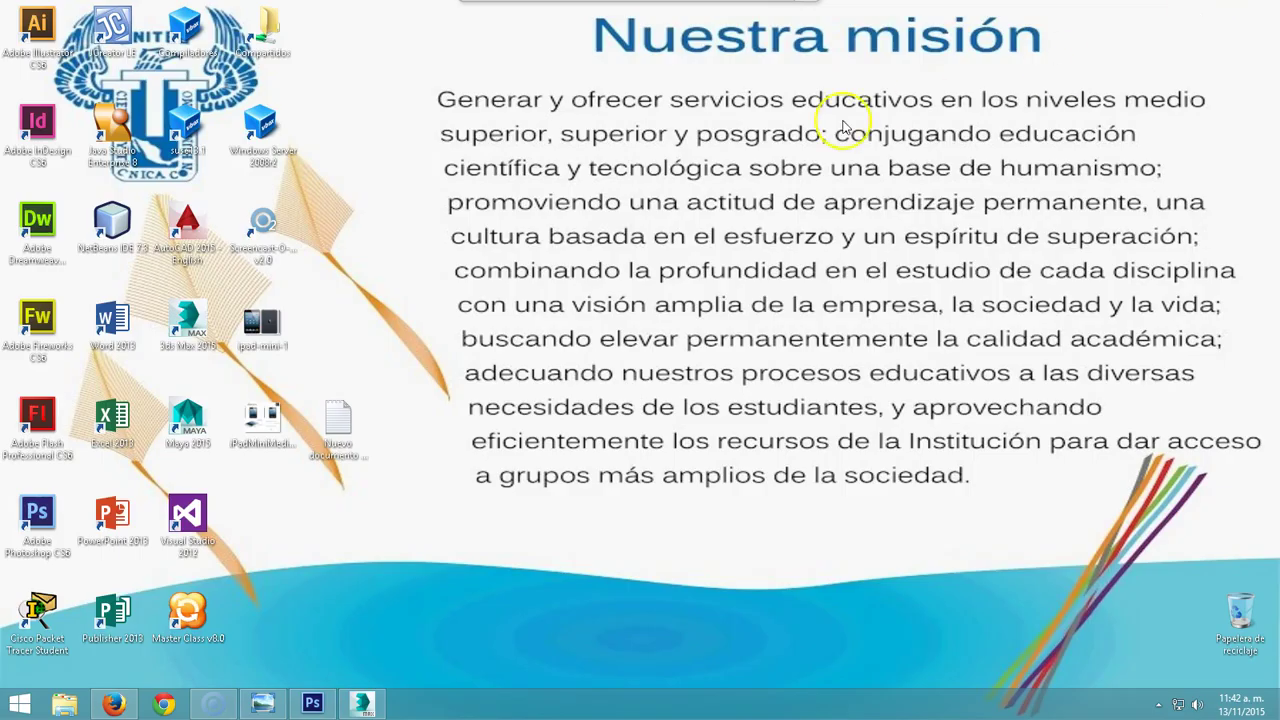
pyautogui.doubleClick(290, 425)
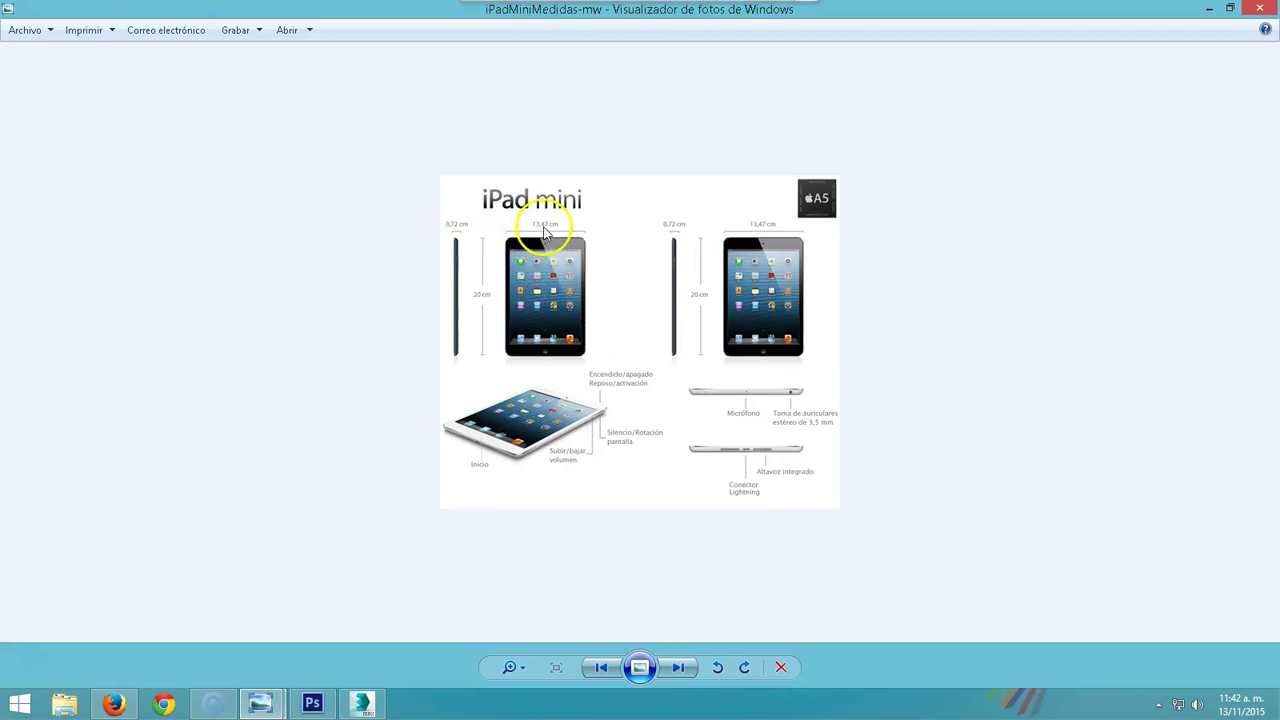
pyautogui.click(362, 705)
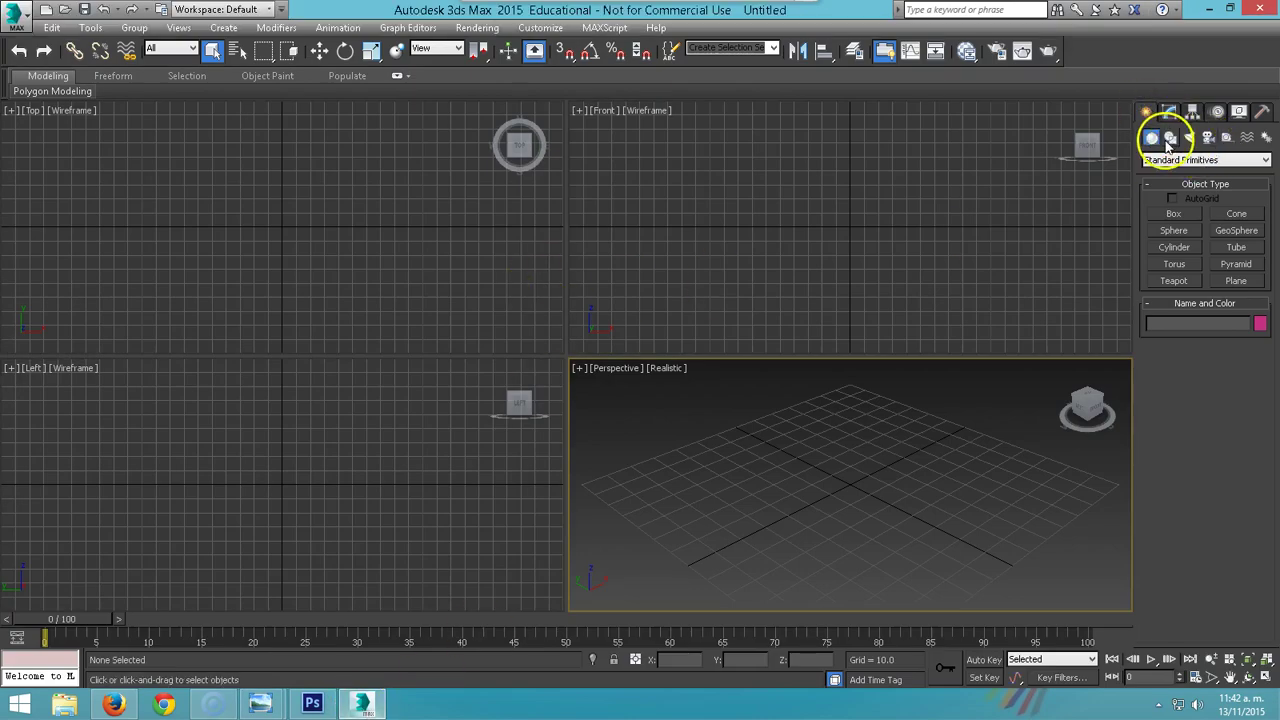
# Build a 13.47 × 20 Rectangle spline by Keyboard Entry and frame it in the Top view.
pyautogui.click(1171, 140)
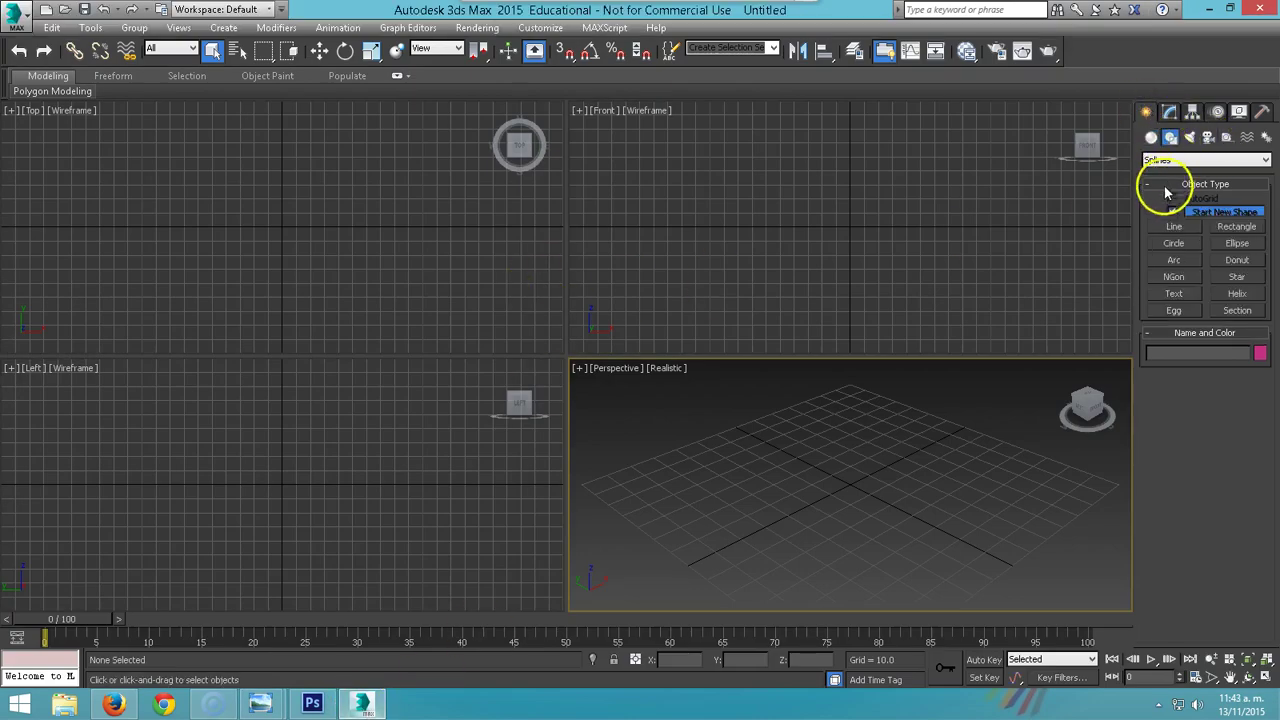
pyautogui.click(1236, 228)
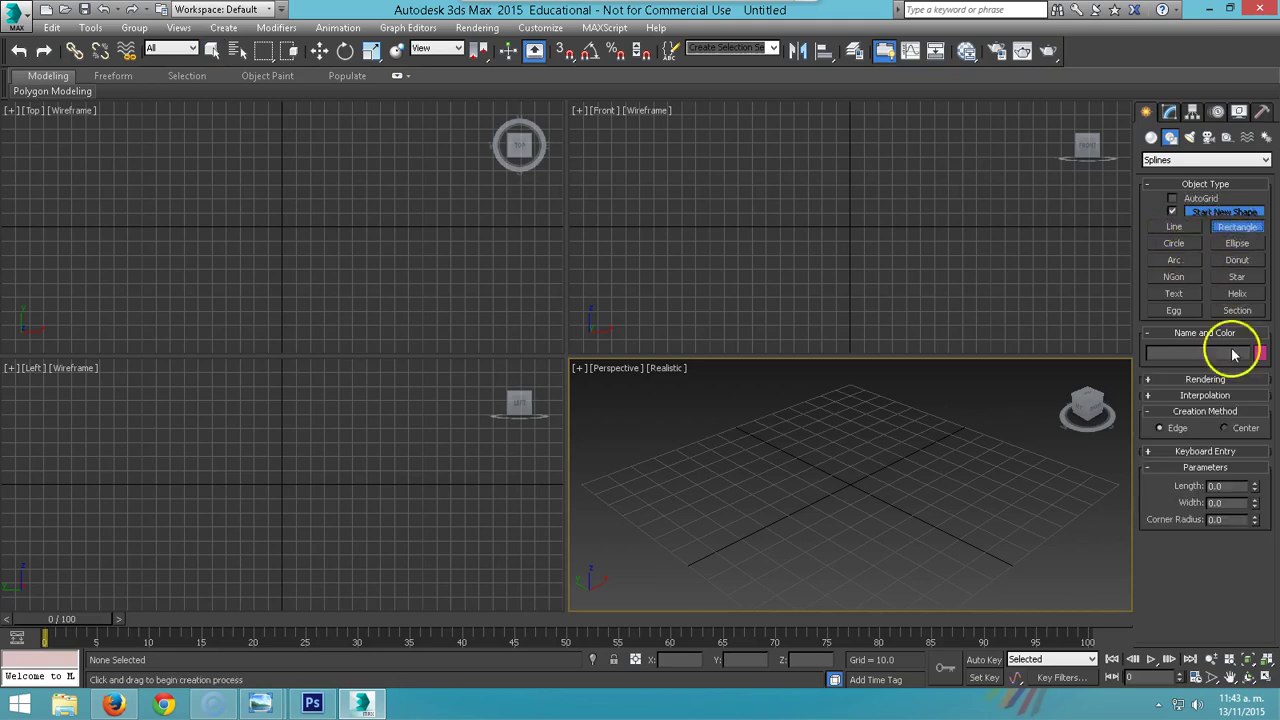
pyautogui.click(1195, 455)
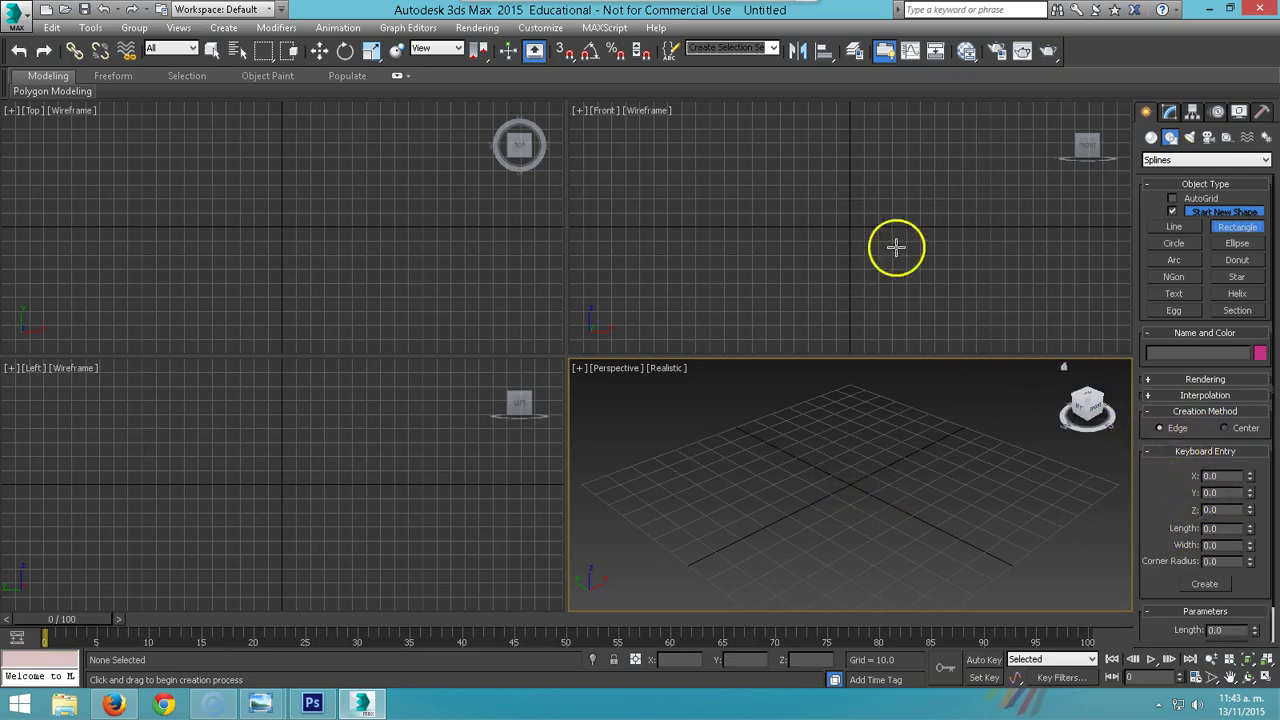
pyautogui.click(1233, 528)
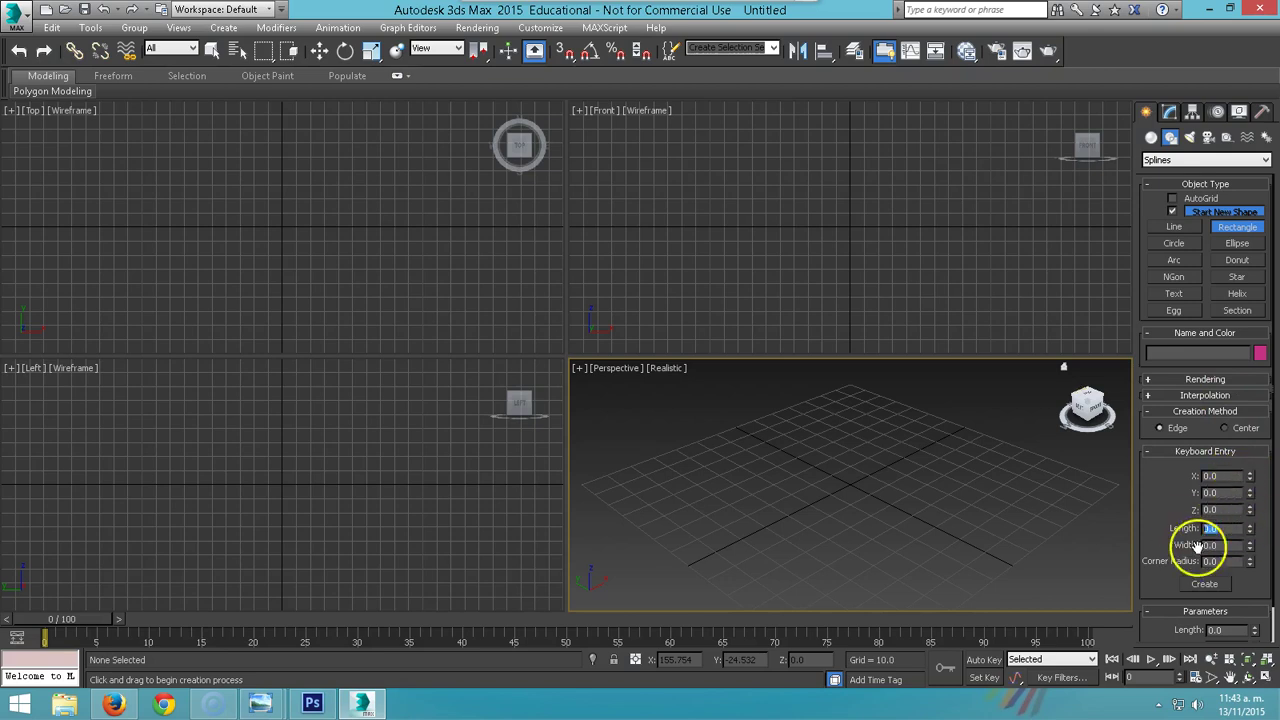
pyautogui.write('13.47')
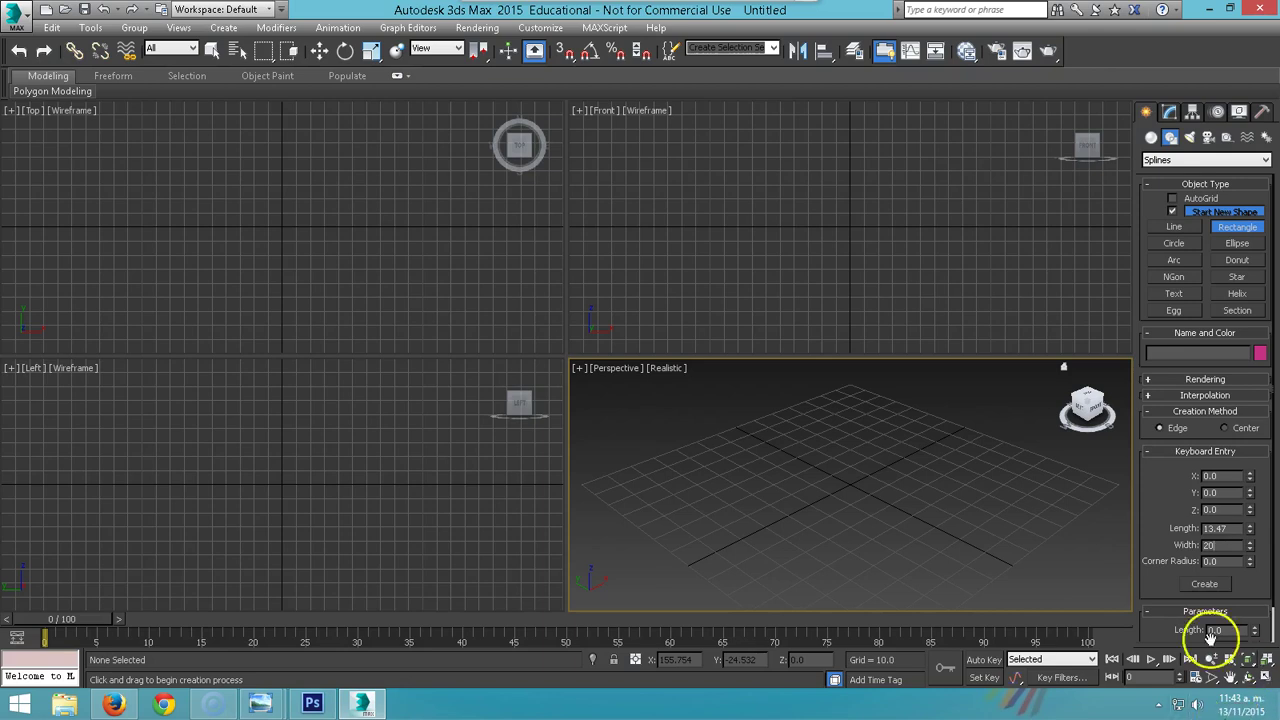
pyautogui.click(1203, 585)
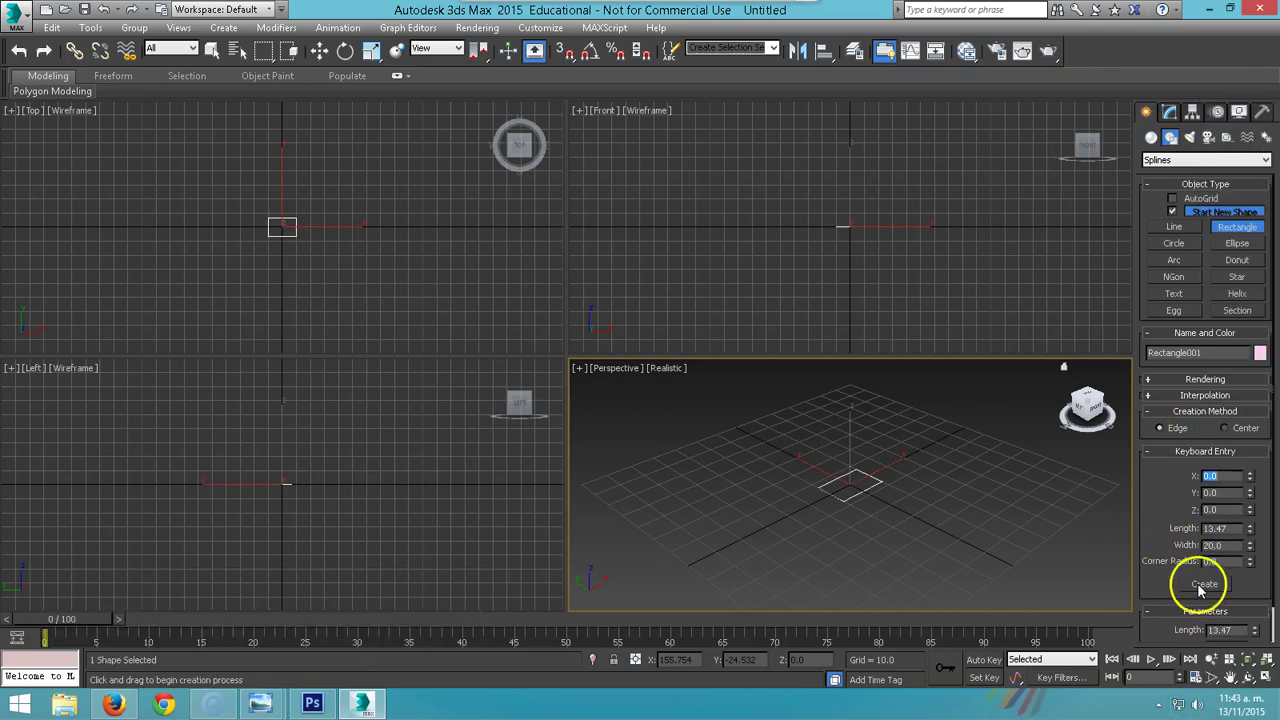
pyautogui.moveTo(272, 258)
pyautogui.mouseDown(button='middle')
pyautogui.moveTo(283, 241)
pyautogui.moveTo(297, 249)
pyautogui.mouseUp(button='middle')
pyautogui.scroll(4, 283, 241)
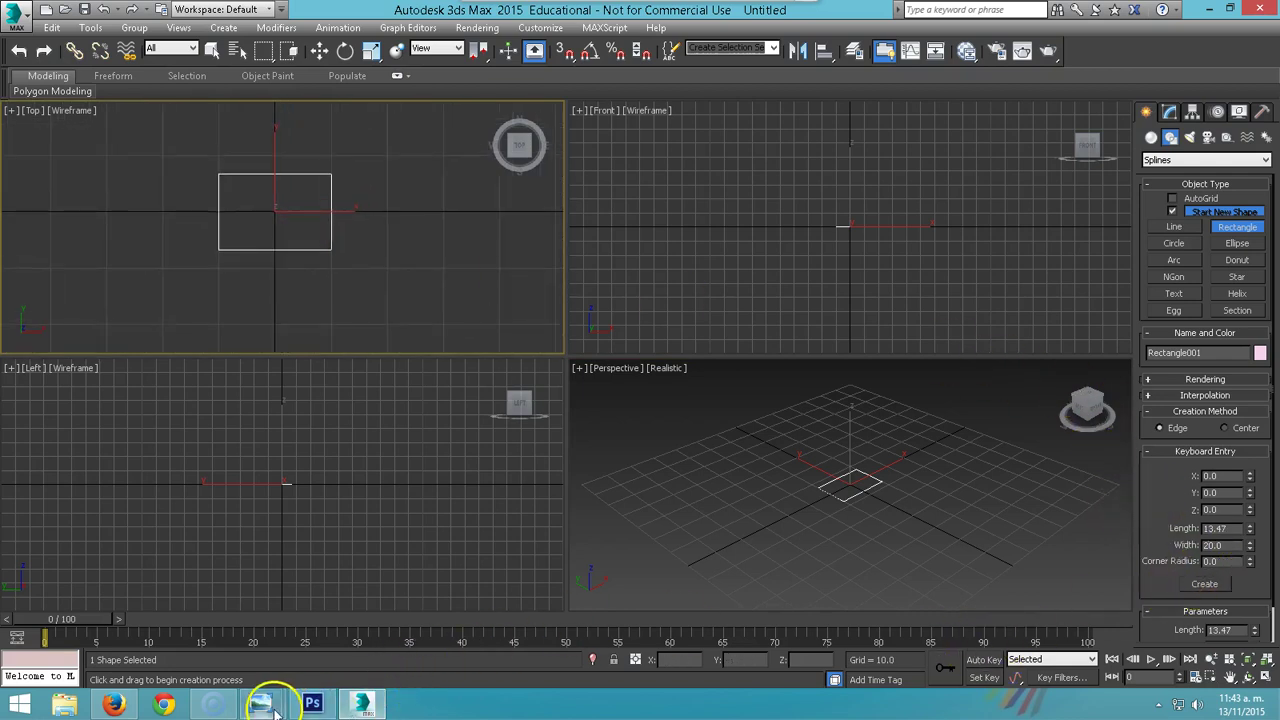
pyautogui.moveTo(260, 704)
pyautogui.click(330, 630)
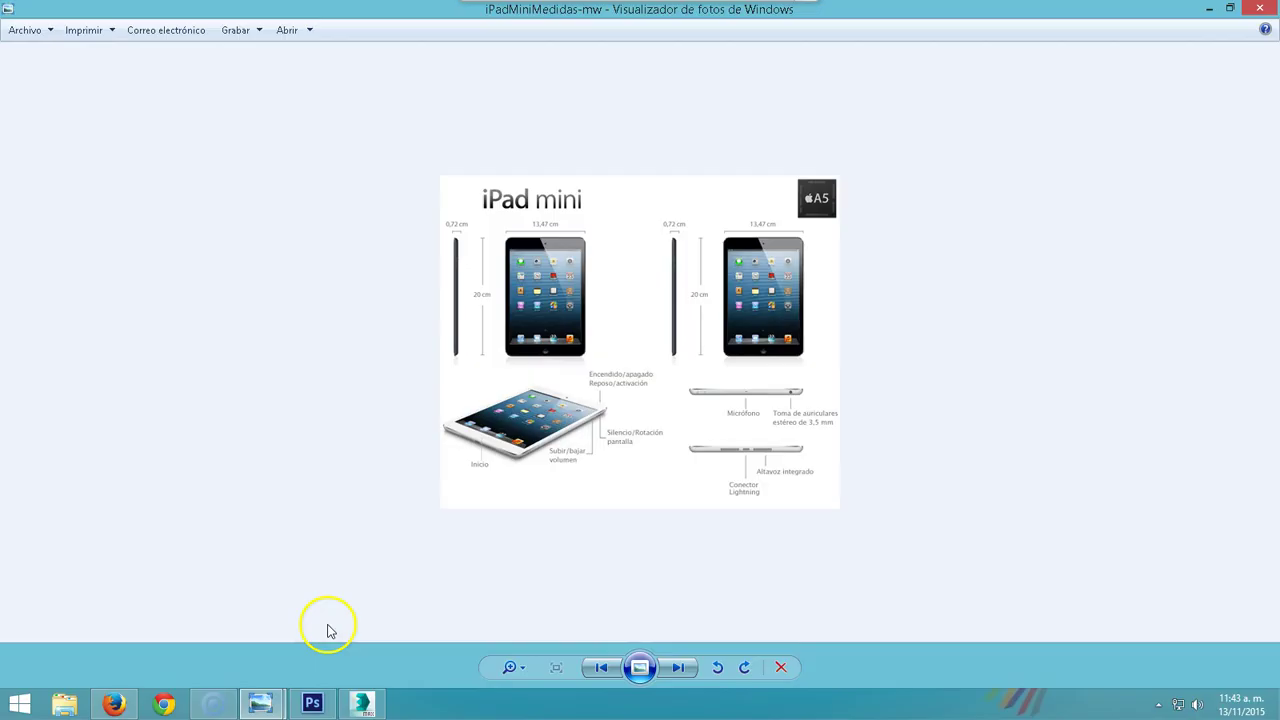
pyautogui.scroll(3, 514, 229)
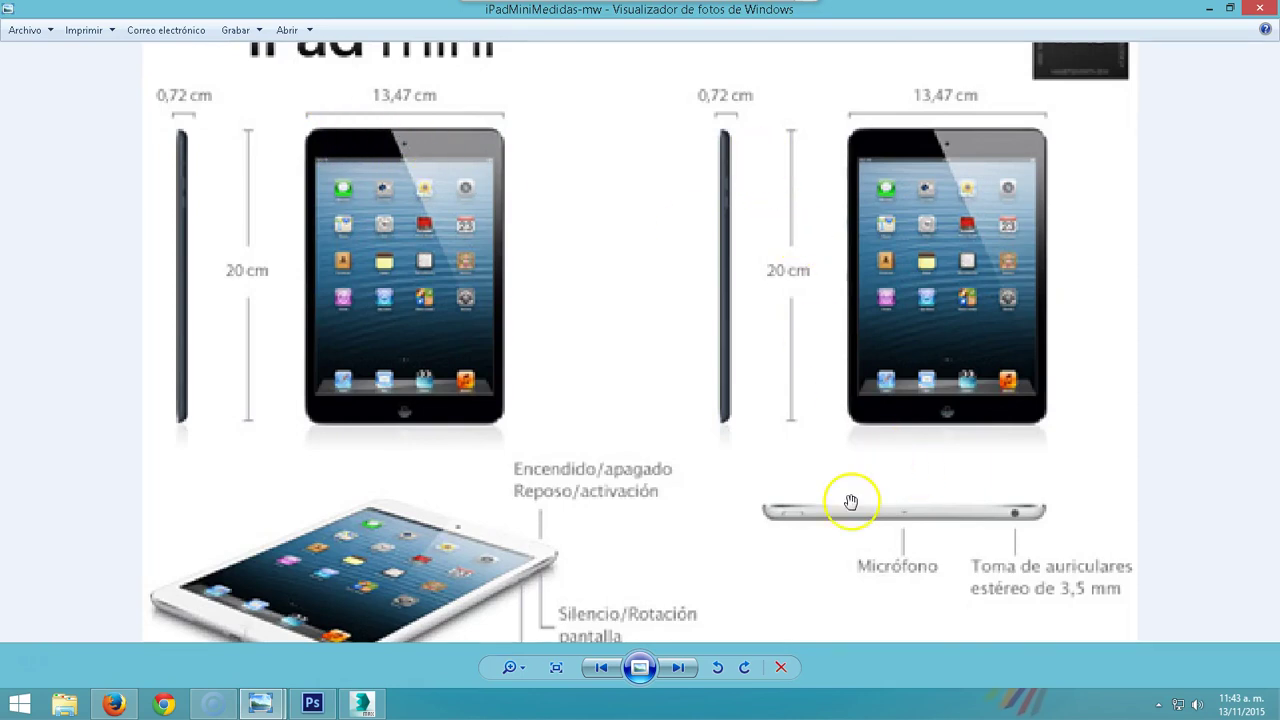
pyautogui.scroll(-3, 851, 502)
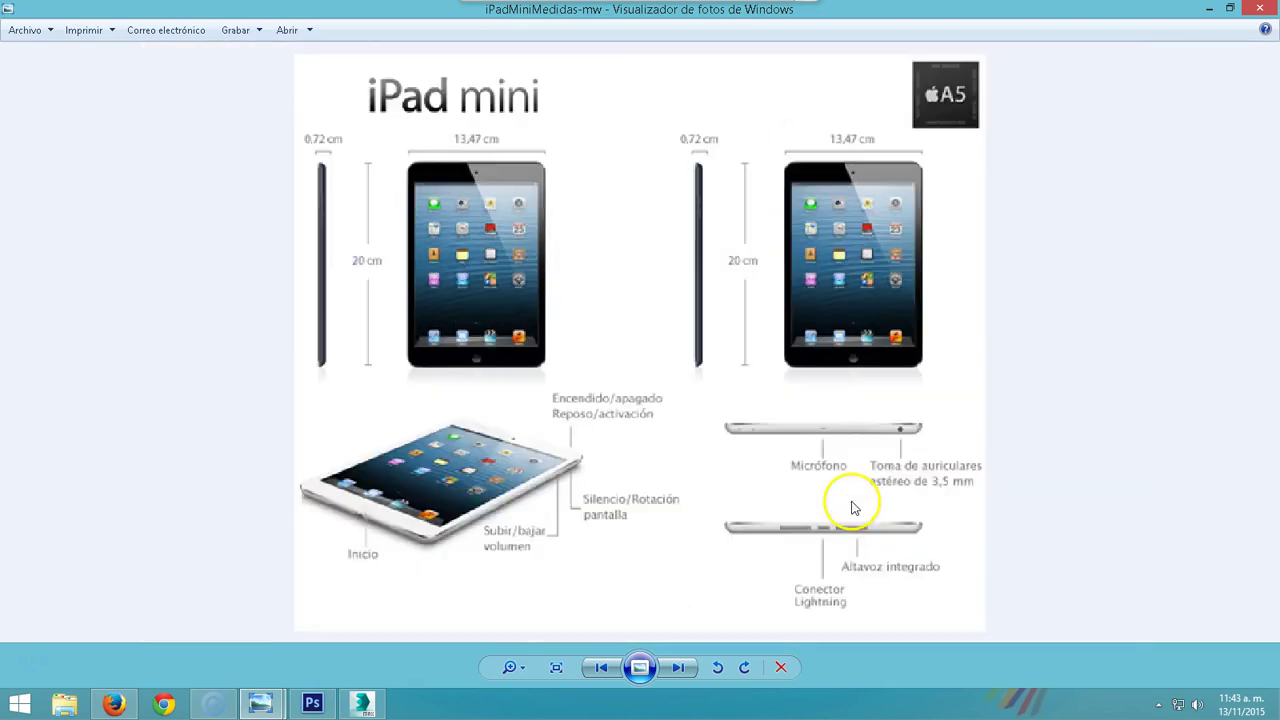
pyautogui.click(1210, 12)
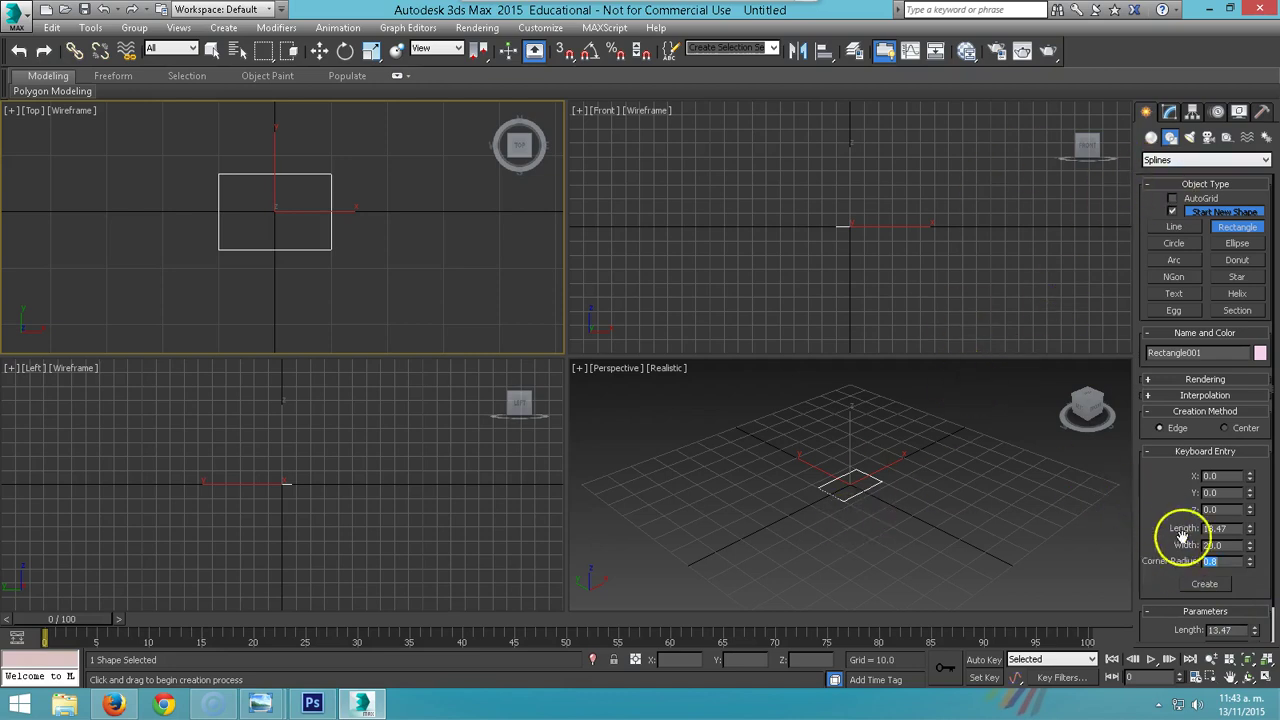
# Set Rectangle001's Corner Radius to 0.8 in the Modify panel.
pyautogui.click(1169, 111)
pyautogui.write('0.3')
pyautogui.press('Return')
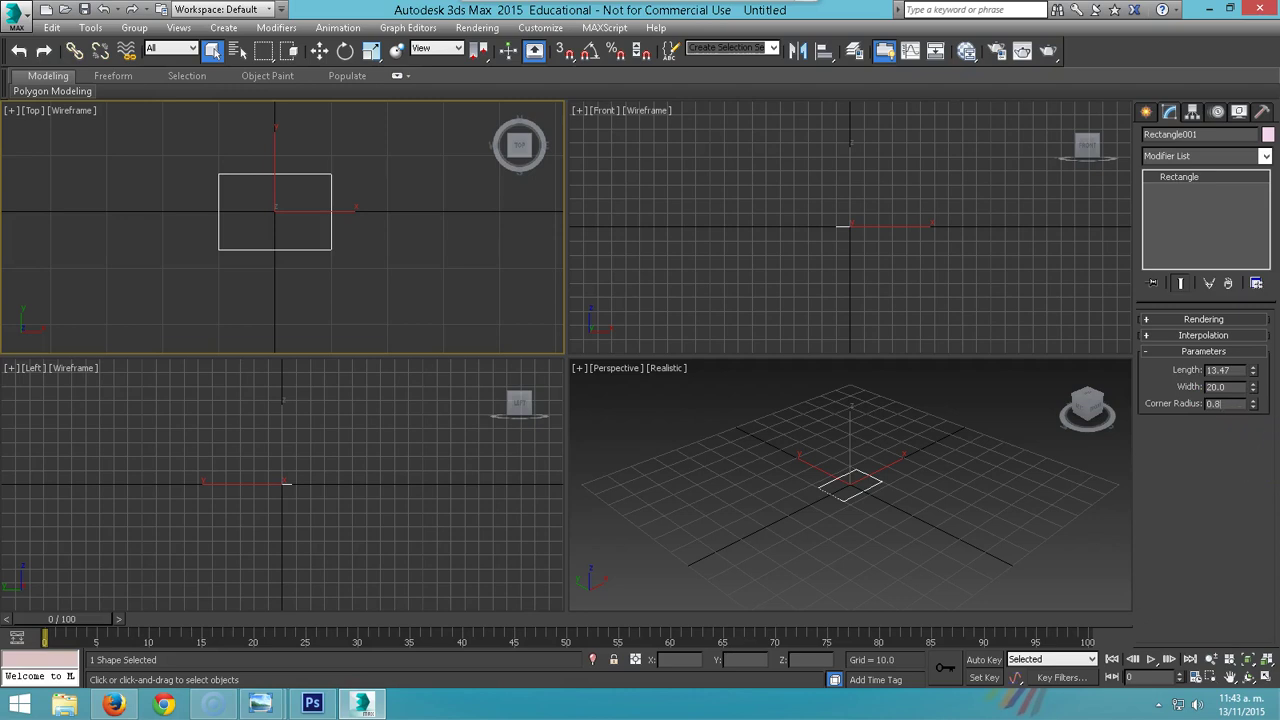
pyautogui.scroll(4, 290, 189)
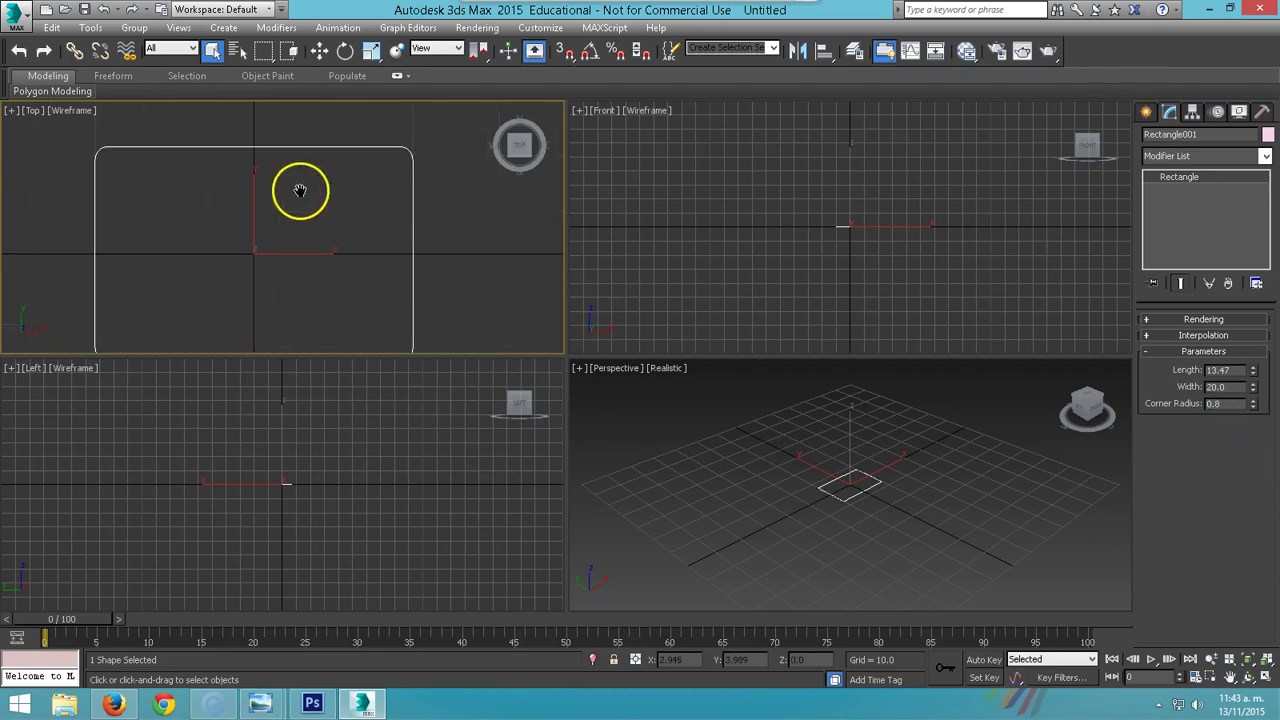
pyautogui.scroll(-3, 393, 255)
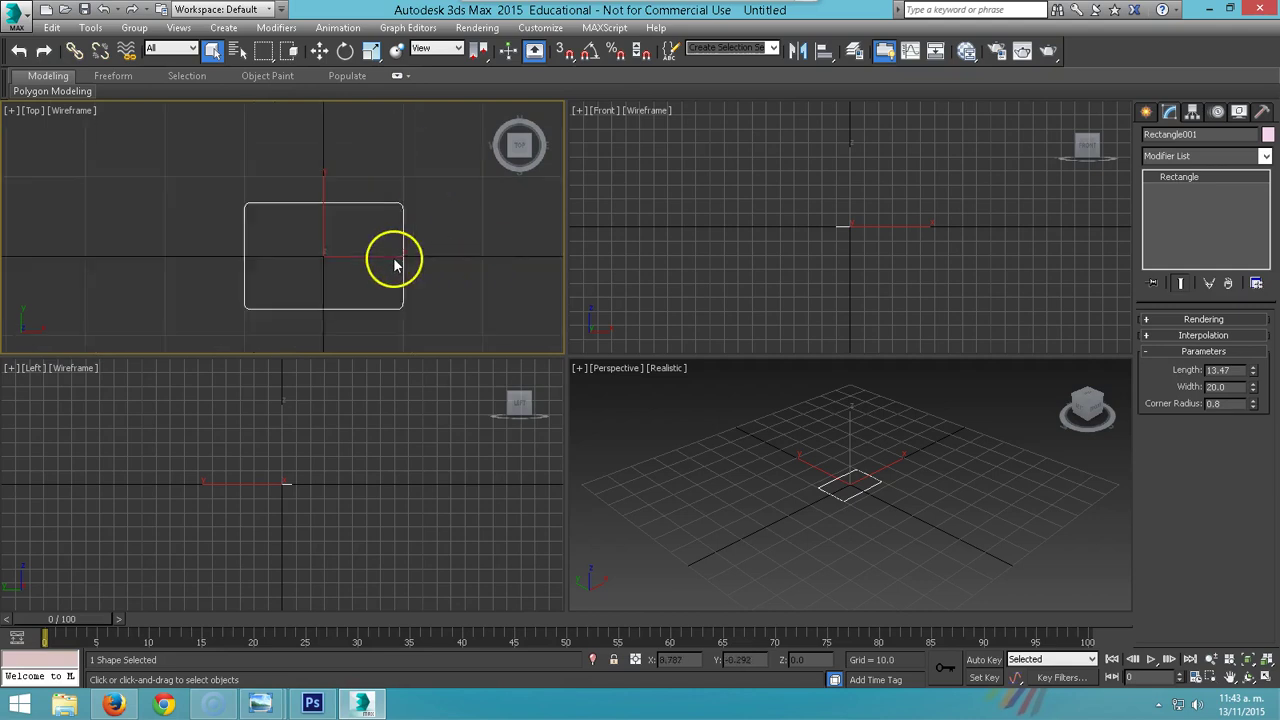
pyautogui.click(262, 704)
pyautogui.click(293, 650)
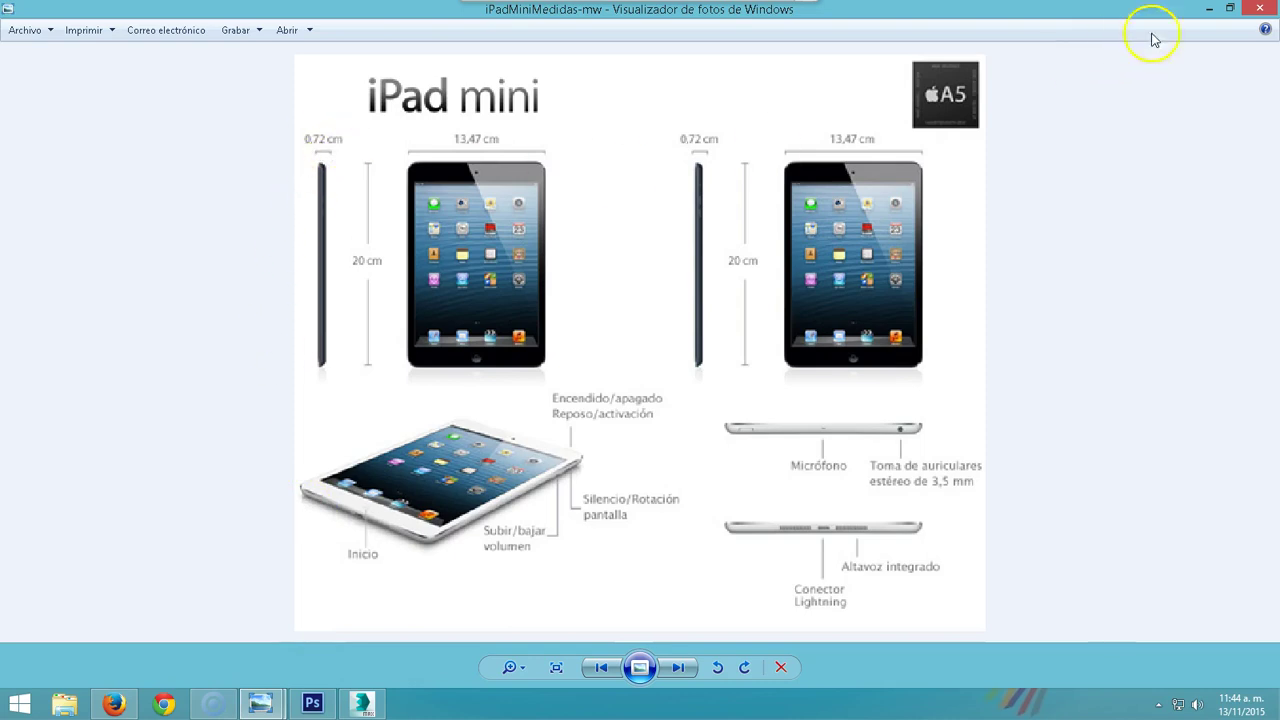
pyautogui.click(1214, 8)
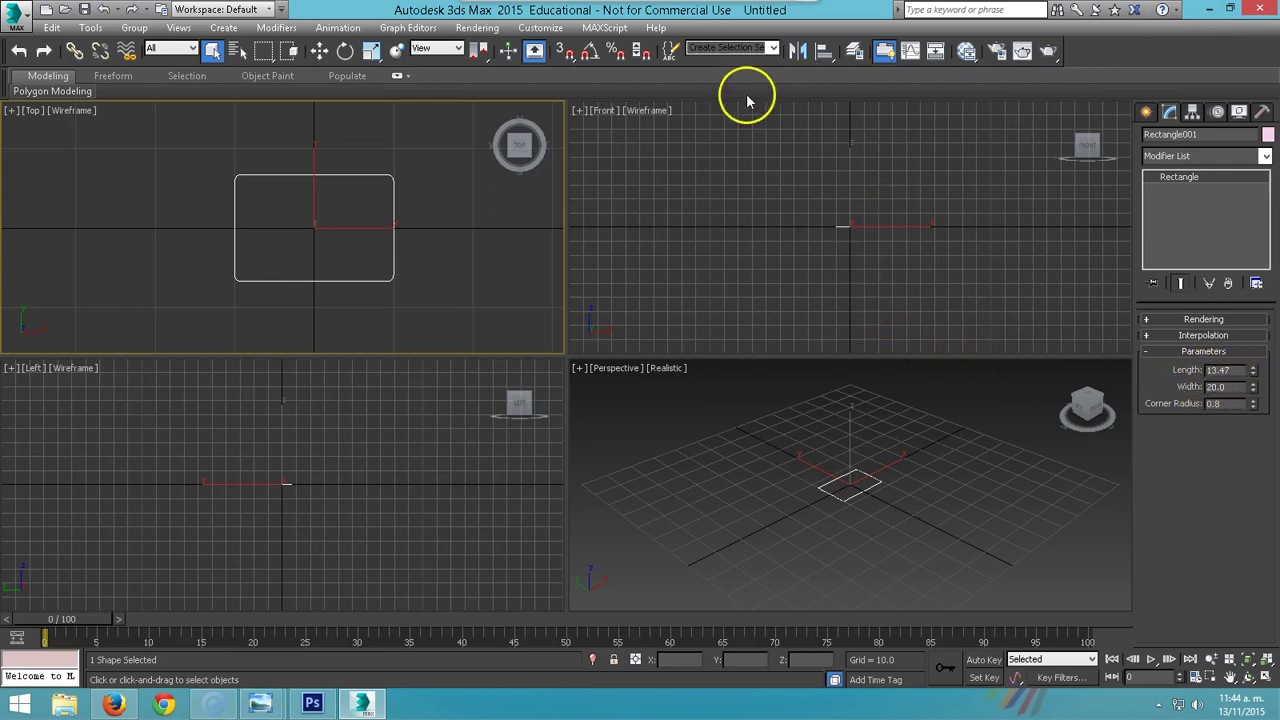
# Set the display units to Metric Centimeters in Units Setup.
pyautogui.click(544, 28)
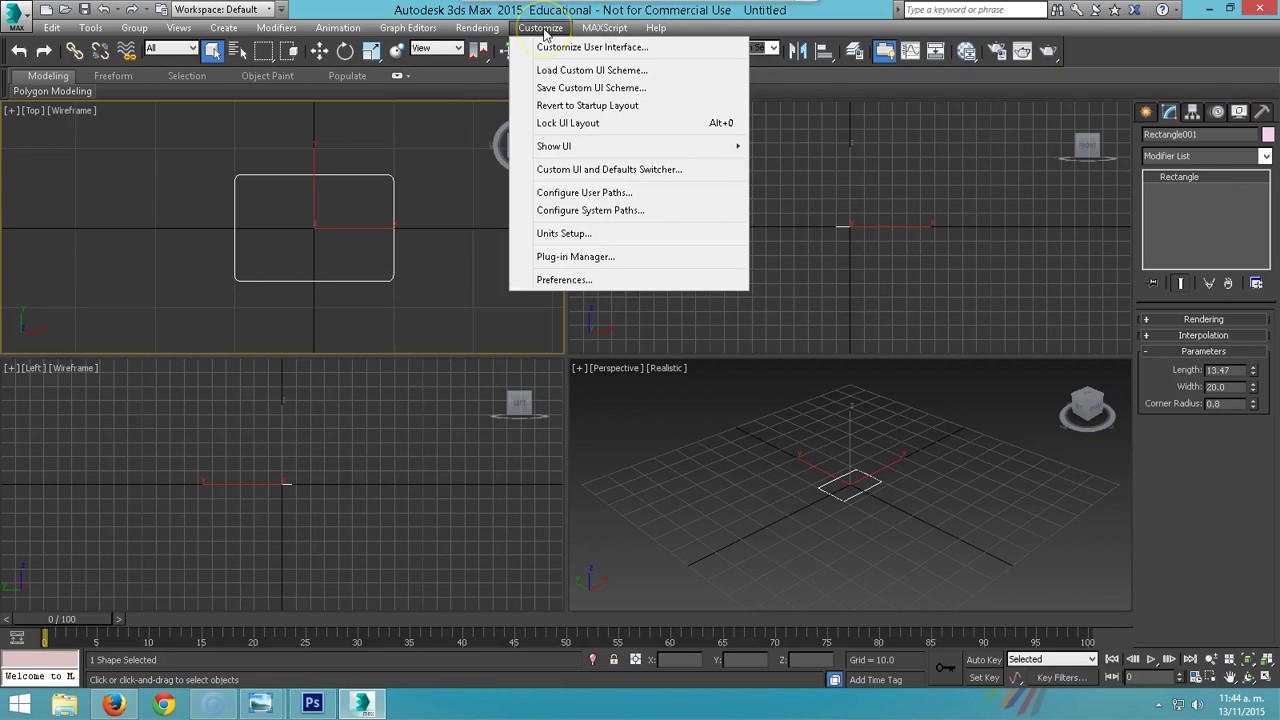
pyautogui.click(561, 234)
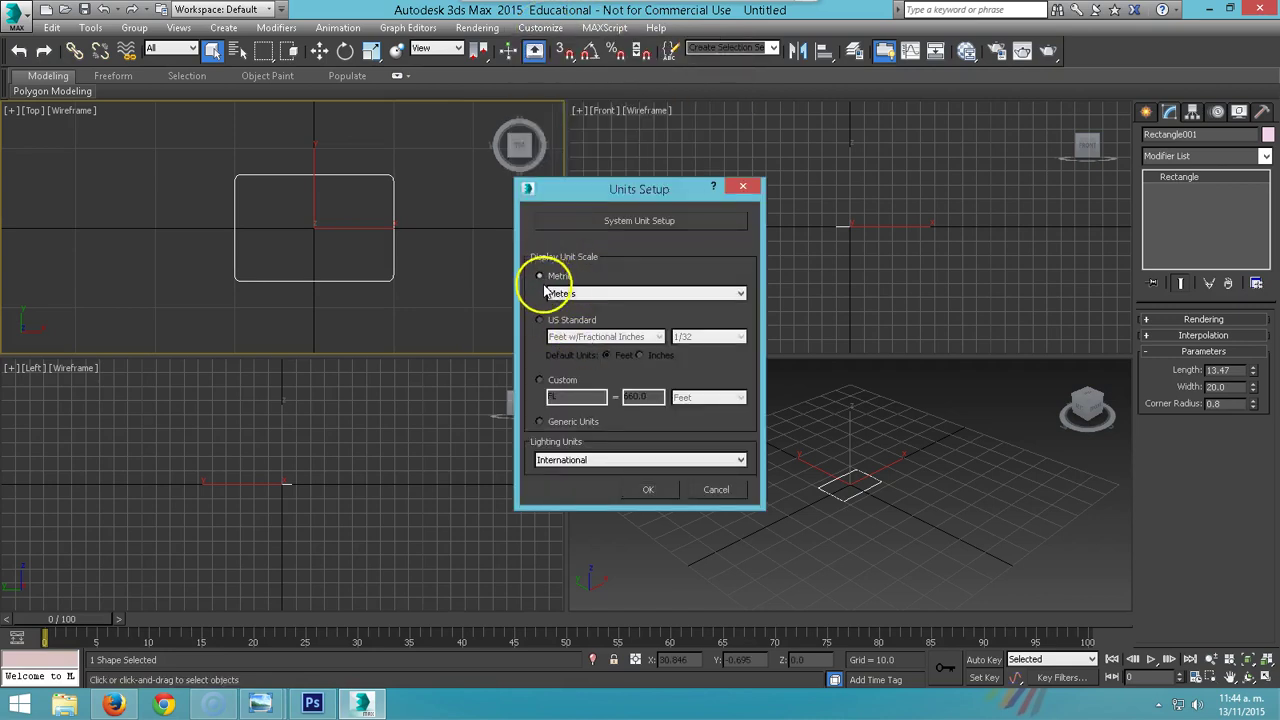
pyautogui.click(545, 291)
pyautogui.click(562, 316)
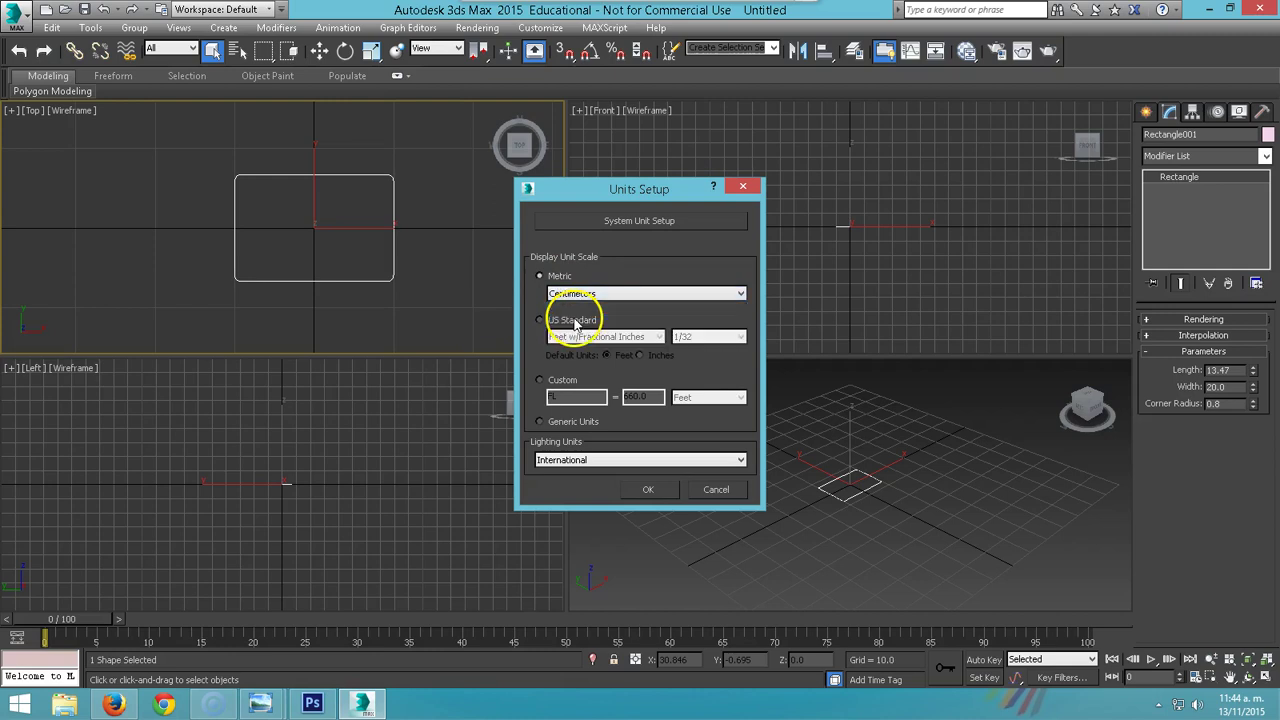
pyautogui.click(648, 492)
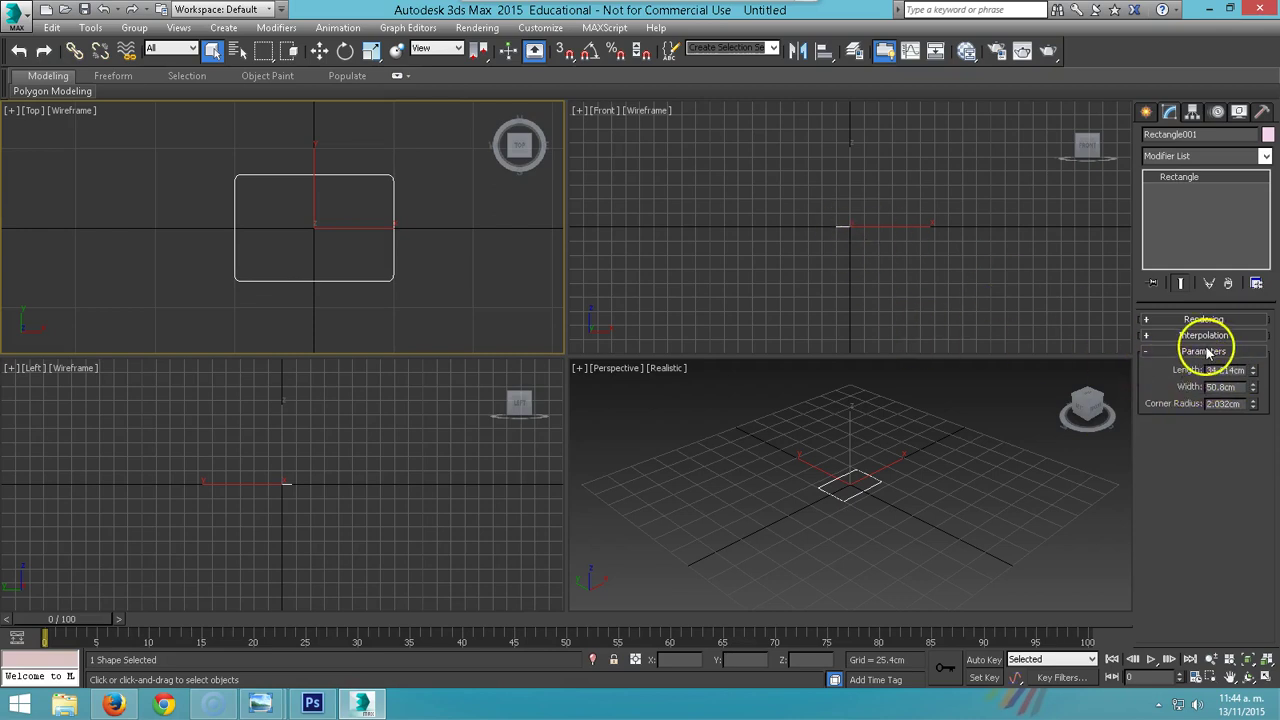
# Set Rectangle001 to Length 13.47cm, Width 20cm and Corner Radius 1.0cm.
pyautogui.doubleClick(1238, 370)
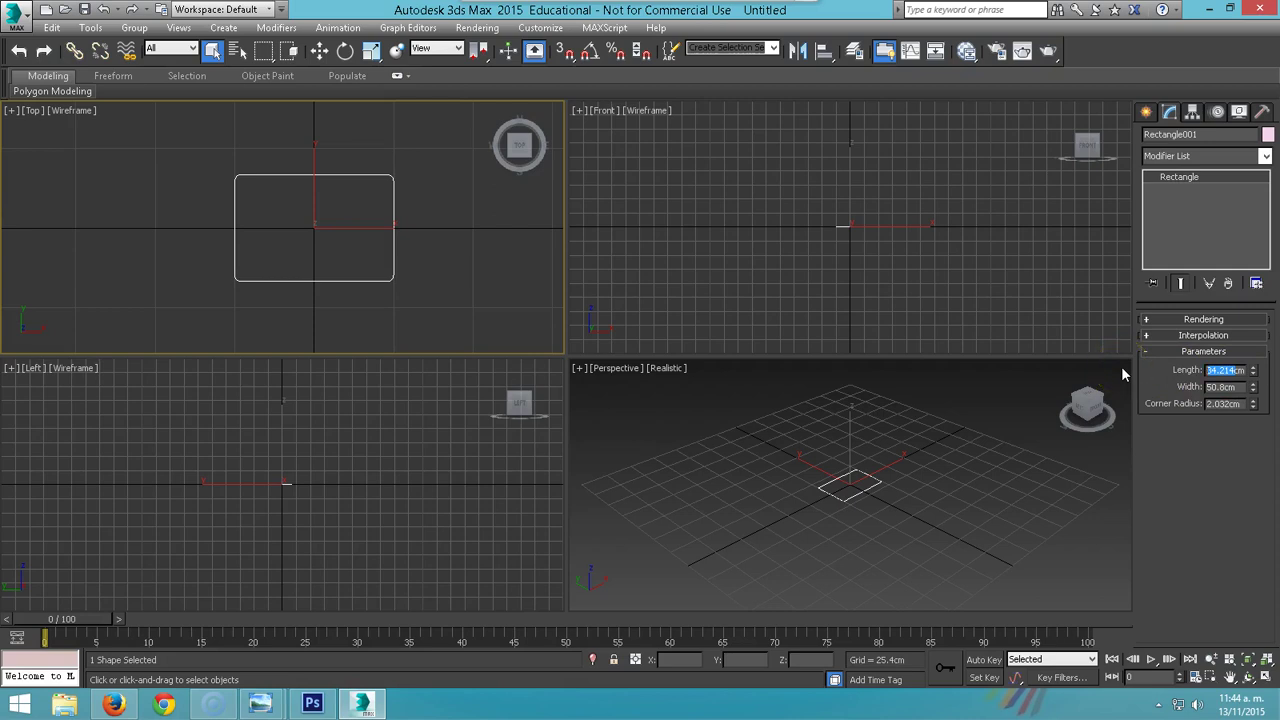
pyautogui.write('1m')
pyautogui.doubleClick(1235, 369)
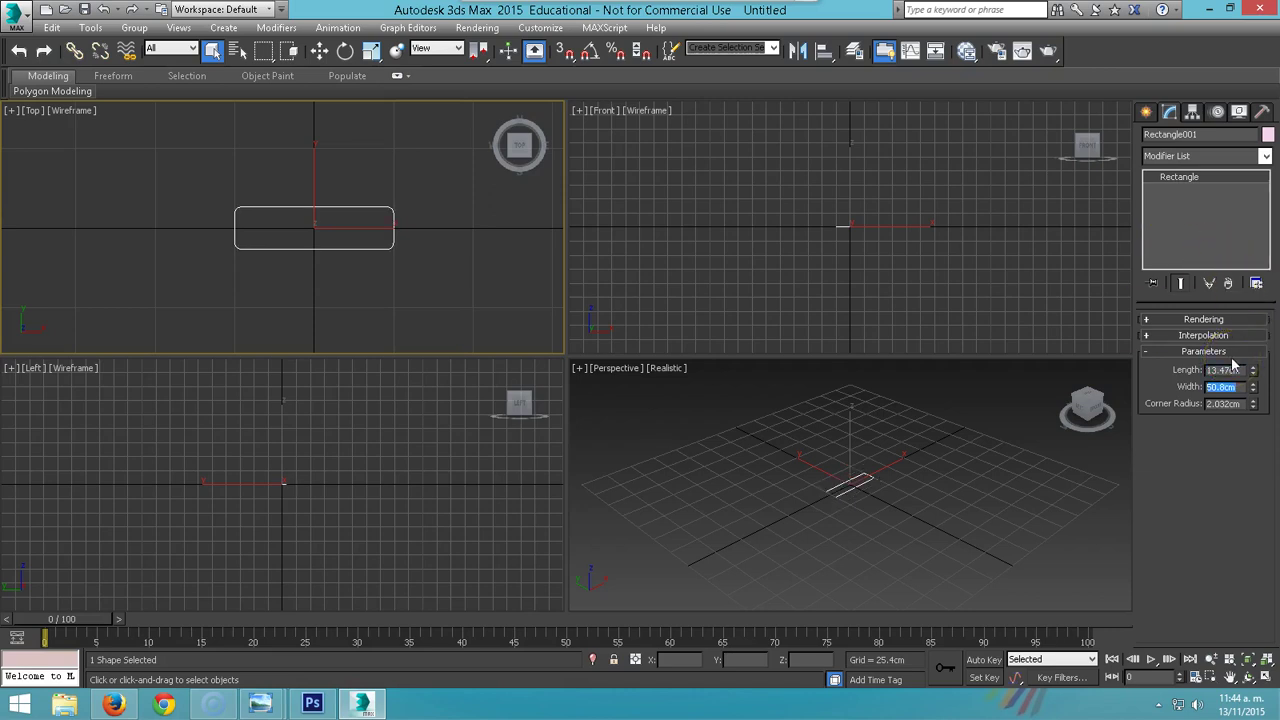
pyautogui.write('20')
pyautogui.scroll(3, 337, 217)
pyautogui.scroll(2, 337, 217)
pyautogui.scroll(-2, 348, 188)
pyautogui.scroll(-1, 835, 455)
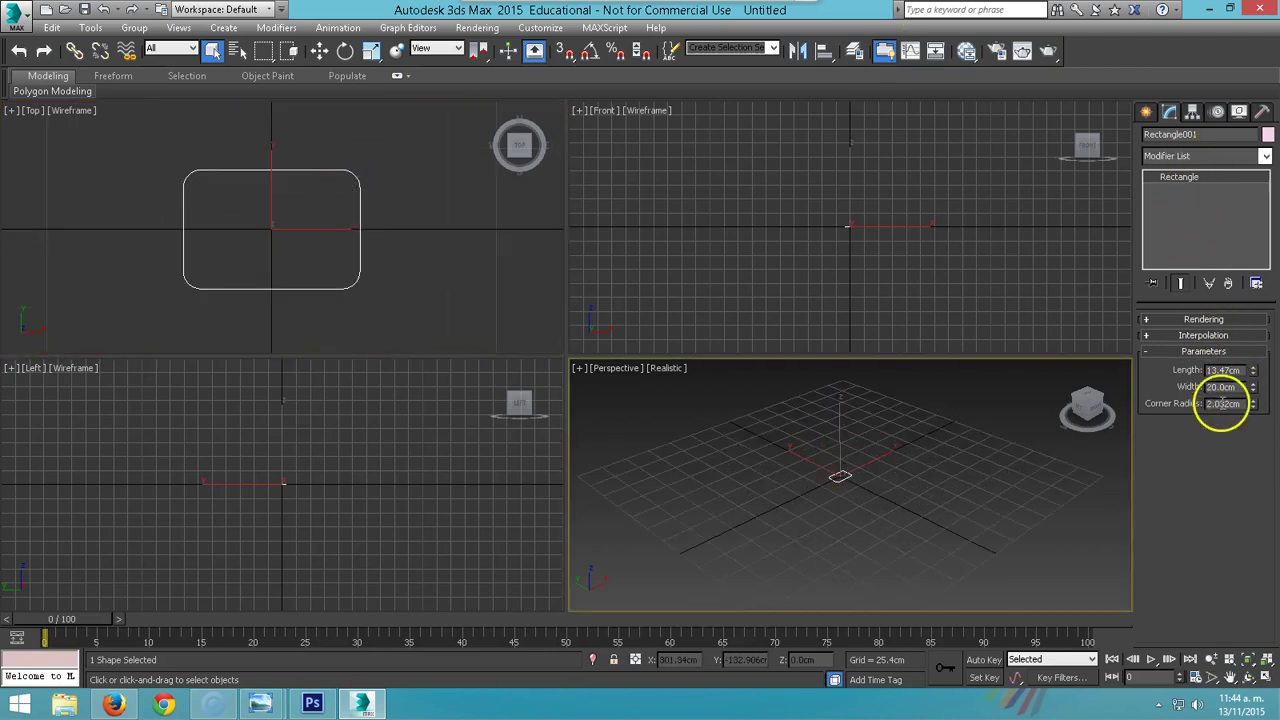
pyautogui.click(1200, 402)
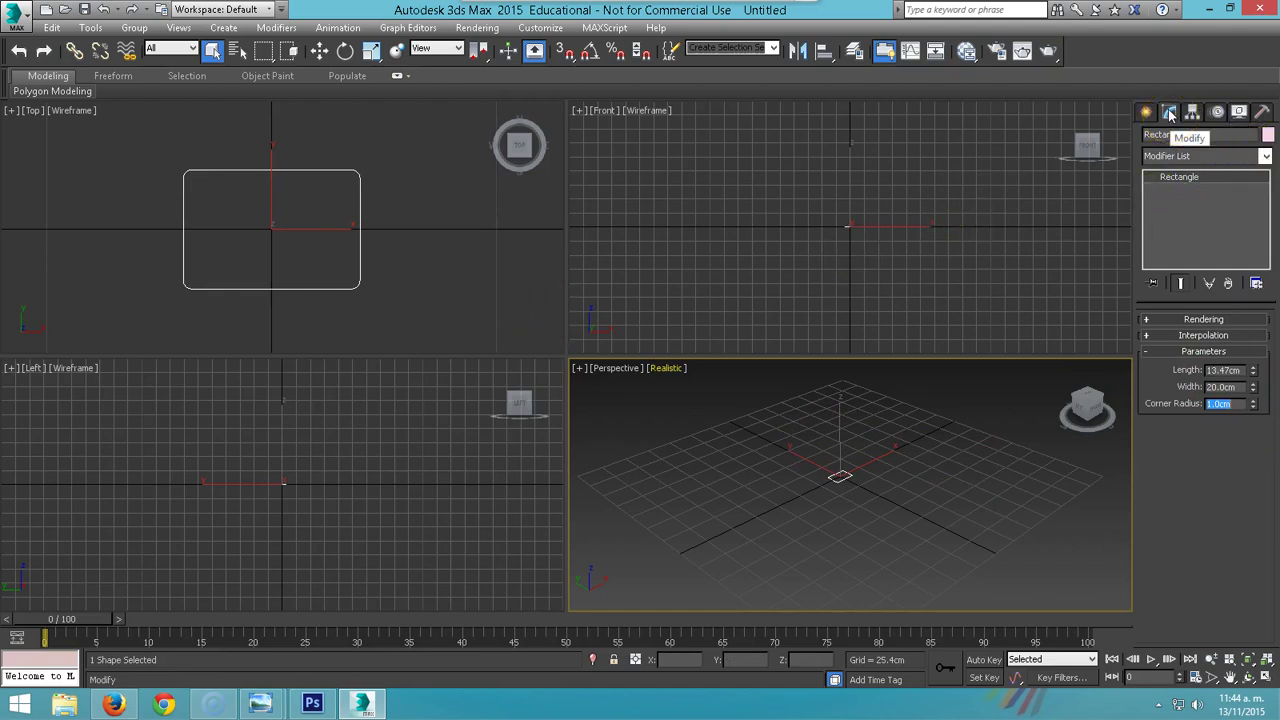
# Apply an Extrude modifier to Rectangle001 and glance at the iPadMiniMedidas reference.
pyautogui.click(1266, 156)
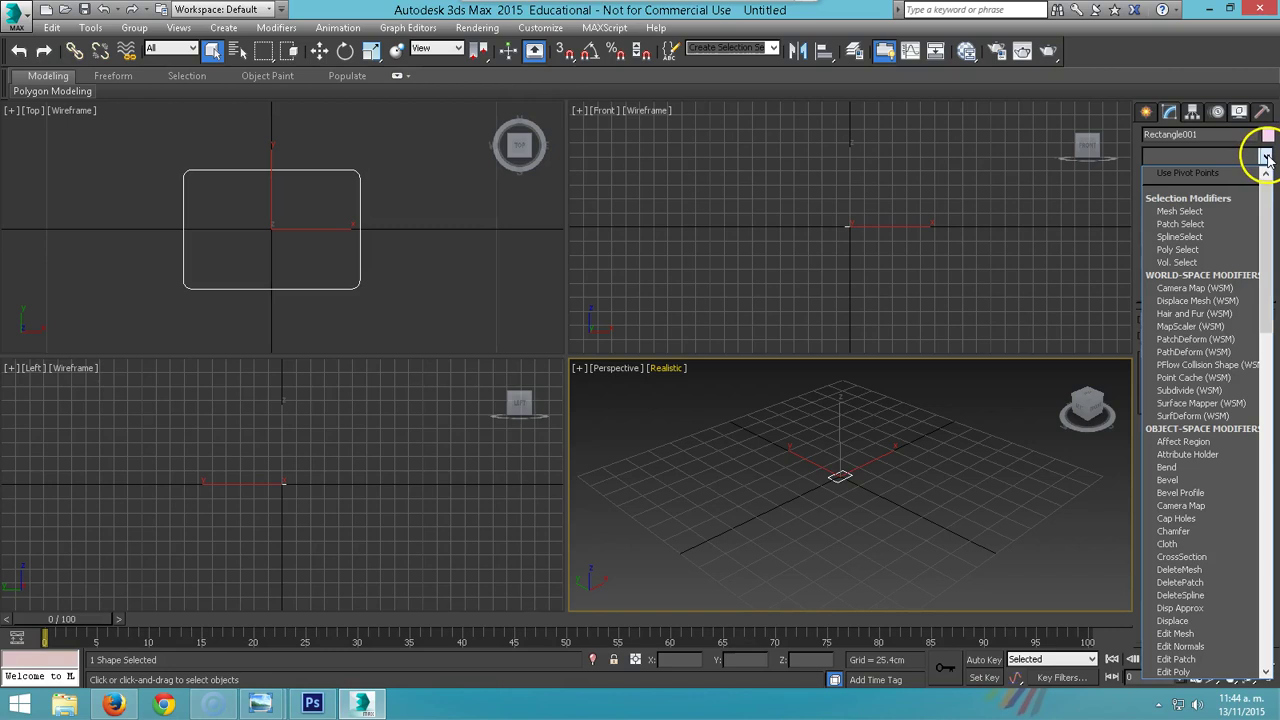
pyautogui.moveTo(1265, 343); pyautogui.dragTo(1267, 440)
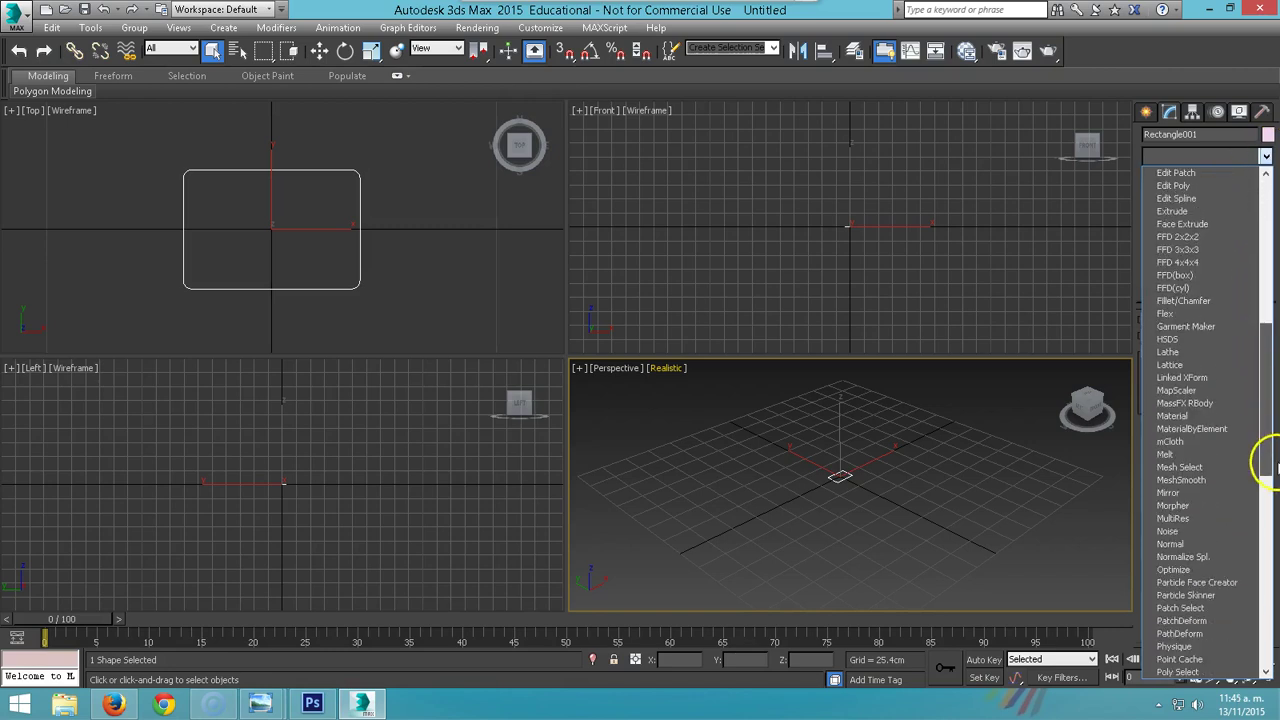
pyautogui.click(1185, 212)
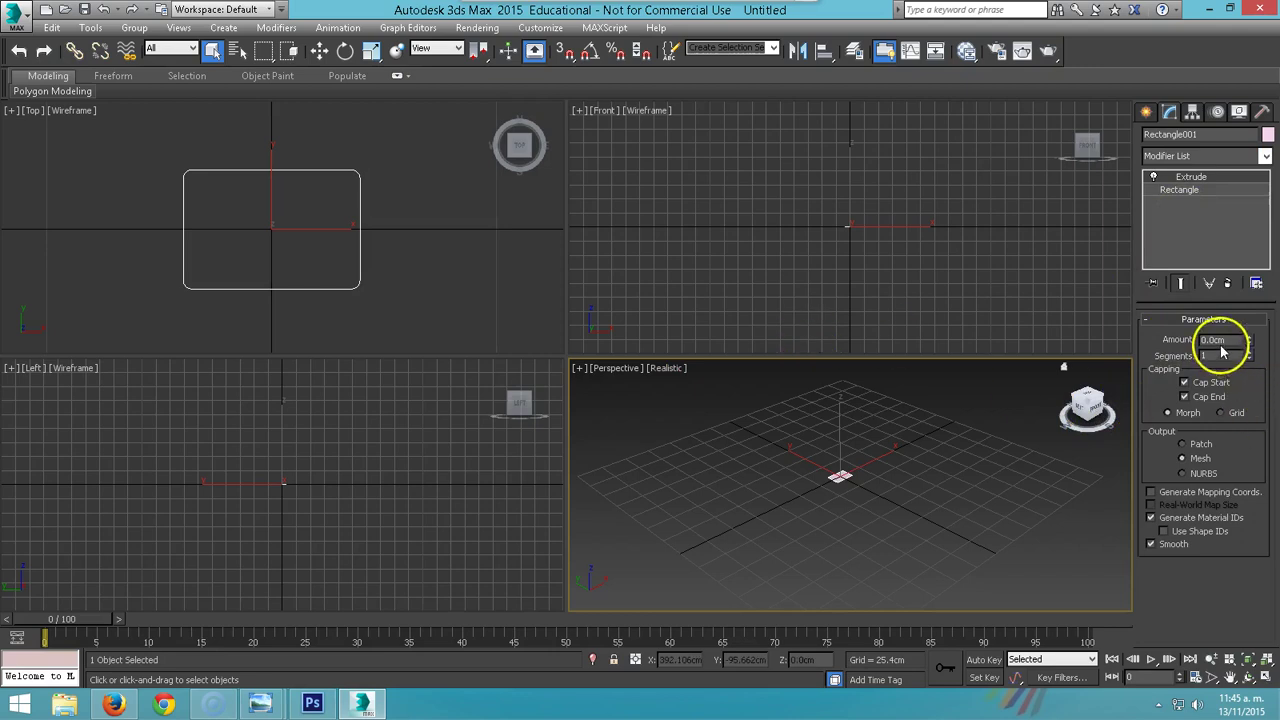
pyautogui.moveTo(260, 705)
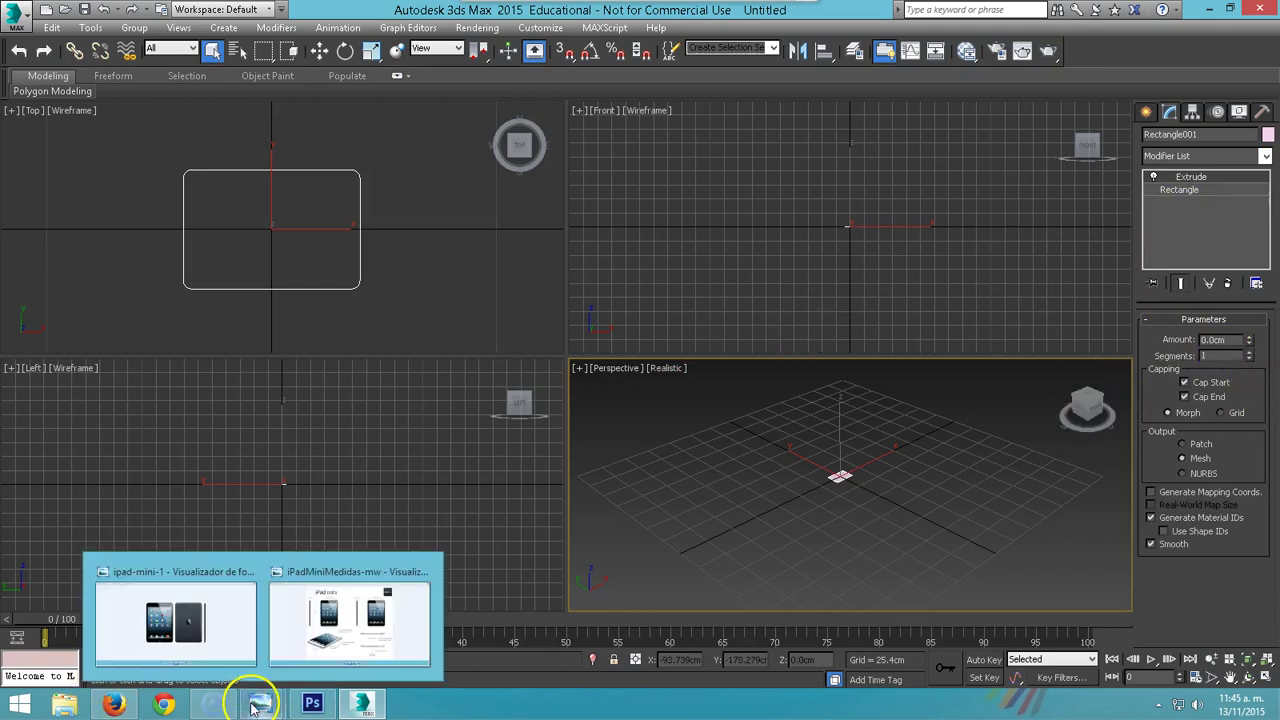
pyautogui.click(305, 585)
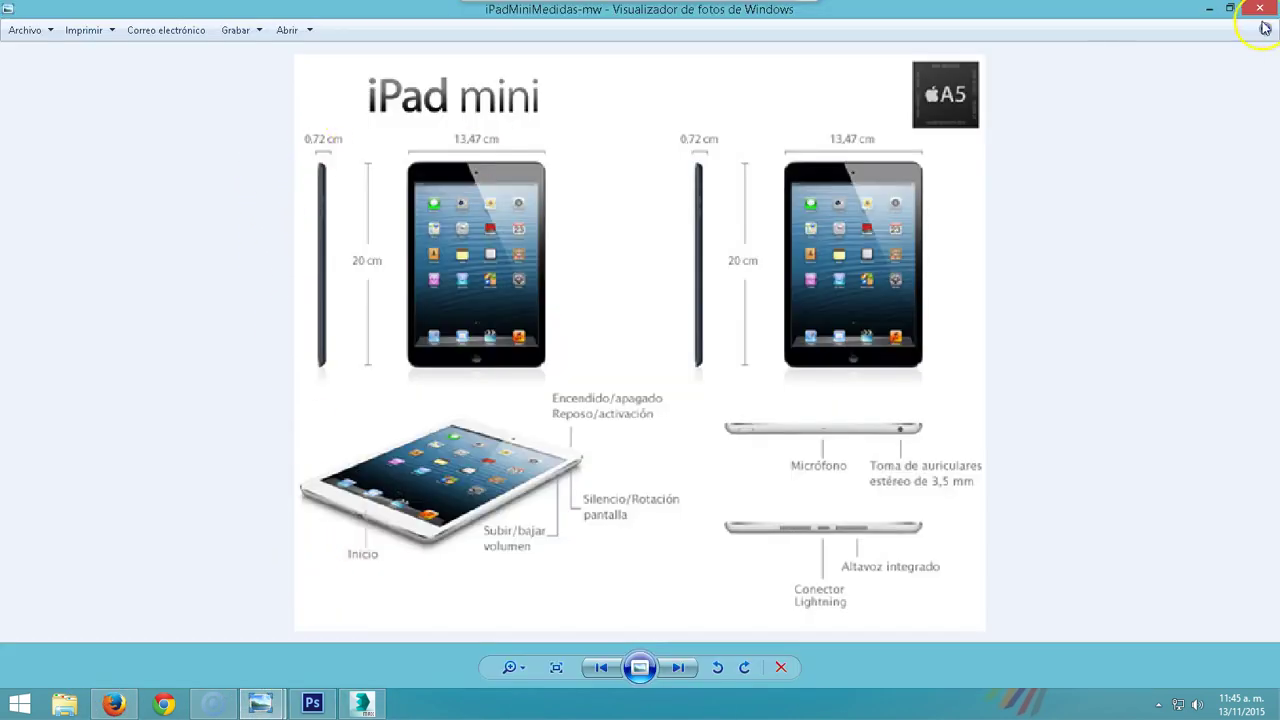
pyautogui.click(1212, 8)
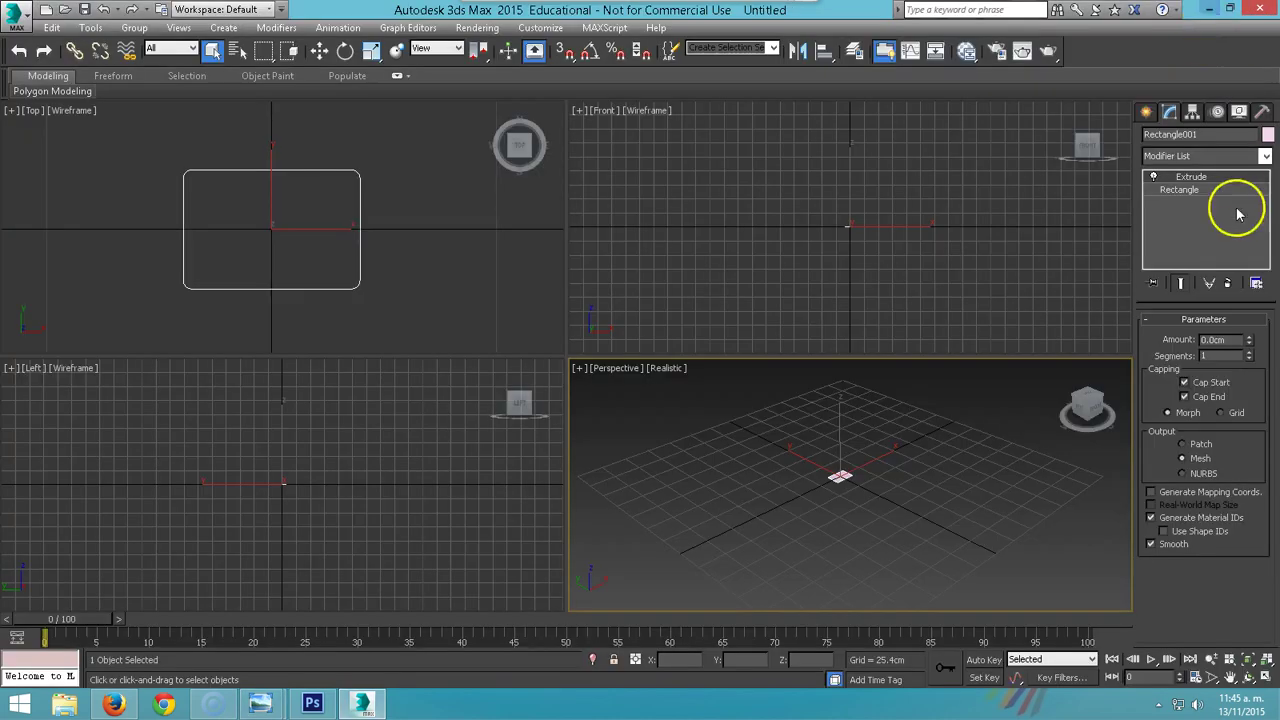
# Set the Extrude amount to 0.72cm.
pyautogui.click(1212, 340)
pyautogui.write('0.72')
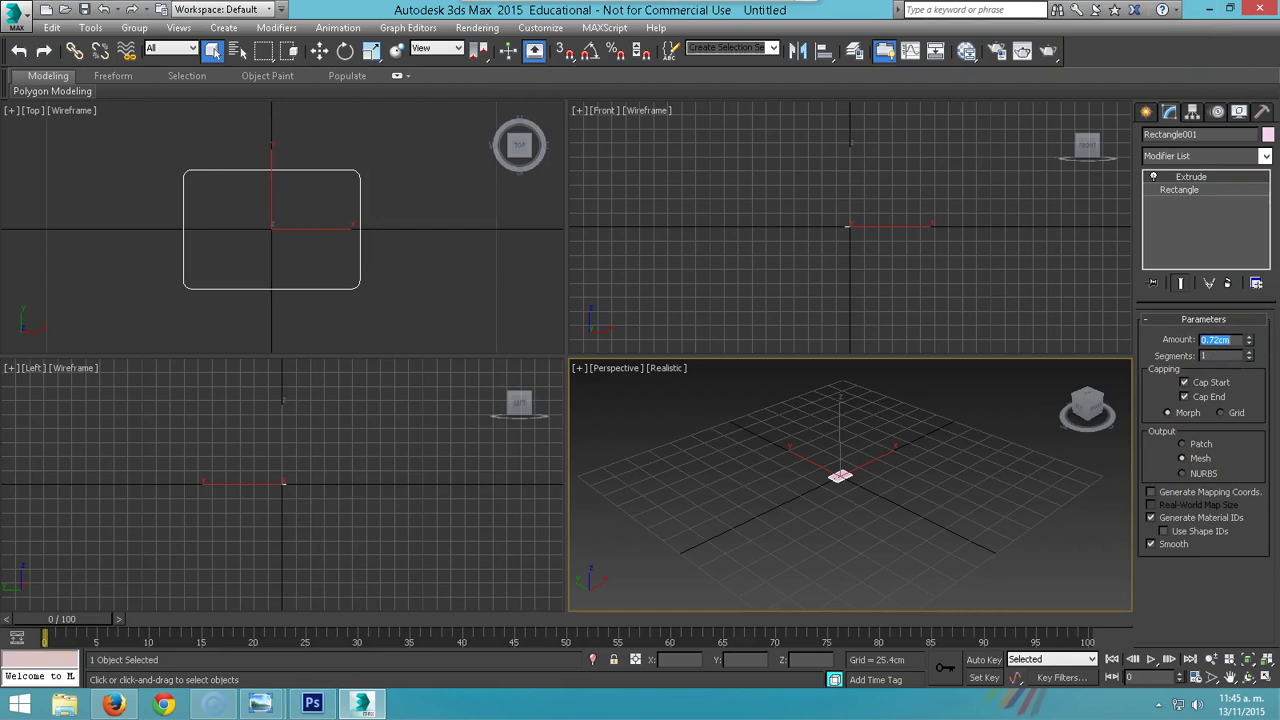
pyautogui.scroll(3, 846, 451)
pyautogui.scroll(5, 885, 443)
pyautogui.scroll(-2, 817, 458)
pyautogui.scroll(-3, 792, 478)
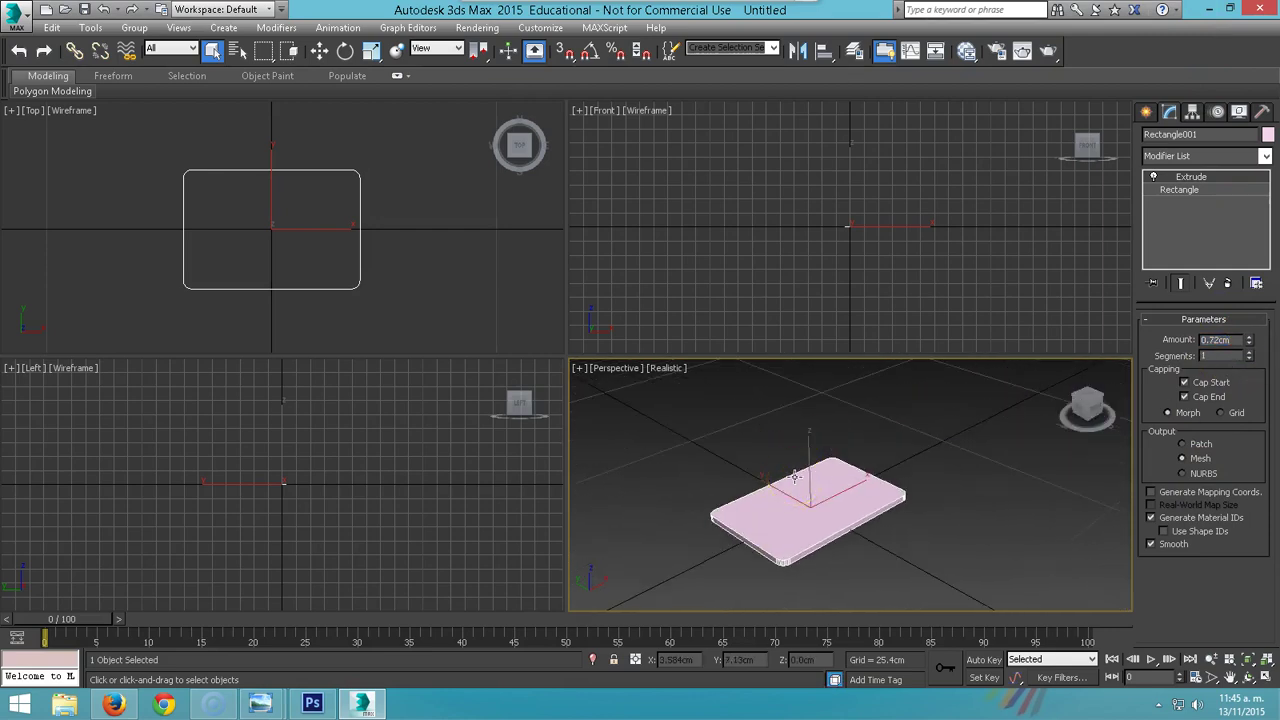
pyautogui.scroll(5, 795, 476)
# Zoom extents the Top and Left views to frame the slab.
pyautogui.click(817, 266)
pyautogui.scroll(5, 768, 223)
pyautogui.click(434, 247)
pyautogui.press('z')
pyautogui.click(331, 471)
pyautogui.press('z')
pyautogui.moveTo(386, 500); pyautogui.dragTo(310, 494, button='middle')
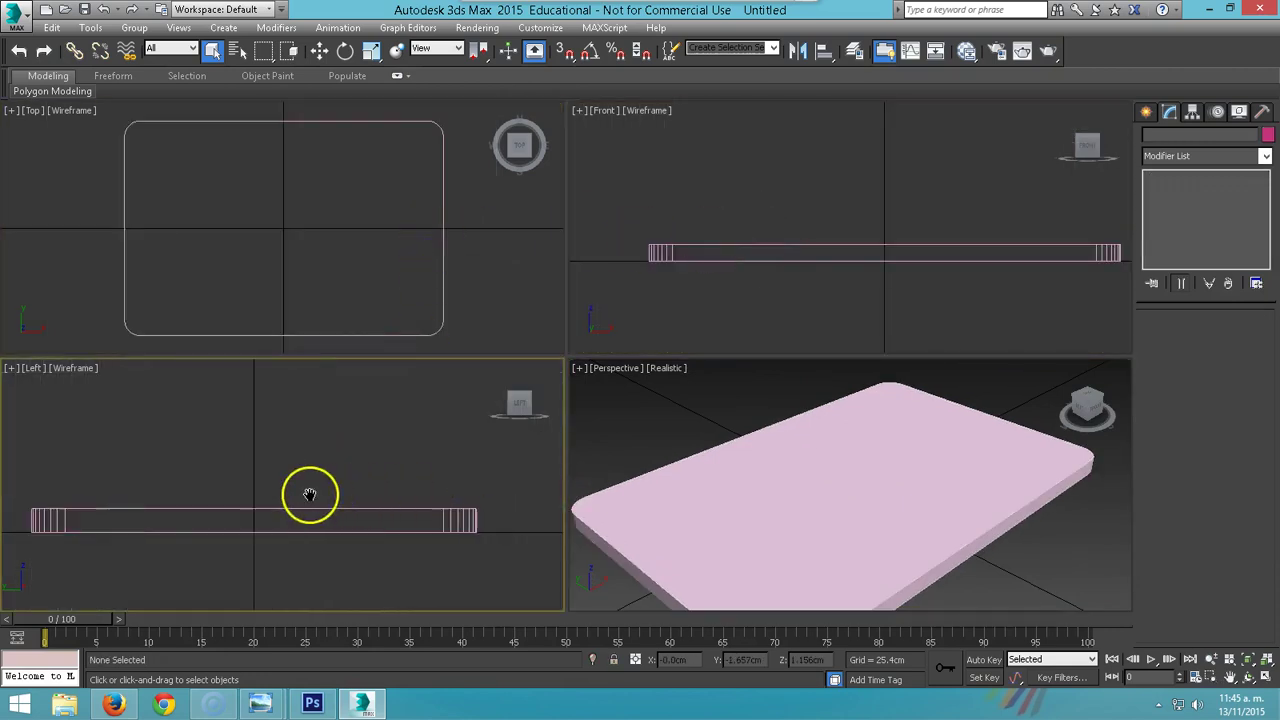
pyautogui.click(708, 478)
pyautogui.scroll(-3, 702, 468)
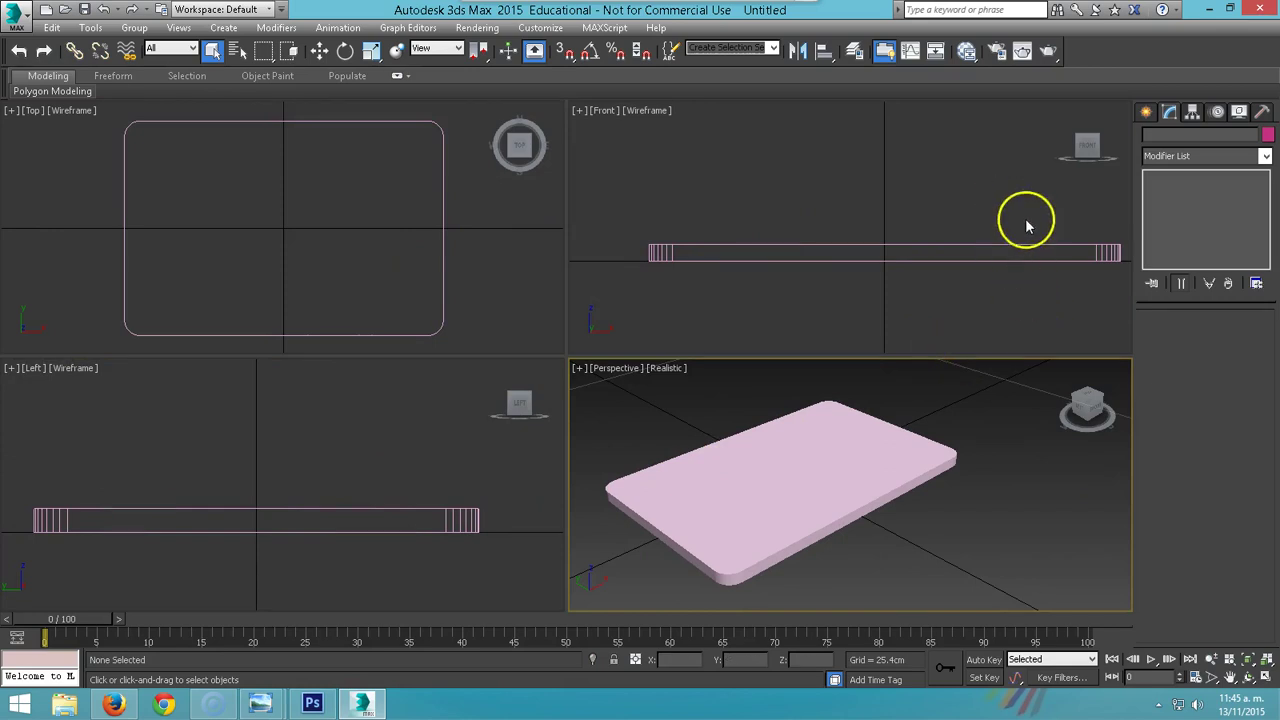
# Select the slab and enable Angle Snap for rotating it.
pyautogui.click(810, 461)
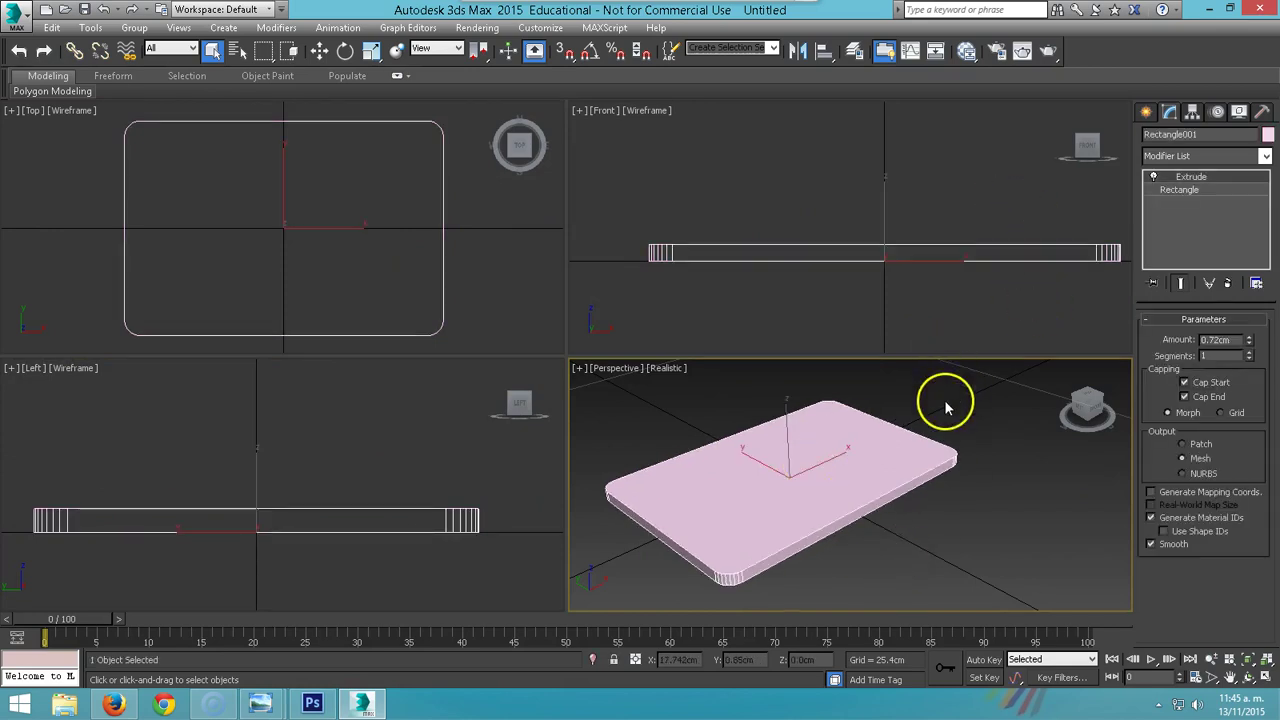
pyautogui.scroll(-3, 883, 265)
pyautogui.scroll(-2, 883, 268)
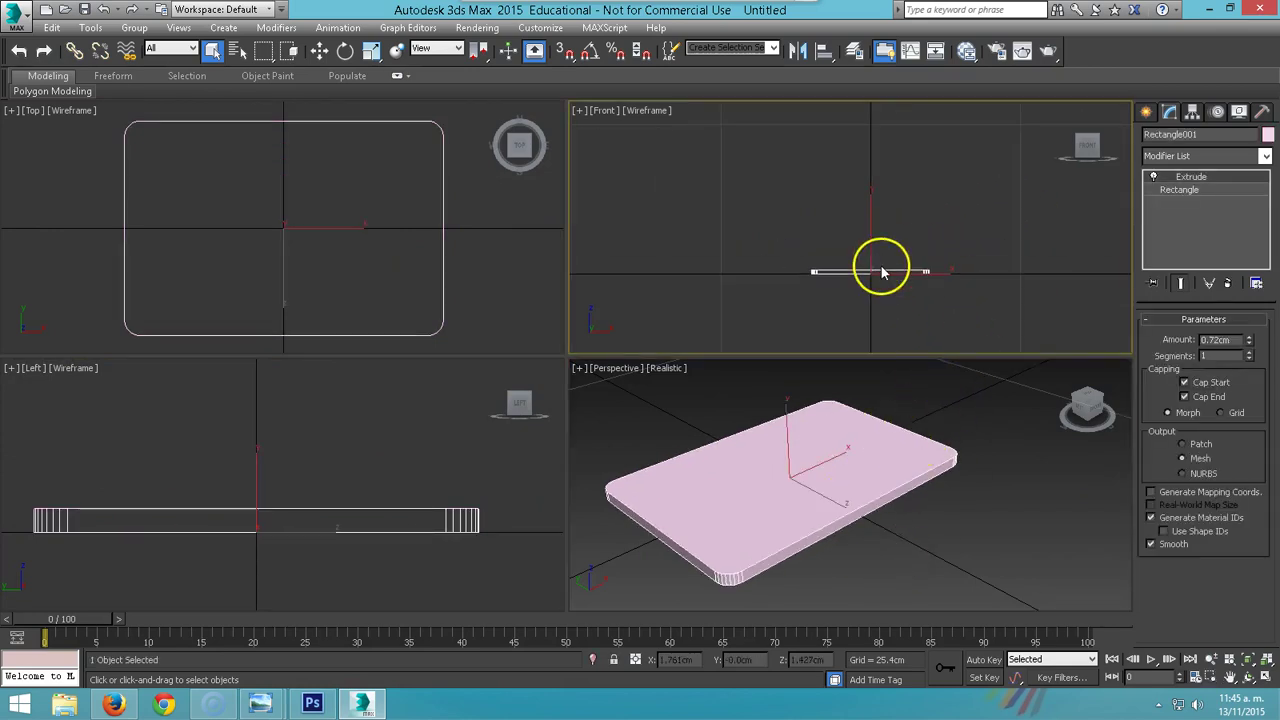
pyautogui.click(591, 51)
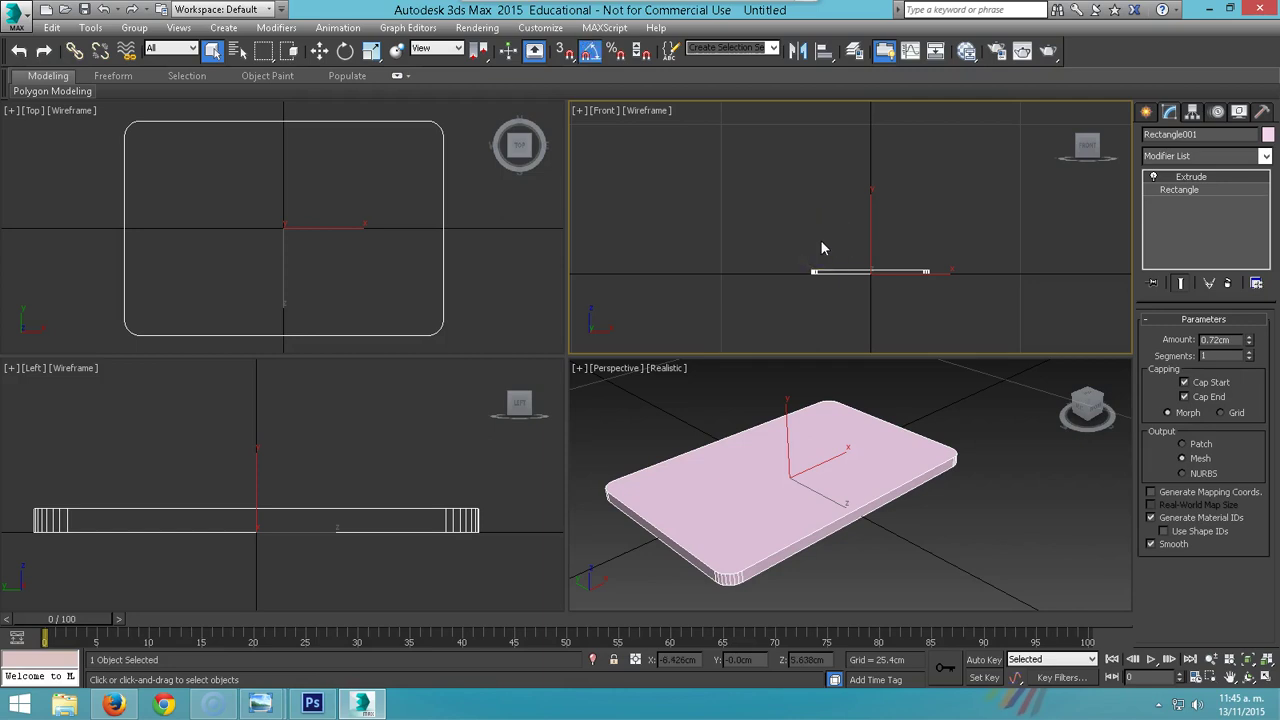
pyautogui.press('e')
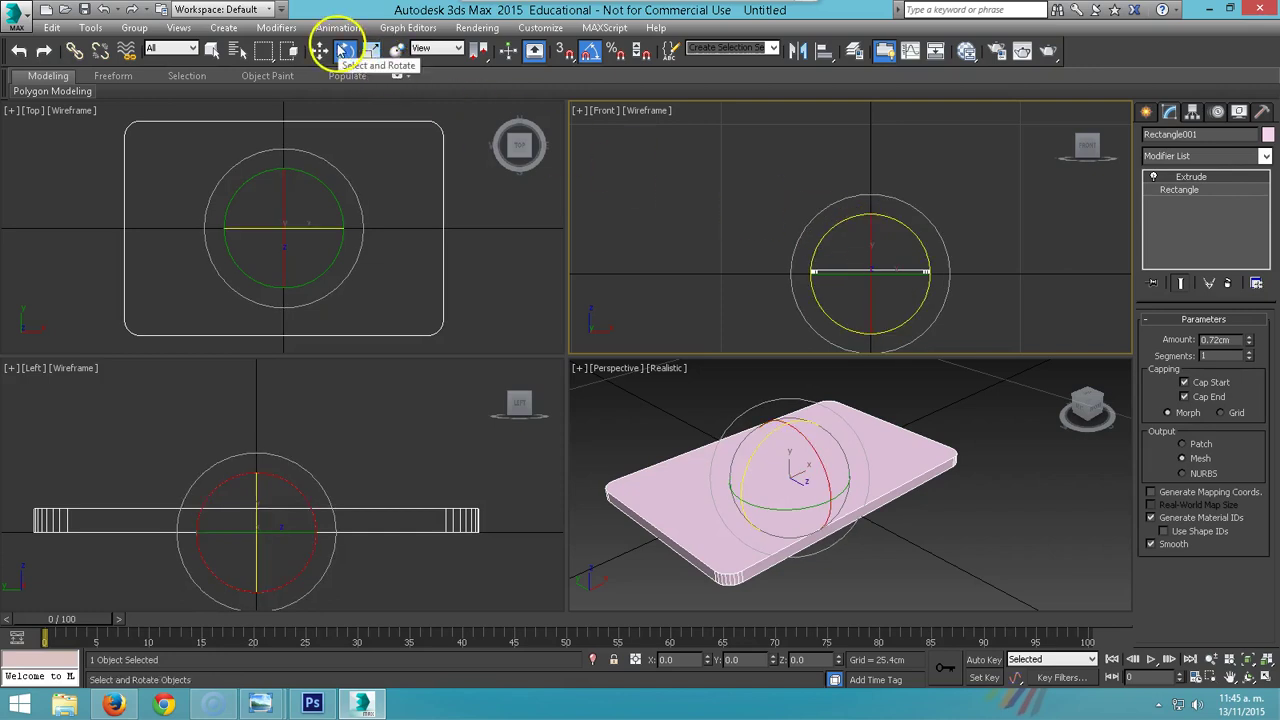
# Rotate the slab to X -90° and Y 90° so it stands upright on edge.
pyautogui.moveTo(900, 219); pyautogui.dragTo(953, 287)
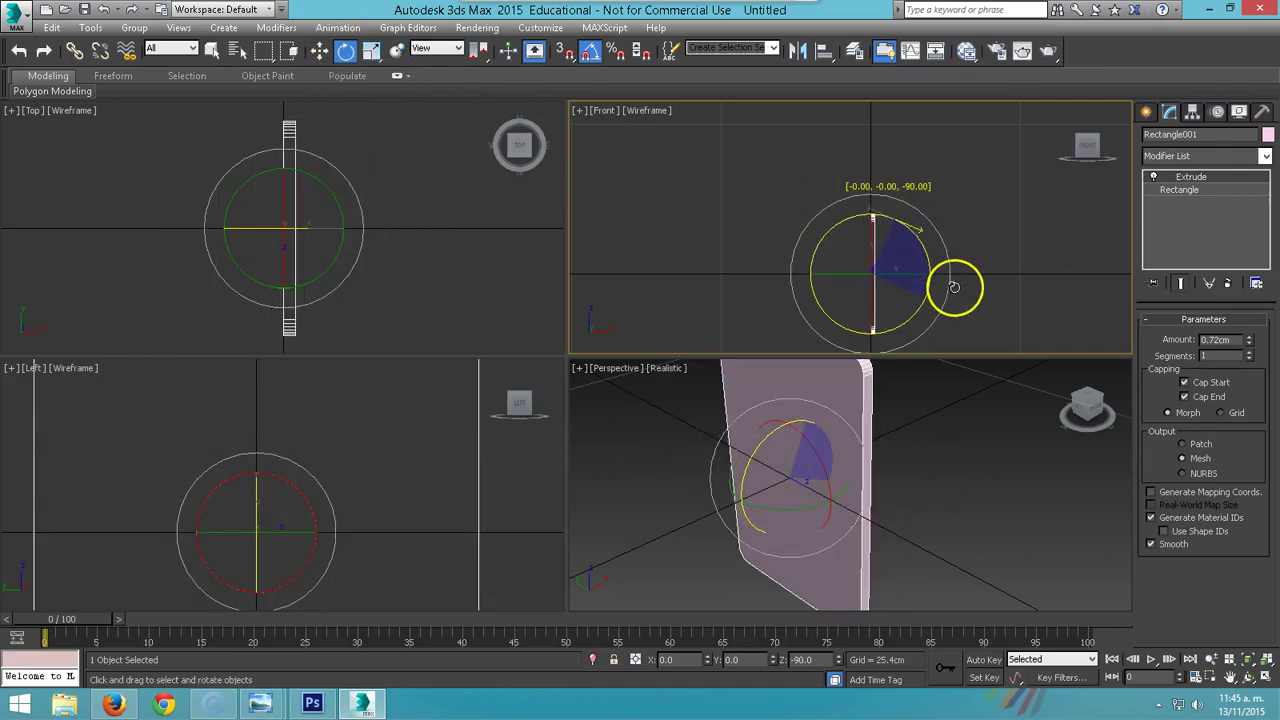
pyautogui.moveTo(889, 277); pyautogui.dragTo(957, 277)
pyautogui.moveTo(937, 300); pyautogui.dragTo(912, 187, button='middle')
pyautogui.scroll(-4, 794, 502)
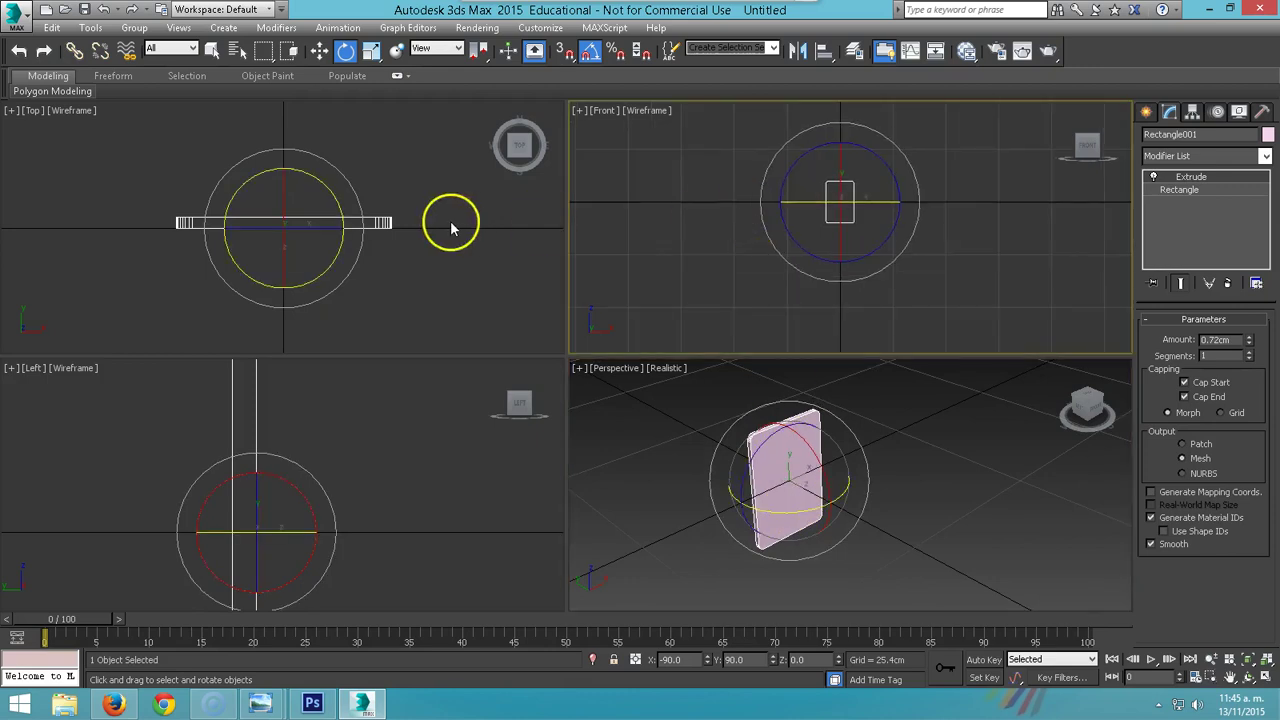
pyautogui.scroll(-3, 400, 216)
pyautogui.moveTo(386, 214); pyautogui.dragTo(340, 234, button='middle')
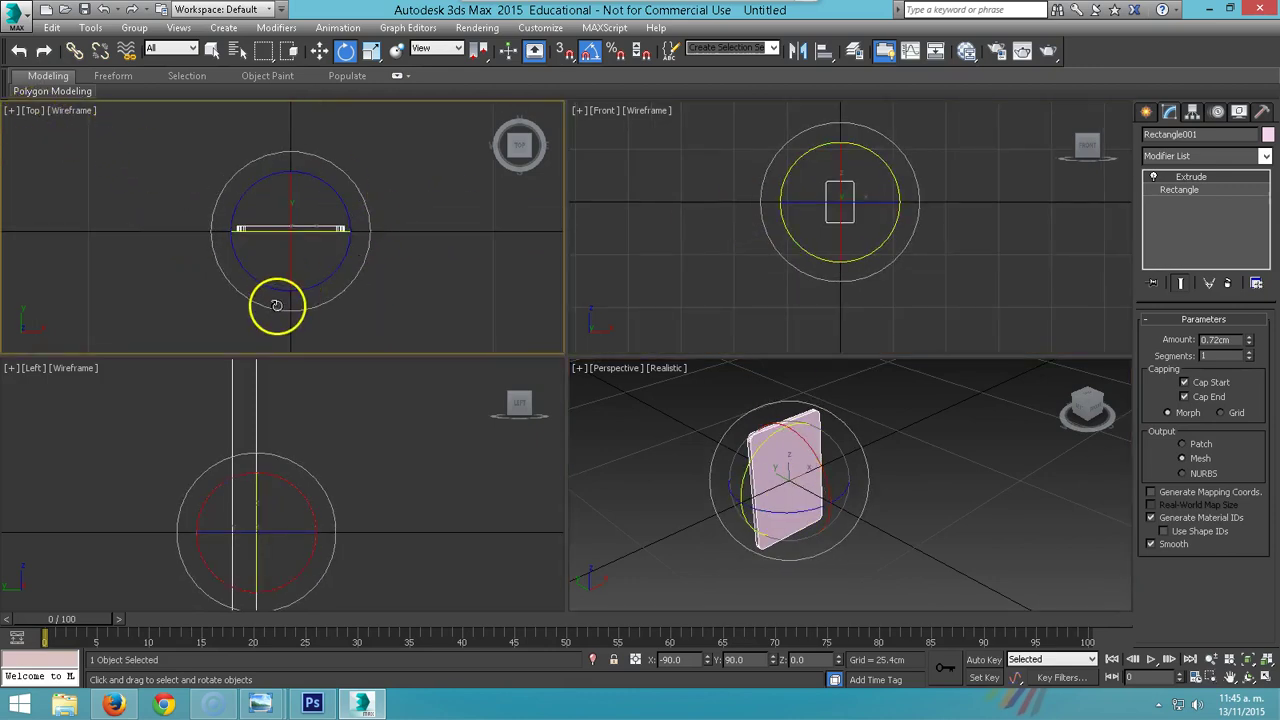
pyautogui.scroll(-1, 281, 497)
pyautogui.scroll(-2, 275, 497)
pyautogui.scroll(-2, 268, 497)
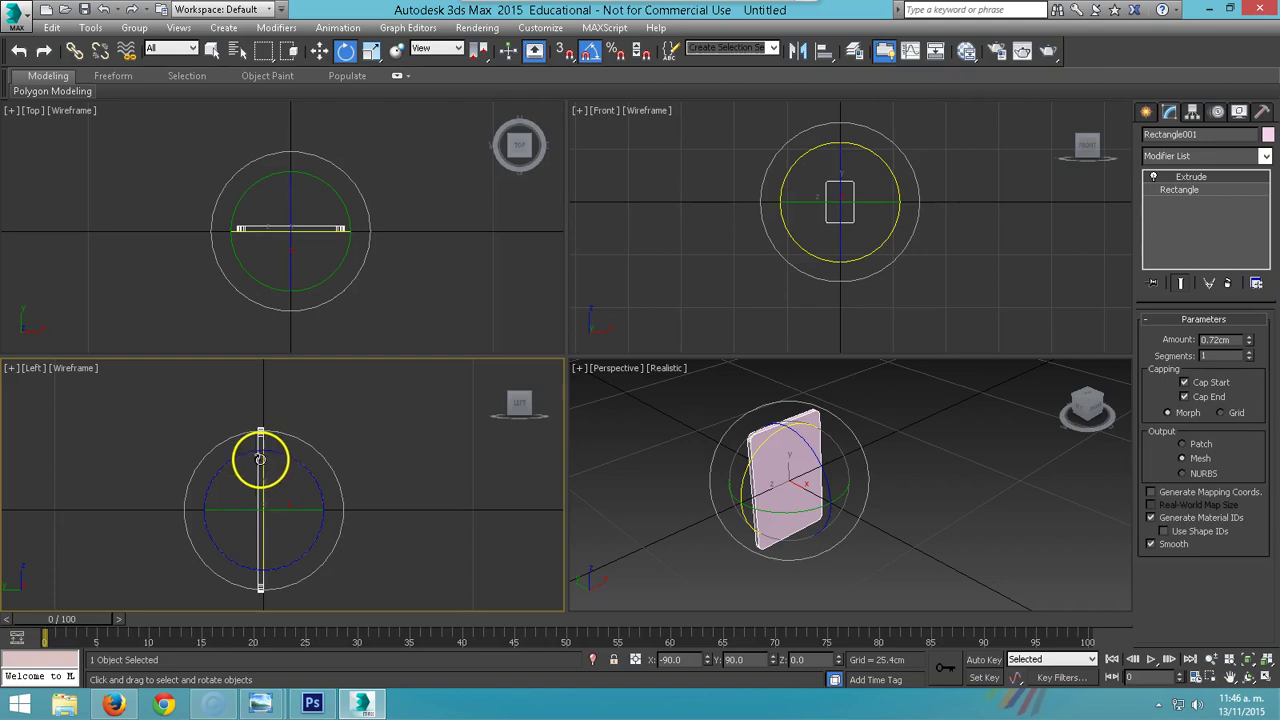
# Orbit the Perspective view around the upright slab to check its orientation.
pyautogui.moveTo(842, 210); pyautogui.dragTo(880, 229, button='middle')
pyautogui.scroll(1, 880, 229)
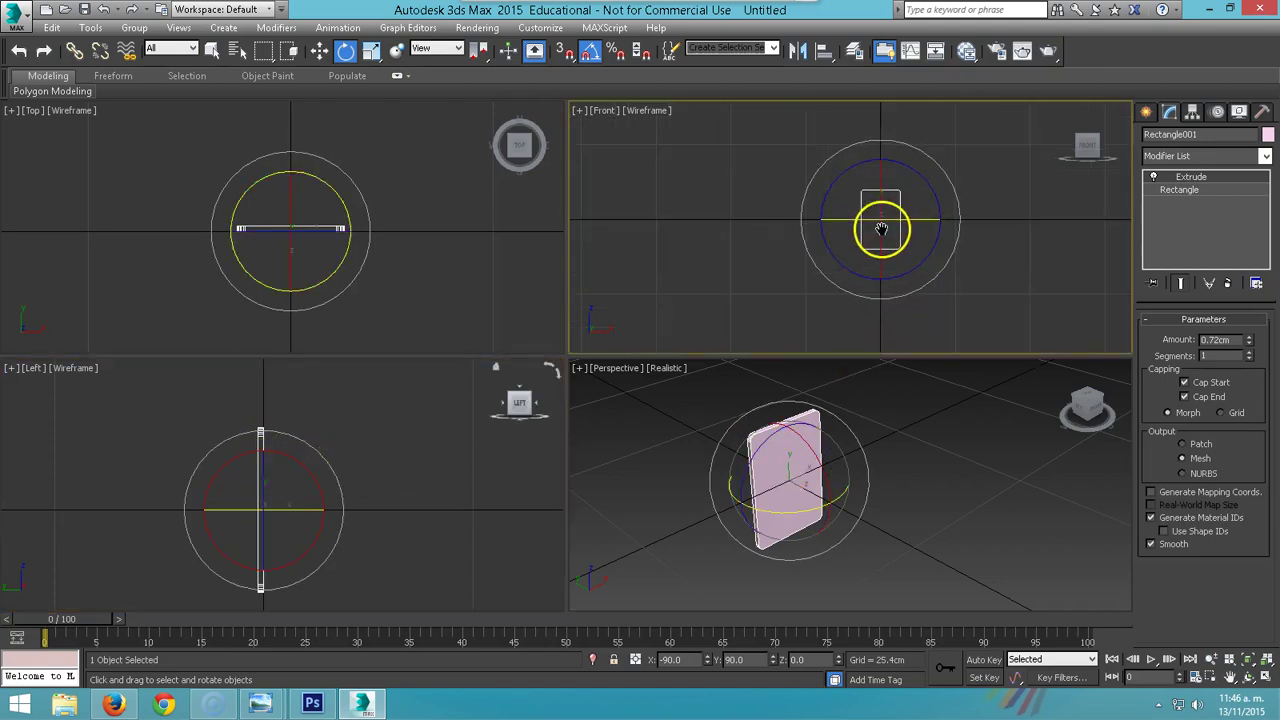
pyautogui.scroll(1, 880, 229)
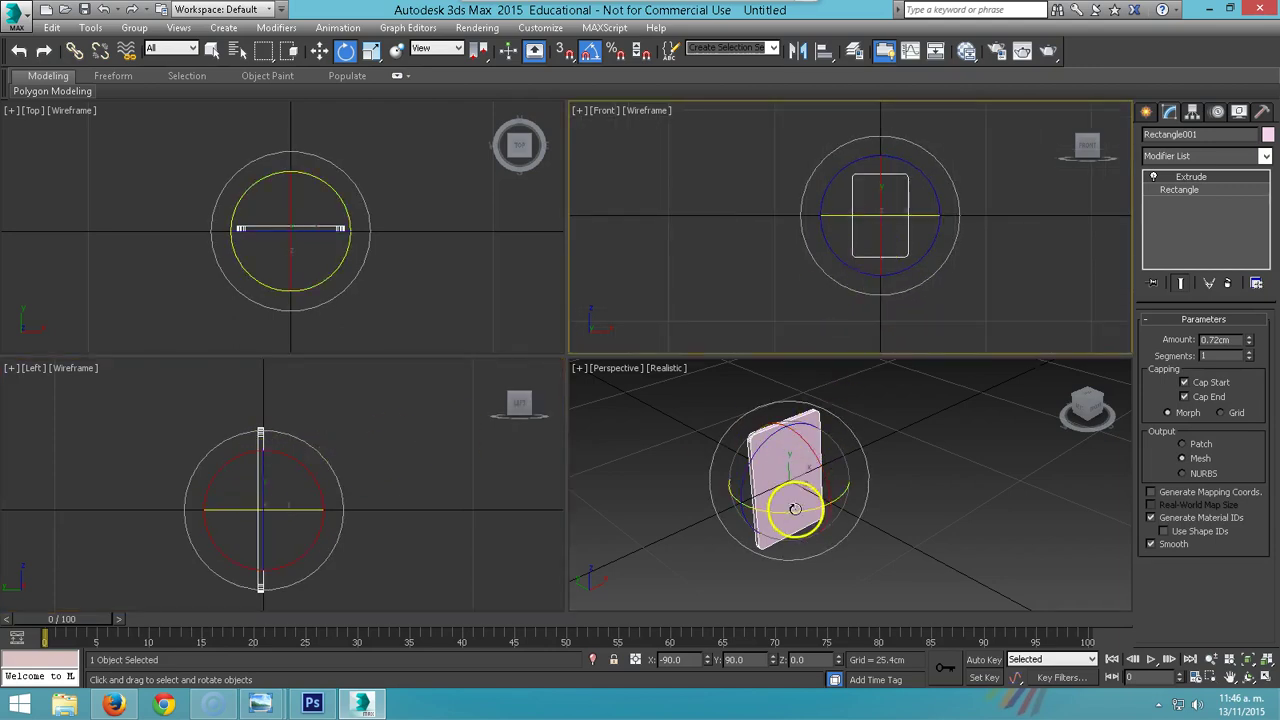
pyautogui.keyDown('alt'); pyautogui.moveTo(791, 523); pyautogui.dragTo(934, 506, button='middle'); pyautogui.keyUp('alt')
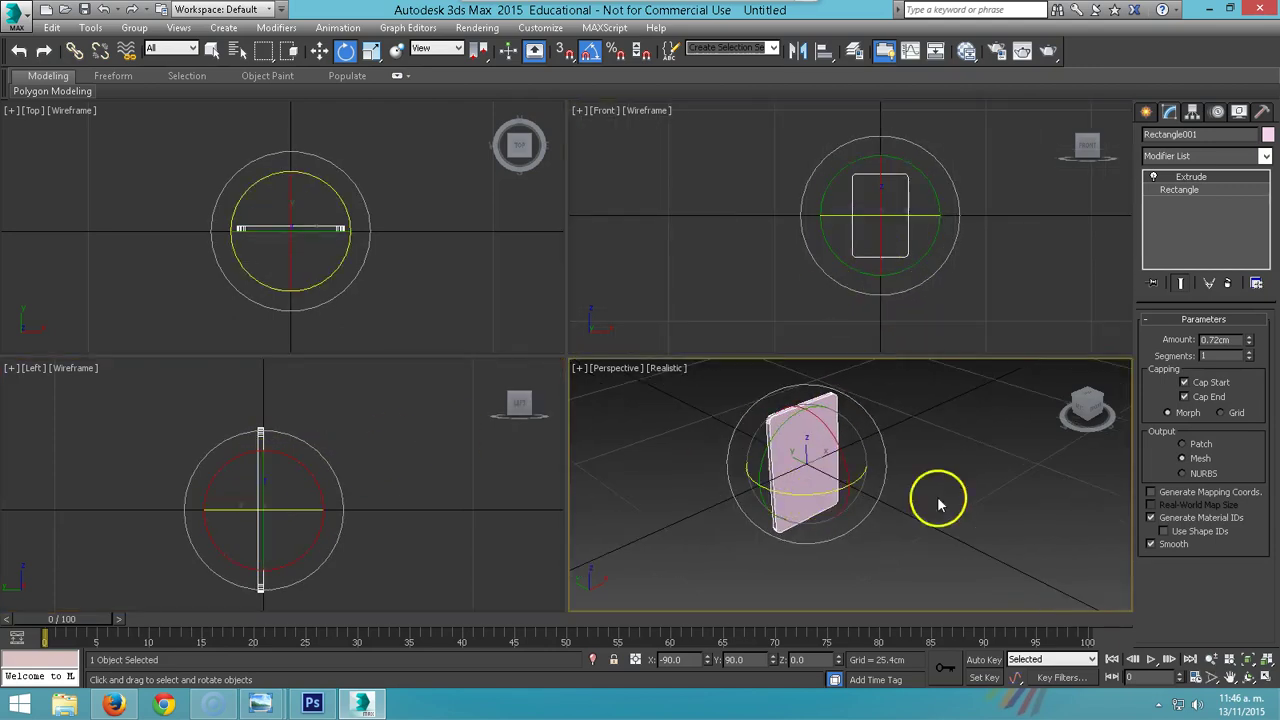
pyautogui.click(1249, 680)
pyautogui.moveTo(823, 529); pyautogui.dragTo(1080, 432)
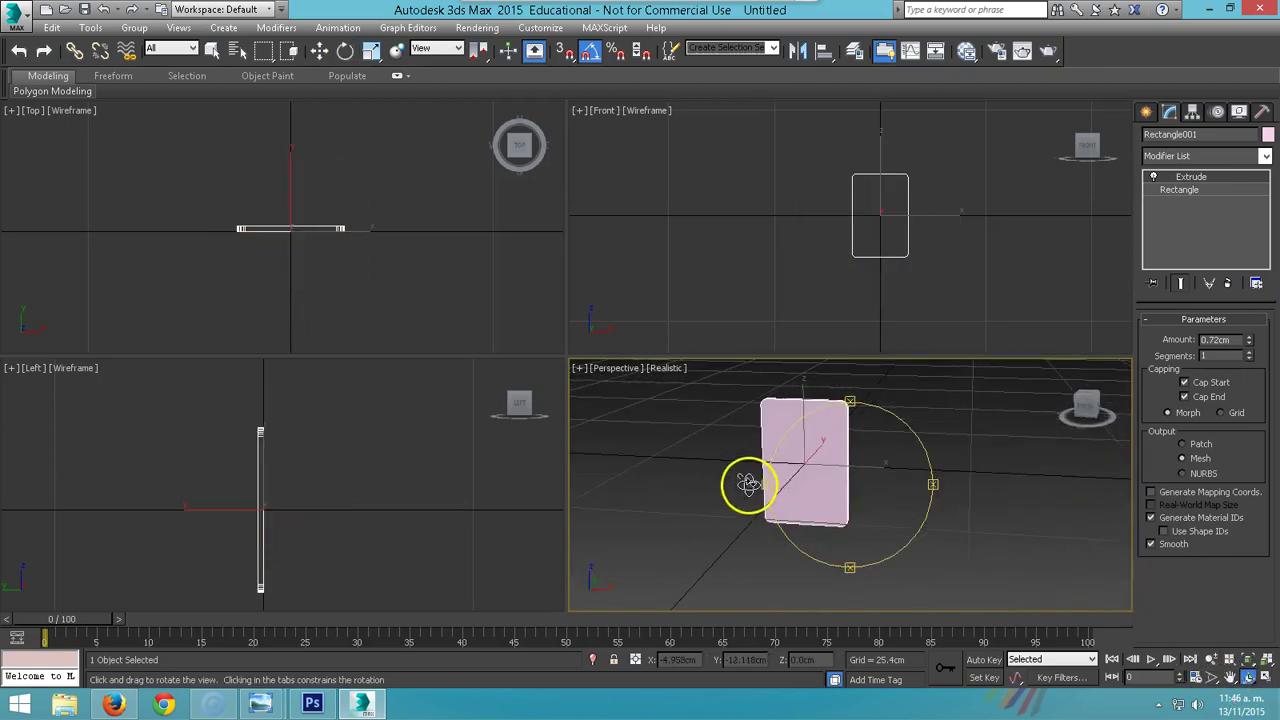
pyautogui.moveTo(1085, 430)
pyautogui.mouseDown()
pyautogui.moveTo(1038, 427)
pyautogui.moveTo(946, 380)
pyautogui.moveTo(1060, 396)
pyautogui.moveTo(606, 406)
pyautogui.mouseUp()
# Move the slab up to Z 10.561cm above the ground grid.
pyautogui.press('e')
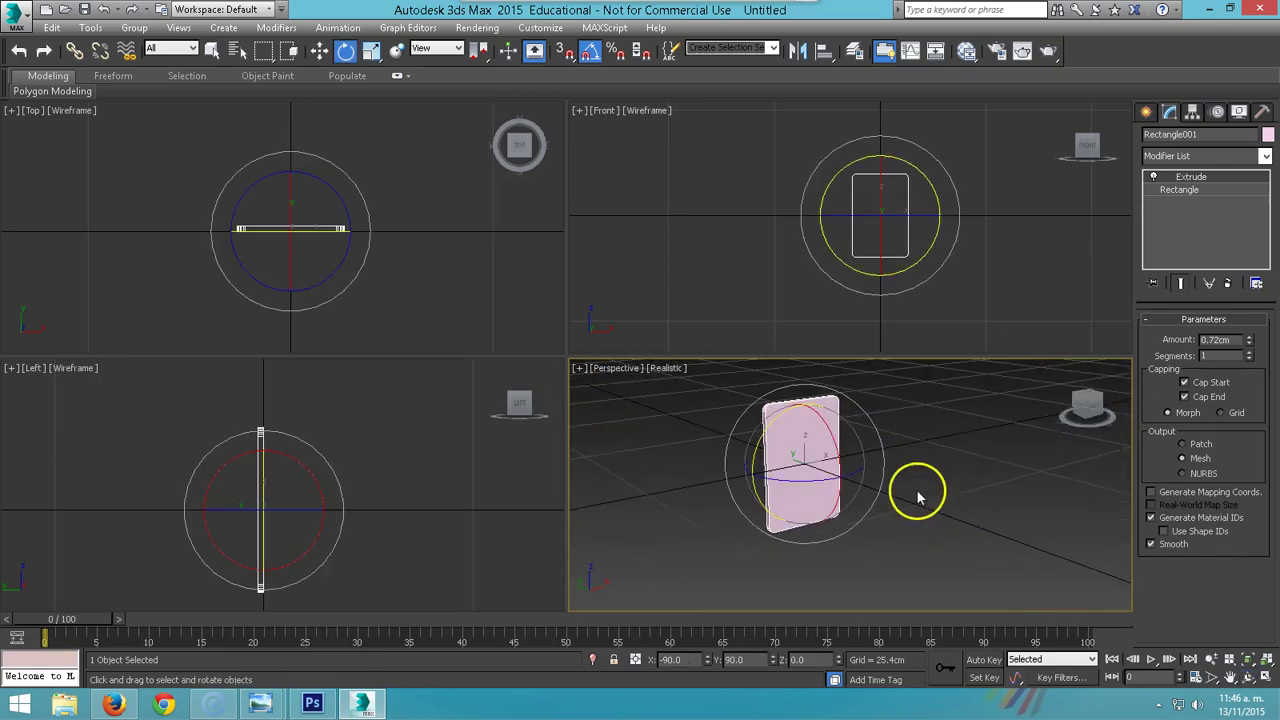
pyautogui.rightClick(881, 254)
pyautogui.rightClick(877, 252)
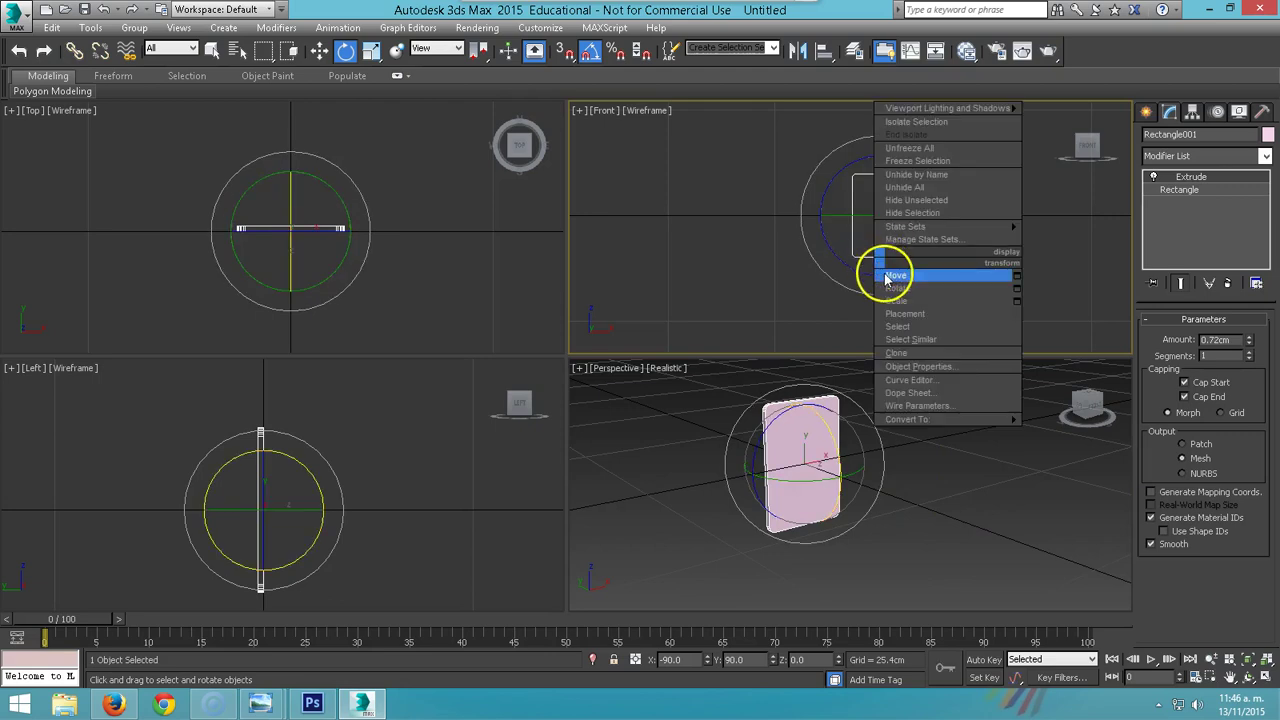
pyautogui.click(895, 274)
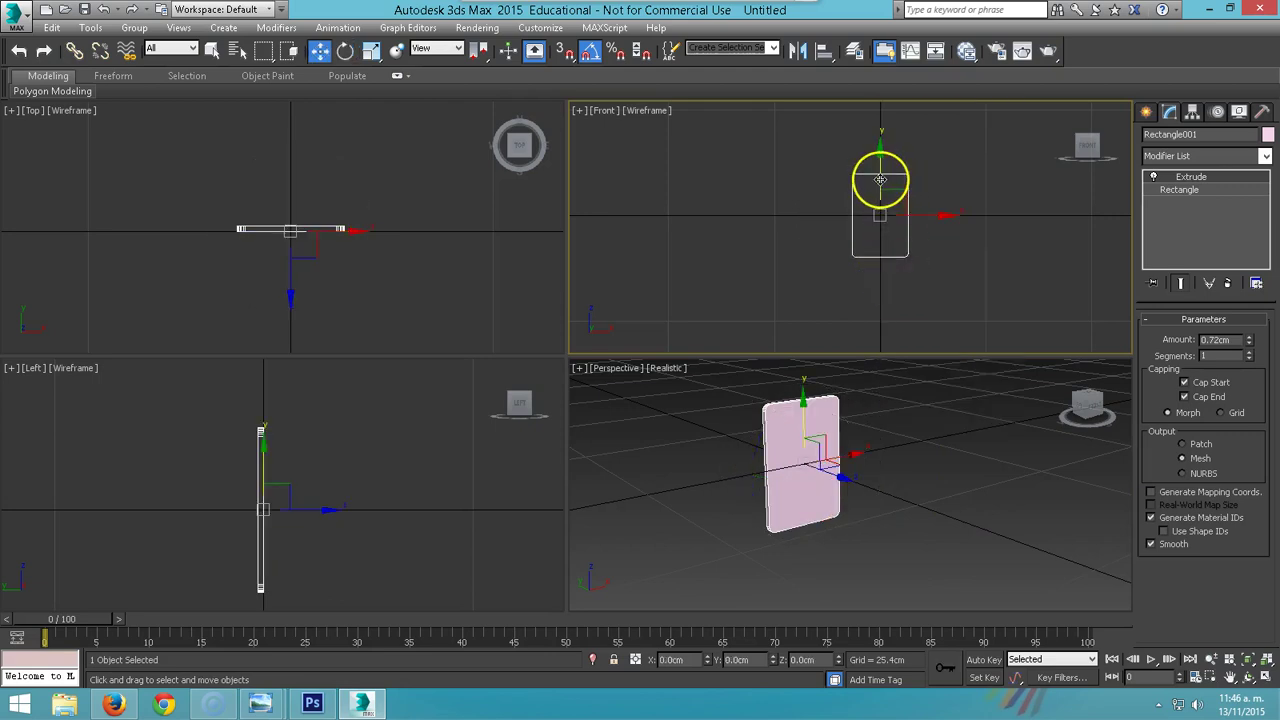
pyautogui.moveTo(880, 180); pyautogui.dragTo(879, 141)
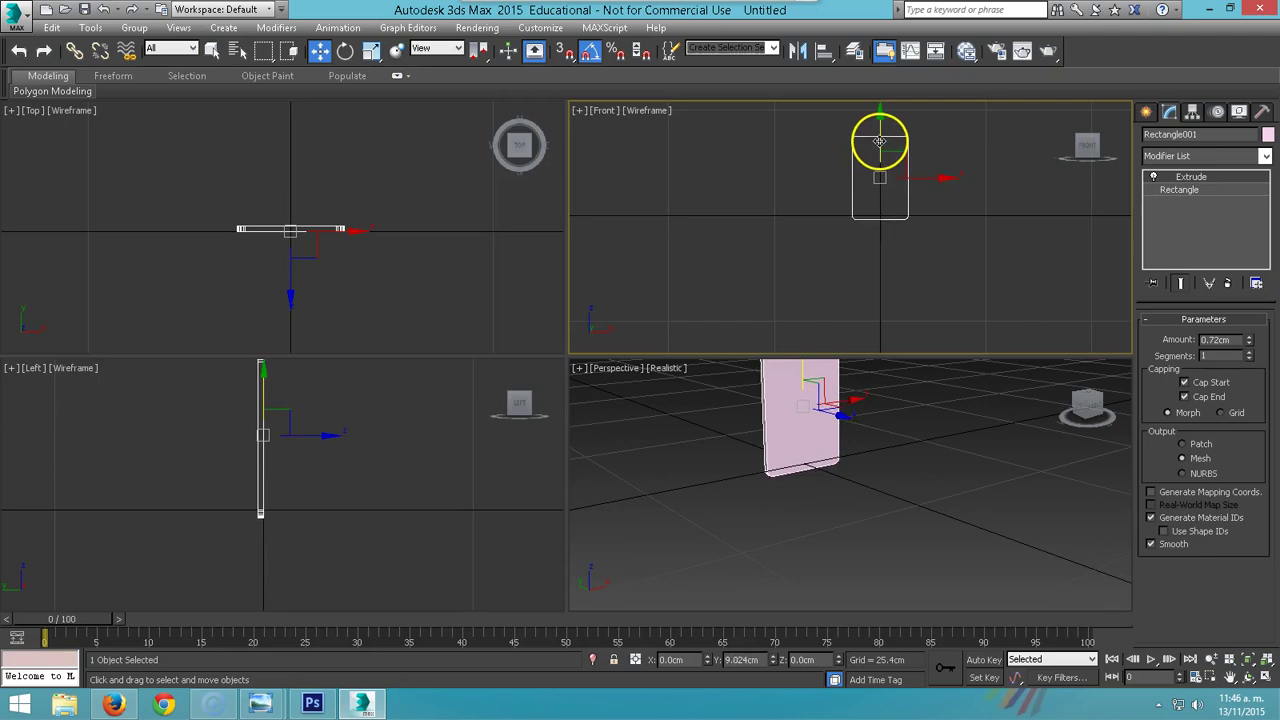
pyautogui.moveTo(857, 414); pyautogui.dragTo(875, 470, button='middle')
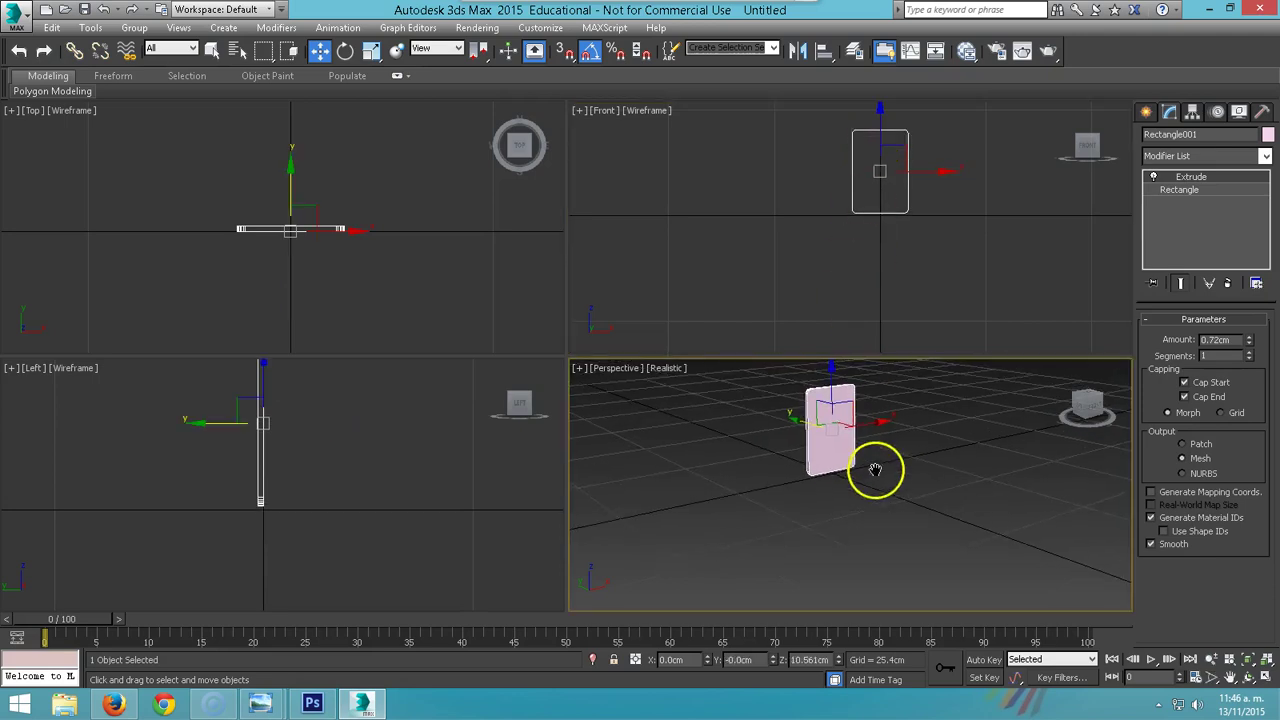
pyautogui.click(1146, 112)
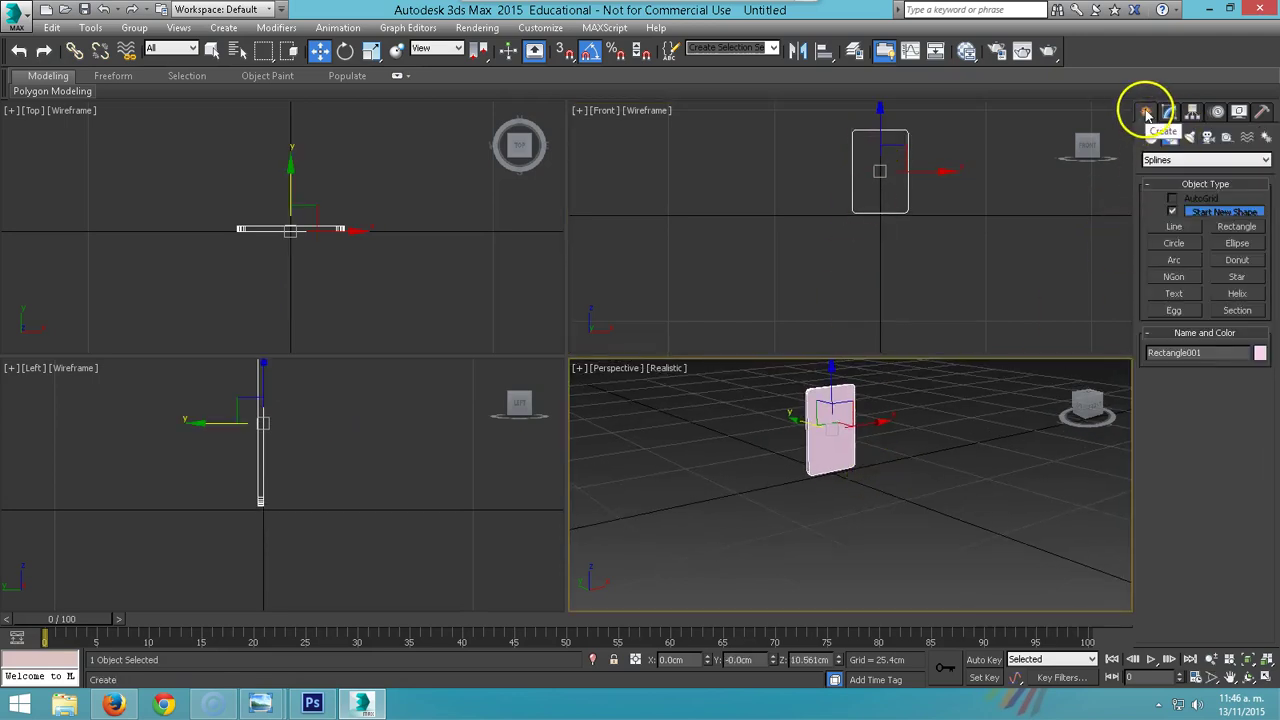
# Draw a 417.669cm × 532.301cm Plane across the Top view as the floor.
pyautogui.click(1151, 137)
pyautogui.click(1236, 281)
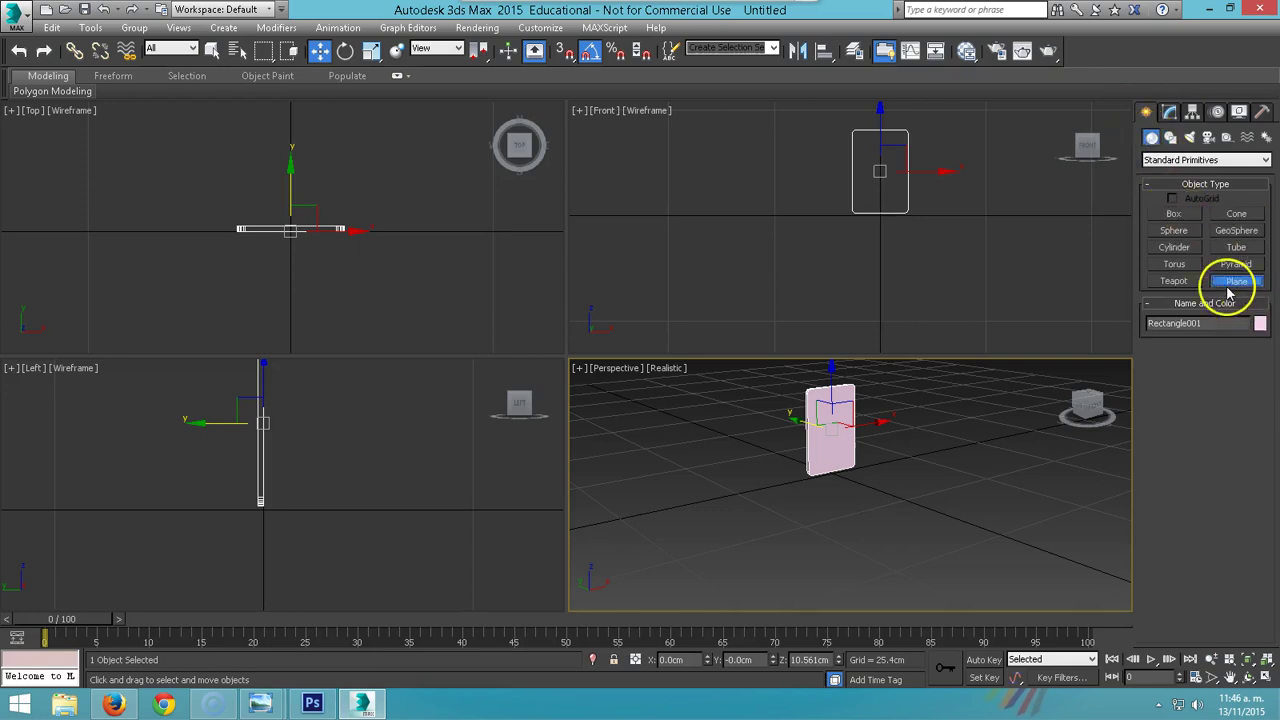
pyautogui.moveTo(364, 222)
pyautogui.mouseDown(button='middle')
pyautogui.moveTo(436, 220)
pyautogui.moveTo(331, 286)
pyautogui.mouseUp(button='middle')
pyautogui.scroll(-4, 331, 246)
pyautogui.moveTo(122, 134); pyautogui.dragTo(496, 428)
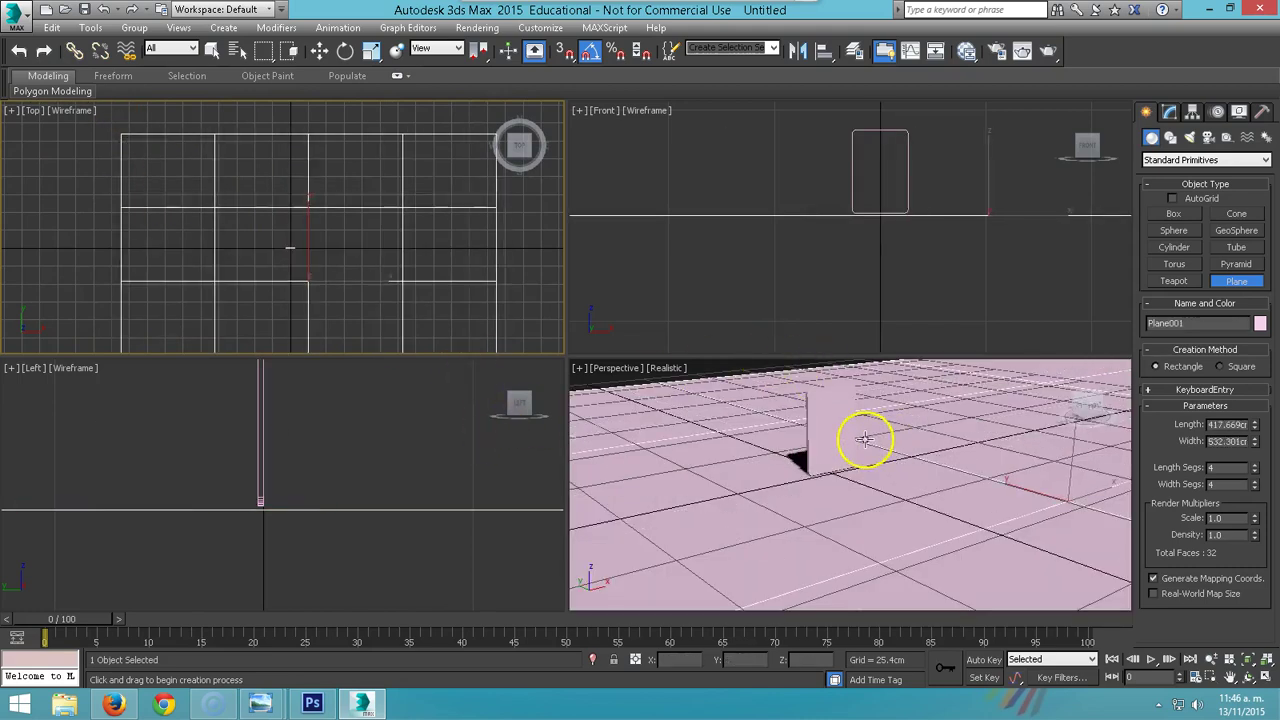
pyautogui.scroll(3, 864, 438)
pyautogui.scroll(-2, 880, 465)
pyautogui.scroll(2, 880, 490)
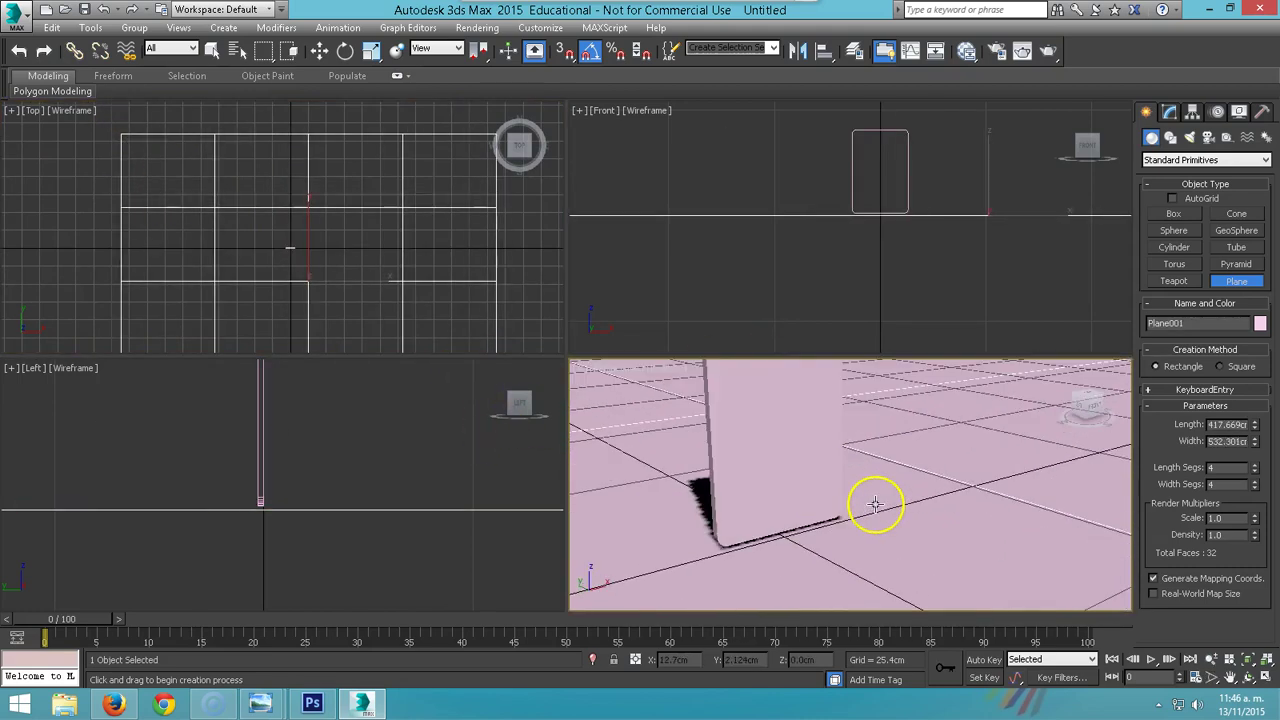
pyautogui.scroll(-2, 875, 505)
# Zoom and pan the Perspective view to inspect the floor, then end plane creation.
pyautogui.click(1210, 660)
pyautogui.scroll(2, 940, 525)
pyautogui.scroll(-4, 945, 525)
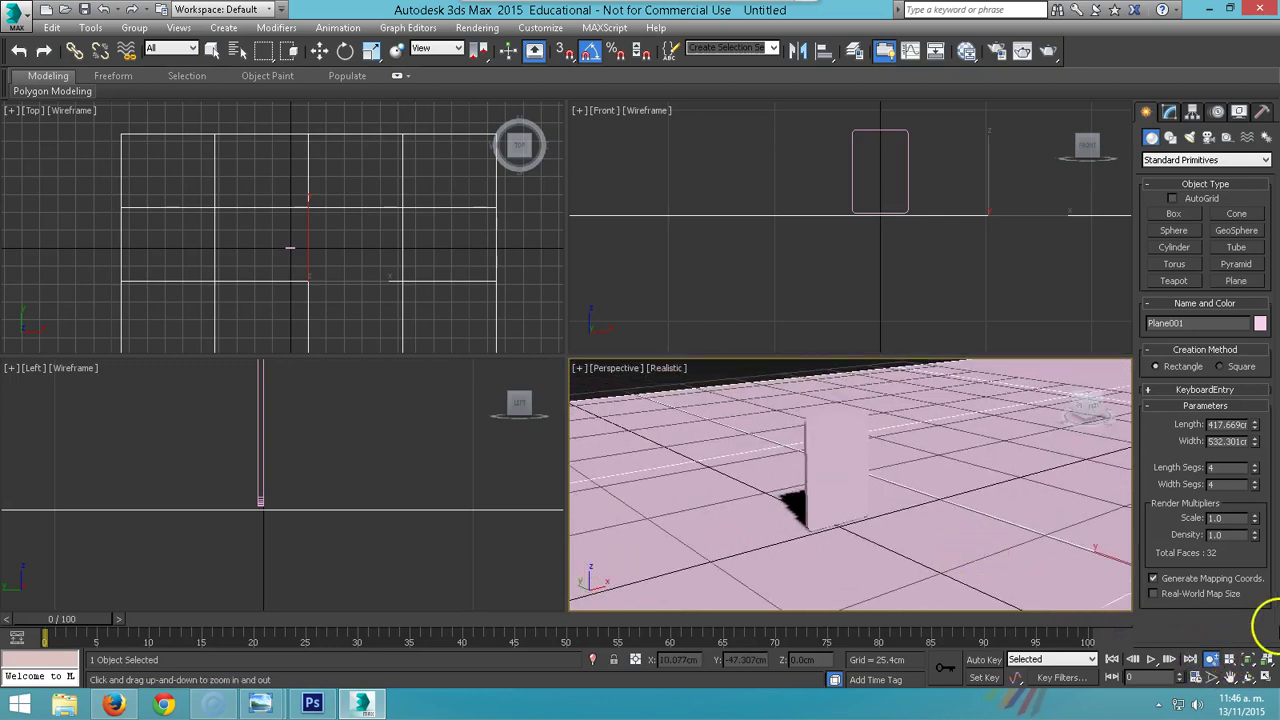
pyautogui.click(1230, 677)
pyautogui.moveTo(876, 505)
pyautogui.mouseDown()
pyautogui.moveTo(934, 494)
pyautogui.moveTo(870, 497)
pyautogui.mouseUp()
pyautogui.click(1210, 659)
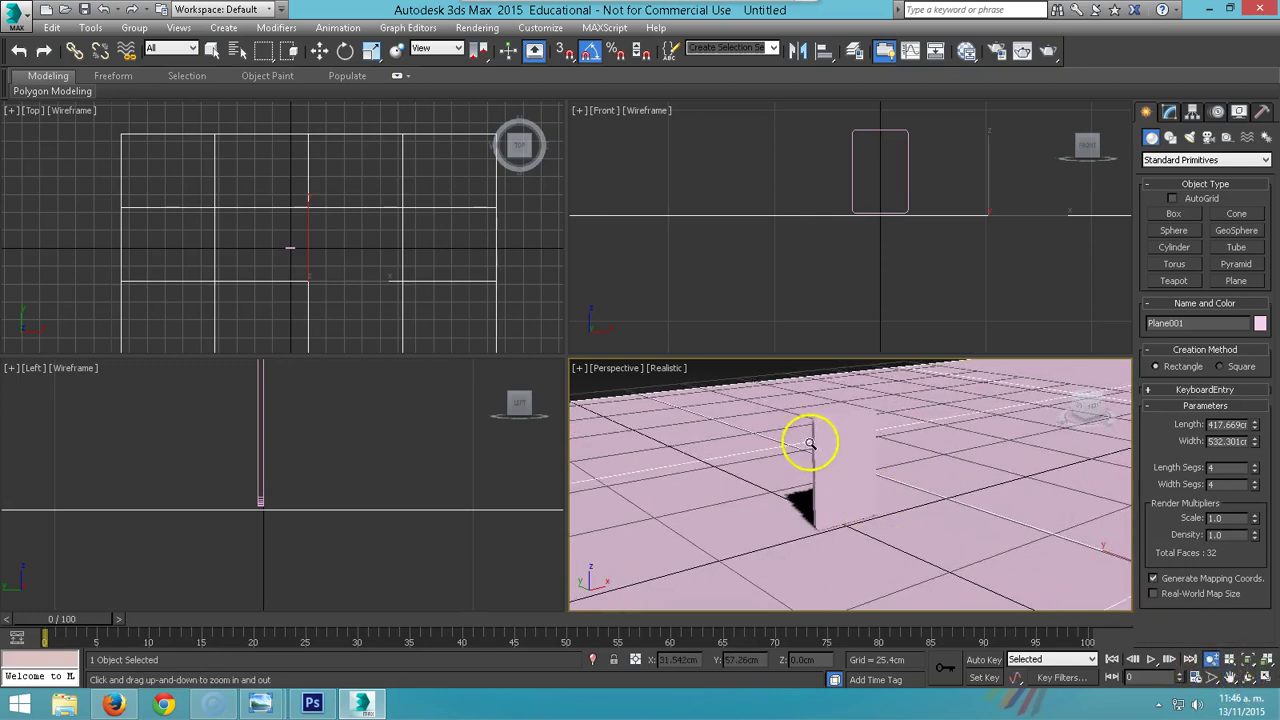
pyautogui.scroll(2, 907, 445)
pyautogui.rightClick(871, 451)
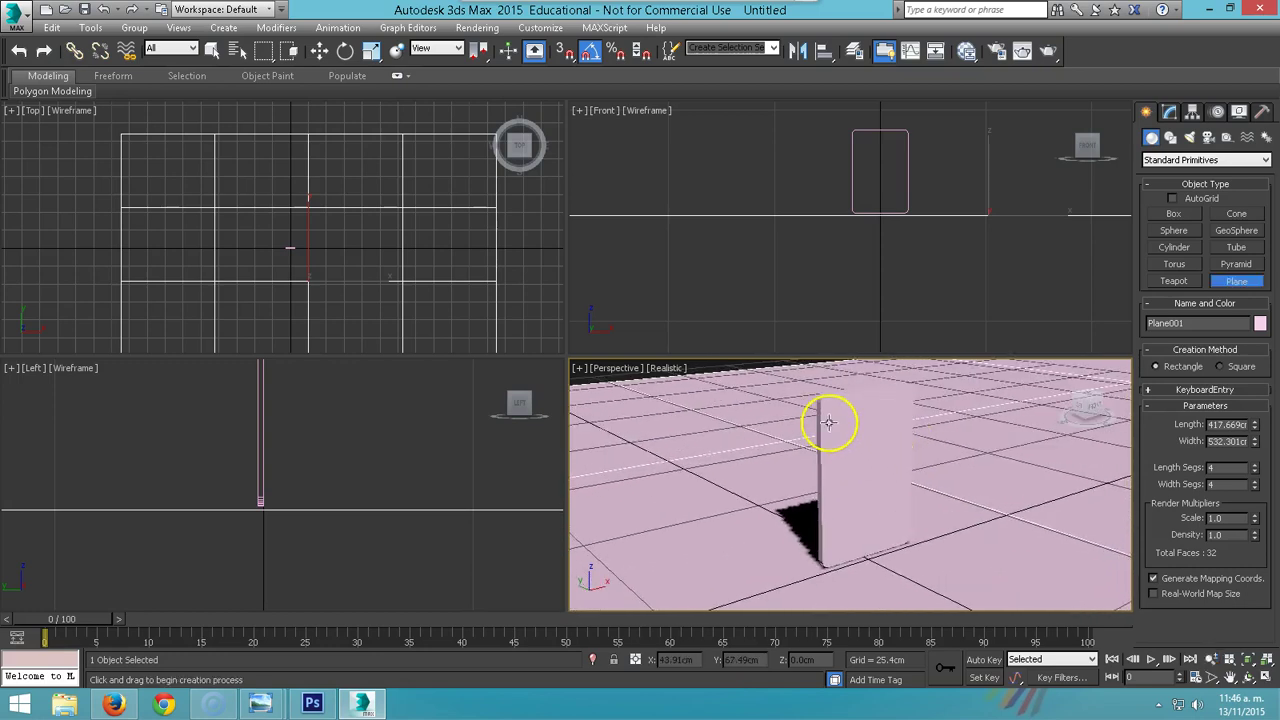
pyautogui.rightClick(894, 425)
pyautogui.click(905, 437)
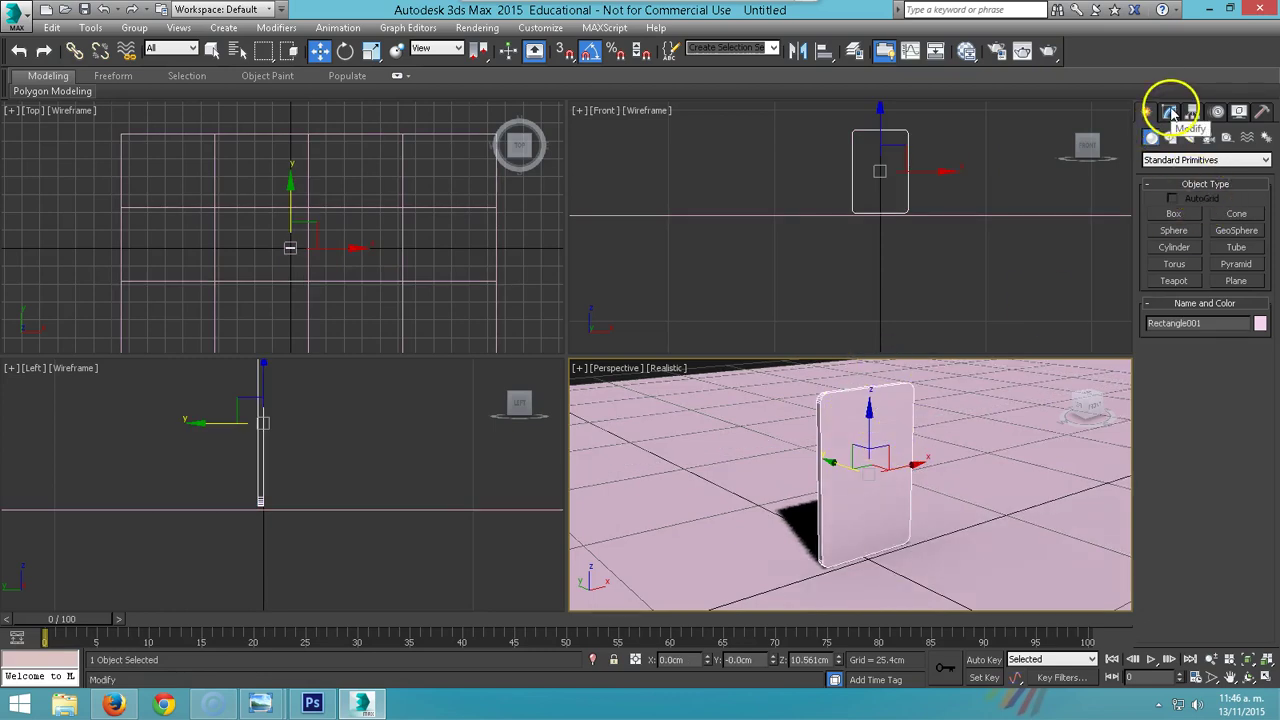
# Add an Unwrap UVW modifier above Rectangle001's Extrude and select all its polygons.
pyautogui.click(1170, 112)
pyautogui.click(1265, 157)
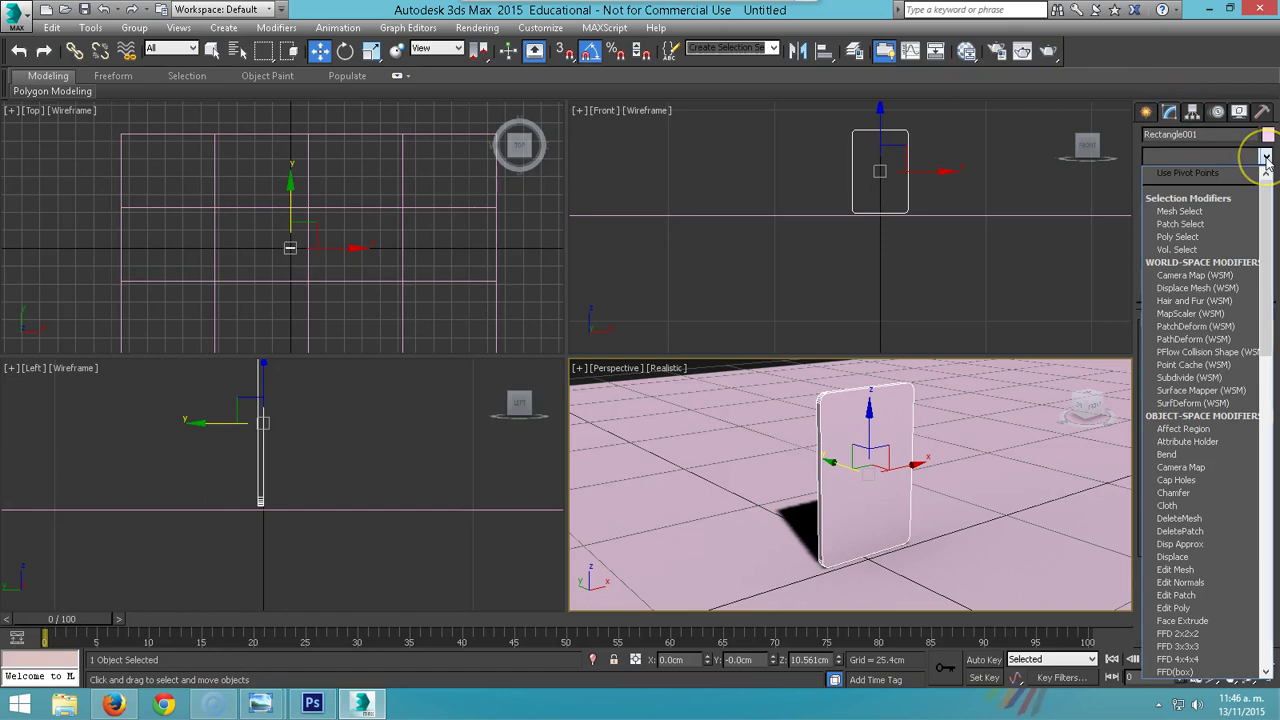
pyautogui.press('u')
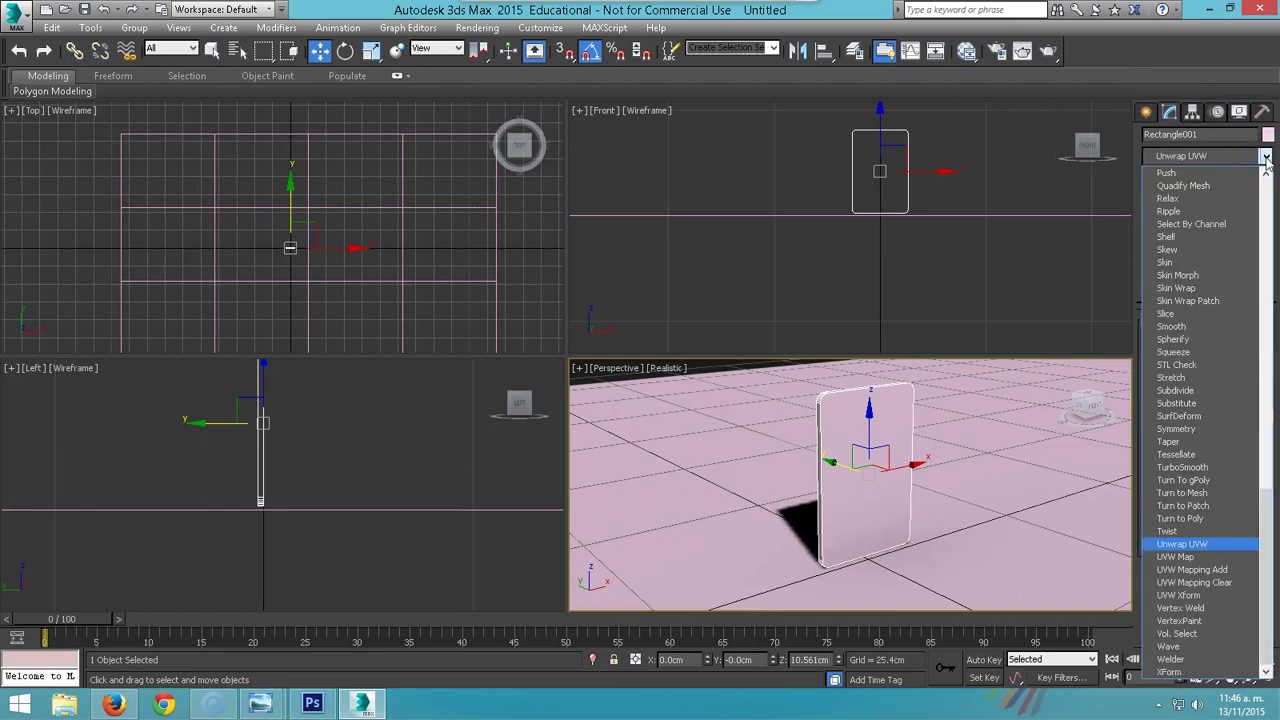
pyautogui.click(1172, 546)
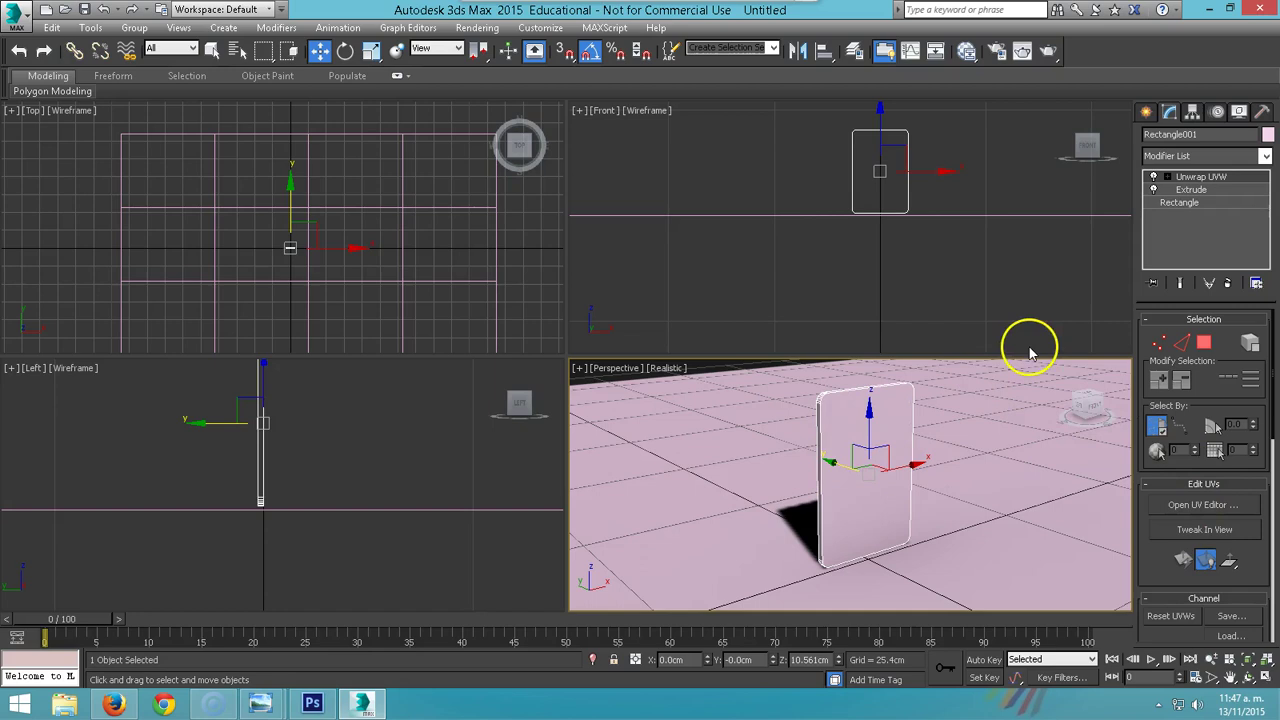
pyautogui.click(1205, 344)
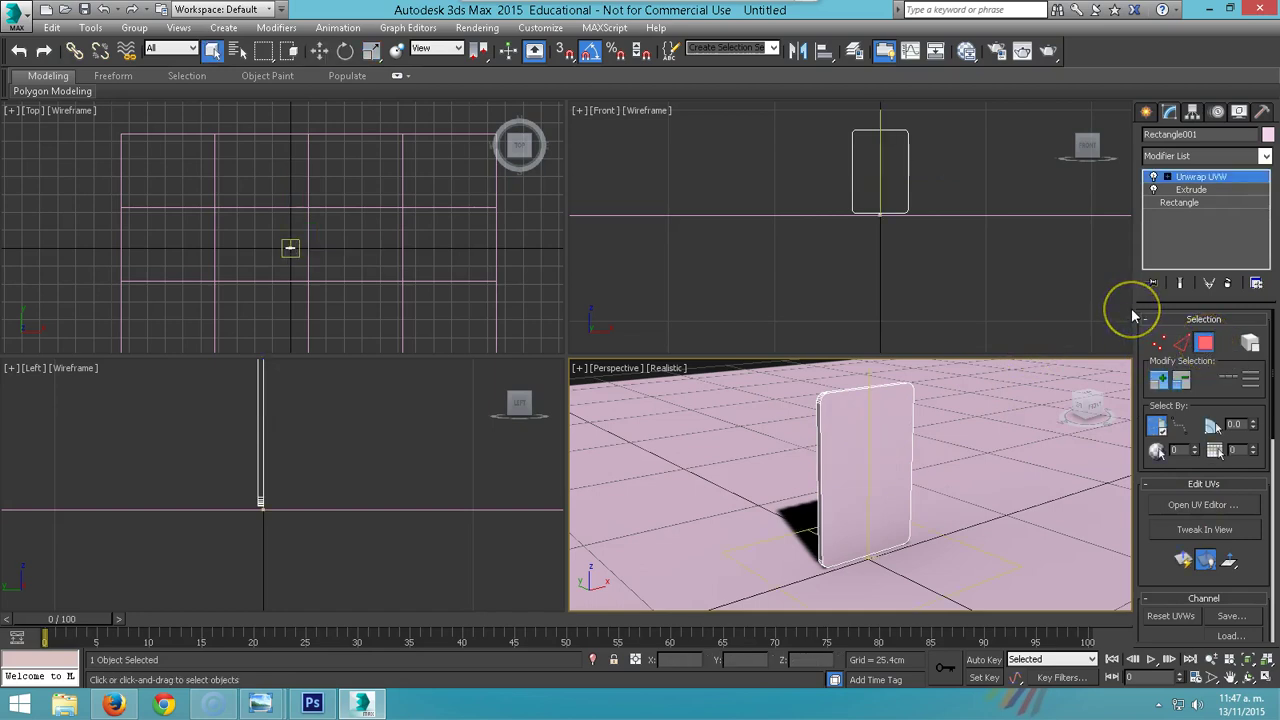
pyautogui.hotkey('ctrl', 'a')
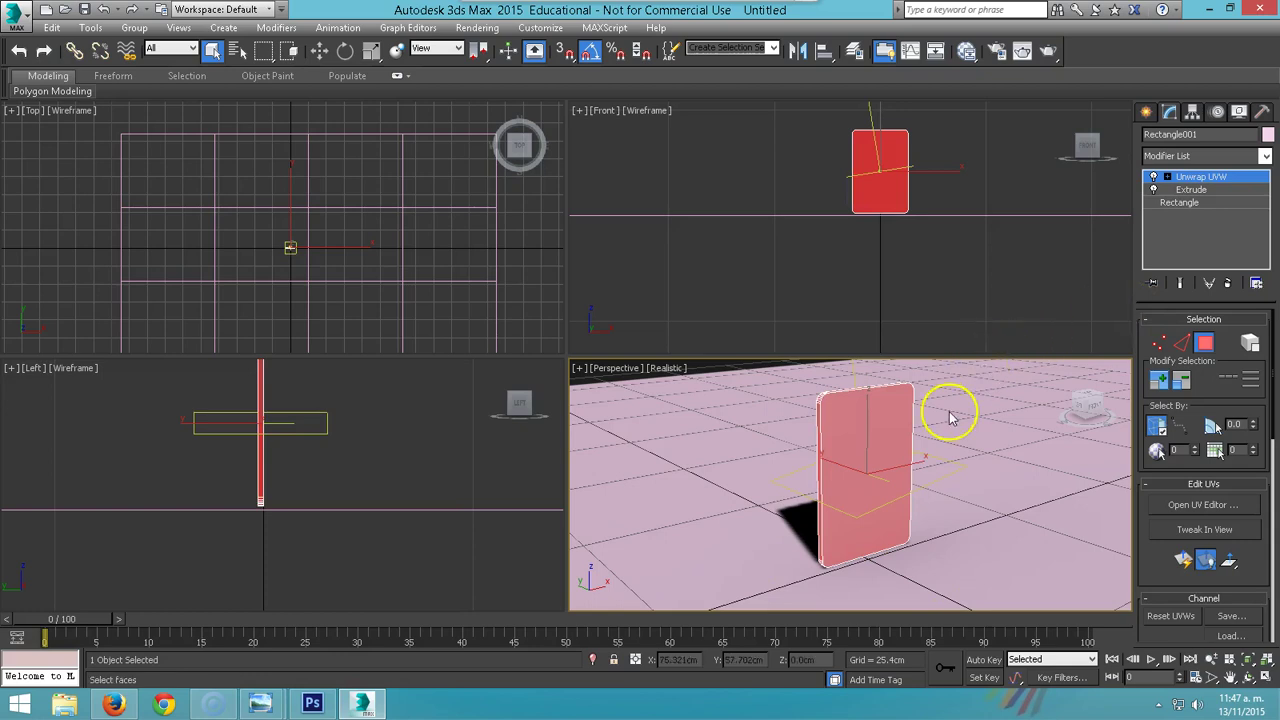
pyautogui.moveTo(947, 423)
pyautogui.keyDown('alt'); pyautogui.mouseDown(button='middle')
pyautogui.moveTo(800, 443)
pyautogui.moveTo(737, 380)
pyautogui.moveTo(809, 337)
pyautogui.moveTo(952, 425)
pyautogui.moveTo(923, 437)
pyautogui.moveTo(878, 398)
pyautogui.mouseUp(button='middle'); pyautogui.keyUp('alt')
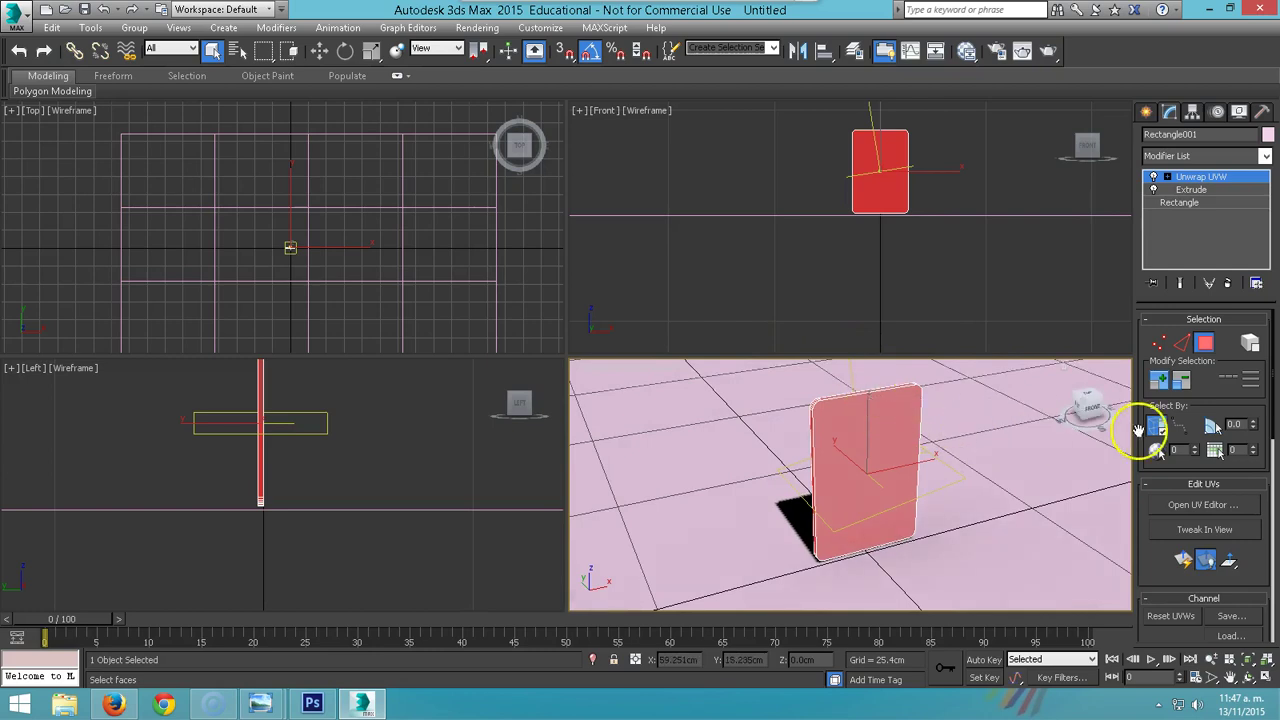
# Open the UV editor and apply Unfold Mapping to the wall's polygons.
pyautogui.click(1213, 506)
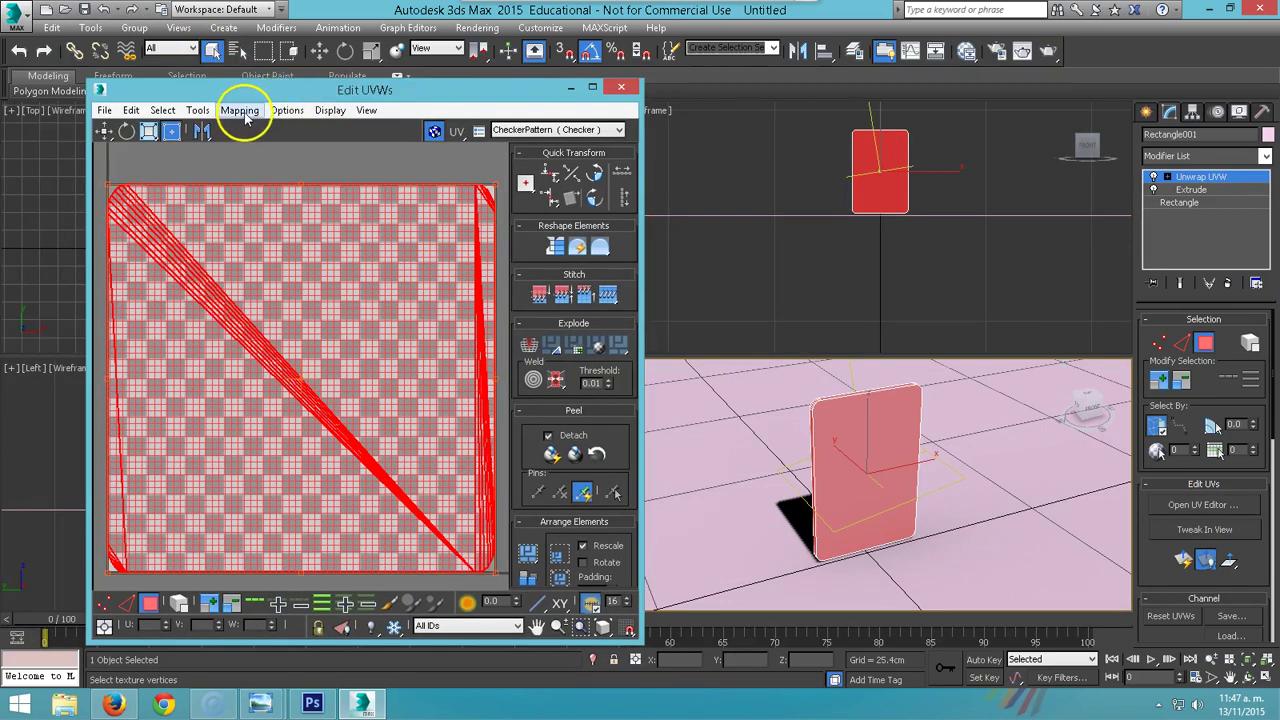
pyautogui.click(242, 111)
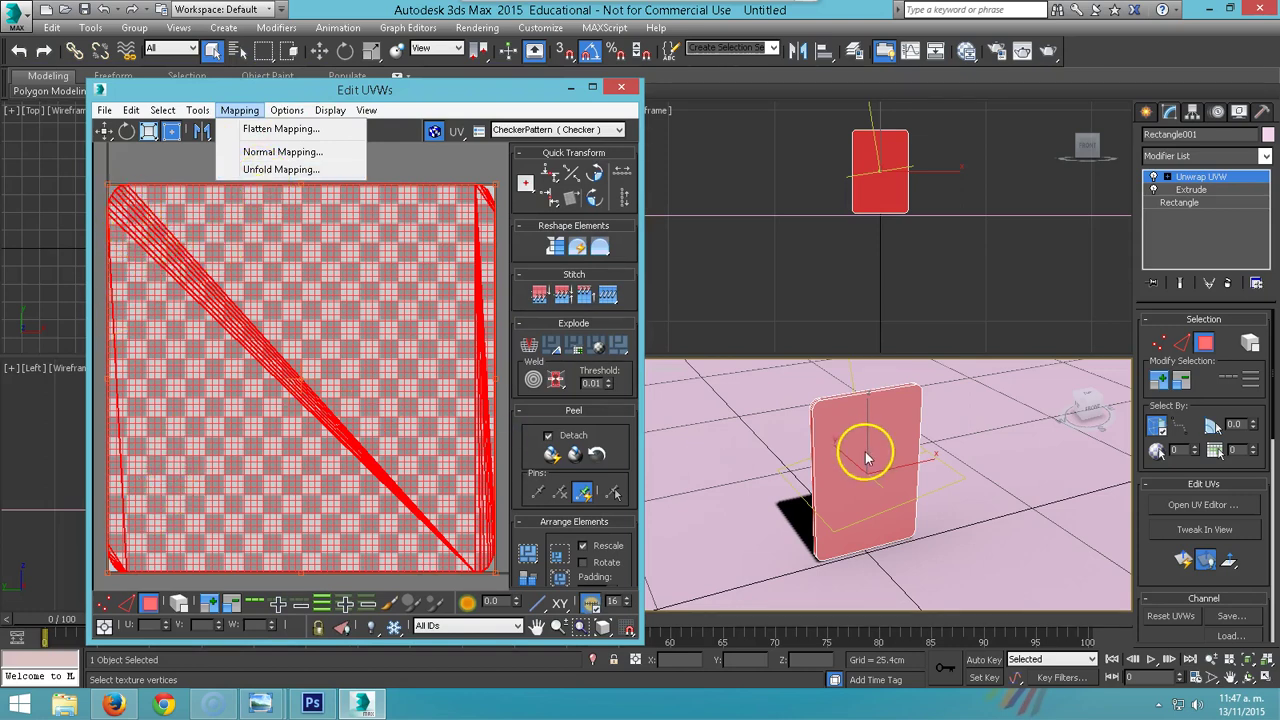
pyautogui.click(281, 170)
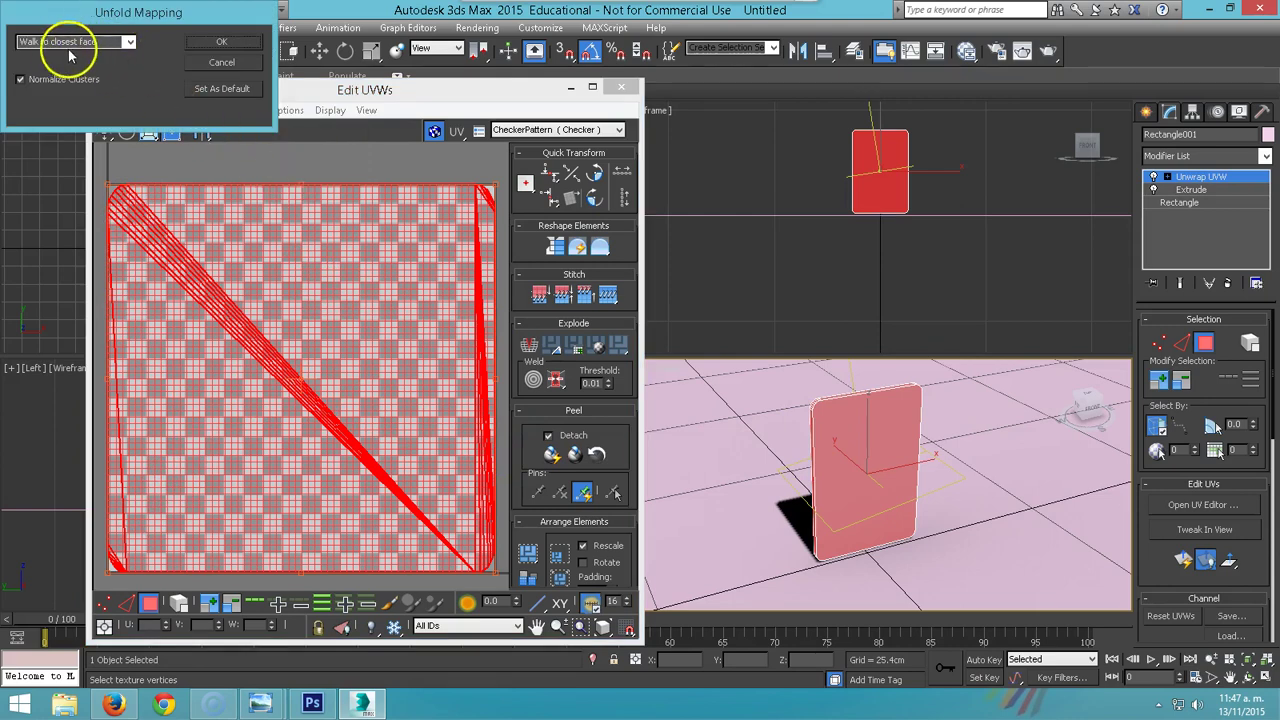
pyautogui.click(222, 42)
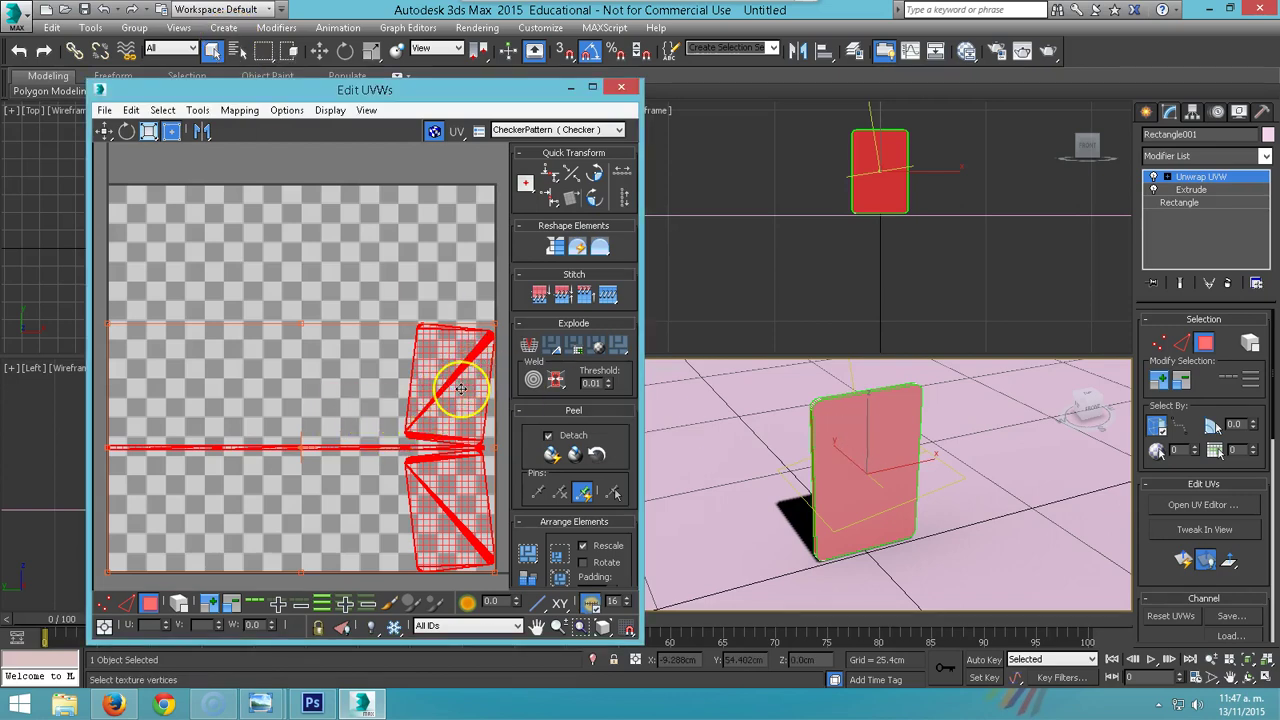
# Check the wall's front and thin side faces in the viewport, then maximize the Edit UVWs window.
pyautogui.click(416, 314)
pyautogui.click(839, 449)
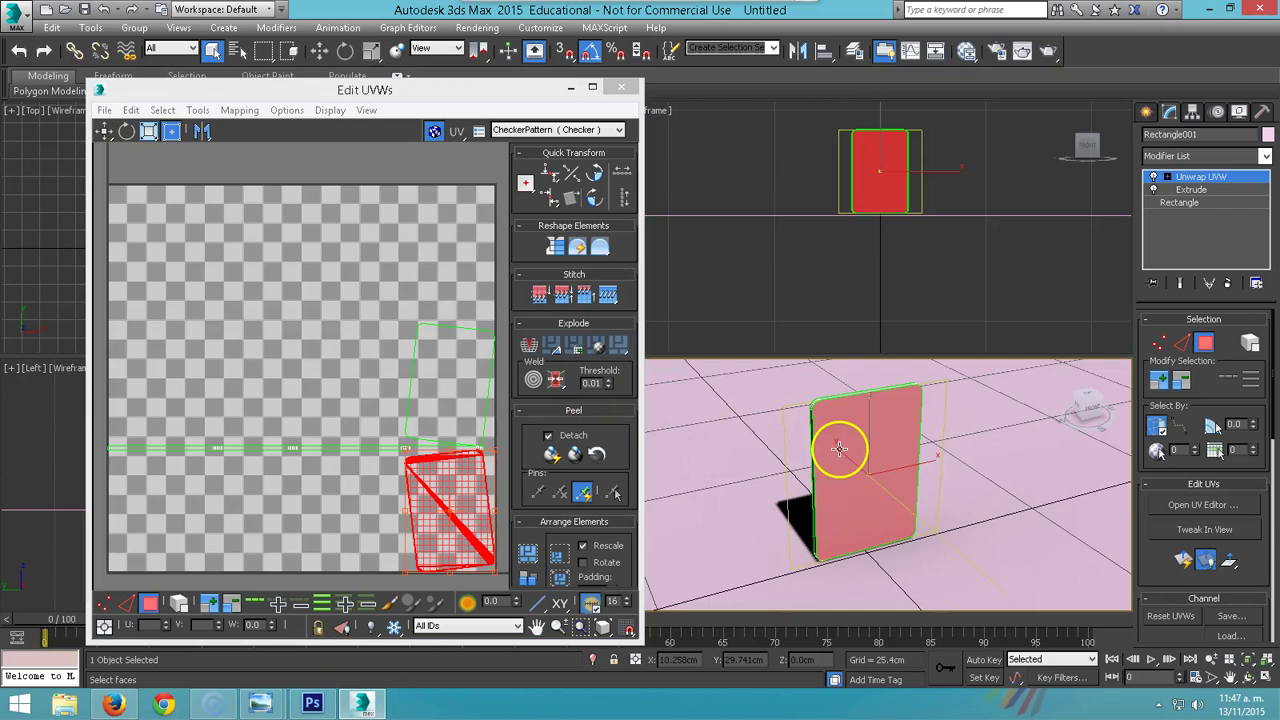
pyautogui.click(481, 527)
pyautogui.moveTo(846, 514)
pyautogui.keyDown('alt'); pyautogui.mouseDown(button='middle')
pyautogui.moveTo(680, 531)
pyautogui.moveTo(594, 509)
pyautogui.mouseUp(button='middle'); pyautogui.keyUp('alt')
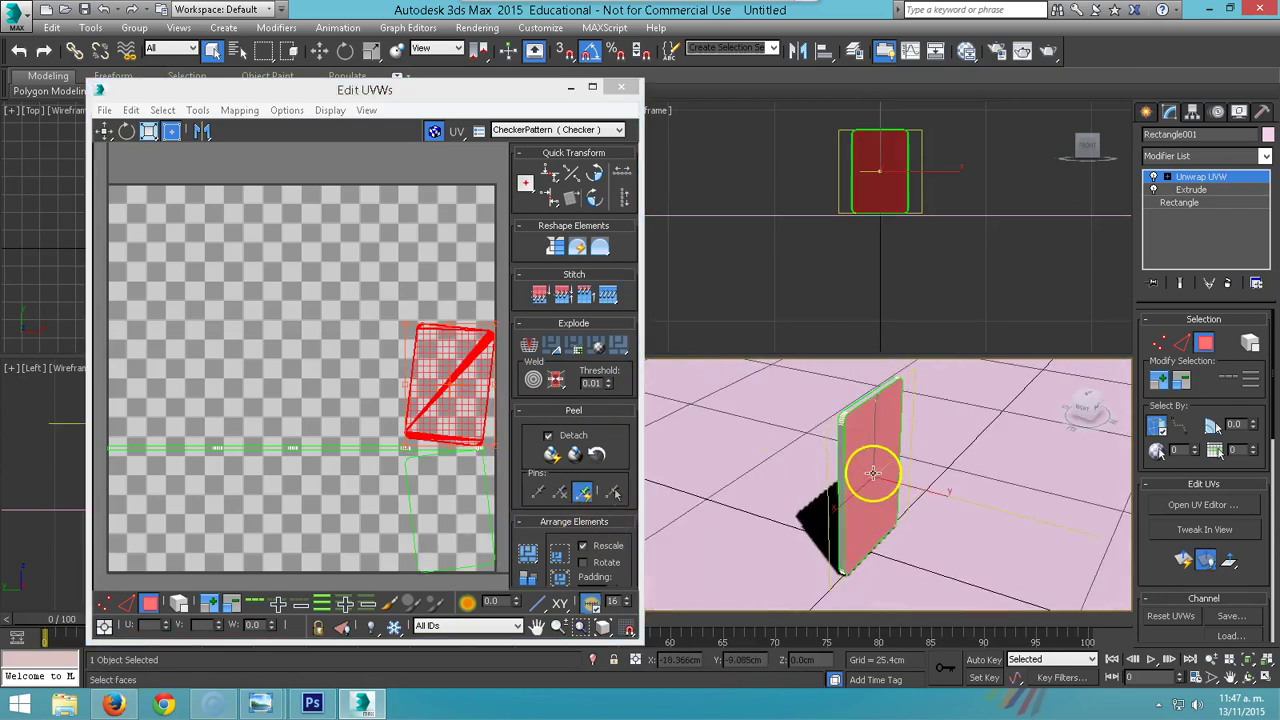
pyautogui.keyDown('alt'); pyautogui.moveTo(871, 471); pyautogui.dragTo(903, 477, button='middle'); pyautogui.keyUp('alt')
pyautogui.click(859, 470)
pyautogui.click(858, 430)
pyautogui.moveTo(857, 409)
pyautogui.keyDown('alt'); pyautogui.mouseDown(button='middle')
pyautogui.moveTo(806, 509)
pyautogui.moveTo(943, 400)
pyautogui.mouseUp(button='middle'); pyautogui.keyUp('alt')
pyautogui.click(400, 371)
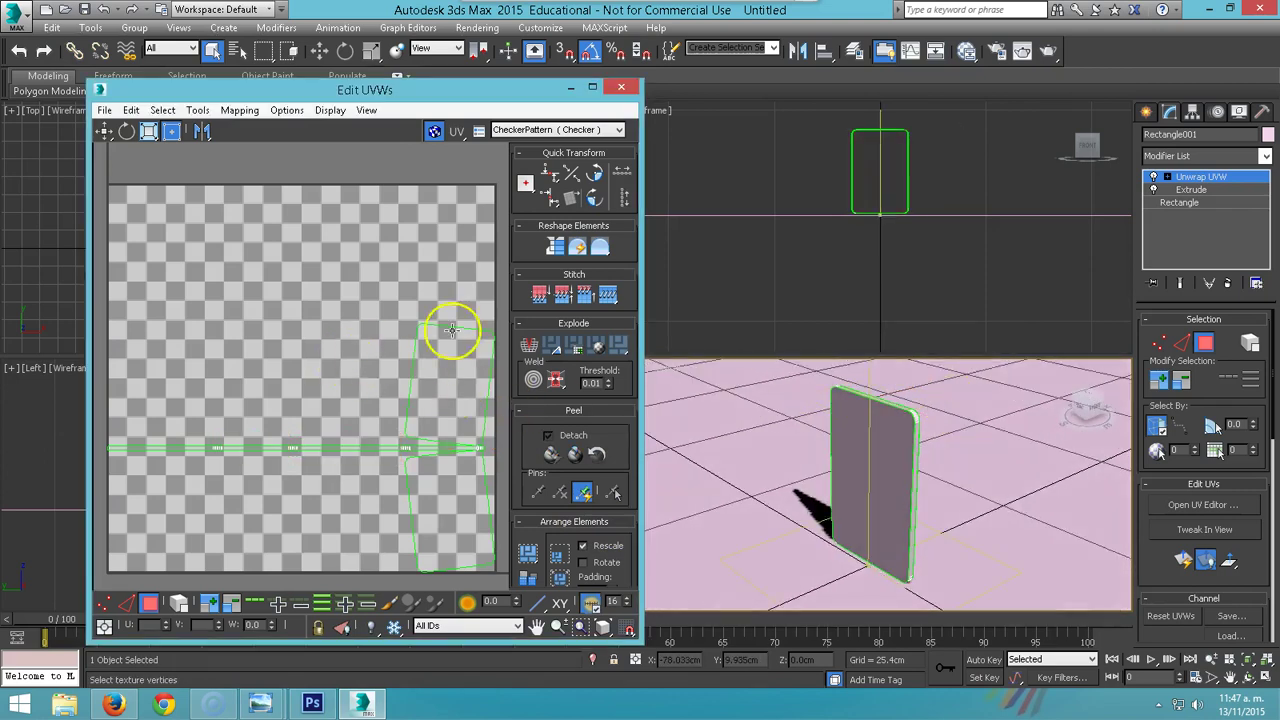
pyautogui.click(592, 89)
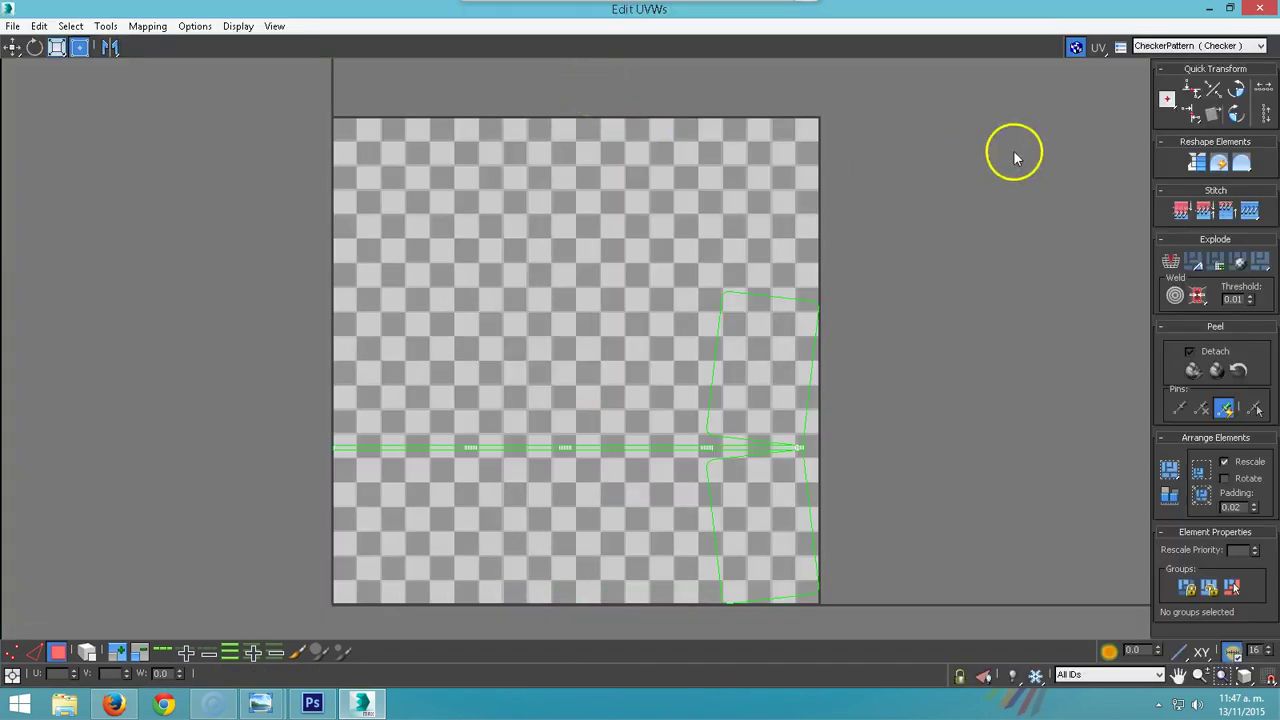
# Turn off the checker map in Edit UVWs and switch to ipad-mini-1.jpg in Photoshop.
pyautogui.click(1075, 47)
pyautogui.click(1076, 47)
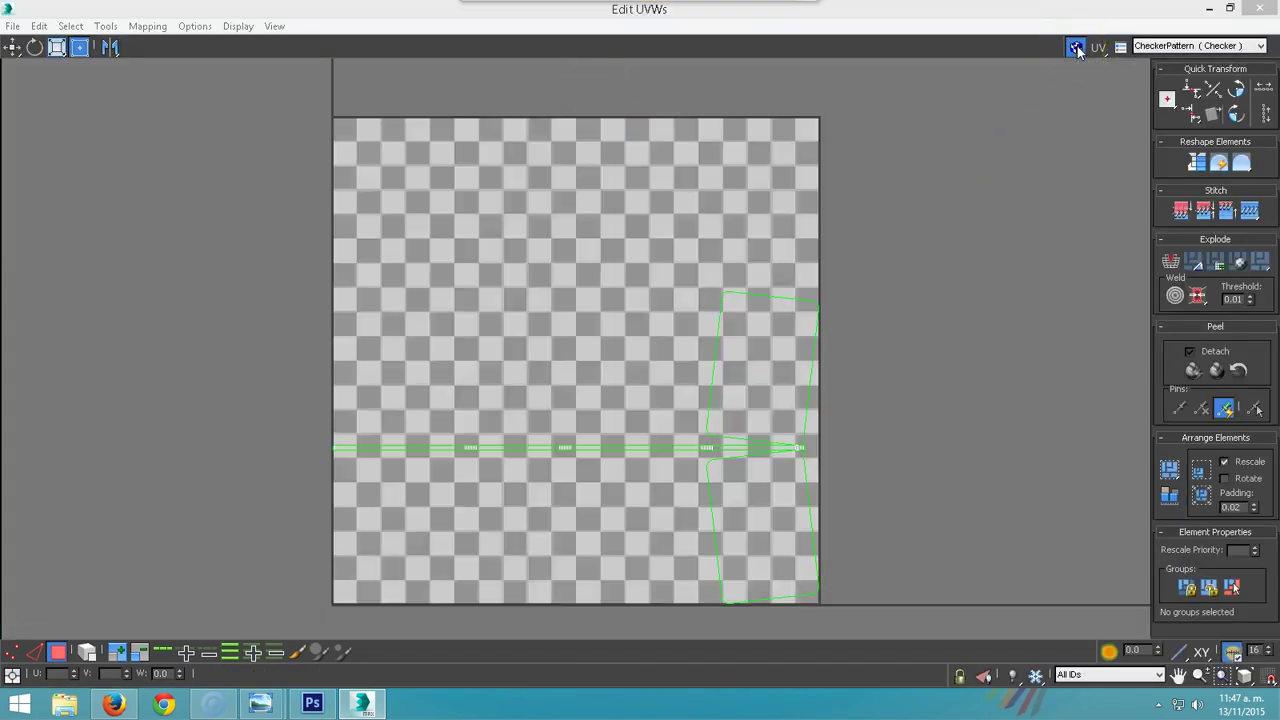
pyautogui.click(1076, 47)
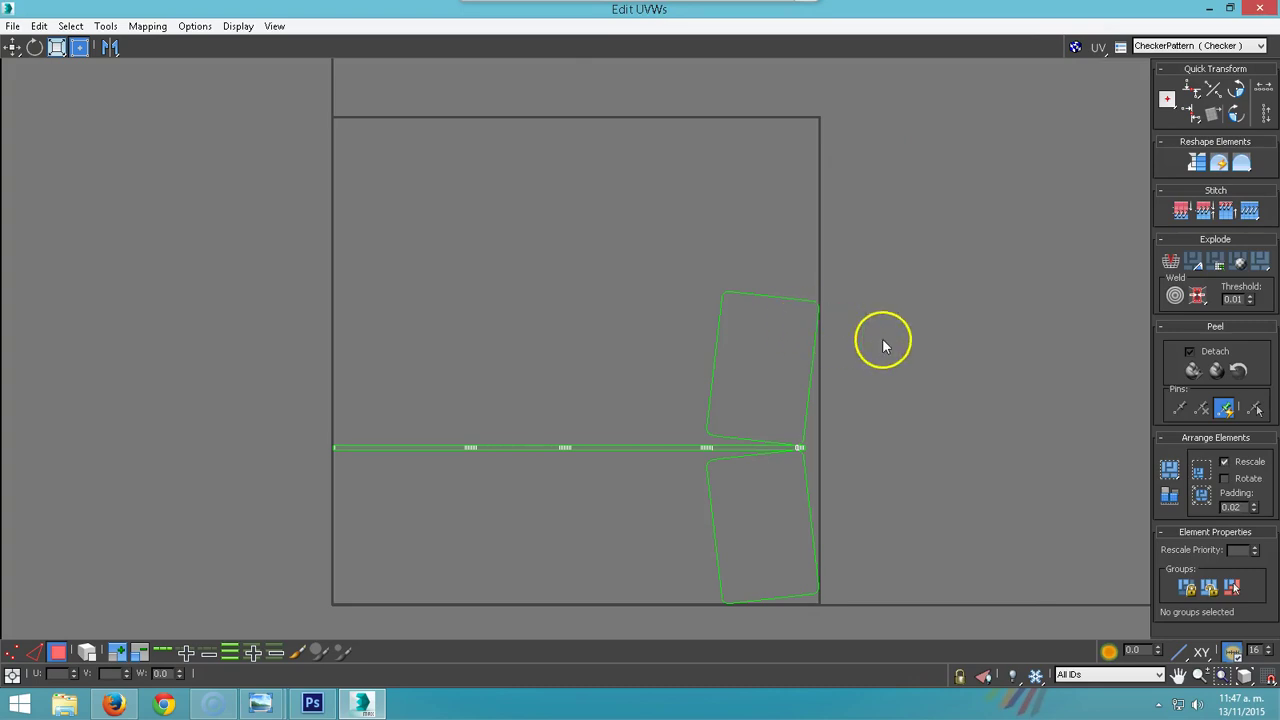
pyautogui.scroll(1, 886, 341)
pyautogui.scroll(-2, 886, 341)
pyautogui.scroll(1, 886, 341)
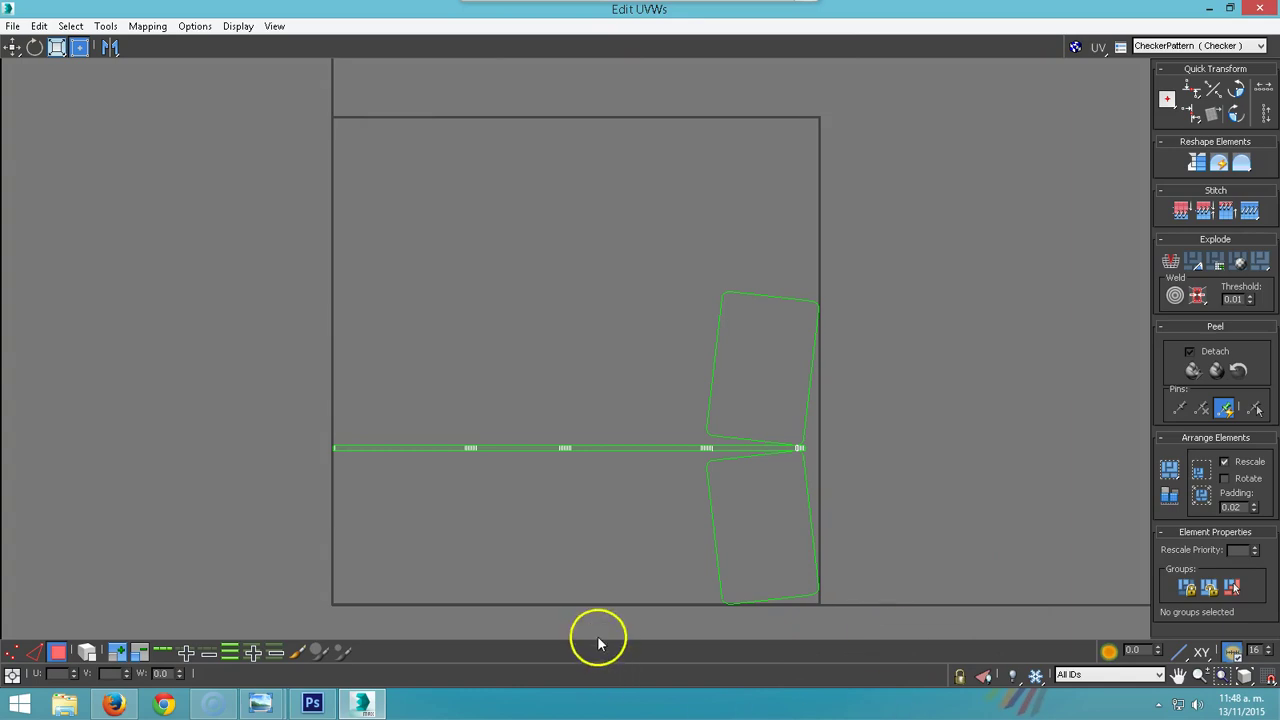
pyautogui.click(315, 702)
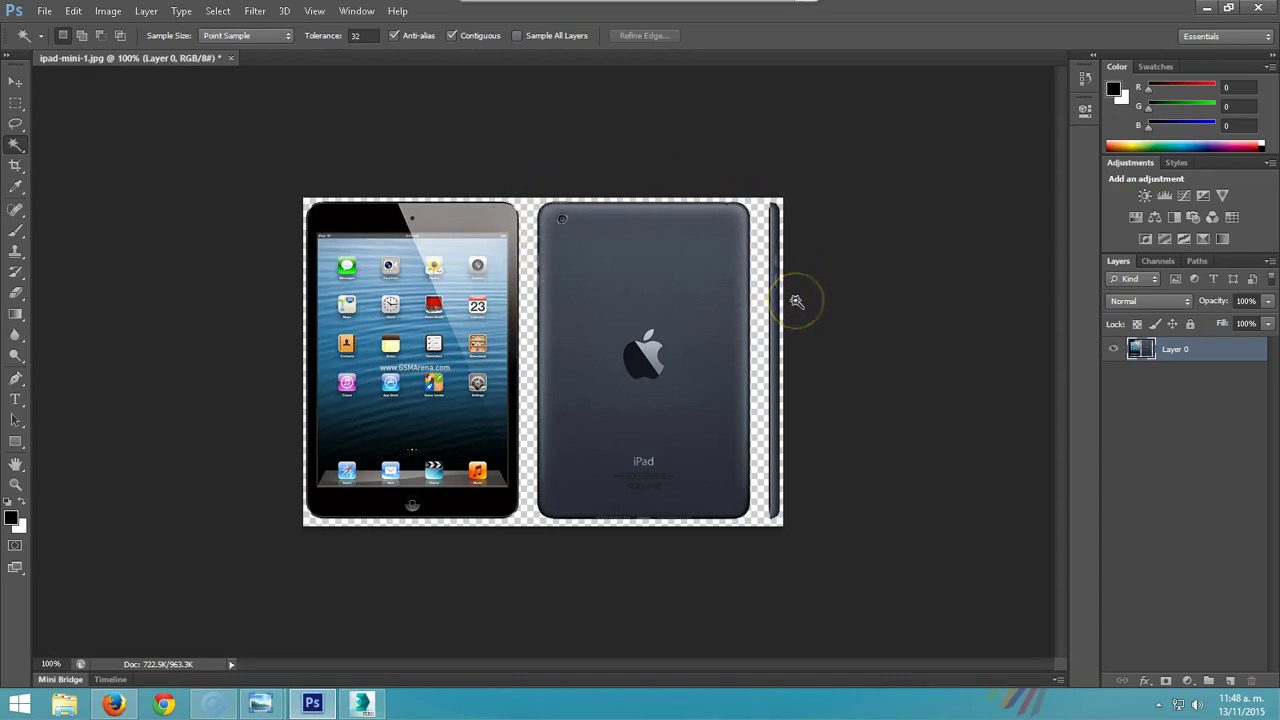
# Paste the UV screenshot into a new 1600 × 900 document and pull the top crop edge down.
pyautogui.hotkey('ctrl', 'n')
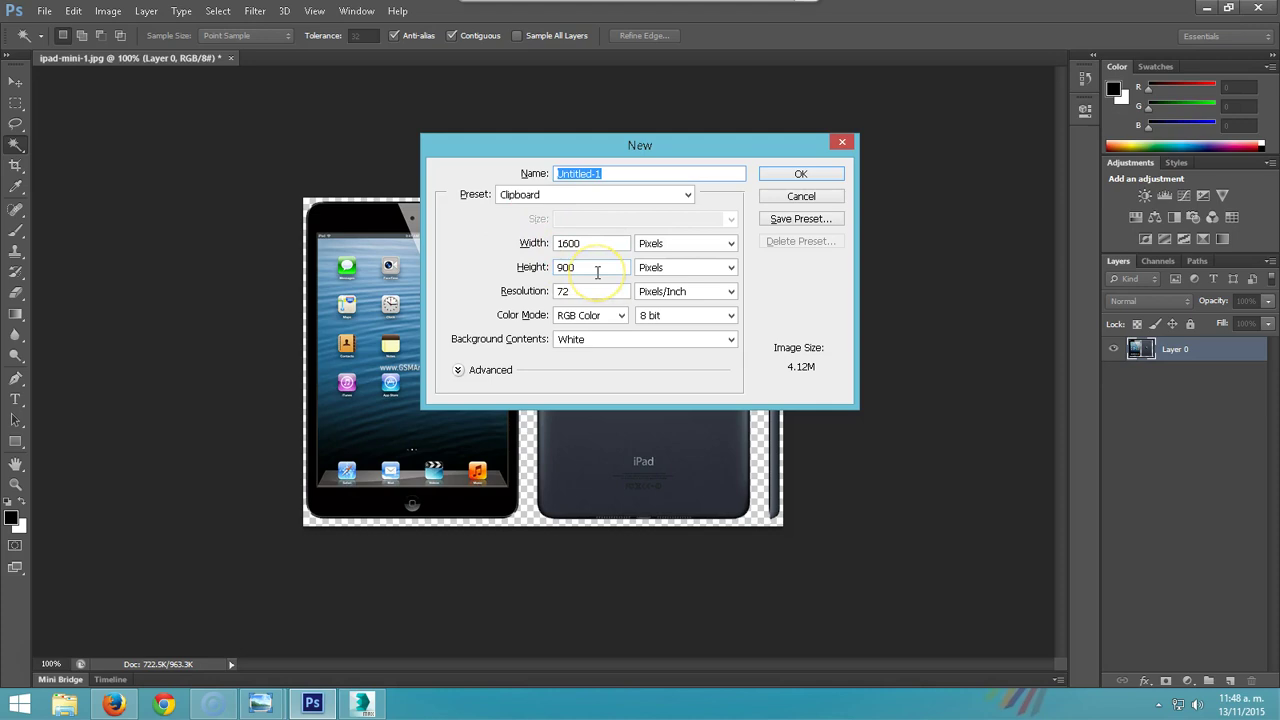
pyautogui.press('Return')
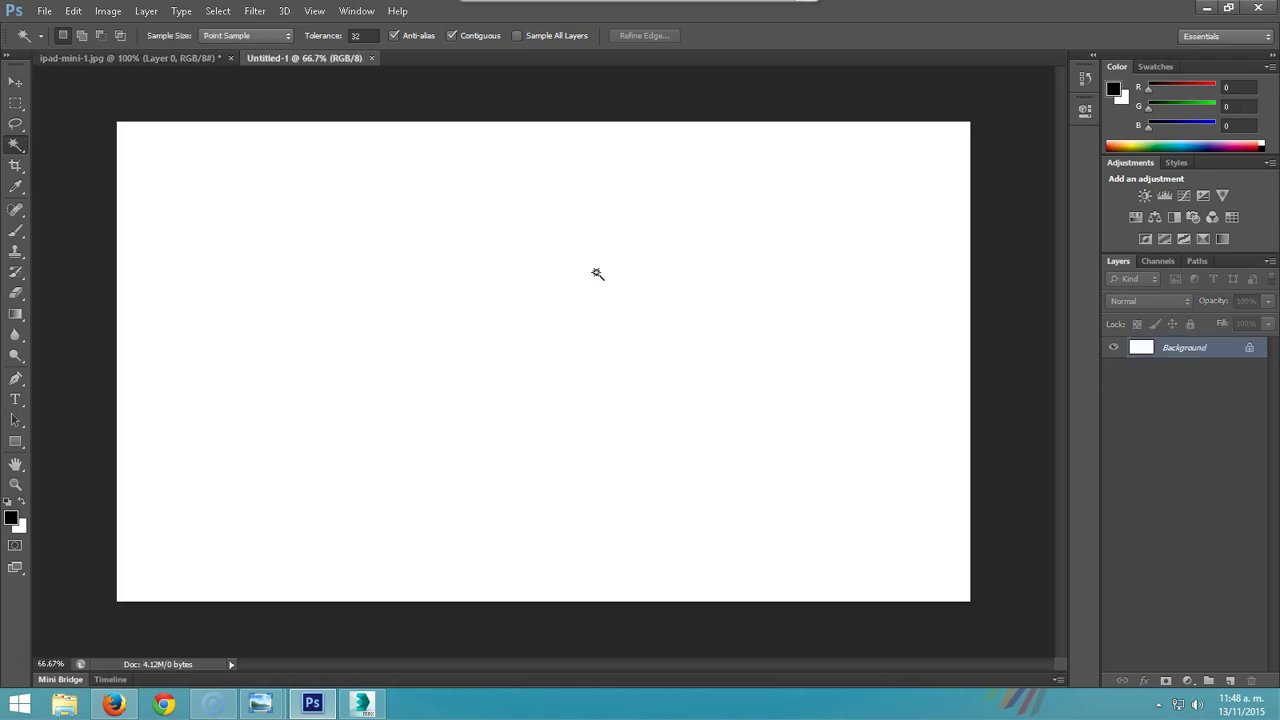
pyautogui.hotkey('ctrl', 'v')
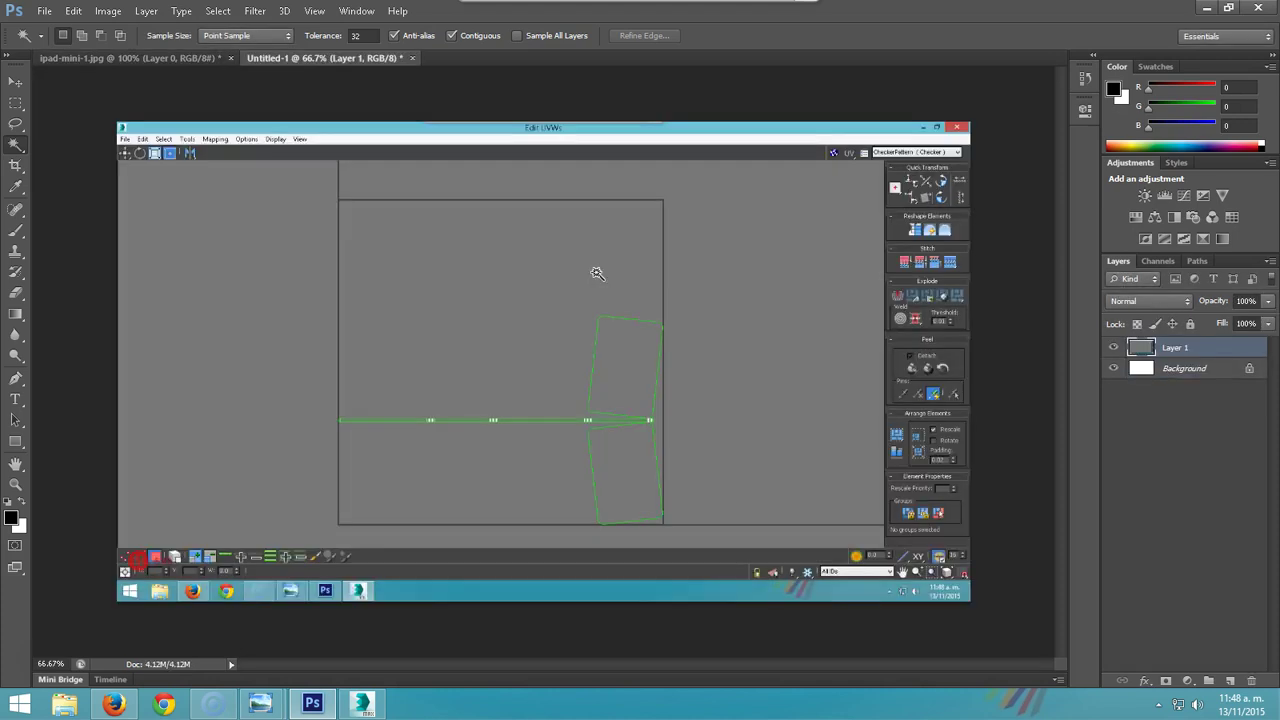
pyautogui.click(16, 168)
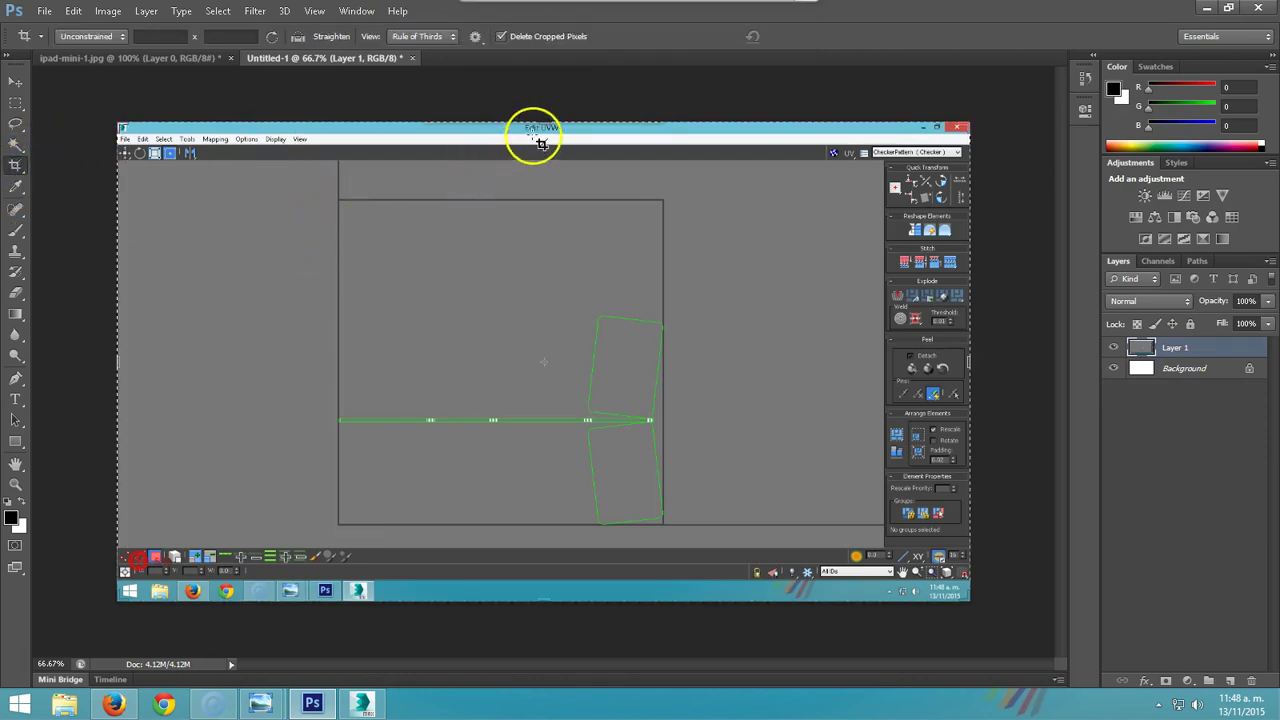
pyautogui.moveTo(541, 125); pyautogui.dragTo(543, 163)
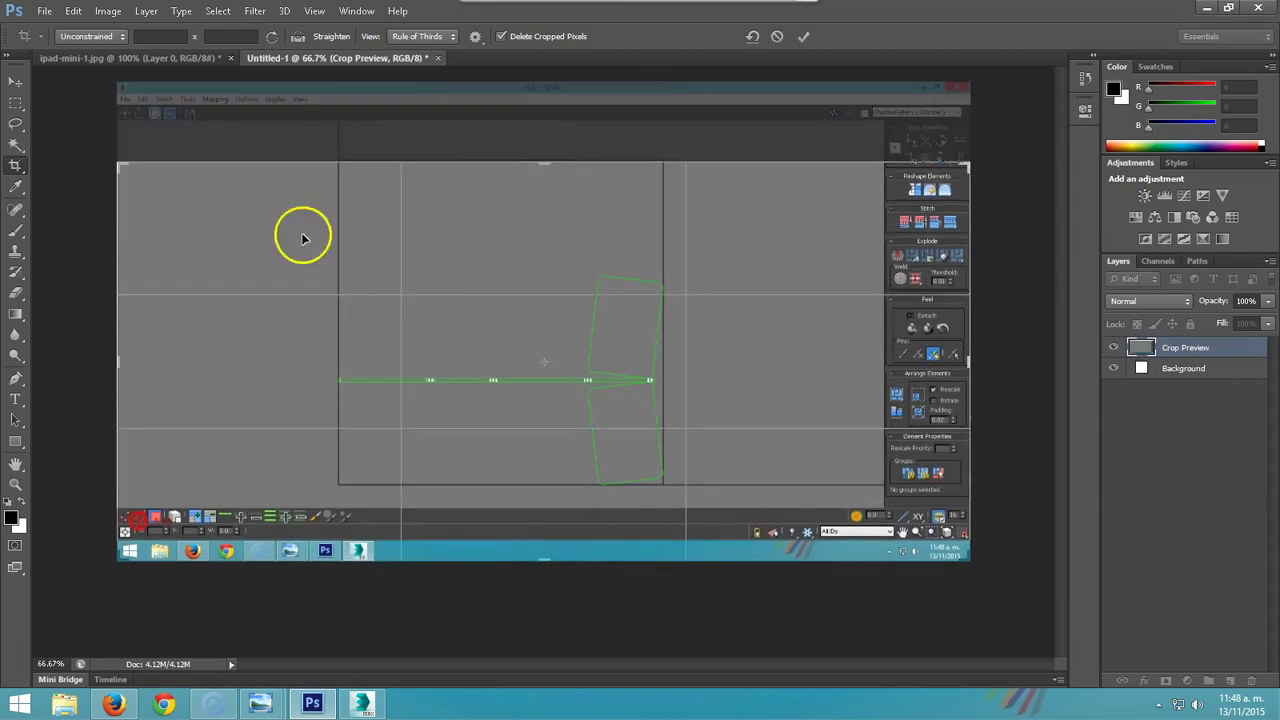
# Trim the left, right and bottom crop edges to the grey UV square and commit the crop.
pyautogui.moveTo(119, 359); pyautogui.dragTo(229, 360)
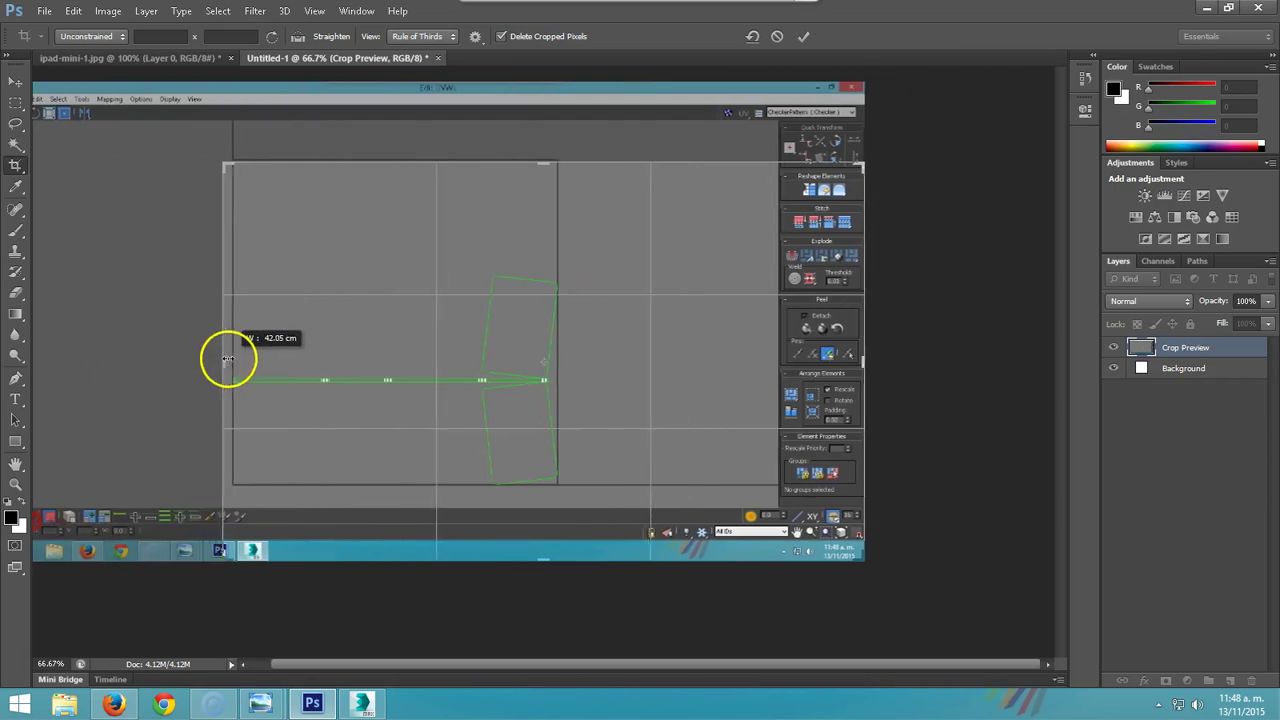
pyautogui.moveTo(857, 362); pyautogui.dragTo(703, 356)
pyautogui.moveTo(545, 558); pyautogui.dragTo(545, 518)
pyautogui.press('Return')
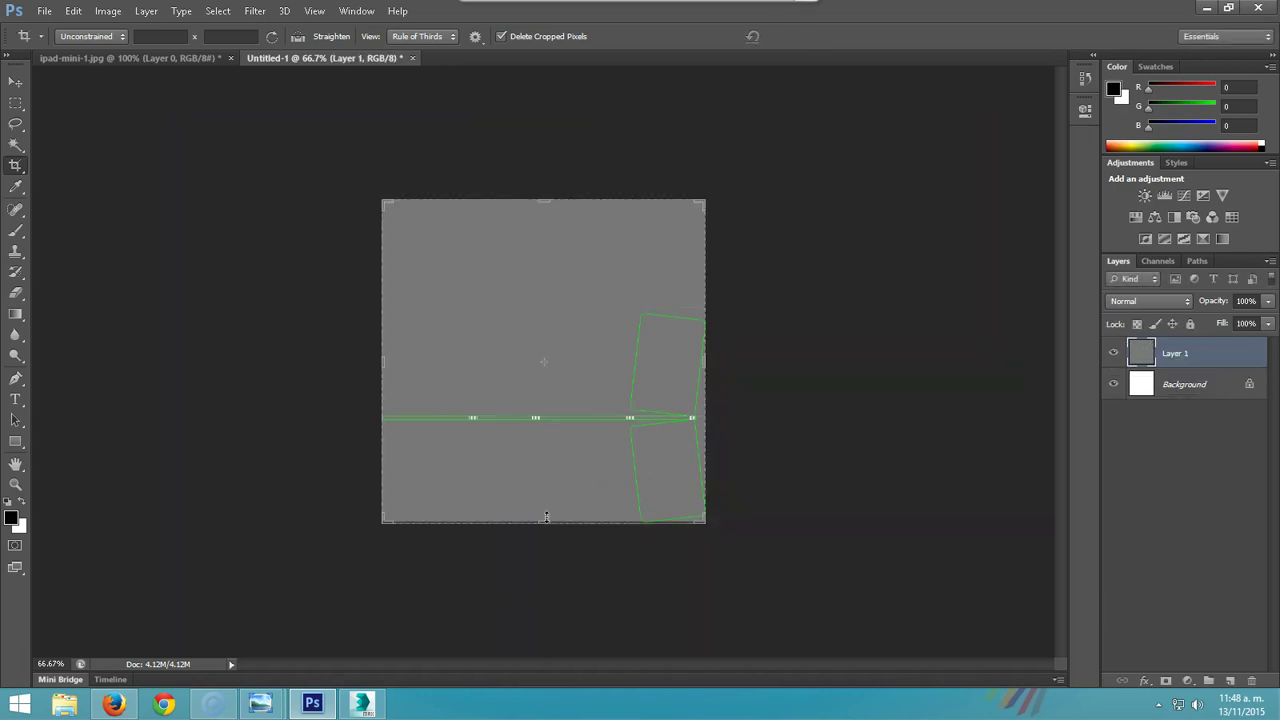
pyautogui.click(16, 81)
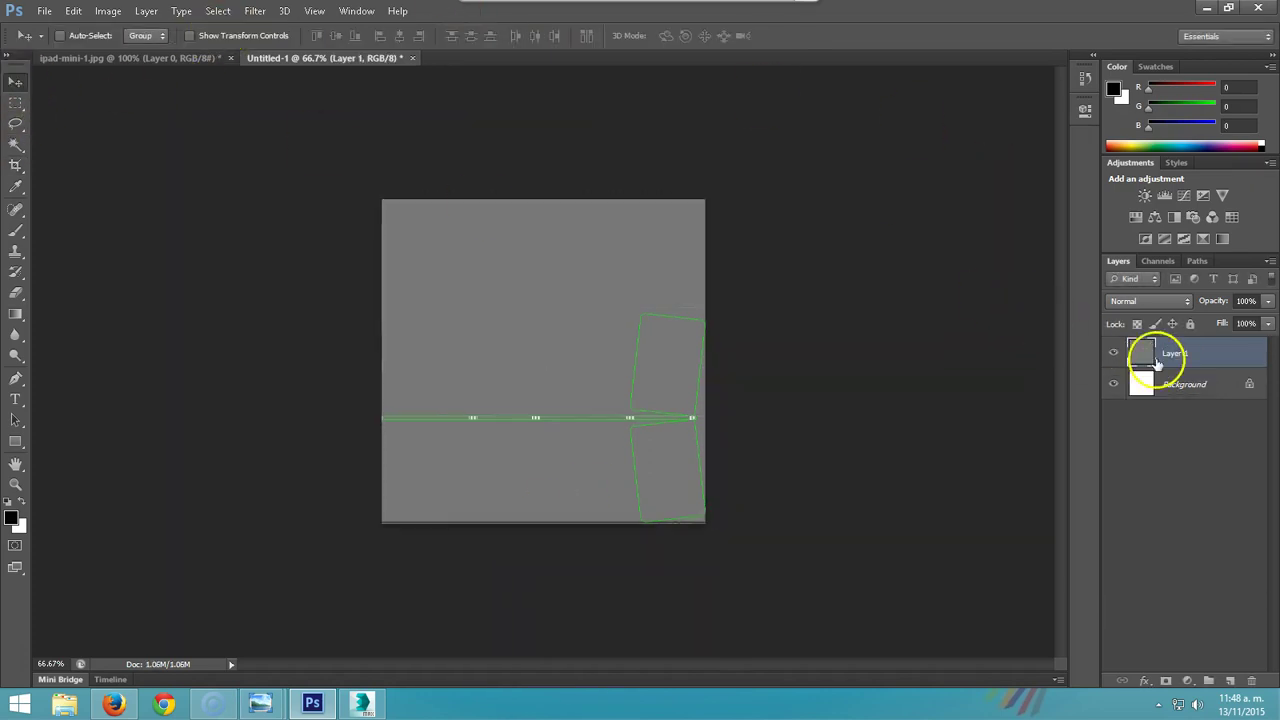
# Select the iPad pixels in ipad-mini-1.jpg and drag them into the Untitled-1 UV document.
pyautogui.click(155, 60)
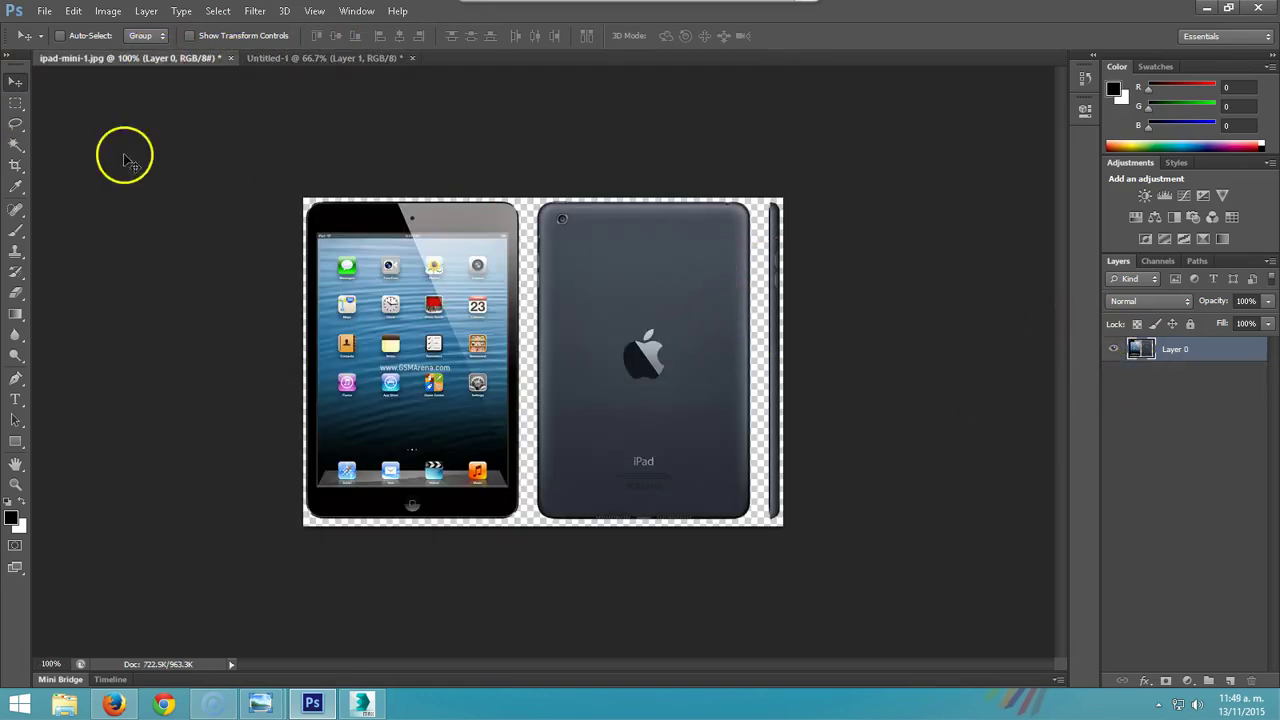
pyautogui.click(15, 145)
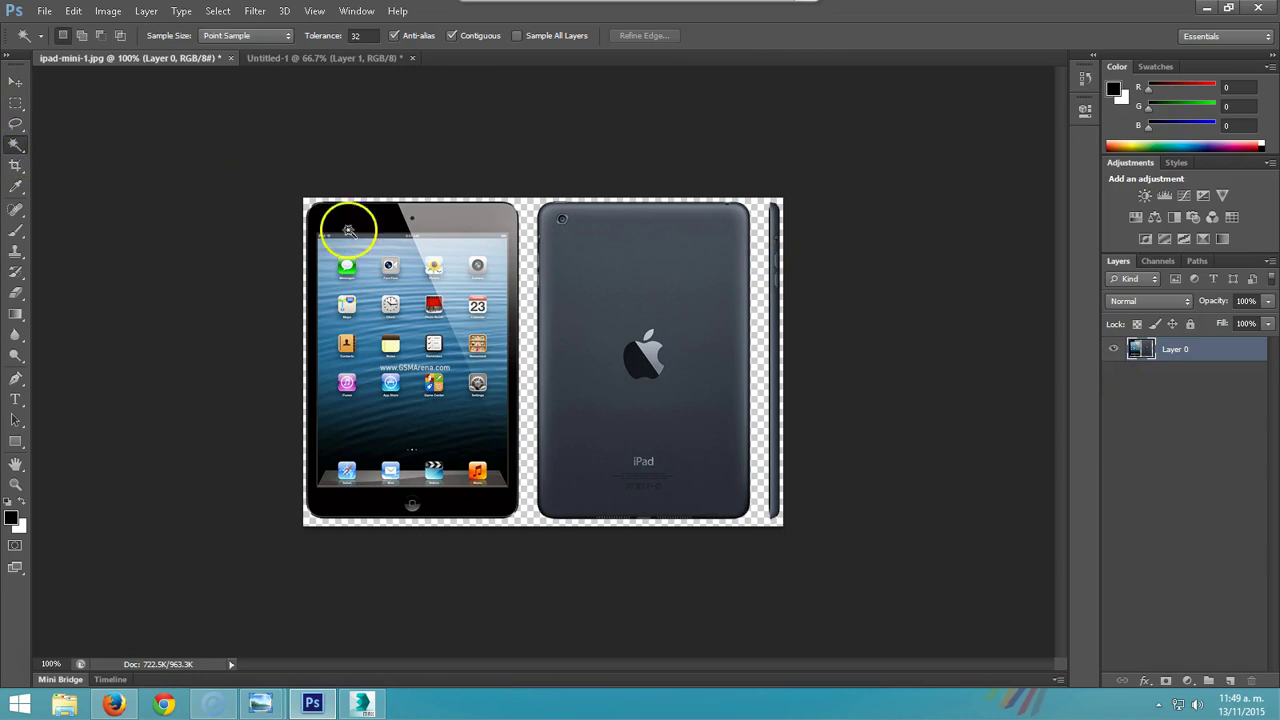
pyautogui.click(527, 253)
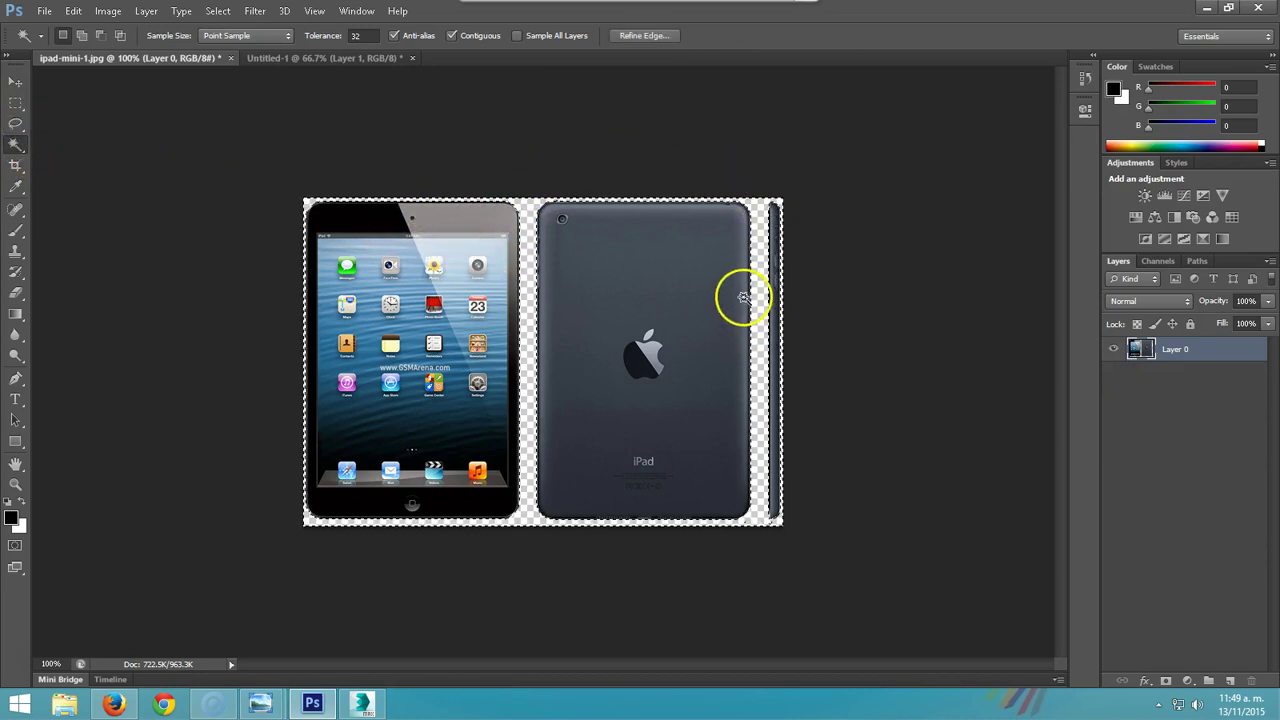
pyautogui.click(16, 81)
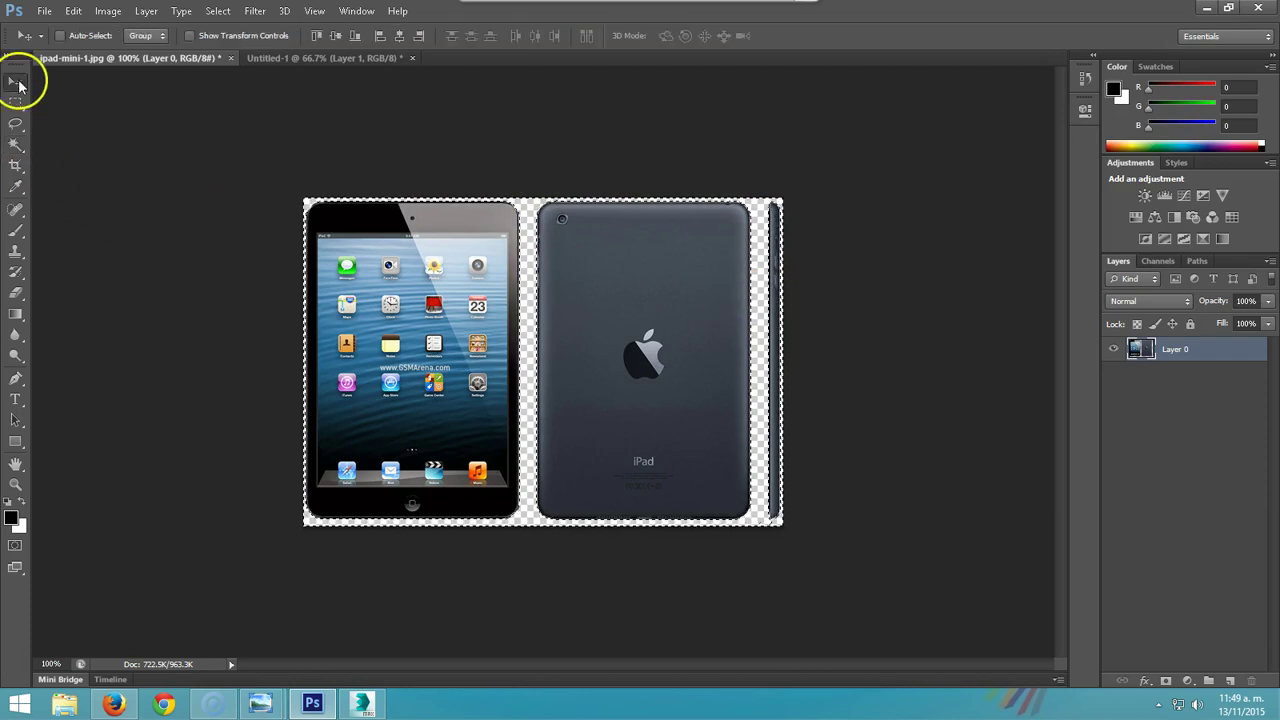
pyautogui.hotkey('ctrl', 'd')
pyautogui.moveTo(1133, 363); pyautogui.dragTo(1142, 358)
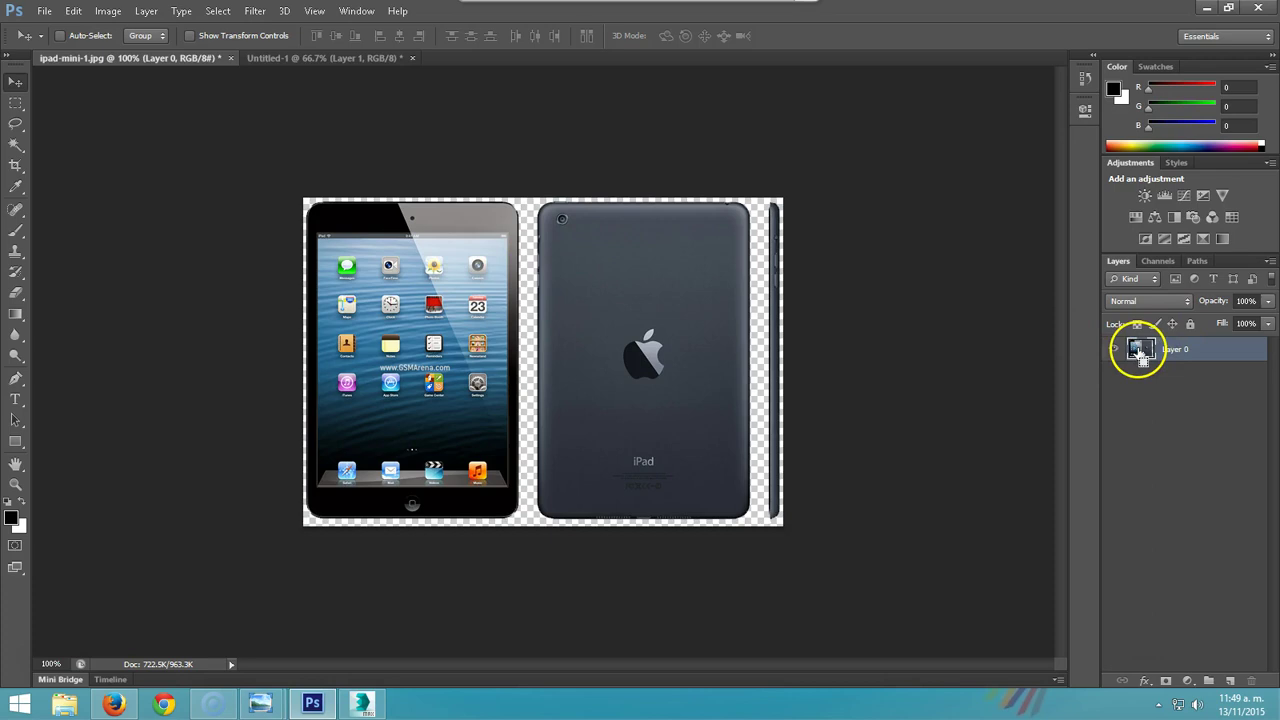
pyautogui.keyDown('ctrl'); pyautogui.click(1141, 349); pyautogui.keyUp('ctrl')
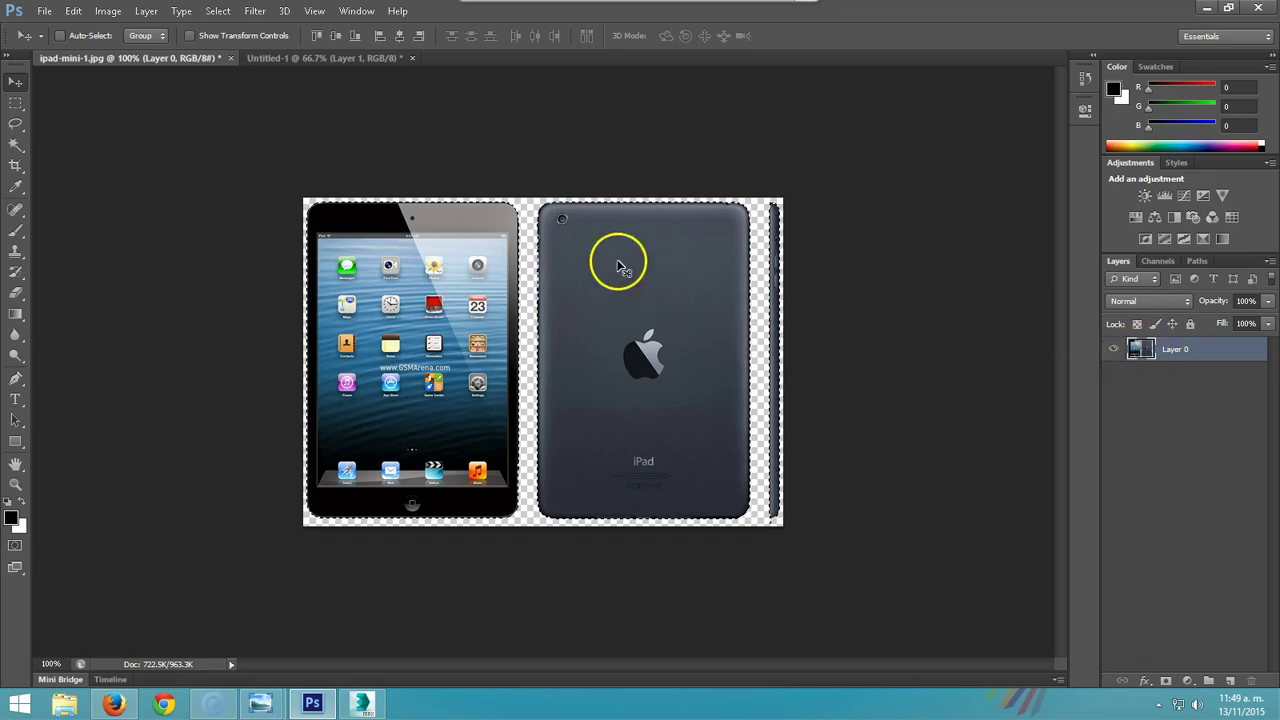
pyautogui.moveTo(628, 296)
pyautogui.mouseDown()
pyautogui.moveTo(307, 66)
pyautogui.moveTo(561, 350)
pyautogui.mouseUp()
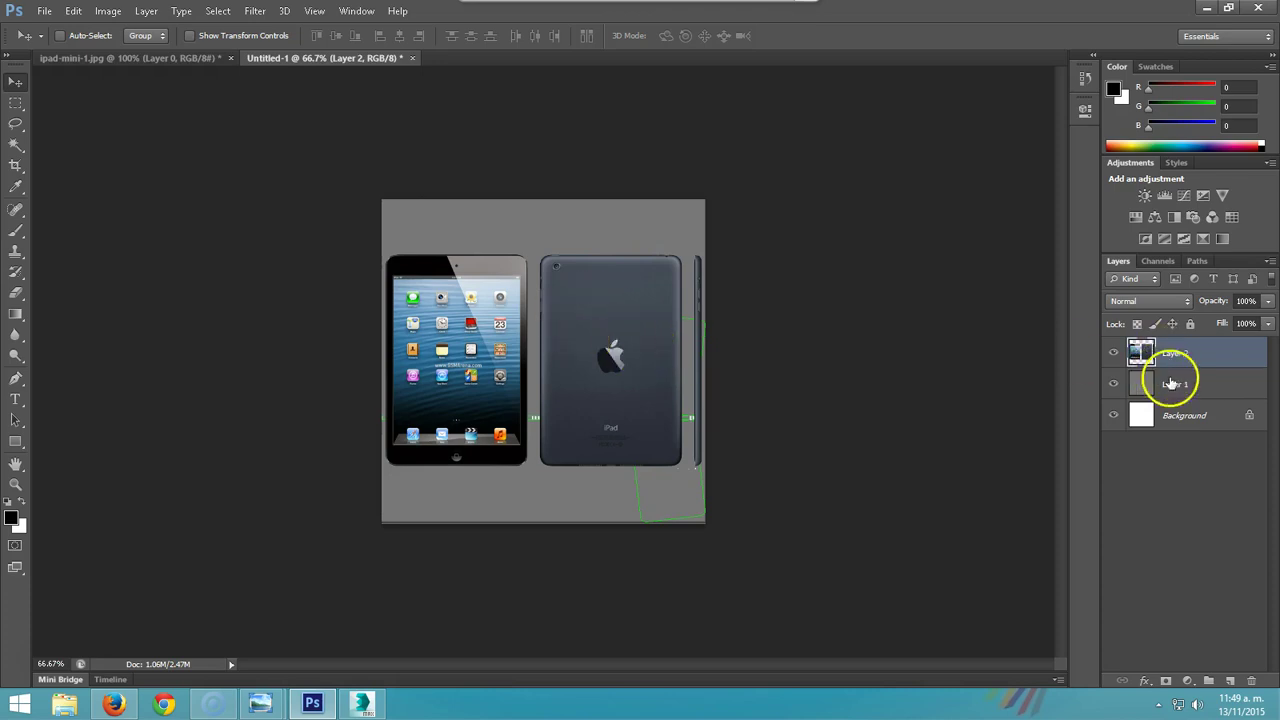
# Undo the iPad layer in Untitled-1, select the whole UV layout, and return to ipad-mini-1.jpg.
pyautogui.click(1177, 385)
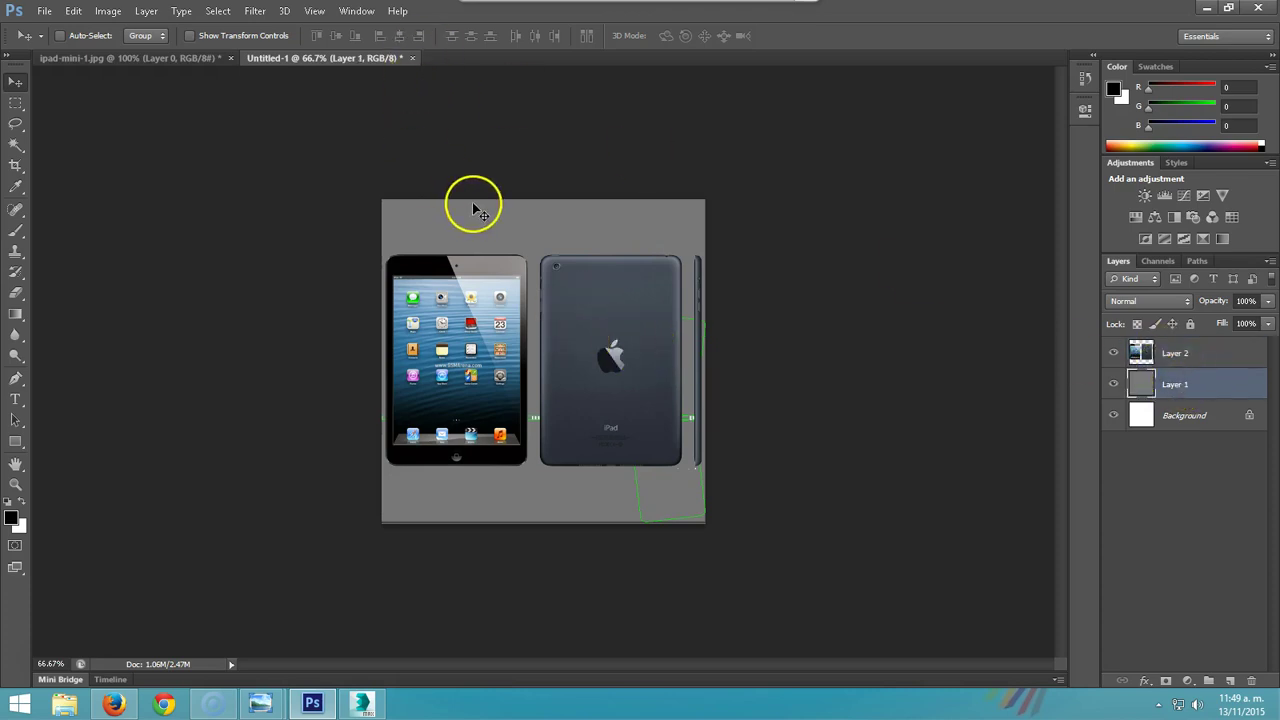
pyautogui.hotkey('ctrl', 'z')
pyautogui.click(142, 60)
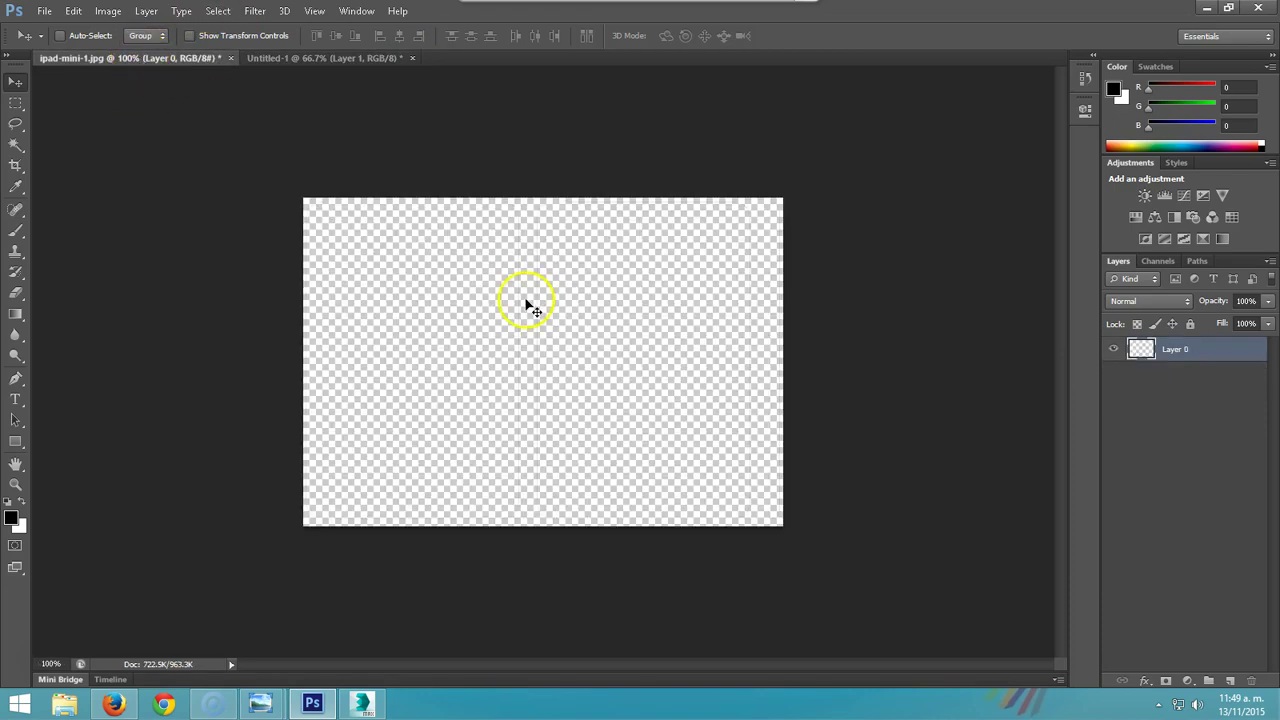
pyautogui.hotkey('ctrl', 'v')
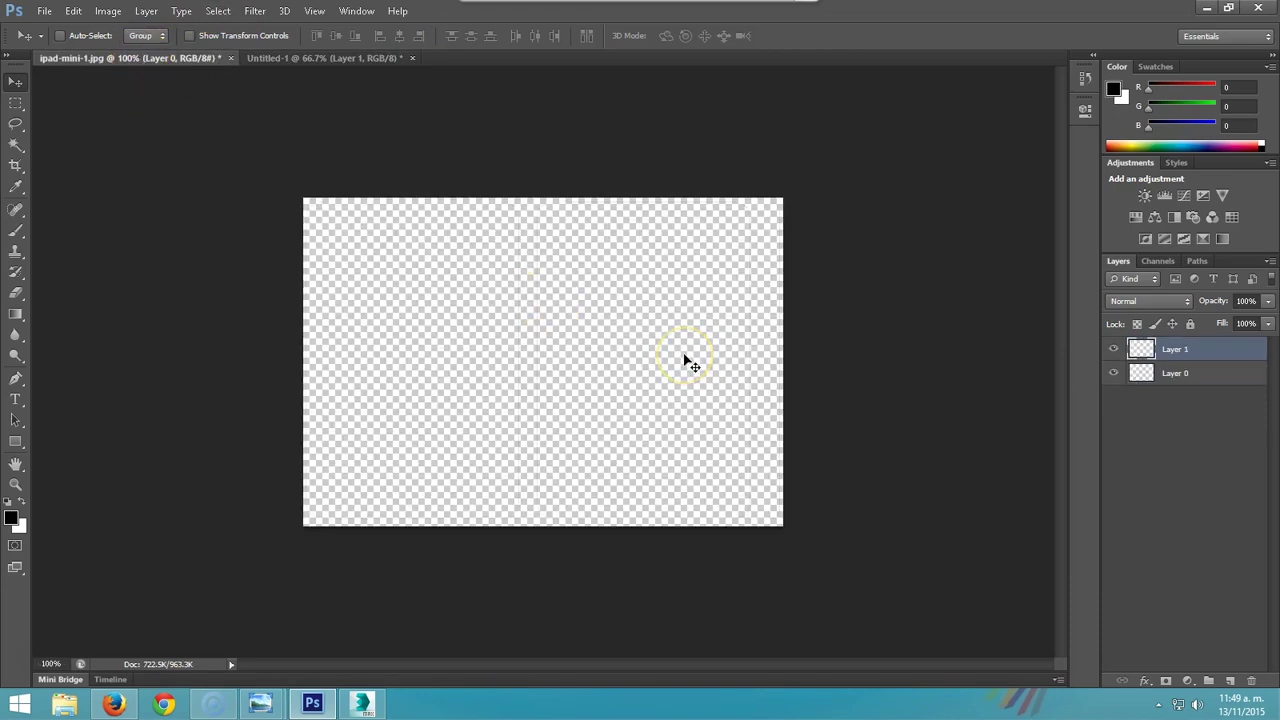
pyautogui.click(332, 58)
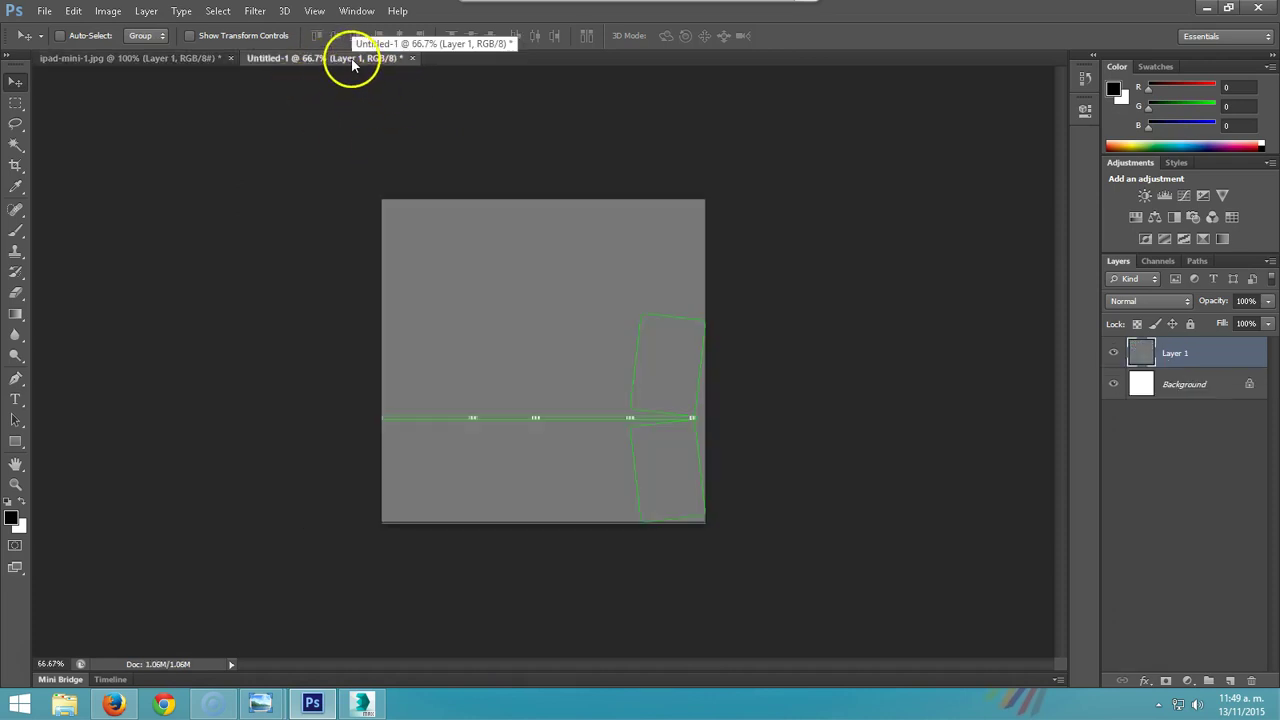
pyautogui.moveTo(407, 252); pyautogui.dragTo(500, 310)
pyautogui.hotkey('ctrl', 'a')
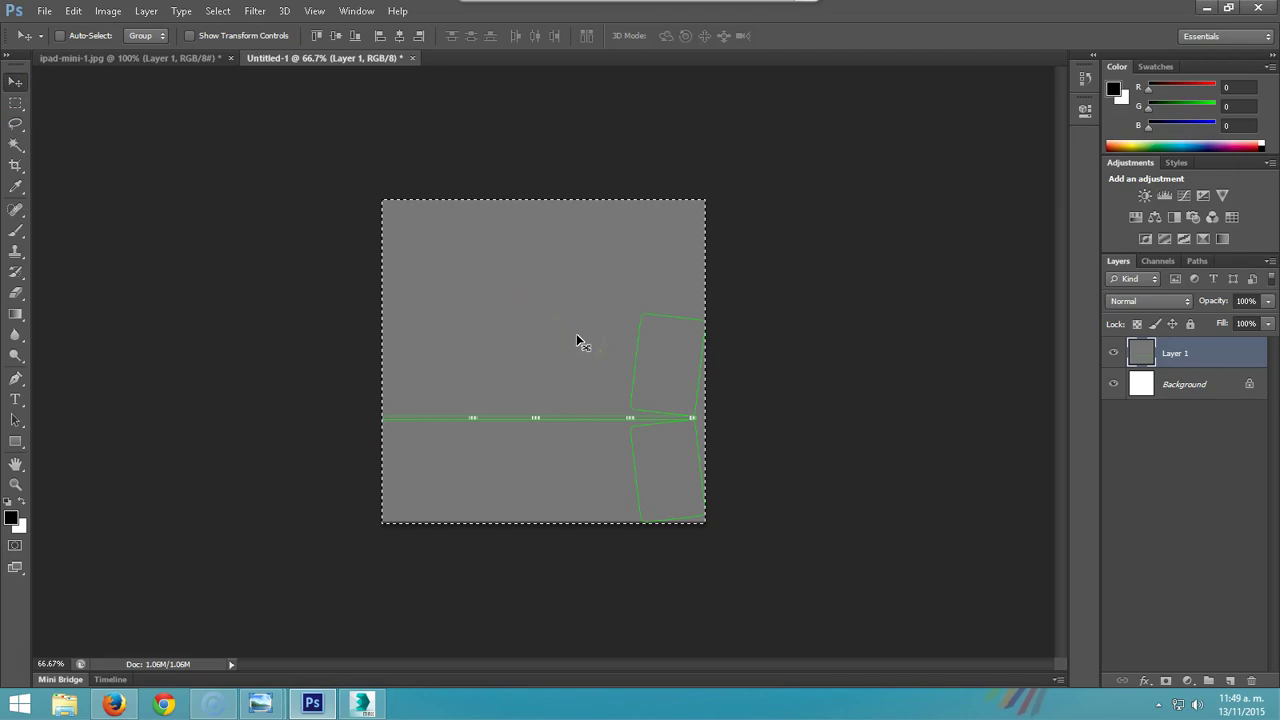
pyautogui.click(153, 58)
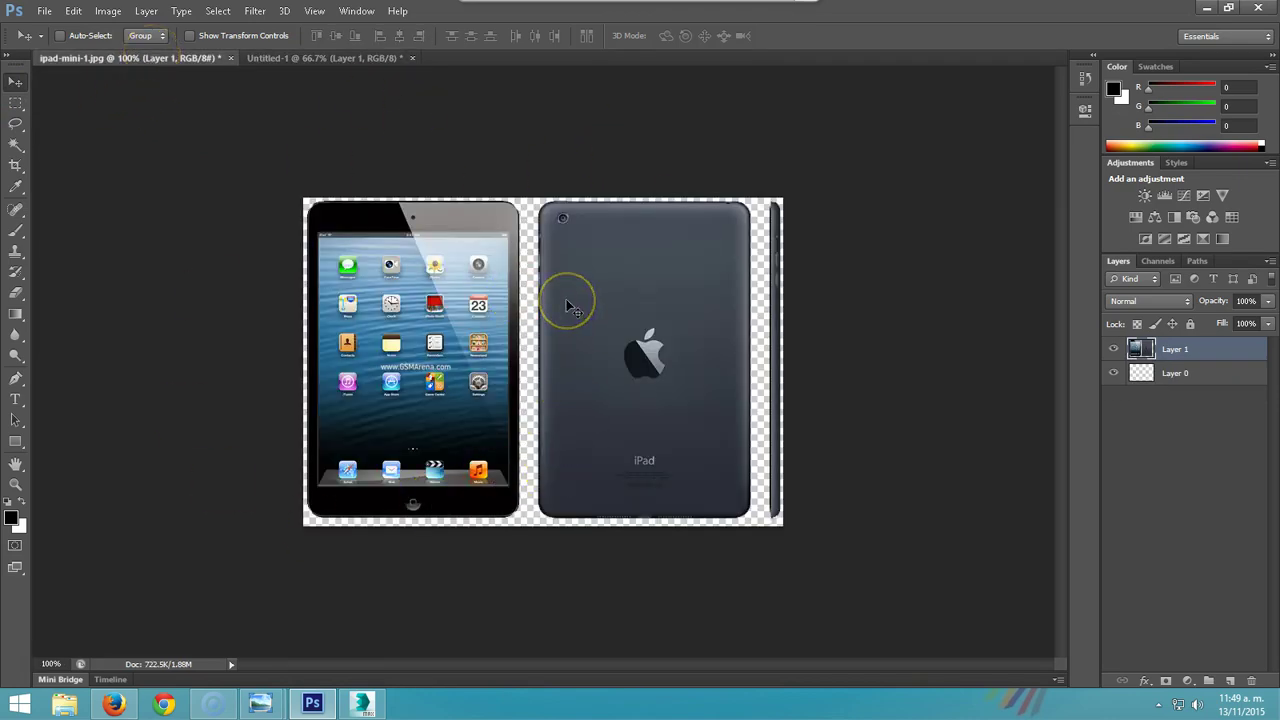
# Paste the UV layout into ipad-mini-1.jpg as a new layer and check the image size.
pyautogui.hotkey('ctrl', 'v')
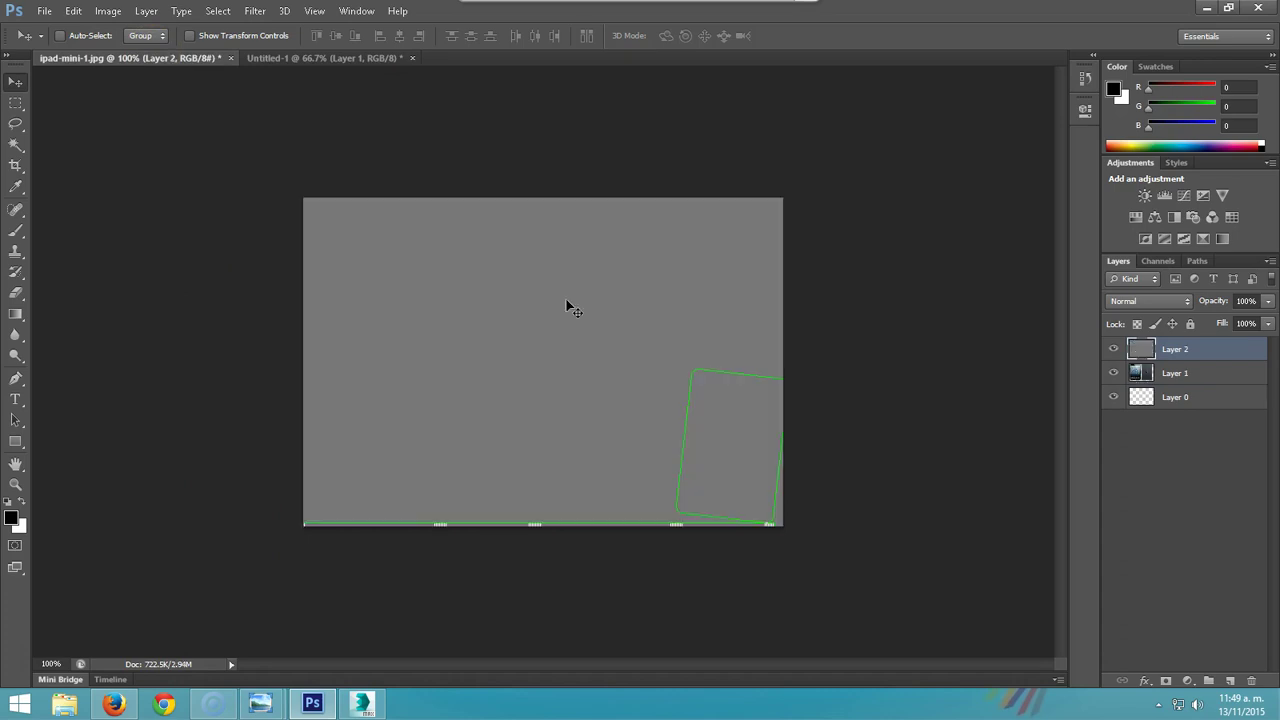
pyautogui.moveTo(631, 377); pyautogui.dragTo(630, 271)
pyautogui.click(148, 18)
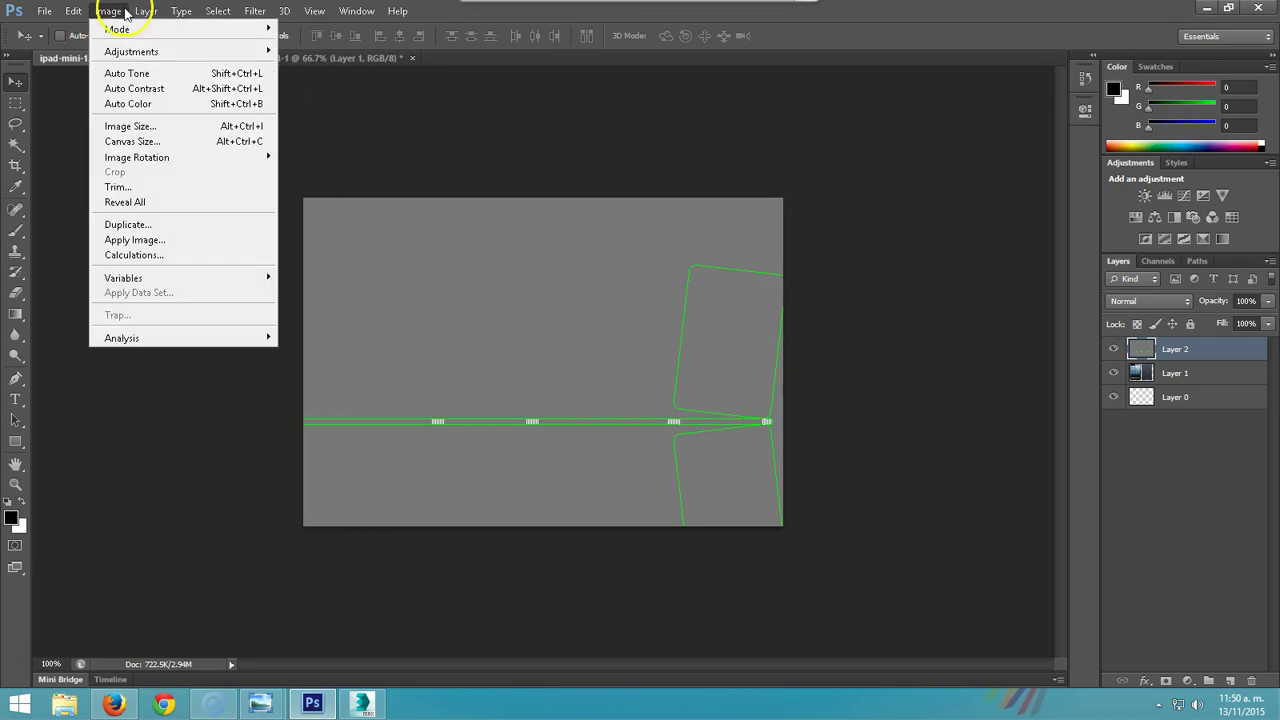
pyautogui.click(146, 128)
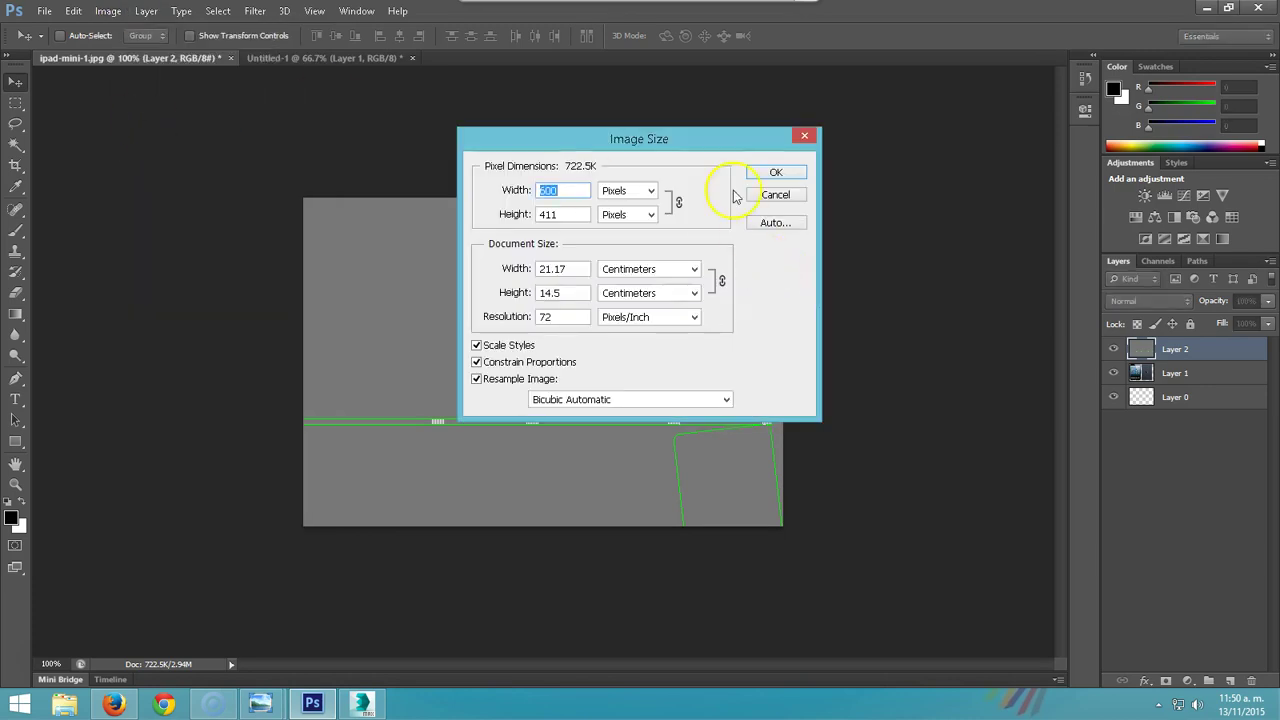
pyautogui.press('Escape')
# Widen the canvas to 40 cm, leaving the height at 14.5 cm.
pyautogui.click(146, 10)
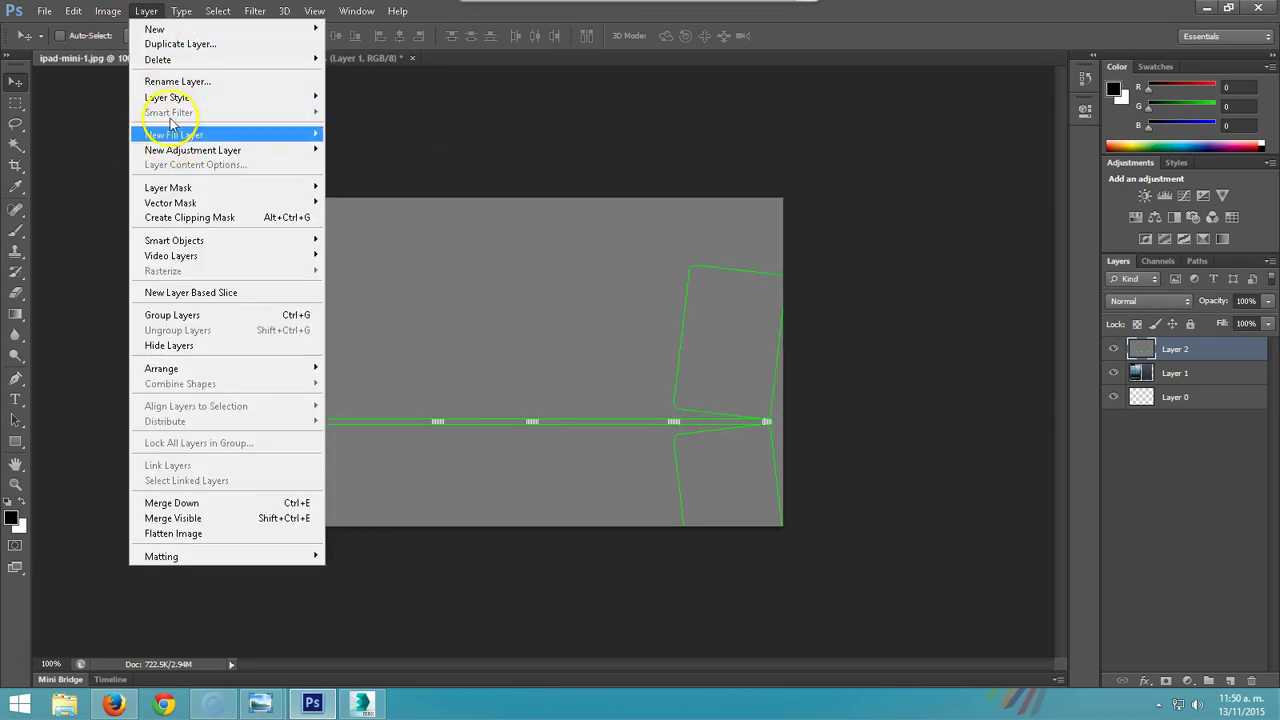
pyautogui.moveTo(108, 11)
pyautogui.click(130, 144)
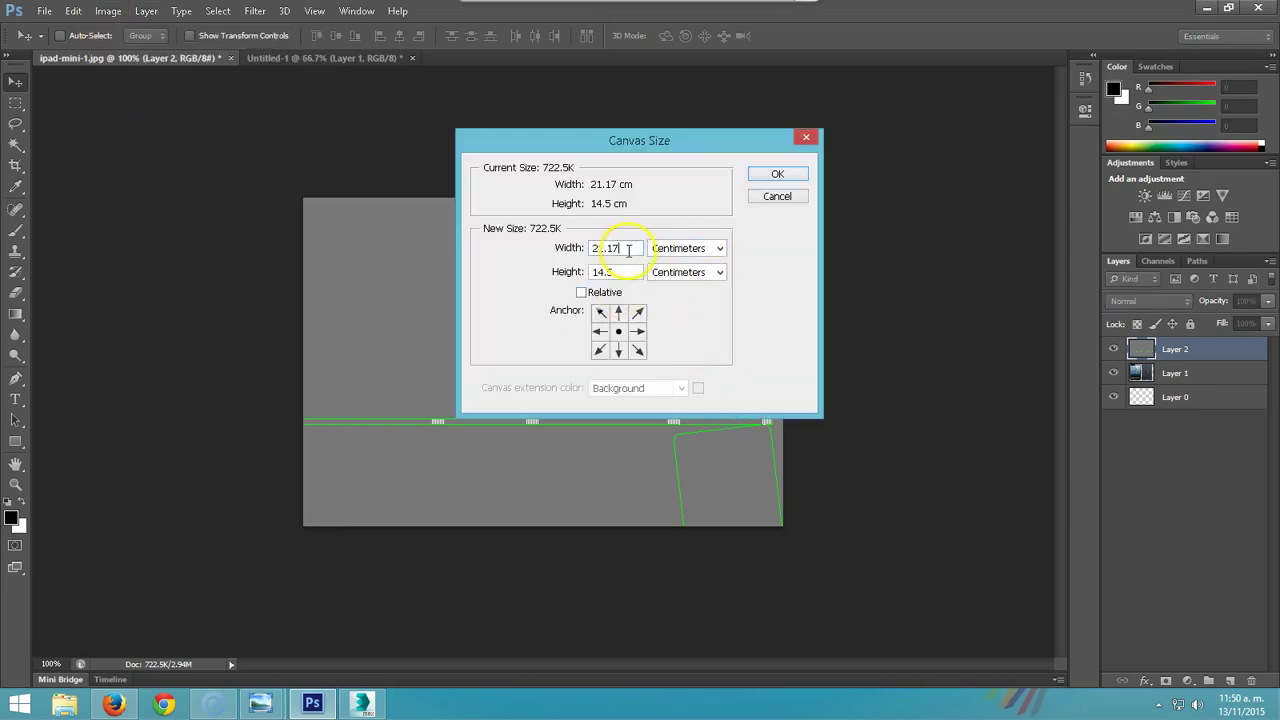
pyautogui.write('40')
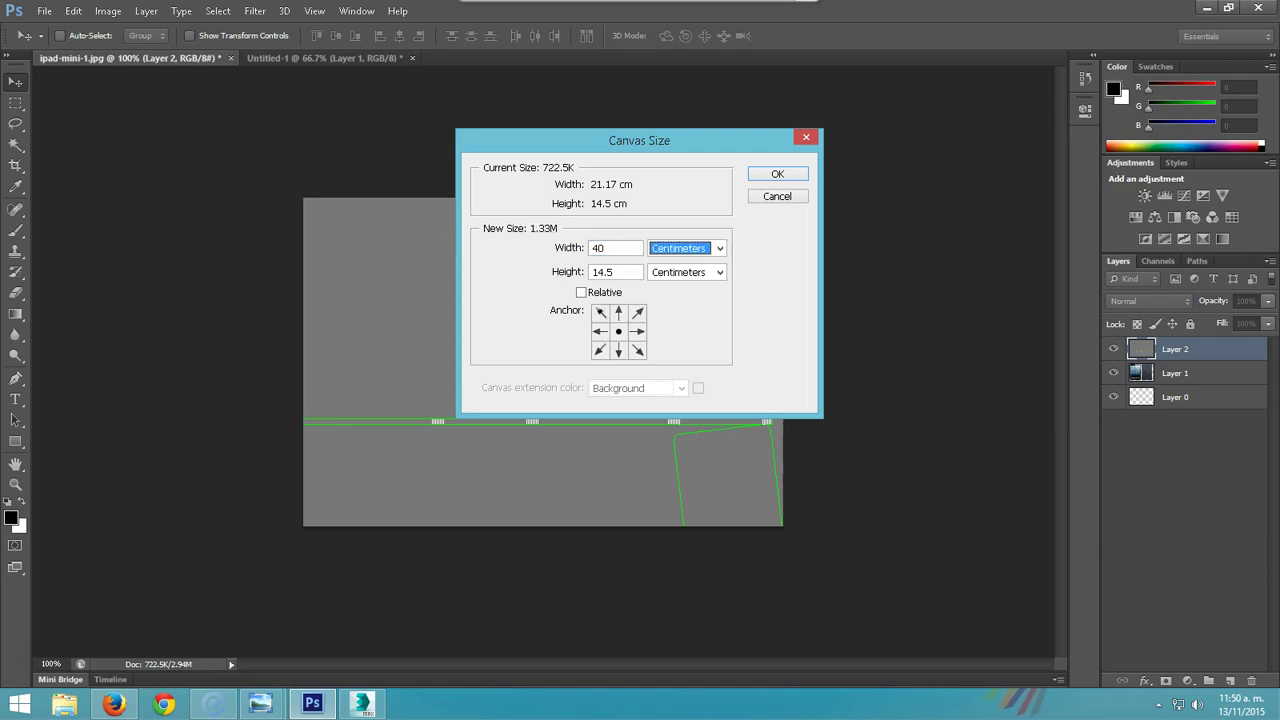
pyautogui.click(630, 271)
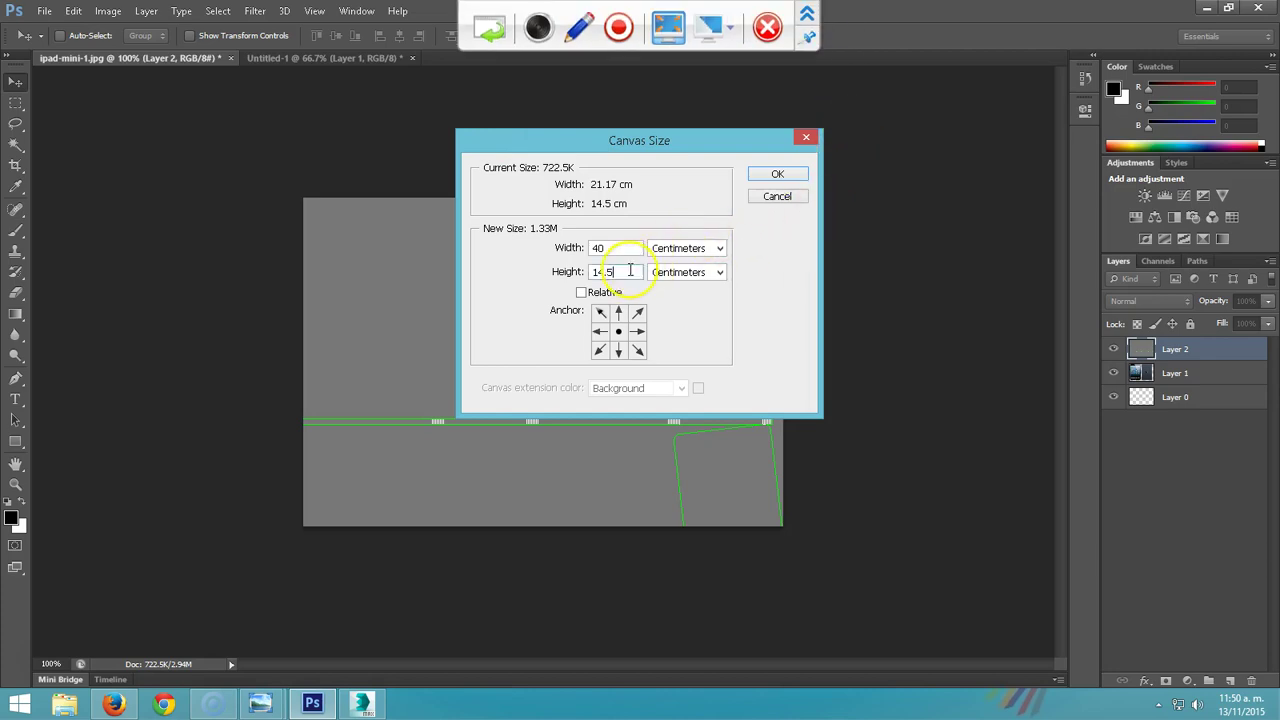
pyautogui.press('Return')
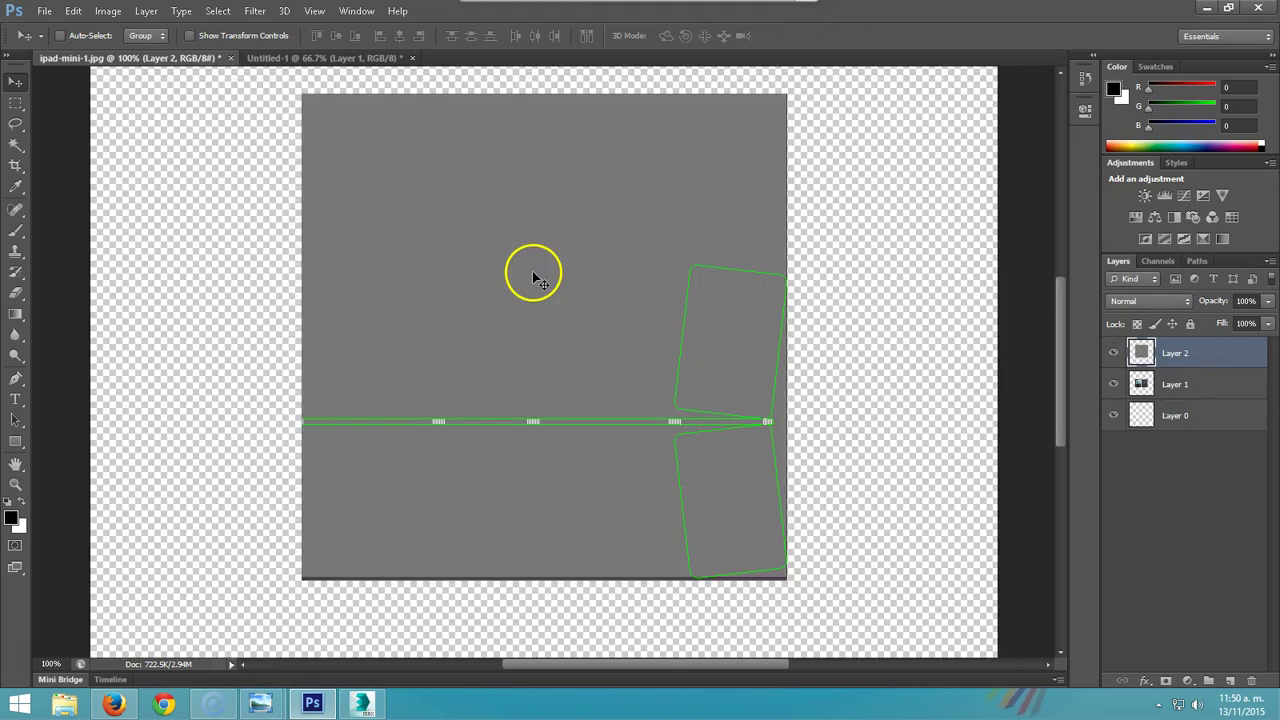
# Move the UV layout layer beneath the iPad layer.
pyautogui.scroll(-2, 838, 420)
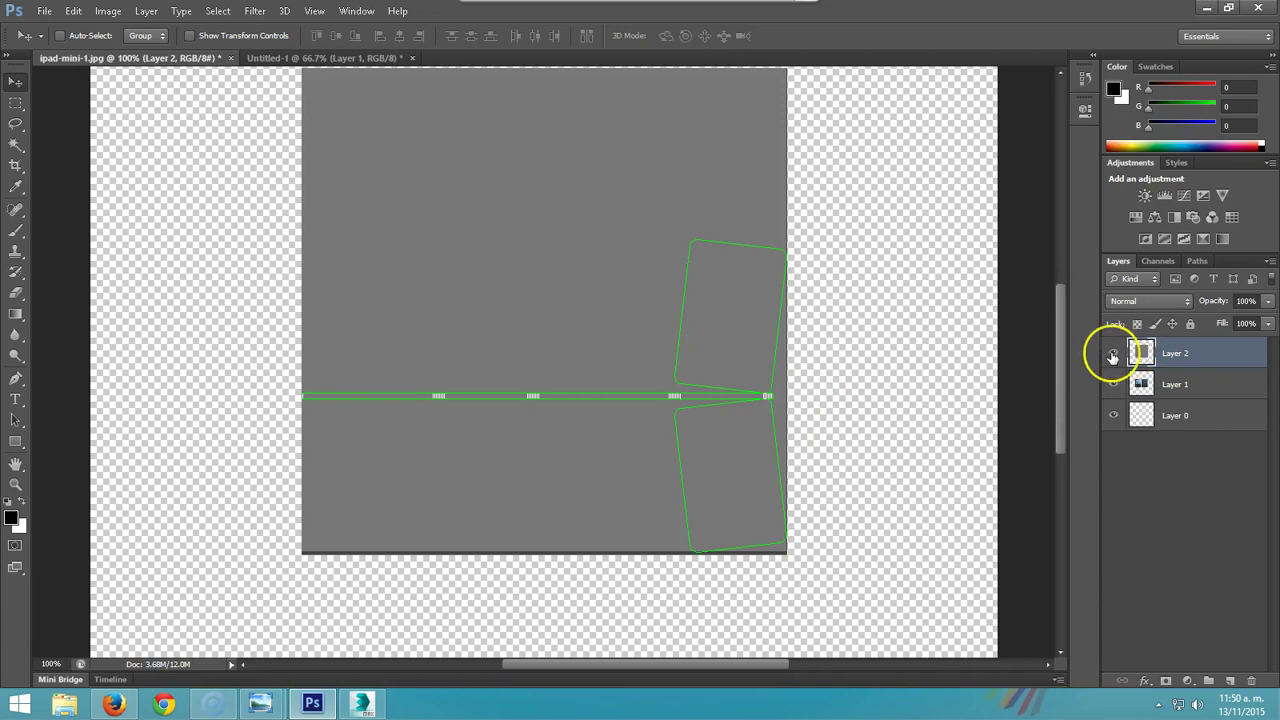
pyautogui.click(1113, 354)
pyautogui.click(1113, 354)
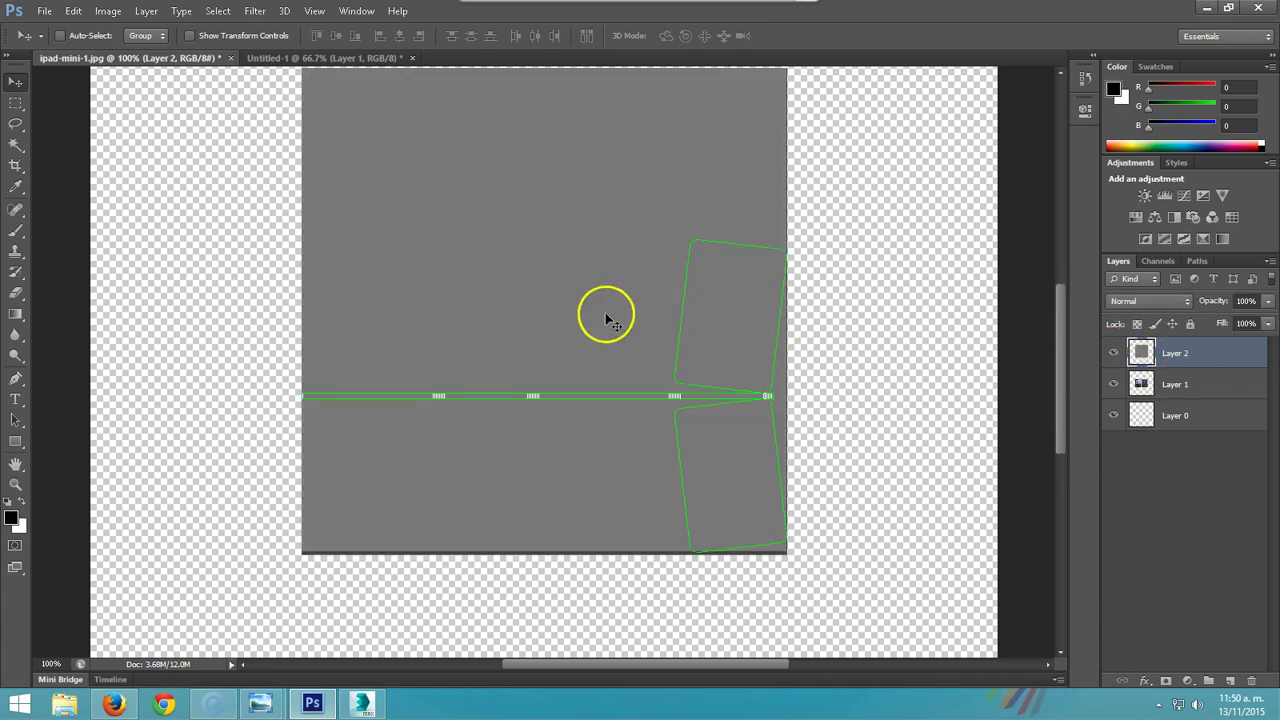
pyautogui.keyDown('alt'); pyautogui.scroll(-2, 672, 368); pyautogui.keyUp('alt')
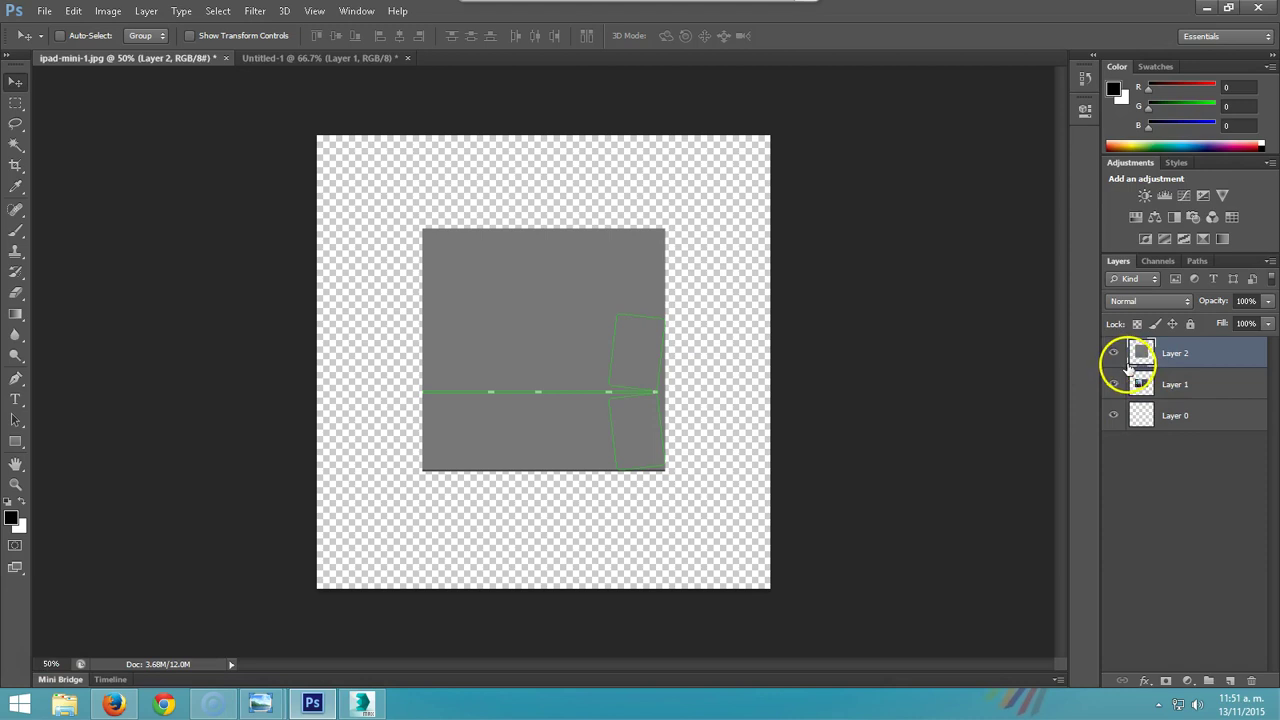
pyautogui.moveTo(1205, 355); pyautogui.dragTo(1205, 400)
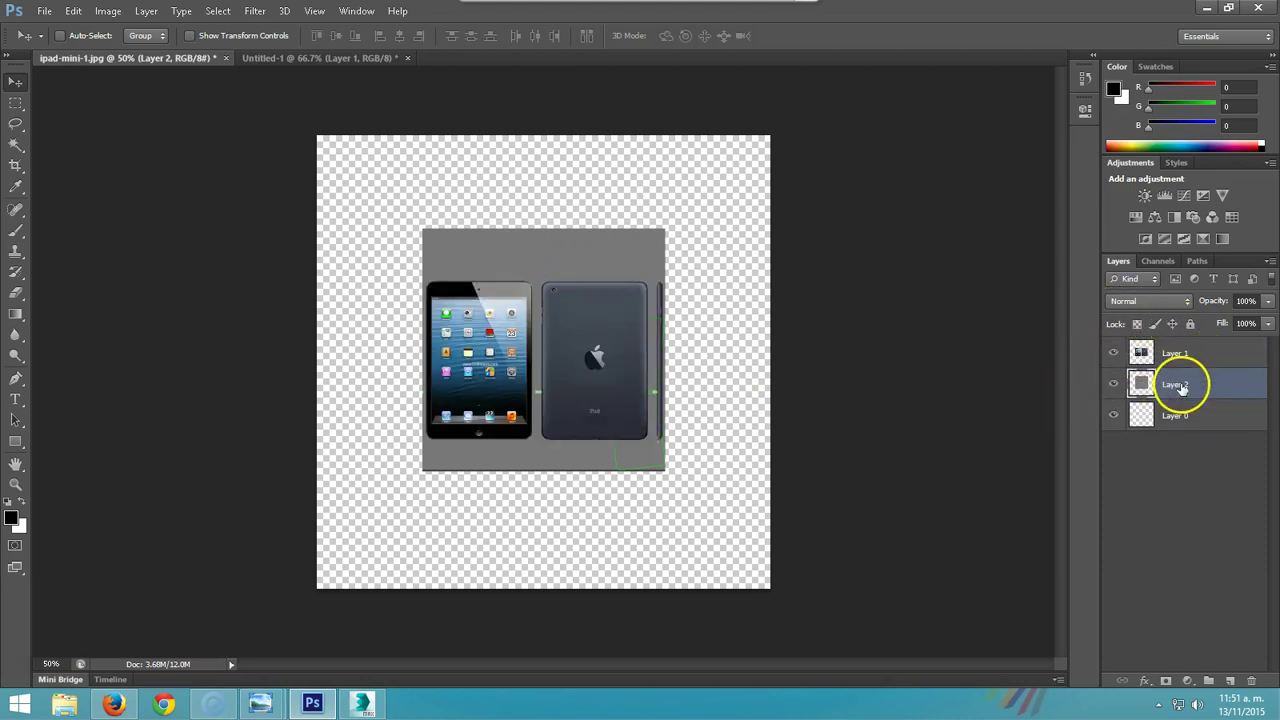
# Scale the grey UV layout layer out to fill the whole canvas.
pyautogui.hotkey('ctrl', 't')
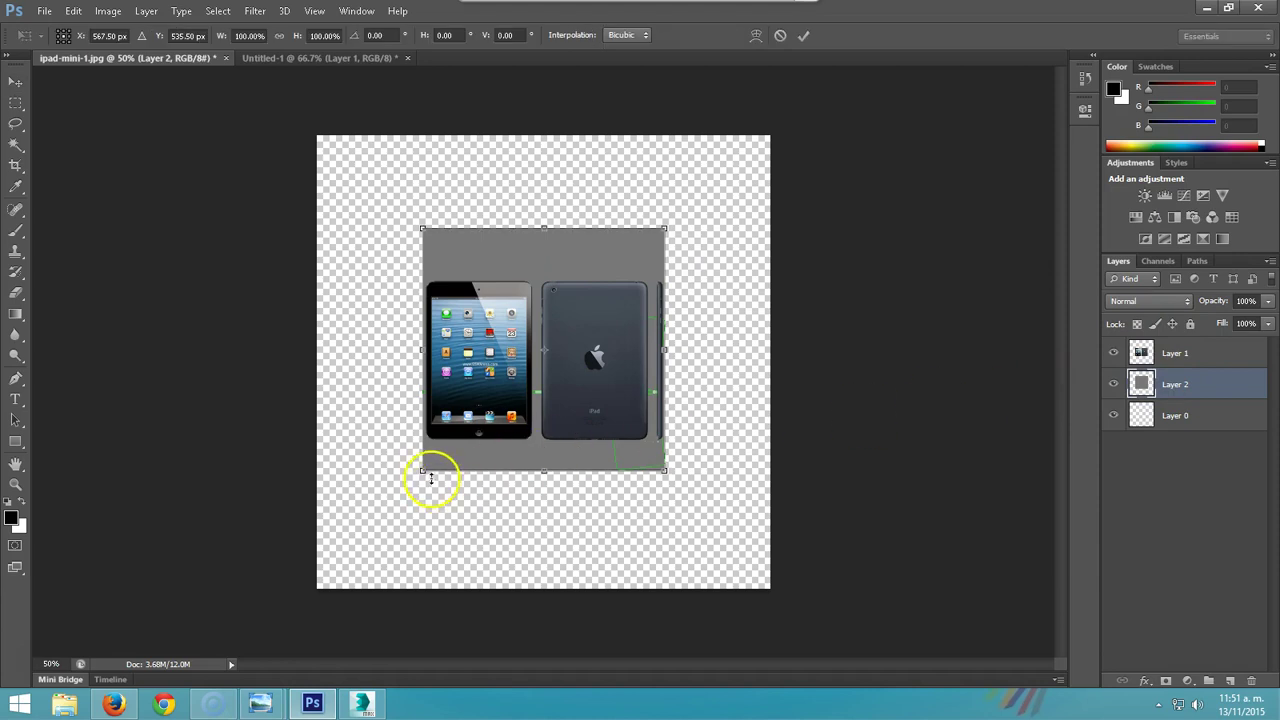
pyautogui.moveTo(422, 470); pyautogui.dragTo(329, 567)
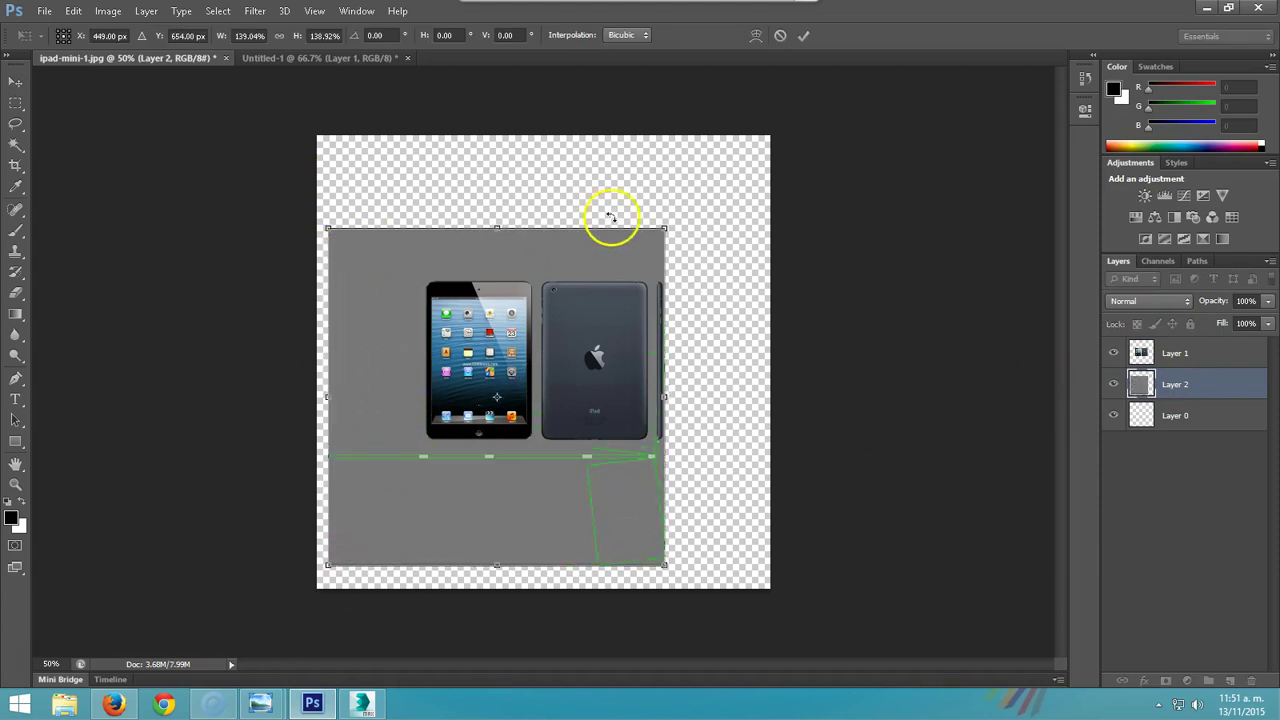
pyautogui.moveTo(666, 228); pyautogui.dragTo(736, 157)
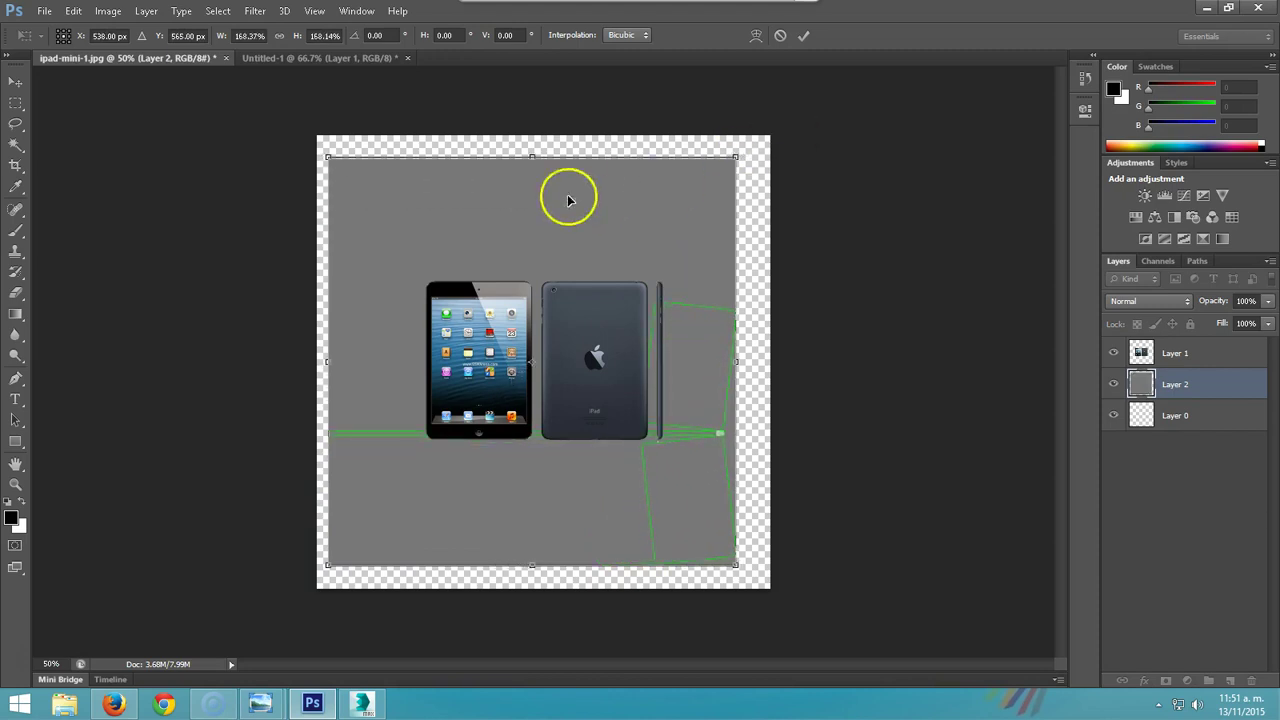
pyautogui.moveTo(329, 157); pyautogui.dragTo(317, 145)
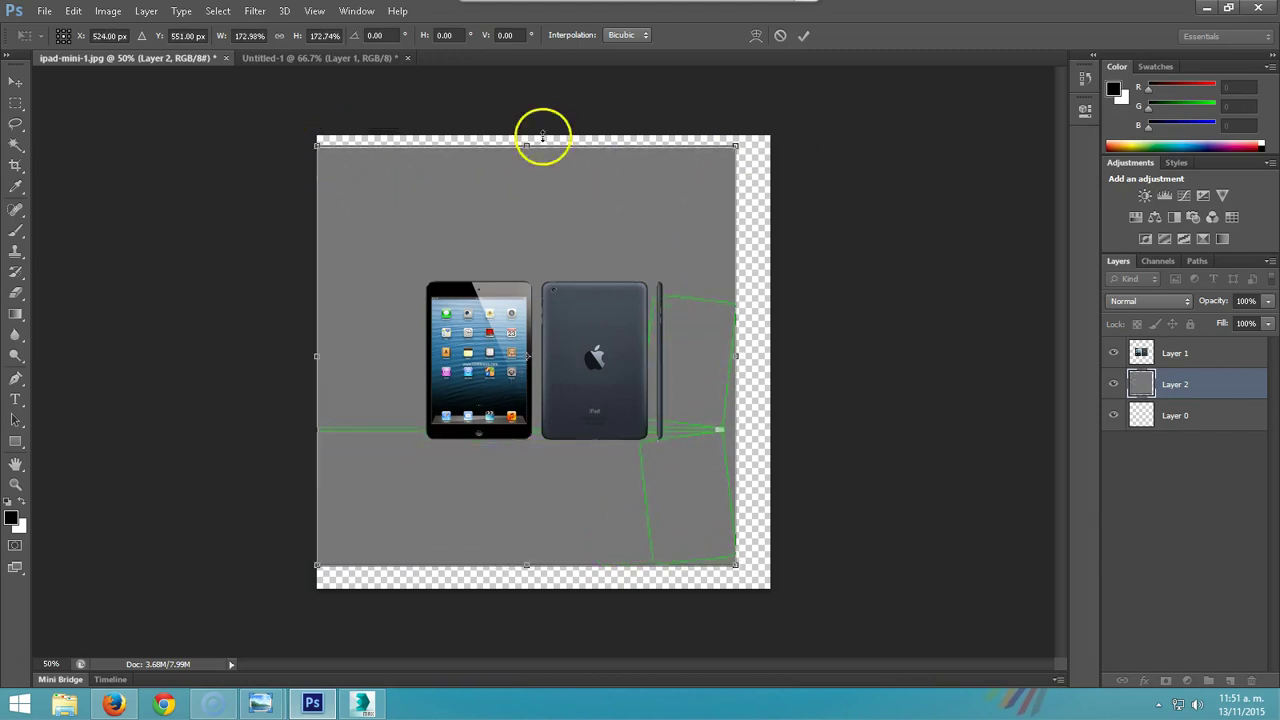
pyautogui.moveTo(736, 147); pyautogui.dragTo(750, 134)
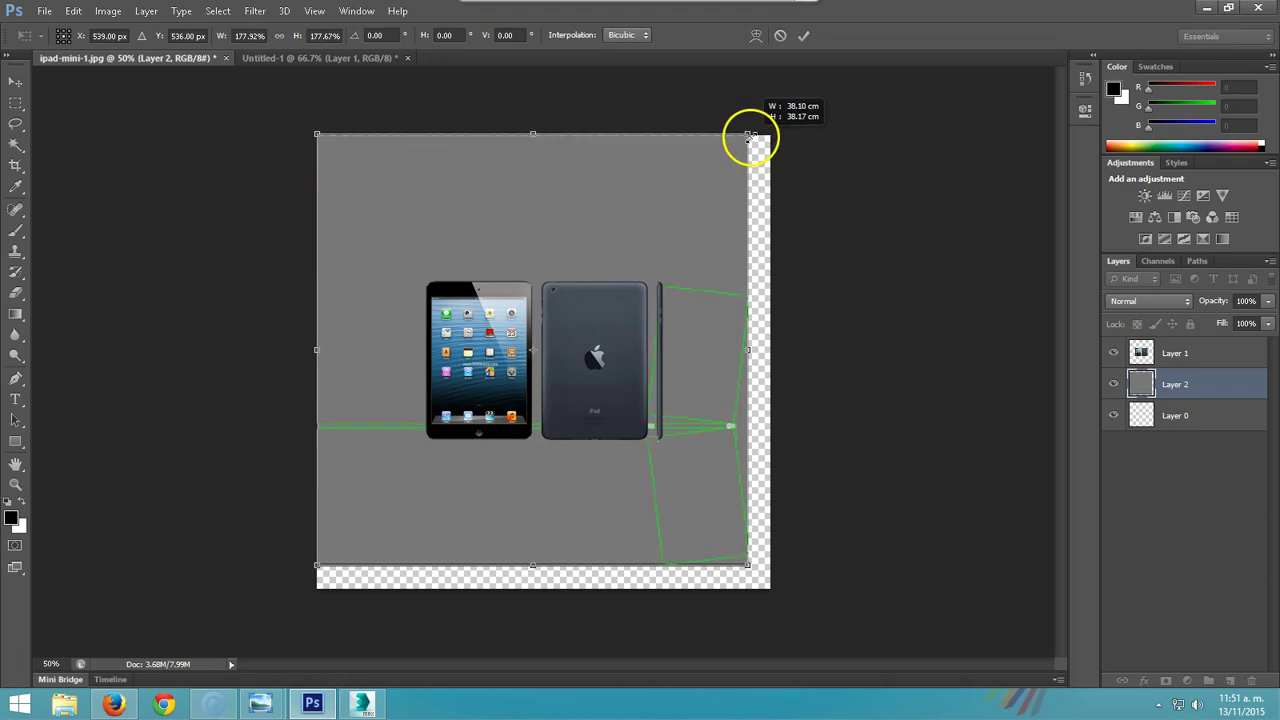
pyautogui.moveTo(748, 566); pyautogui.dragTo(772, 591)
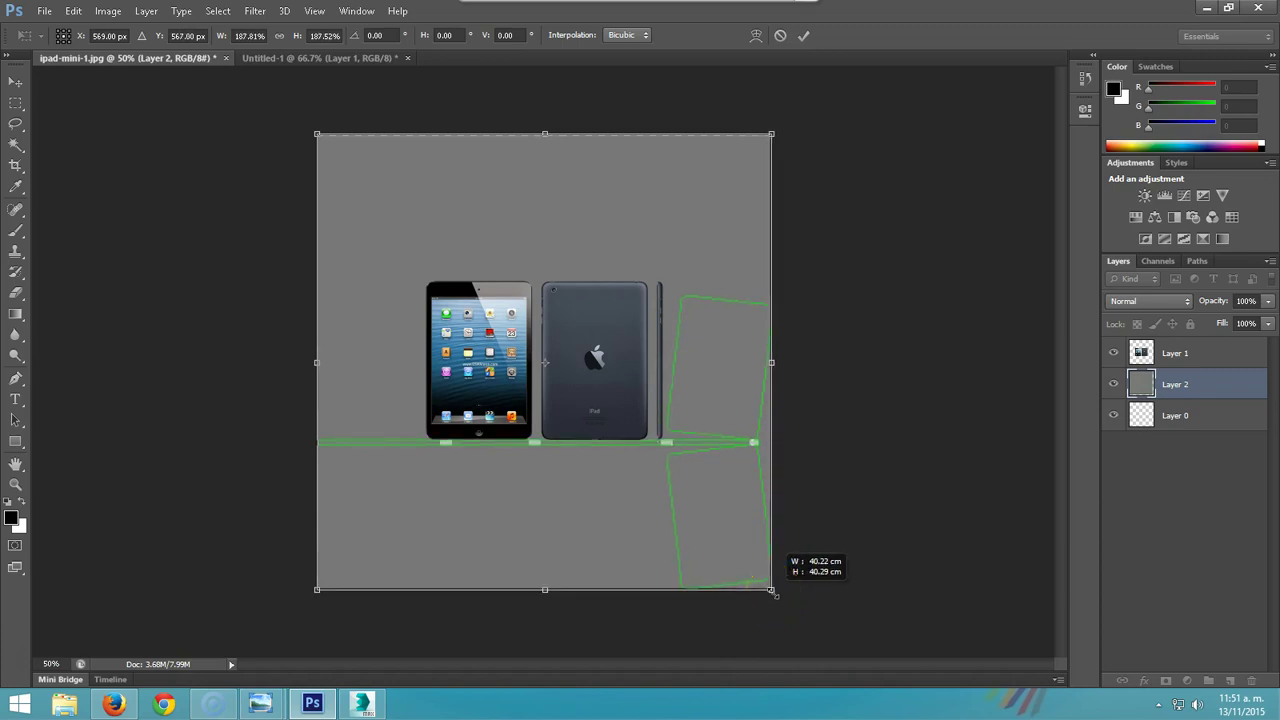
pyautogui.press('Return')
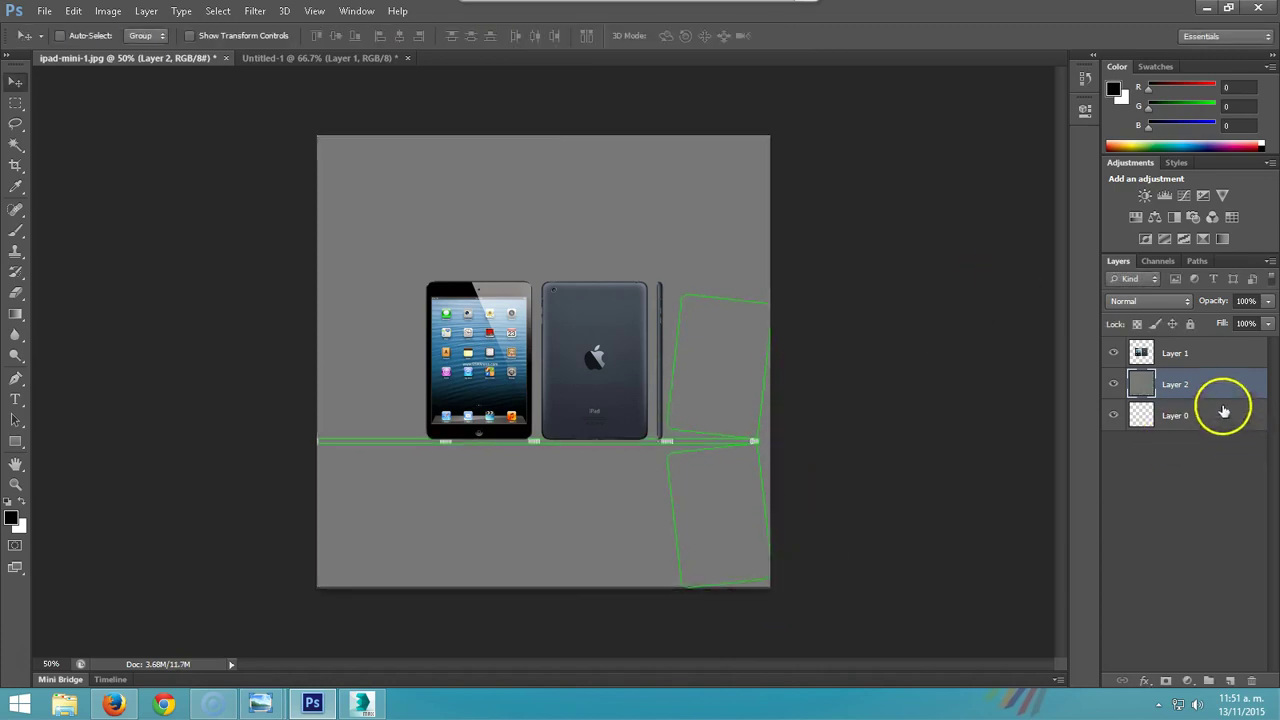
# Marquee-select the iPad back view on Layer 1 and rotate it about -43°.
pyautogui.click(1178, 355)
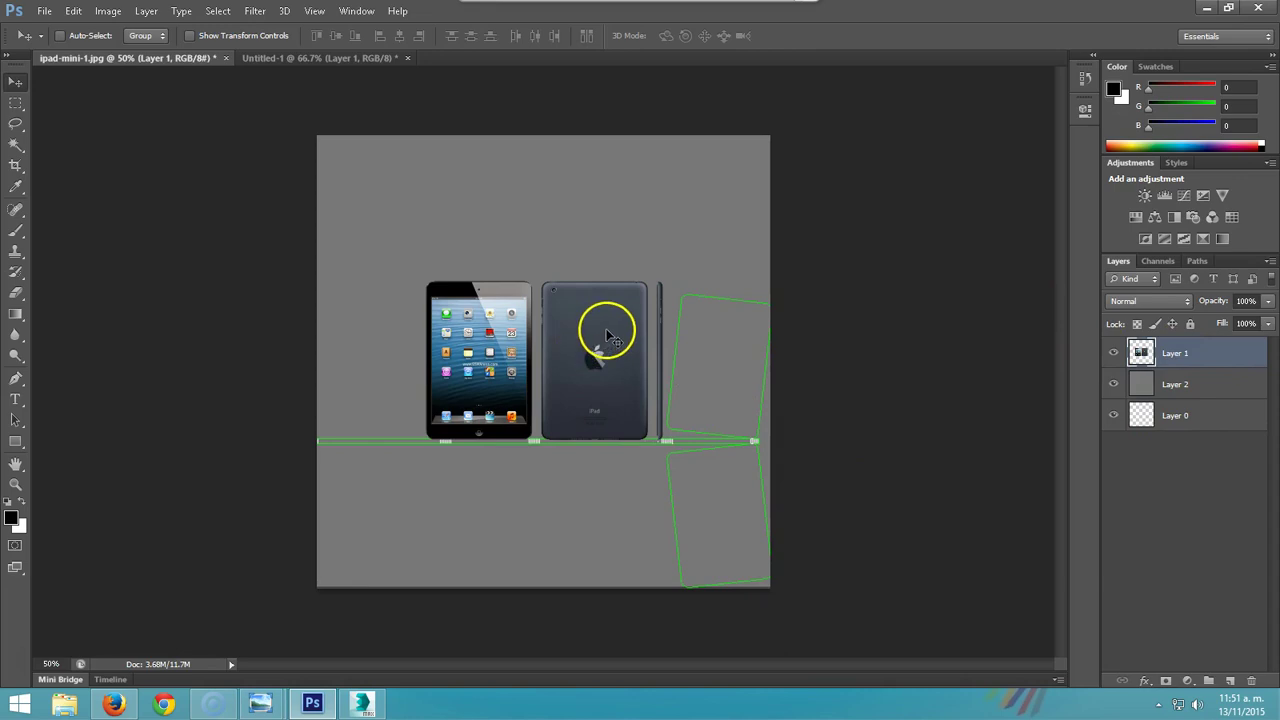
pyautogui.click(16, 103)
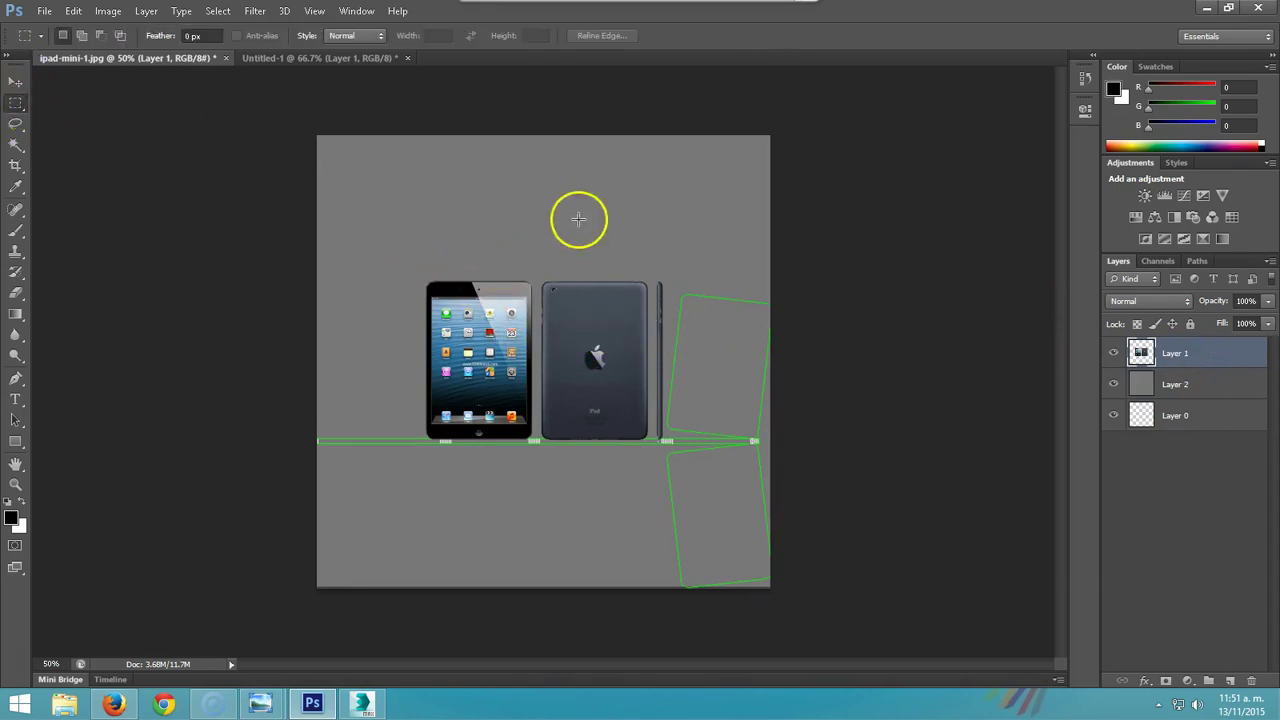
pyautogui.moveTo(538, 262); pyautogui.dragTo(654, 460)
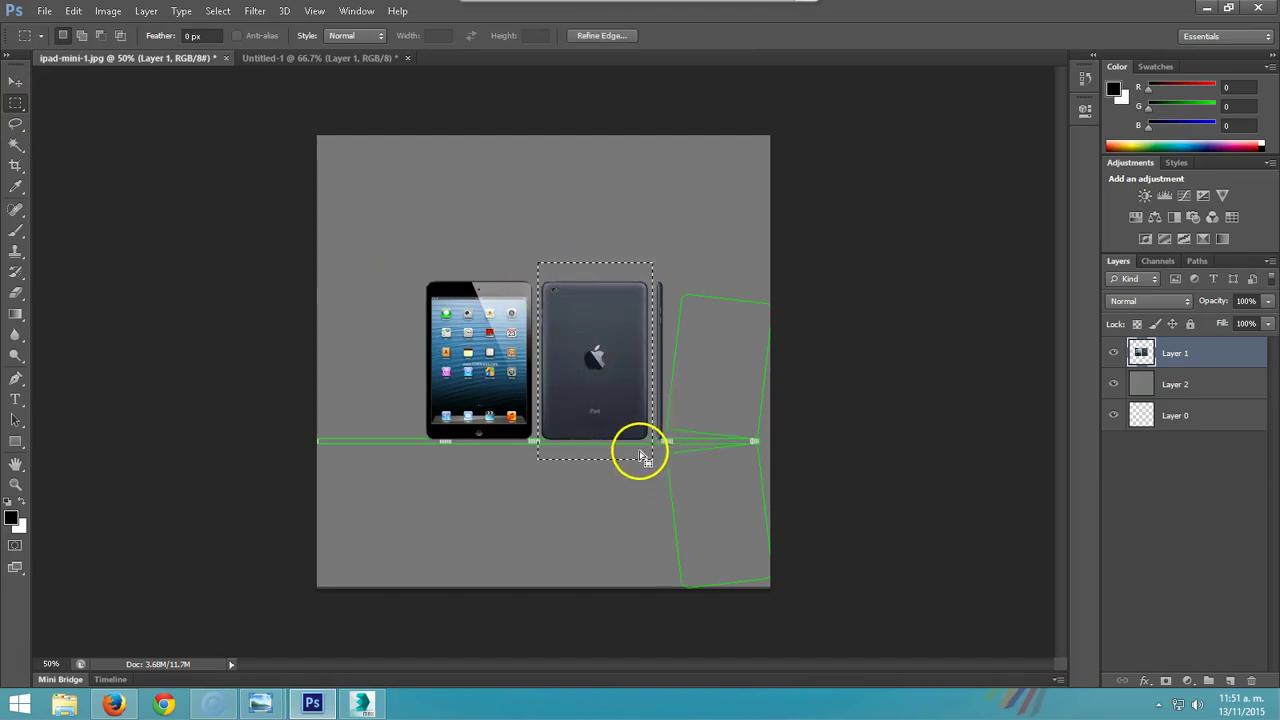
pyautogui.hotkey('ctrl', 't')
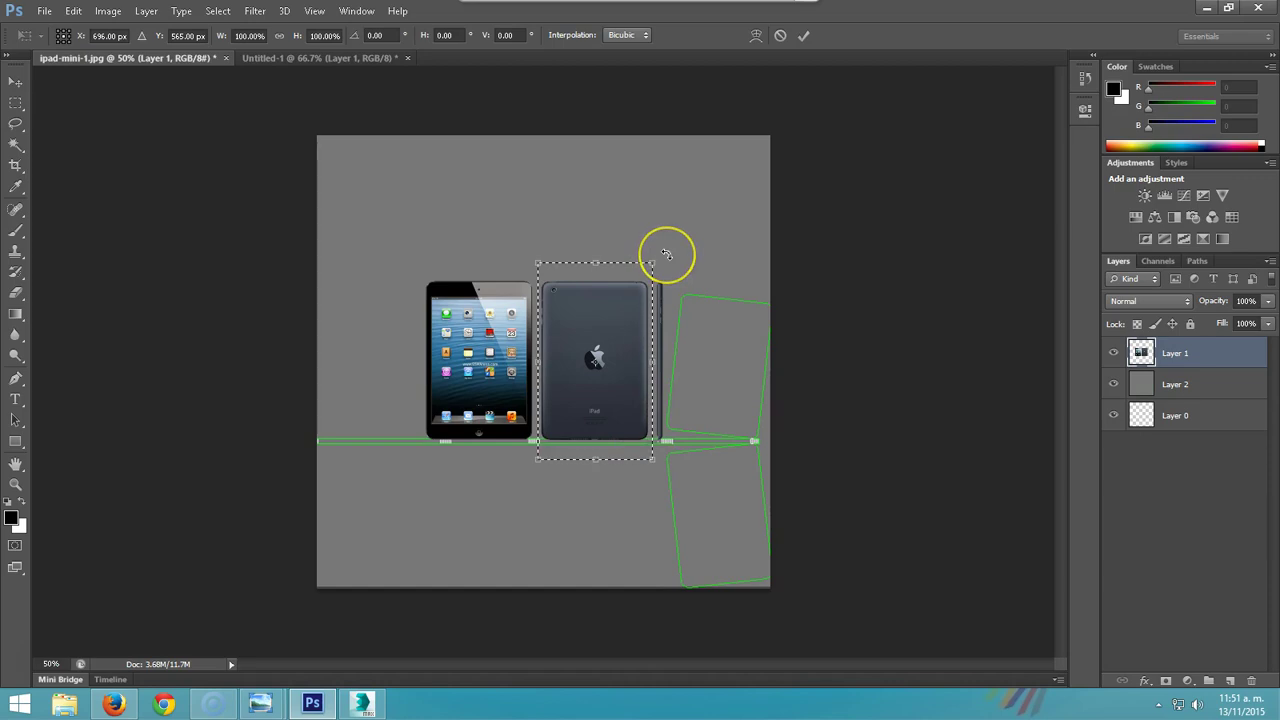
pyautogui.moveTo(665, 254); pyautogui.dragTo(569, 223)
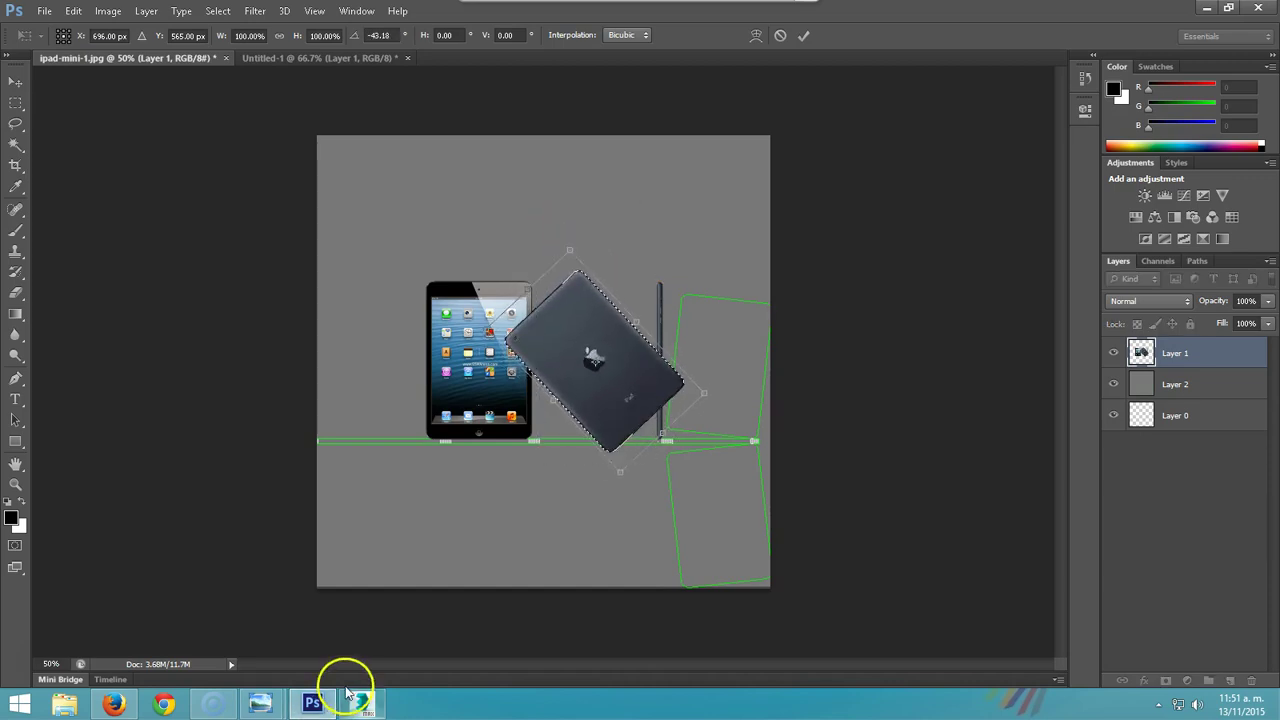
# Close the UV editor, orbit to check the extruded iPad panel, and return to Photoshop.
pyautogui.click(358, 698)
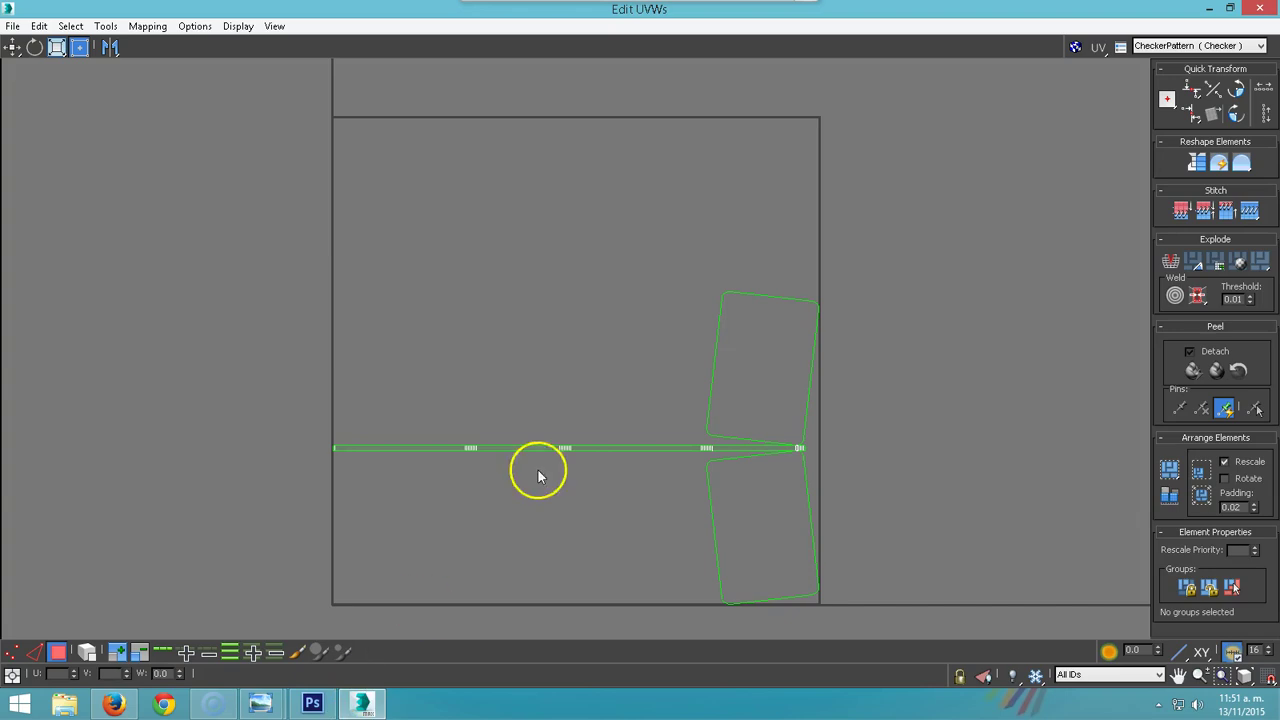
pyautogui.click(1260, 10)
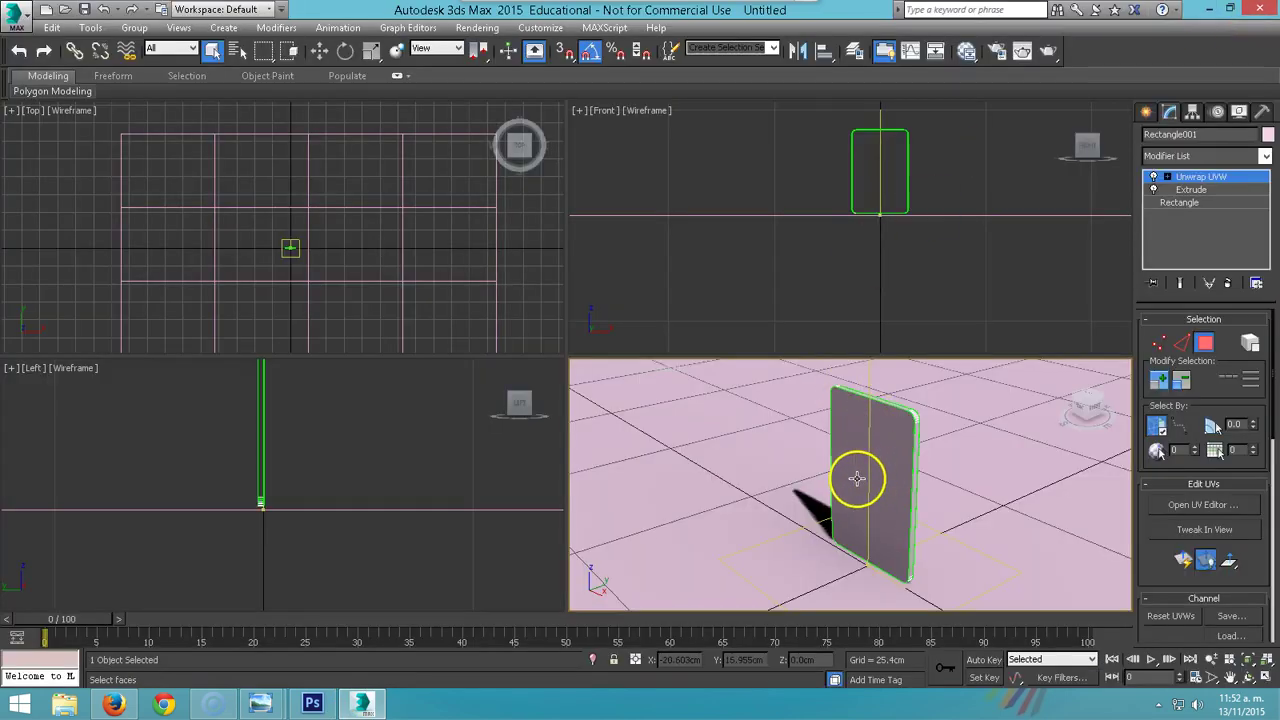
pyautogui.moveTo(750, 490)
pyautogui.keyDown('alt'); pyautogui.mouseDown(button='middle')
pyautogui.moveTo(823, 471)
pyautogui.moveTo(923, 477)
pyautogui.moveTo(803, 483)
pyautogui.moveTo(889, 471)
pyautogui.moveTo(870, 446)
pyautogui.mouseUp(button='middle'); pyautogui.keyUp('alt')
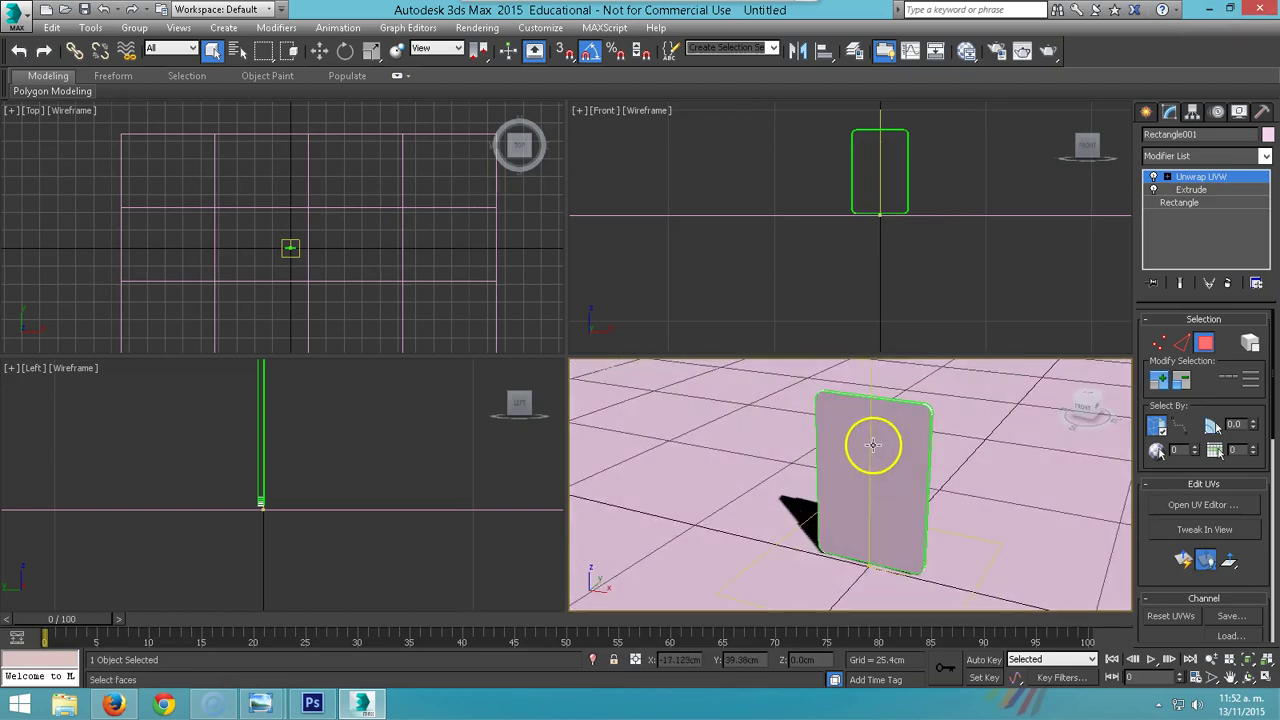
pyautogui.click(1205, 9)
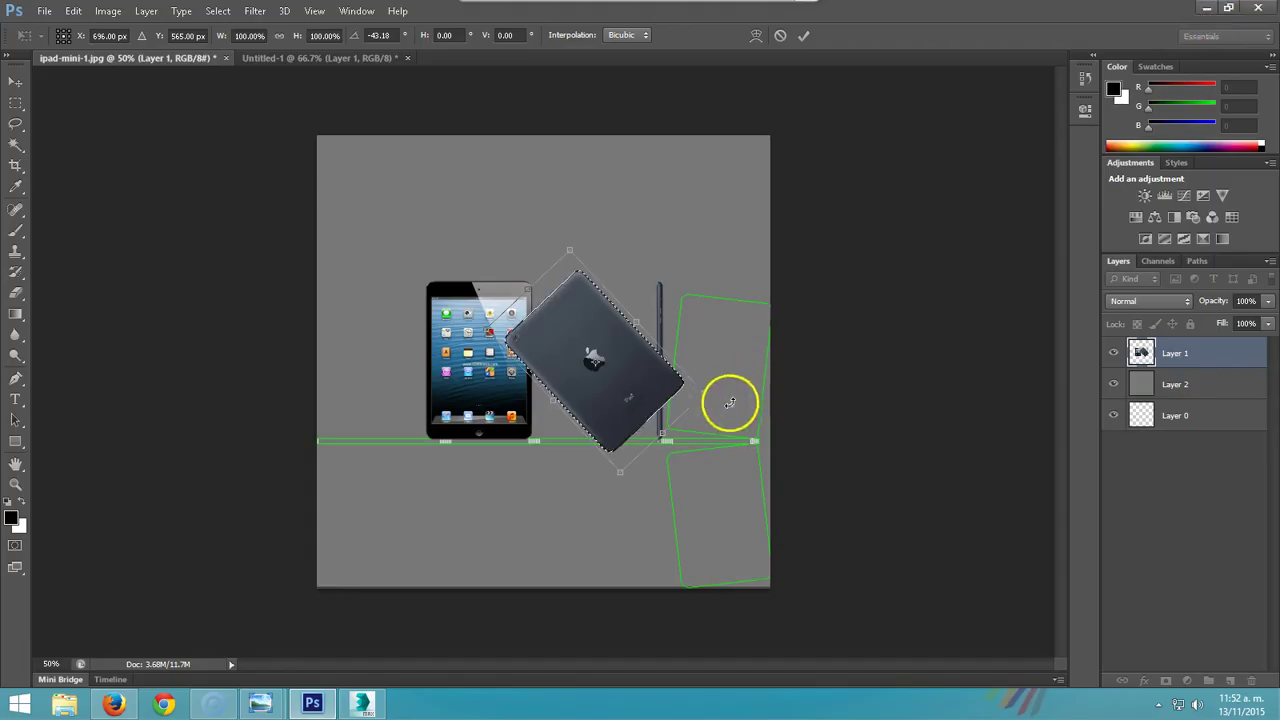
# Fit the iPad back into the lower-right UV square, rotated -6.42° and scaled to 89%.
pyautogui.moveTo(600, 290)
pyautogui.mouseDown()
pyautogui.moveTo(771, 451)
pyautogui.moveTo(726, 481)
pyautogui.moveTo(728, 468)
pyautogui.mouseUp()
pyautogui.moveTo(678, 372)
pyautogui.mouseDown()
pyautogui.moveTo(723, 429)
pyautogui.moveTo(731, 510)
pyautogui.moveTo(728, 500)
pyautogui.mouseUp()
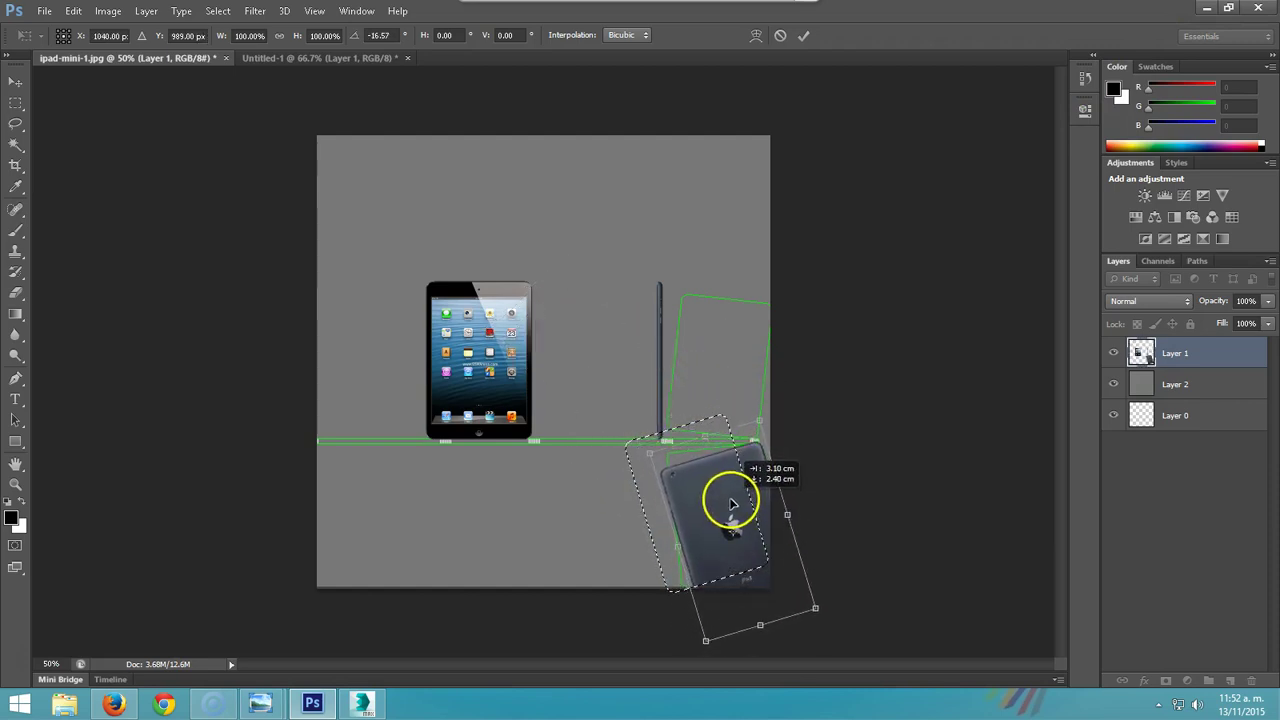
pyautogui.moveTo(771, 403)
pyautogui.mouseDown()
pyautogui.moveTo(785, 435)
pyautogui.moveTo(786, 409)
pyautogui.mouseUp()
pyautogui.moveTo(737, 466); pyautogui.dragTo(717, 477)
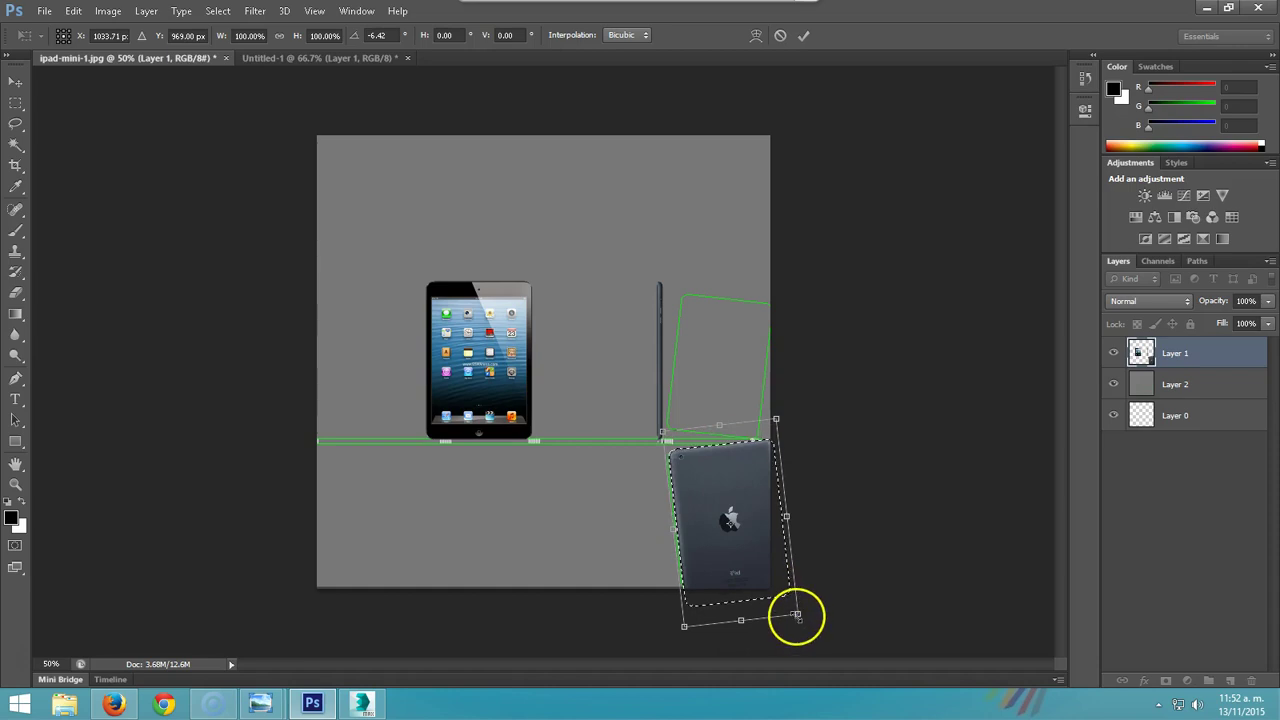
pyautogui.moveTo(797, 615); pyautogui.dragTo(783, 597)
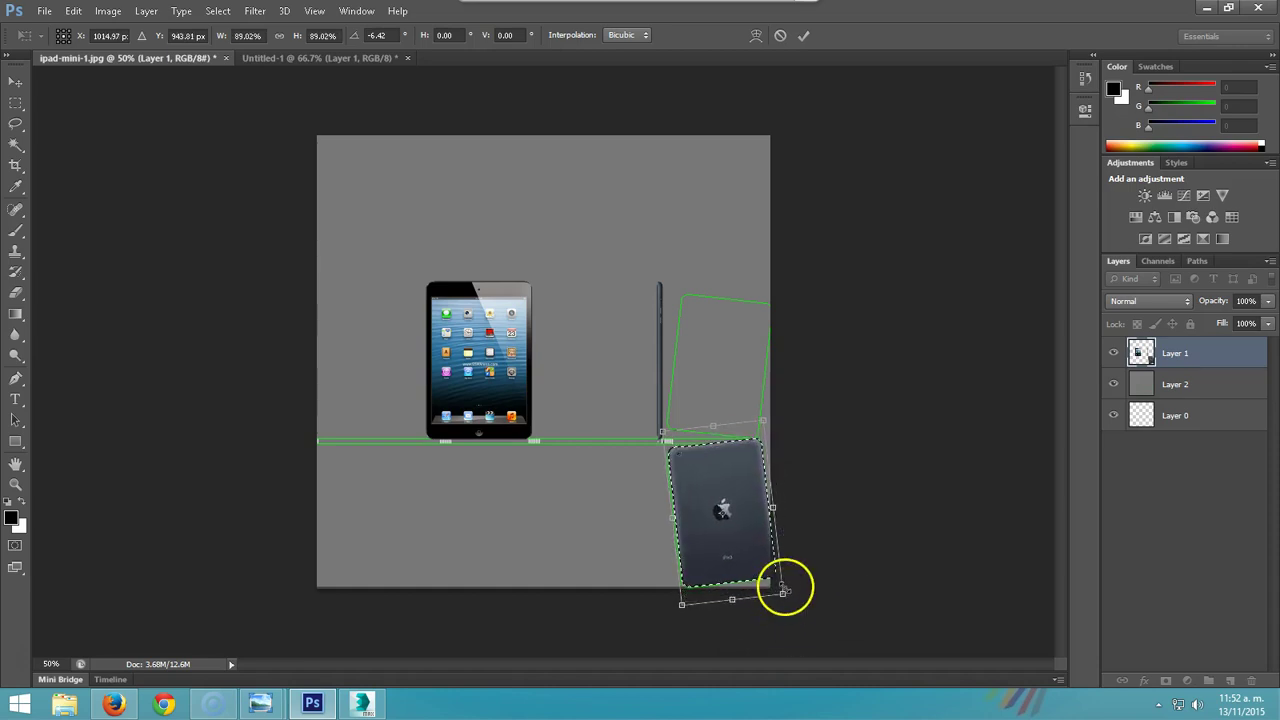
pyautogui.press('Return')
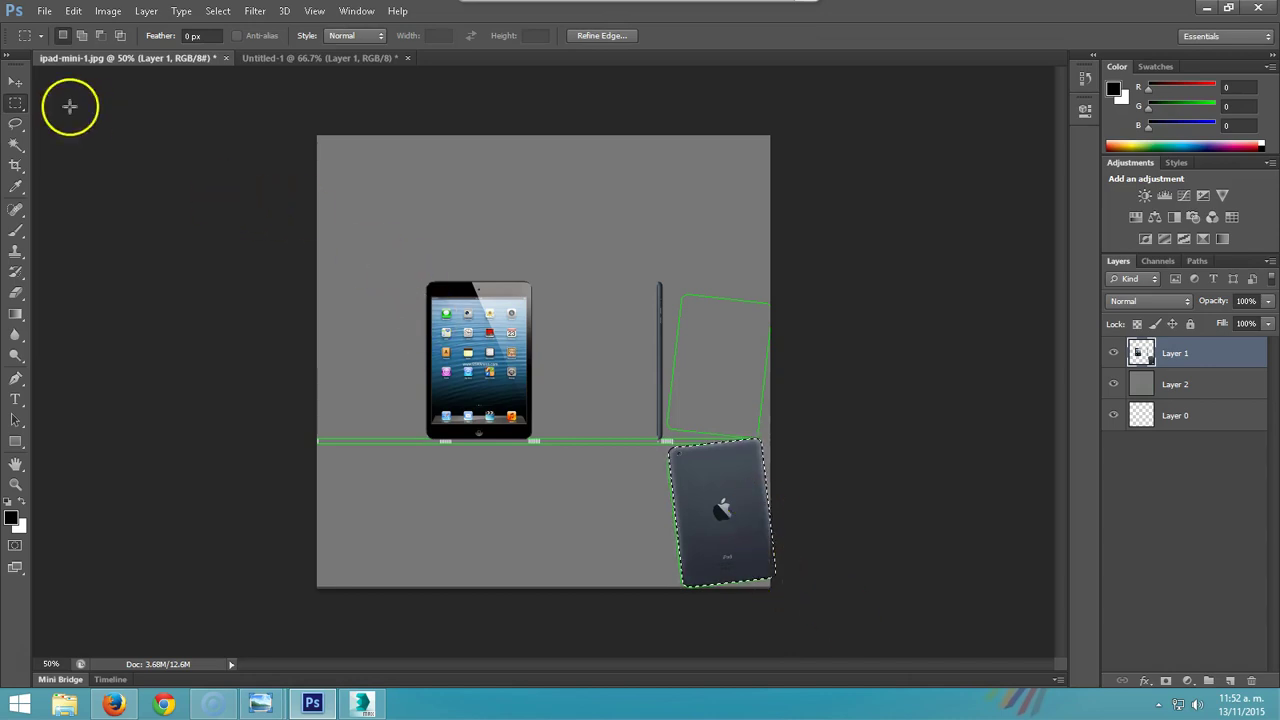
pyautogui.click(15, 81)
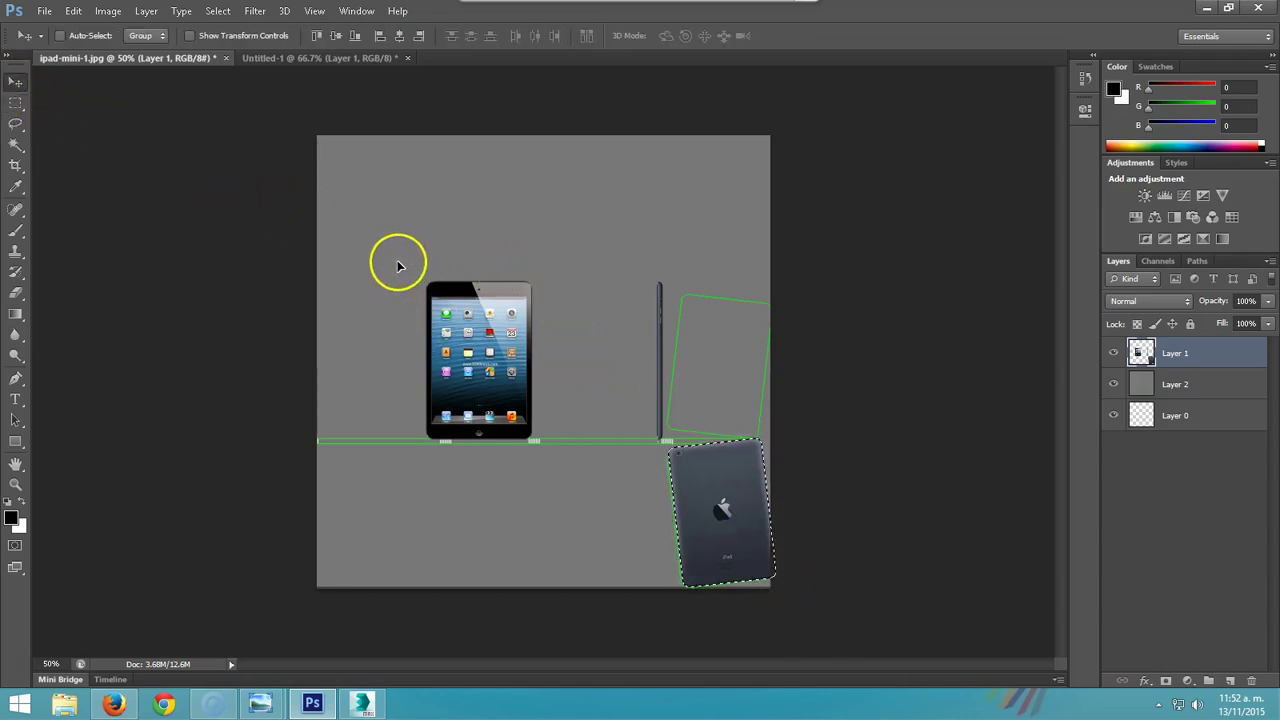
# Select the iPad front and place it in the upper-right UV square at -172.44°, 88.12% scale.
pyautogui.press('m')
pyautogui.moveTo(419, 267); pyautogui.dragTo(545, 467)
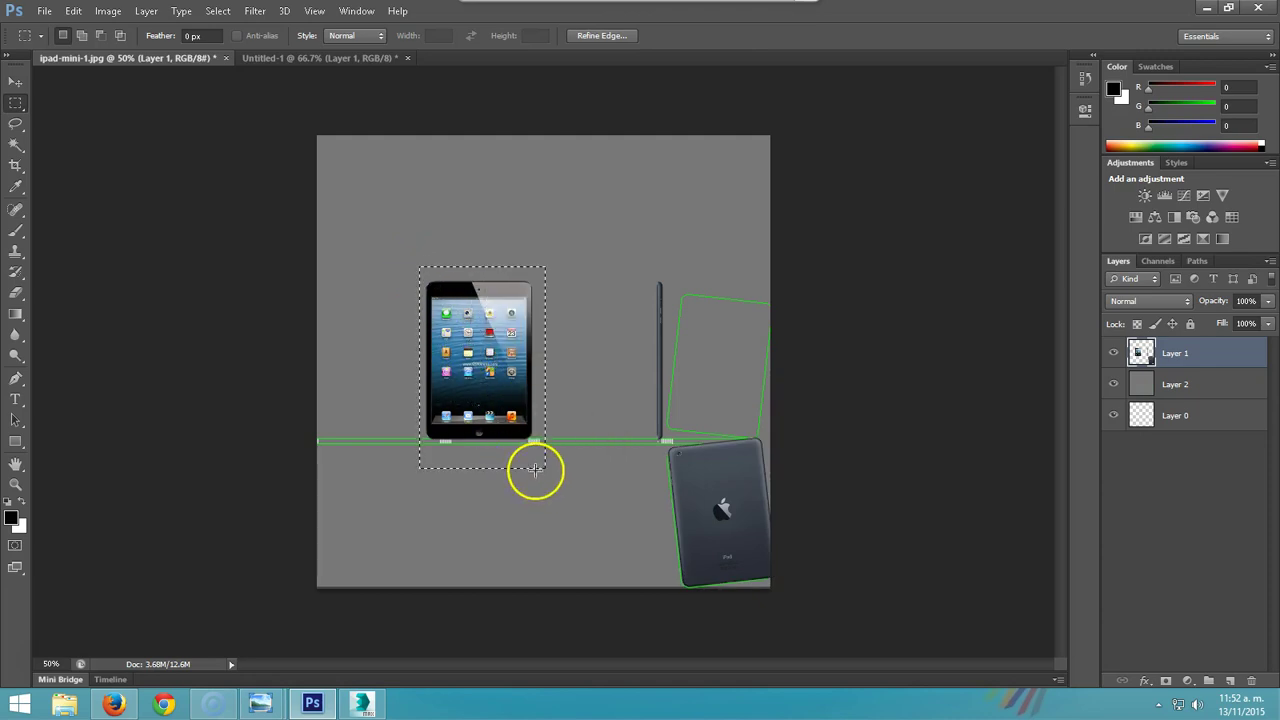
pyautogui.hotkey('ctrl', 't')
pyautogui.moveTo(554, 240)
pyautogui.mouseDown()
pyautogui.moveTo(474, 211)
pyautogui.moveTo(285, 350)
pyautogui.moveTo(271, 449)
pyautogui.mouseUp()
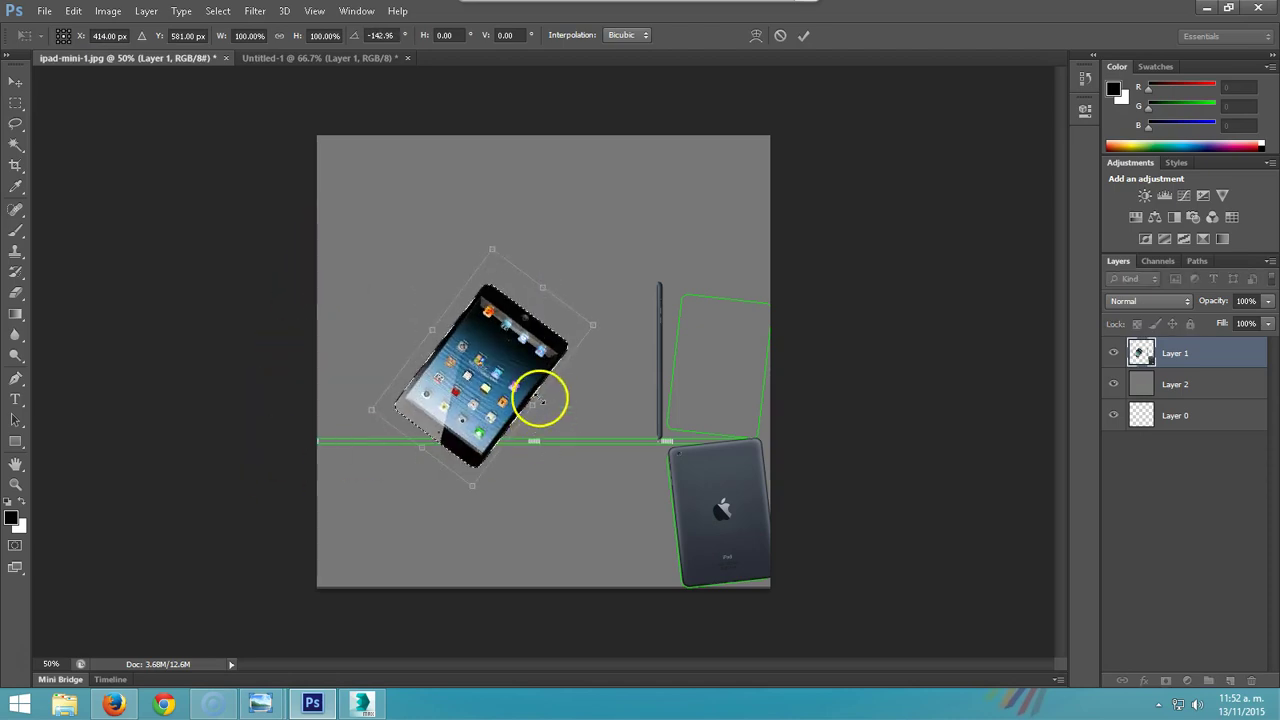
pyautogui.moveTo(591, 363); pyautogui.dragTo(716, 340)
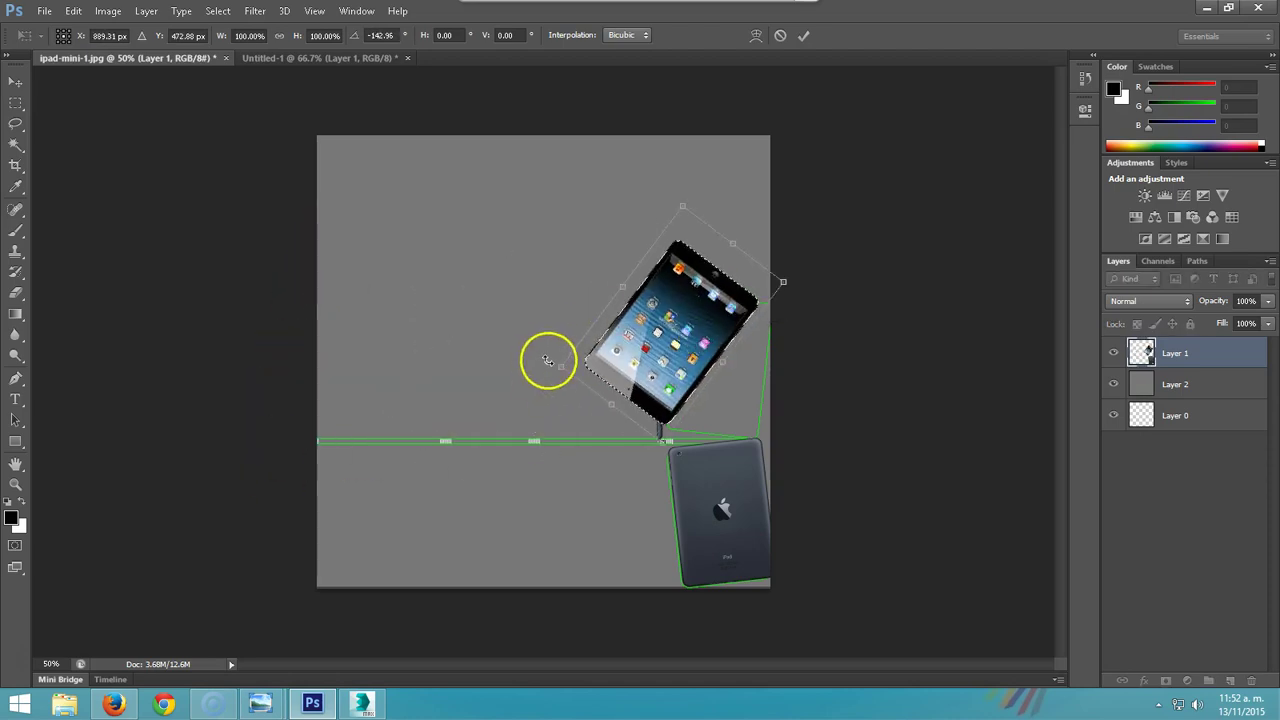
pyautogui.moveTo(547, 360); pyautogui.dragTo(571, 408)
pyautogui.moveTo(631, 357)
pyautogui.mouseDown()
pyautogui.moveTo(660, 345)
pyautogui.moveTo(714, 358)
pyautogui.mouseUp()
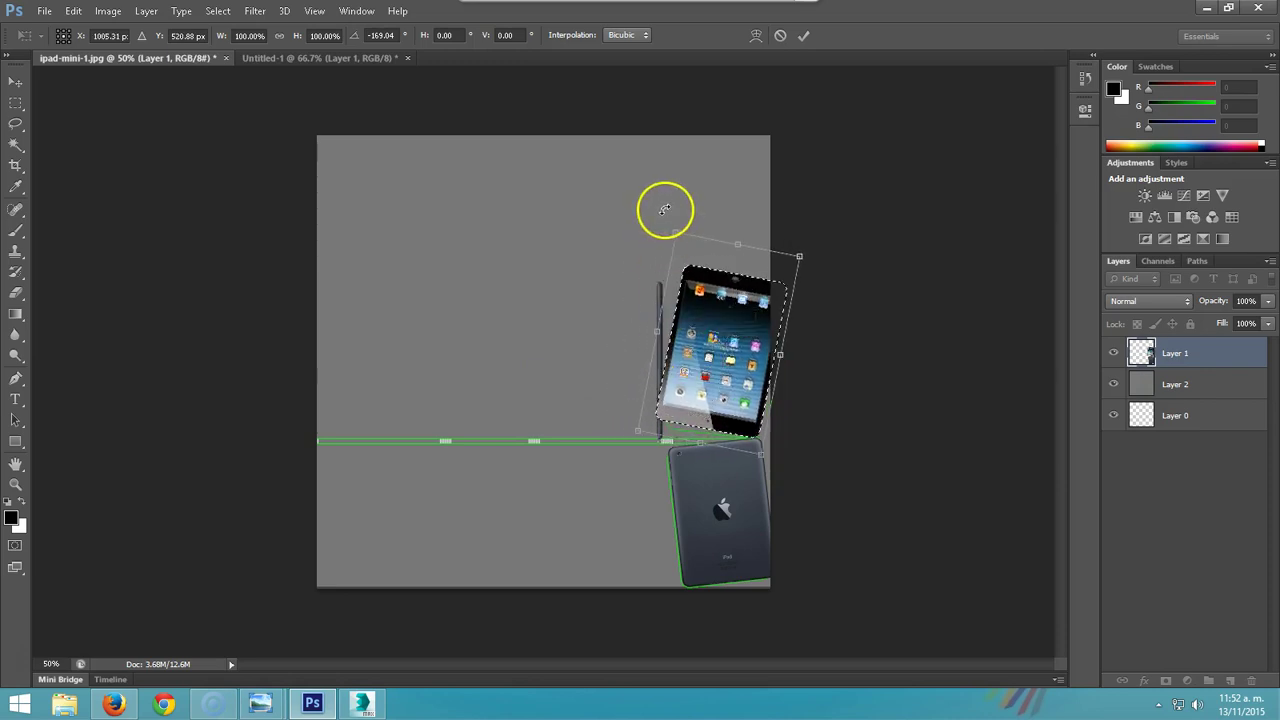
pyautogui.moveTo(662, 212)
pyautogui.mouseDown()
pyautogui.moveTo(697, 223)
pyautogui.moveTo(681, 262)
pyautogui.mouseUp()
pyautogui.moveTo(718, 353); pyautogui.dragTo(698, 333)
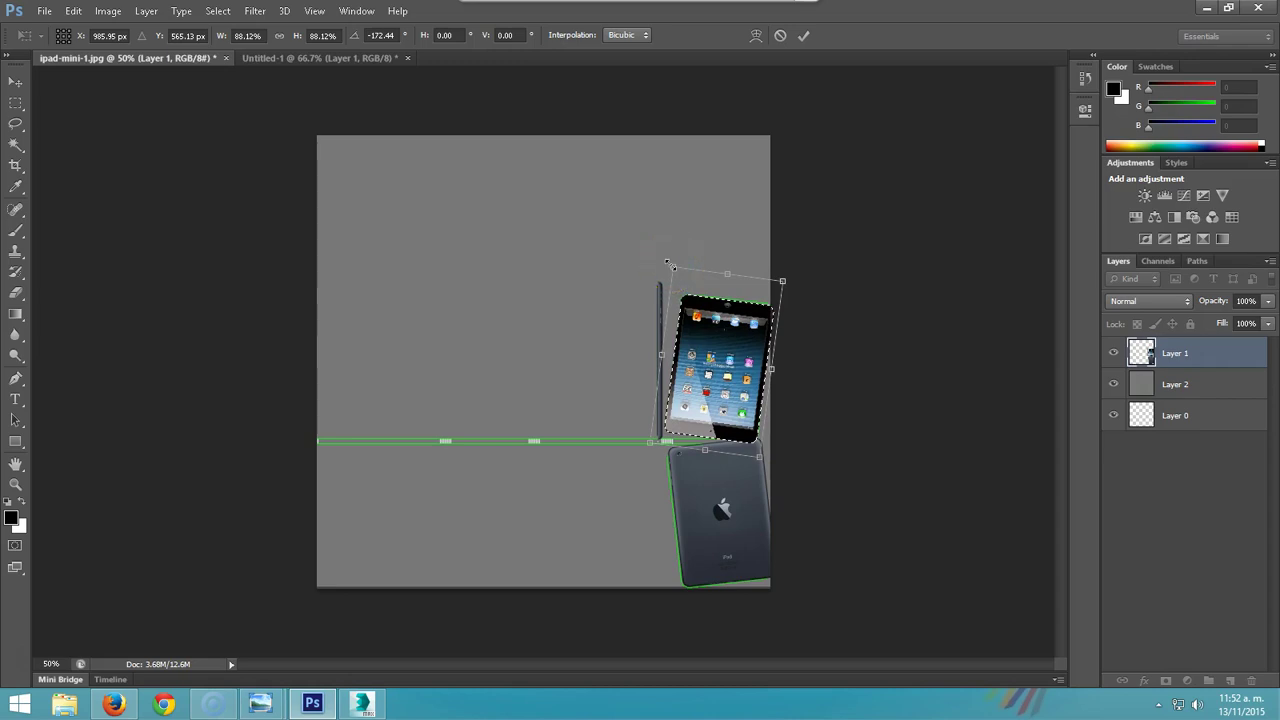
pyautogui.moveTo(672, 267); pyautogui.dragTo(670, 265)
pyautogui.press('Return')
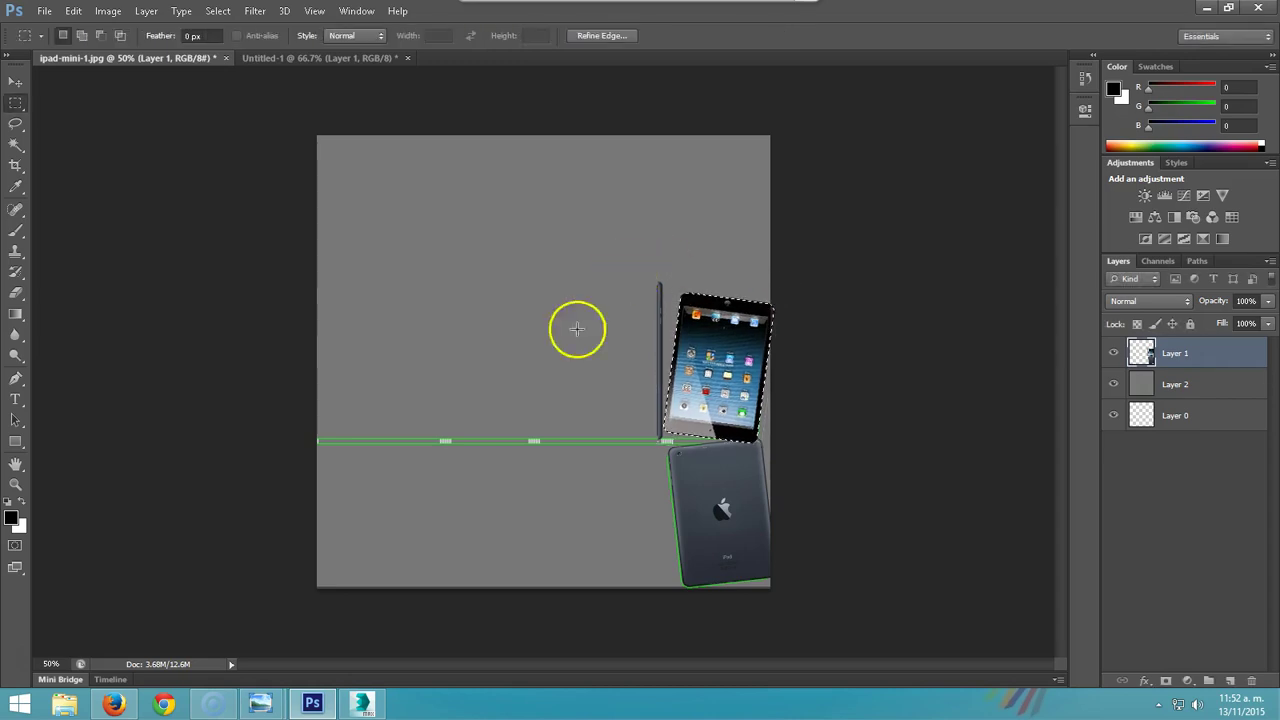
# Select the iPad's side edge strip, rotate it horizontal, and stretch it along the slab-side UV outline.
pyautogui.moveTo(634, 254); pyautogui.dragTo(663, 443)
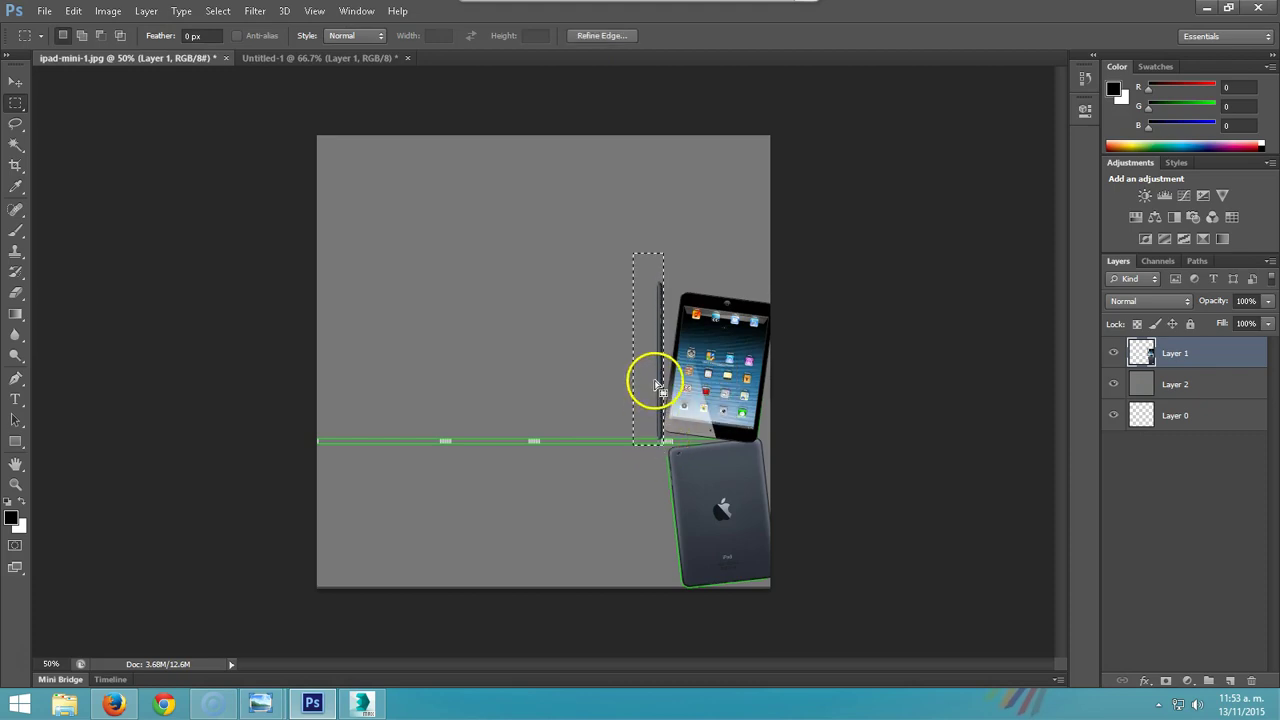
pyautogui.press('v')
pyautogui.moveTo(658, 376); pyautogui.dragTo(524, 368)
pyautogui.hotkey('ctrl', 't')
pyautogui.moveTo(543, 260)
pyautogui.mouseDown()
pyautogui.moveTo(588, 337)
pyautogui.moveTo(612, 420)
pyautogui.moveTo(631, 362)
pyautogui.mouseUp()
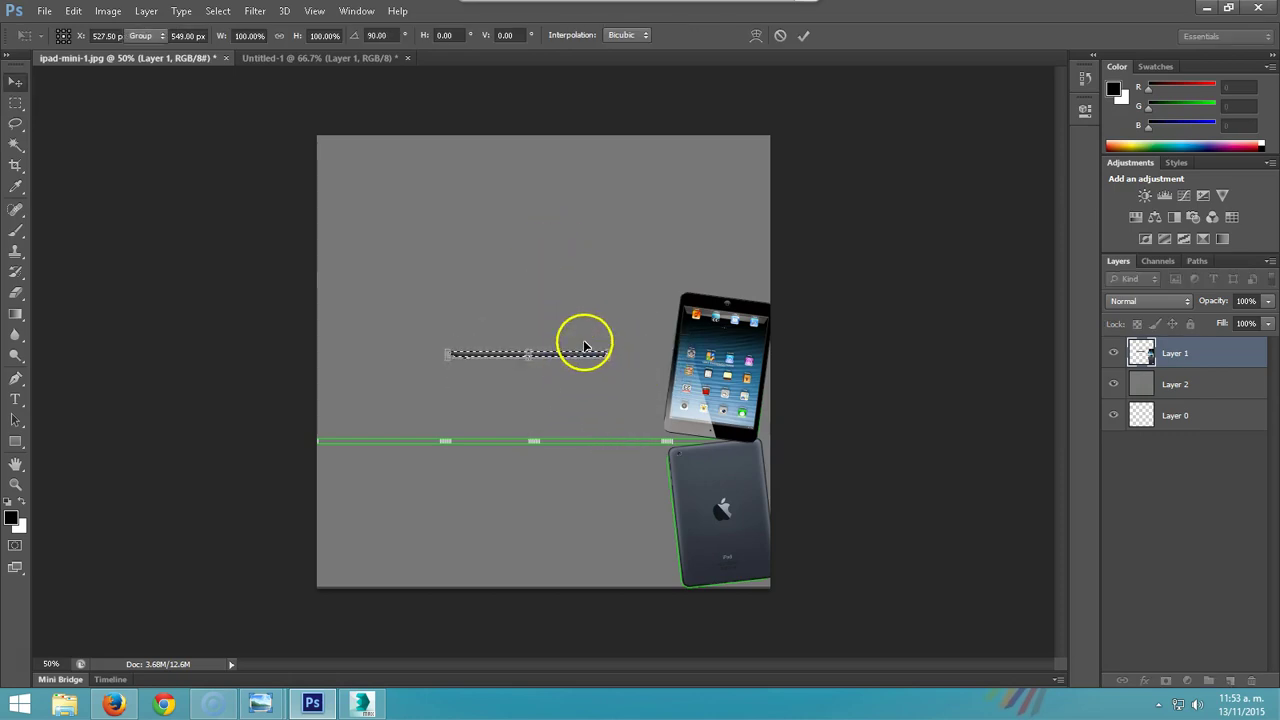
pyautogui.press('Return')
pyautogui.moveTo(673, 447)
pyautogui.mouseDown()
pyautogui.moveTo(692, 447)
pyautogui.moveTo(375, 454)
pyautogui.moveTo(499, 440)
pyautogui.moveTo(335, 443)
pyautogui.mouseUp()
pyautogui.hotkey('ctrl', 'd')
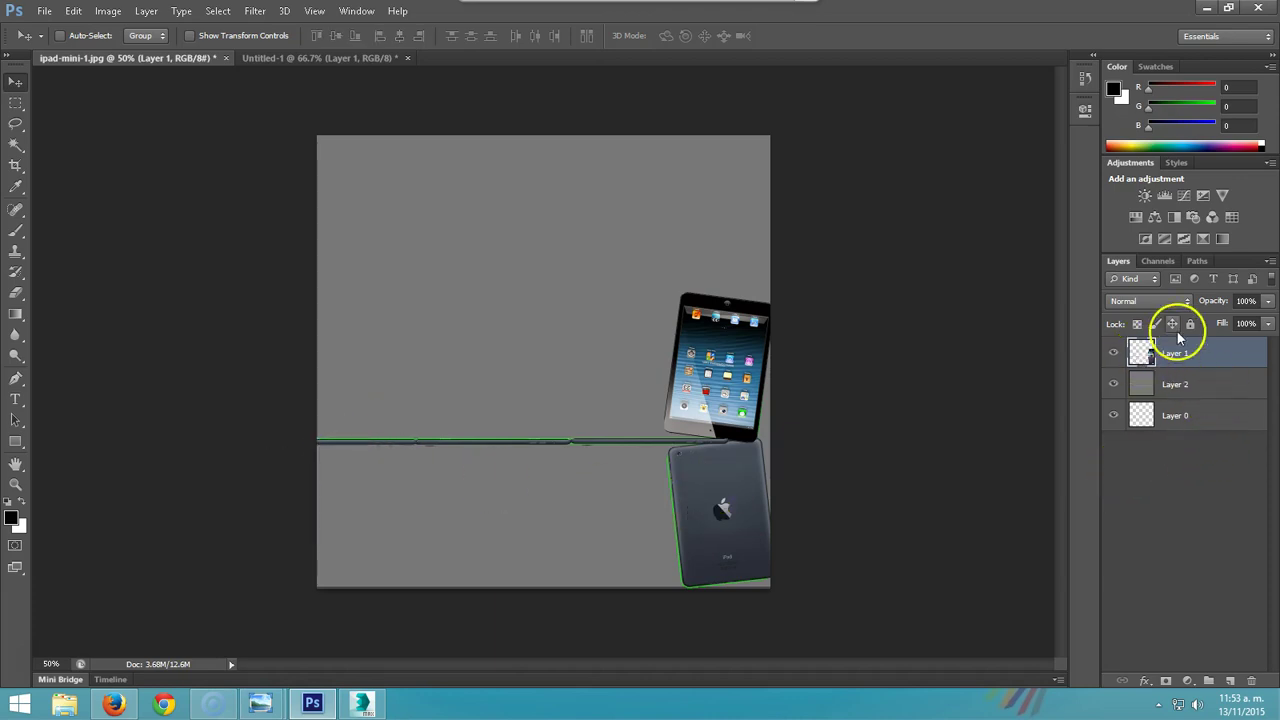
# Save the texture to the Desktop as 1.jpg in JPEG format at quality 12 (Maximum).
pyautogui.click(45, 11)
pyautogui.click(66, 203)
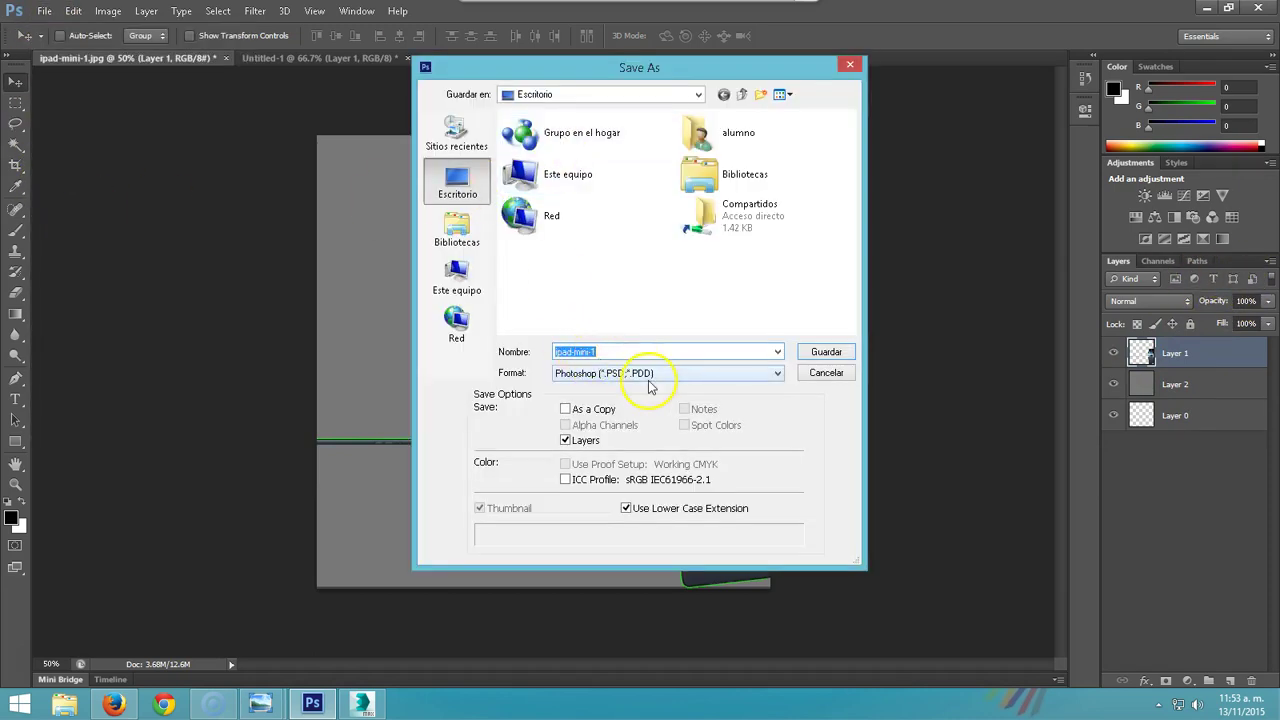
pyautogui.click(650, 376)
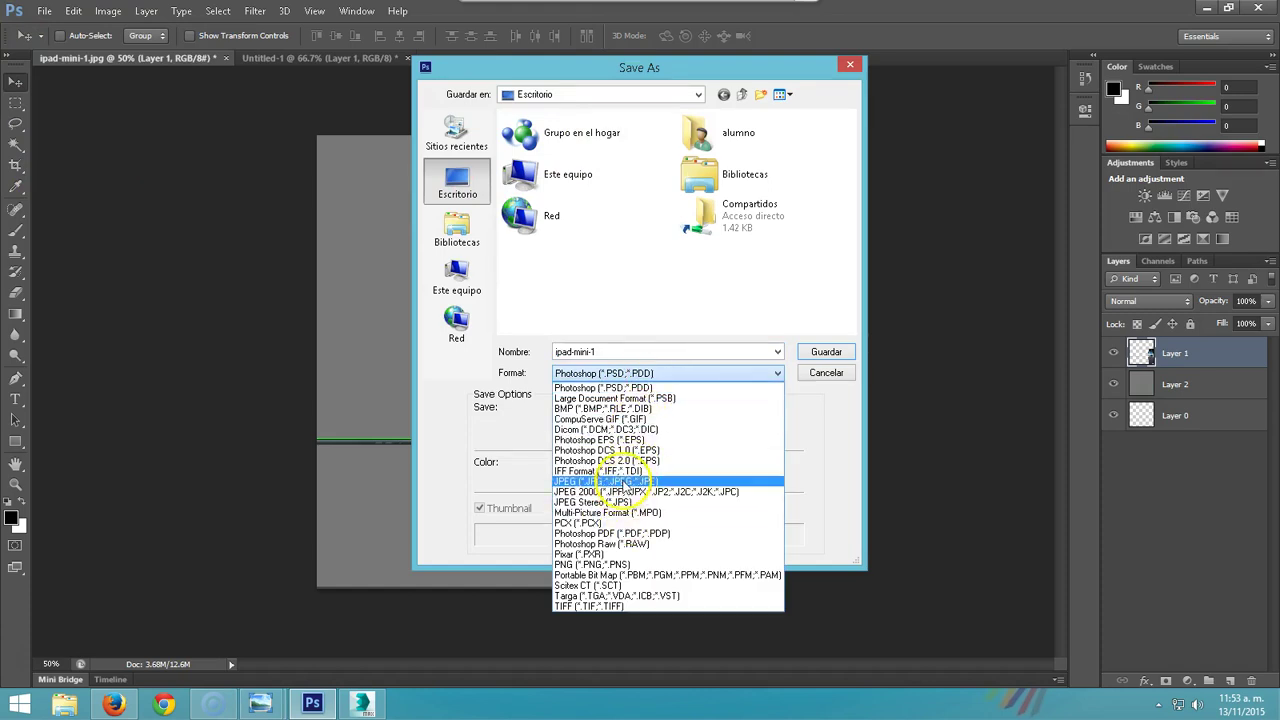
pyautogui.click(623, 482)
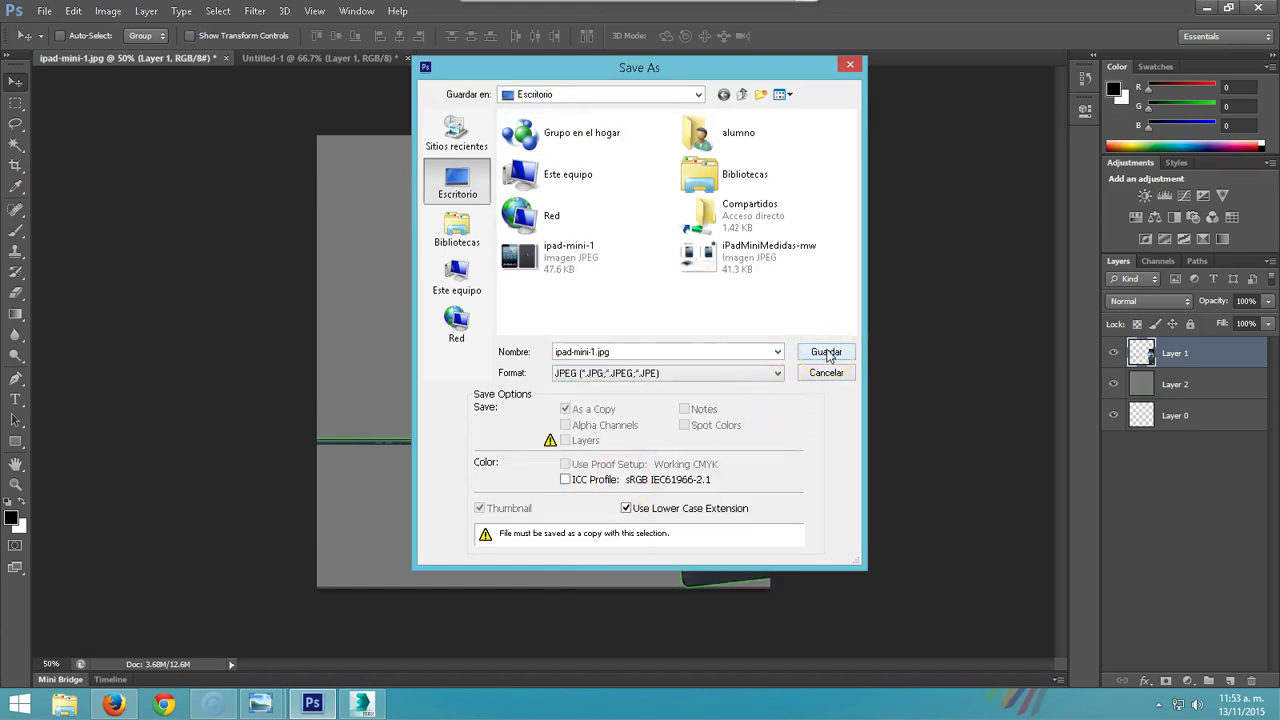
pyautogui.doubleClick(576, 352)
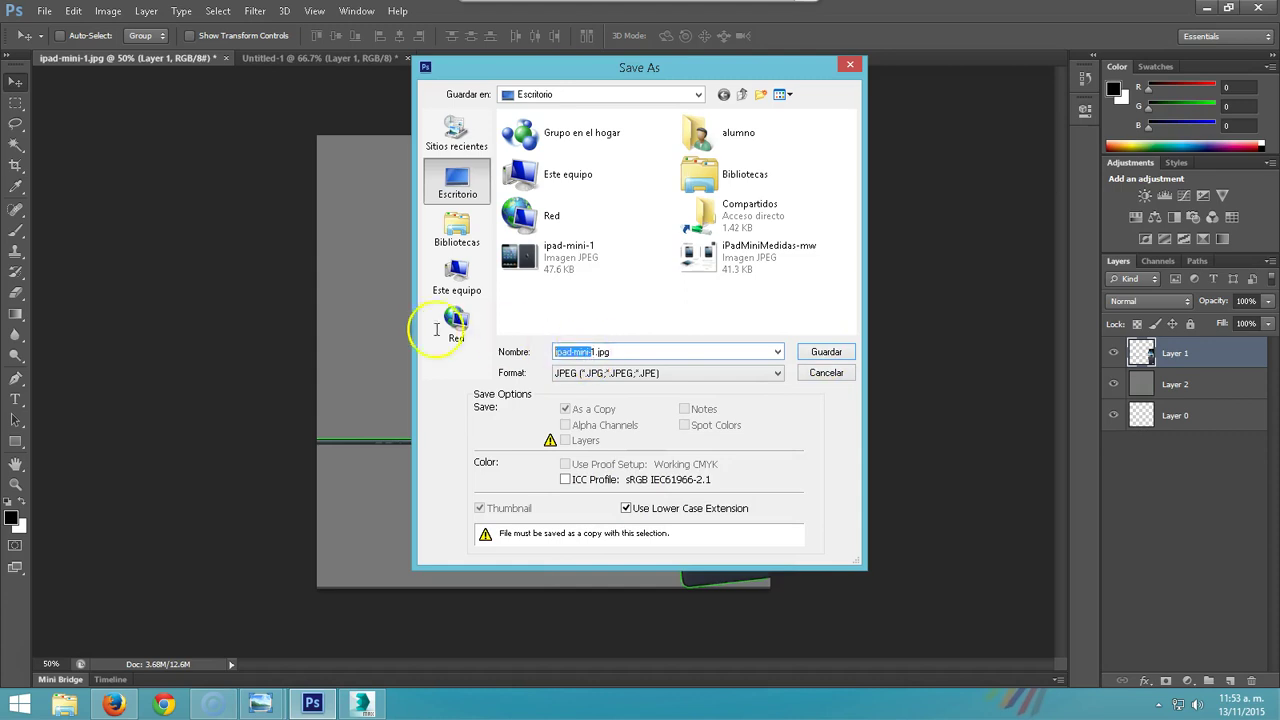
pyautogui.press('BackSpace')
pyautogui.click(826, 355)
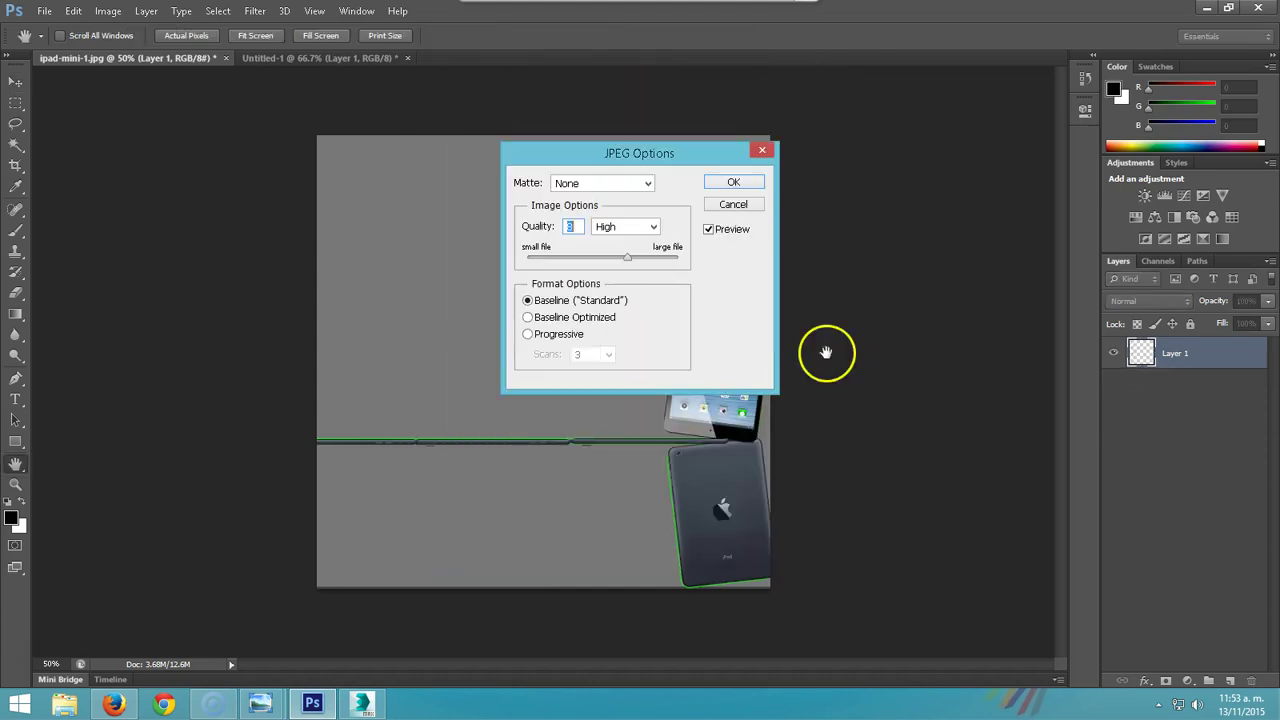
pyautogui.click(679, 260)
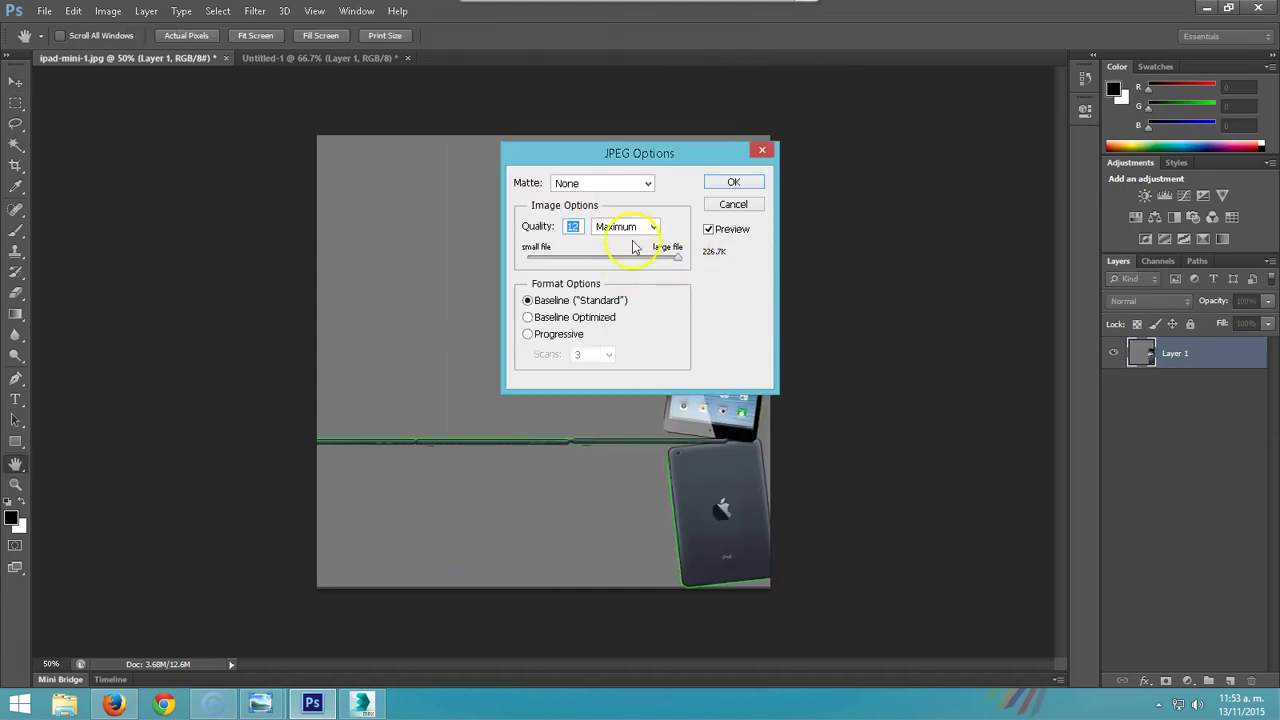
pyautogui.click(756, 184)
# Return to 3ds Max and orbit the Perspective view around the tablet plane.
pyautogui.click(1206, 8)
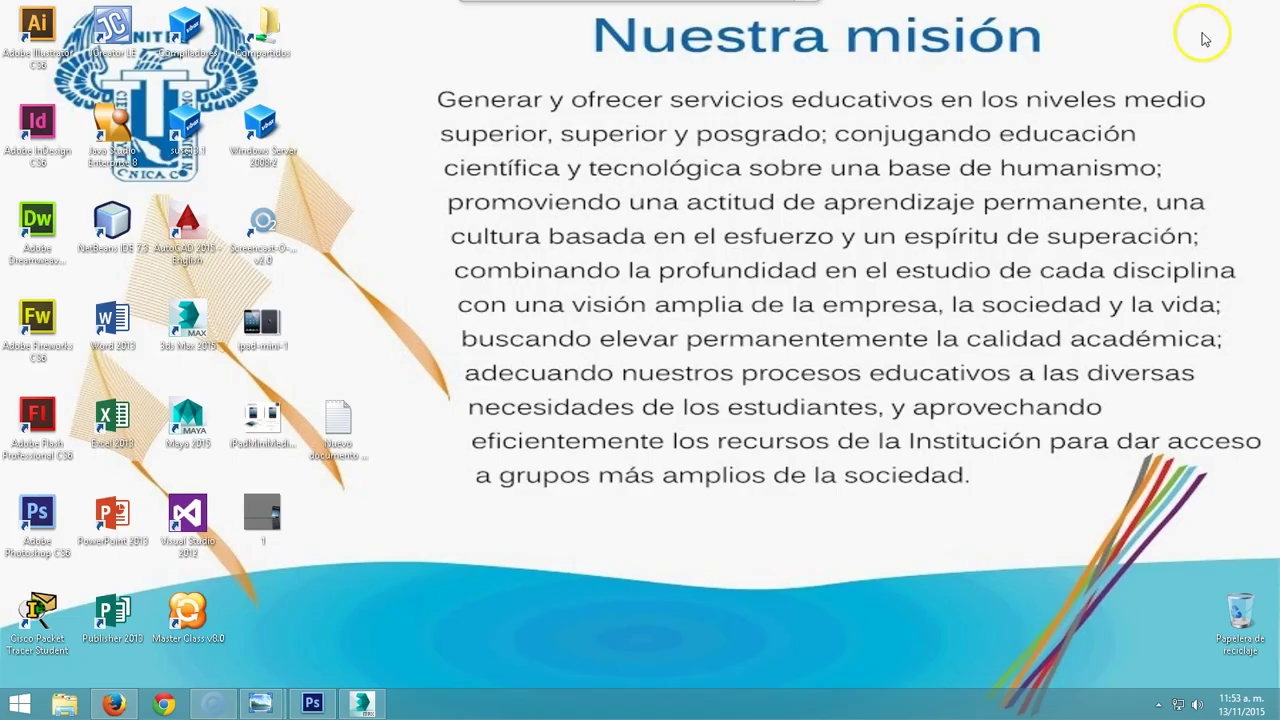
pyautogui.click(362, 703)
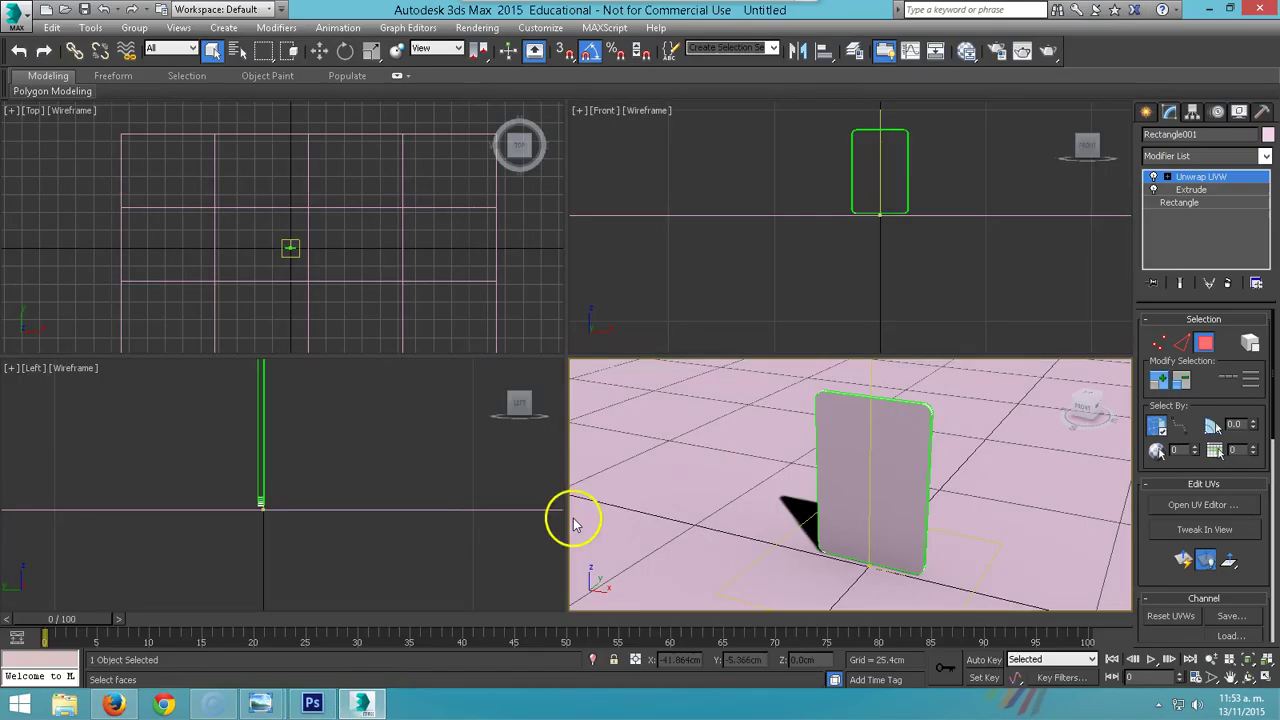
pyautogui.moveTo(927, 482)
pyautogui.keyDown('alt'); pyautogui.mouseDown(button='middle')
pyautogui.moveTo(849, 486)
pyautogui.moveTo(871, 486)
pyautogui.mouseUp(button='middle'); pyautogui.keyUp('alt')
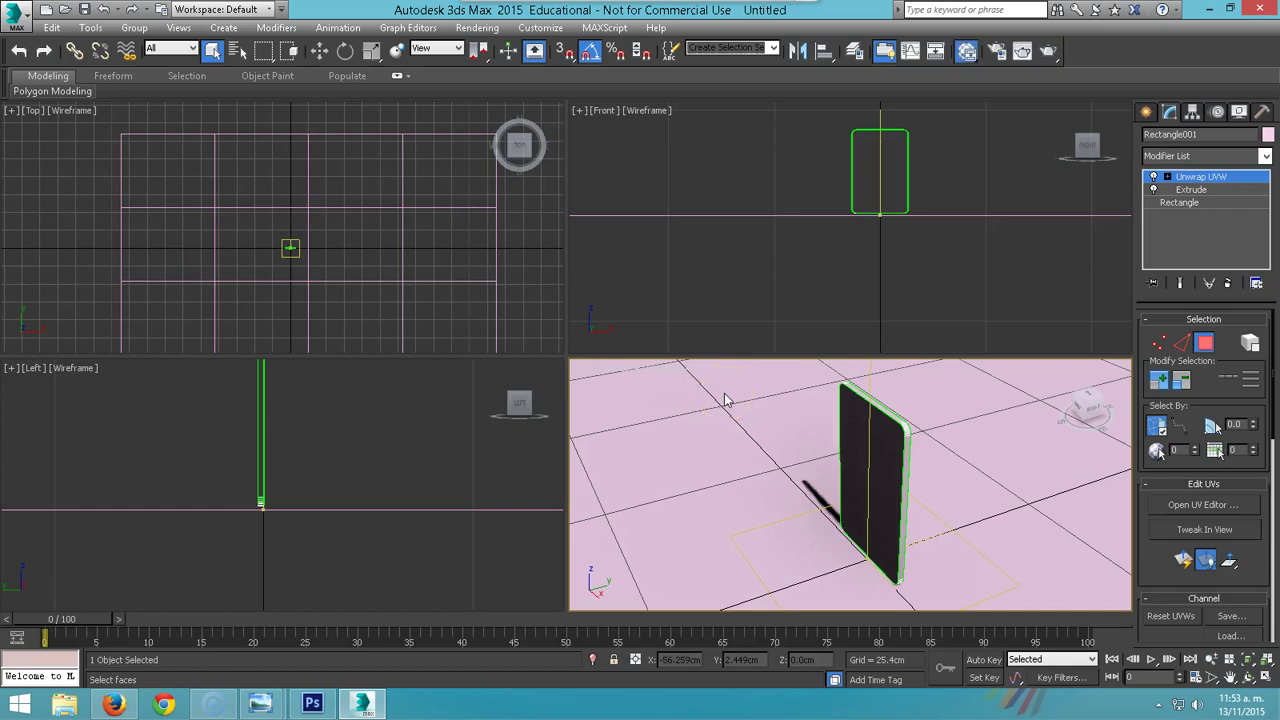
# Open the Material Editor in Compact mode and move it aside.
pyautogui.press('m')
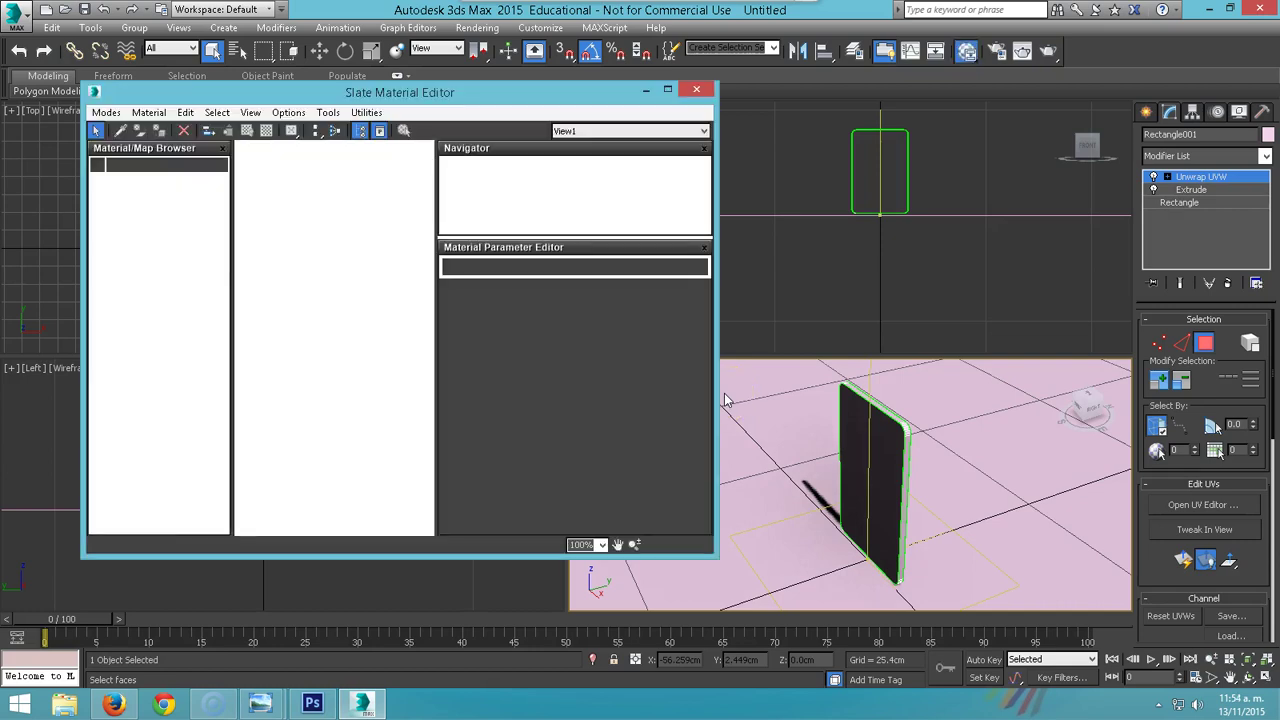
pyautogui.click(106, 112)
pyautogui.click(125, 133)
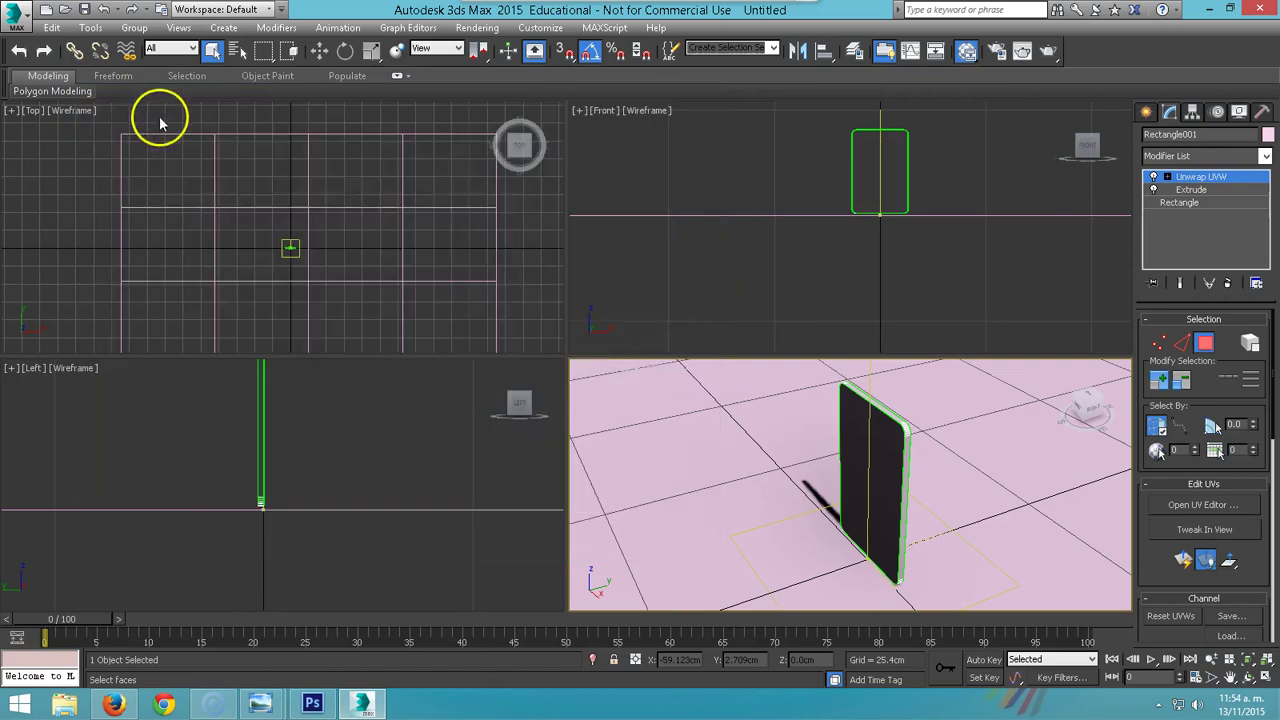
pyautogui.moveTo(265, 91); pyautogui.dragTo(173, 173)
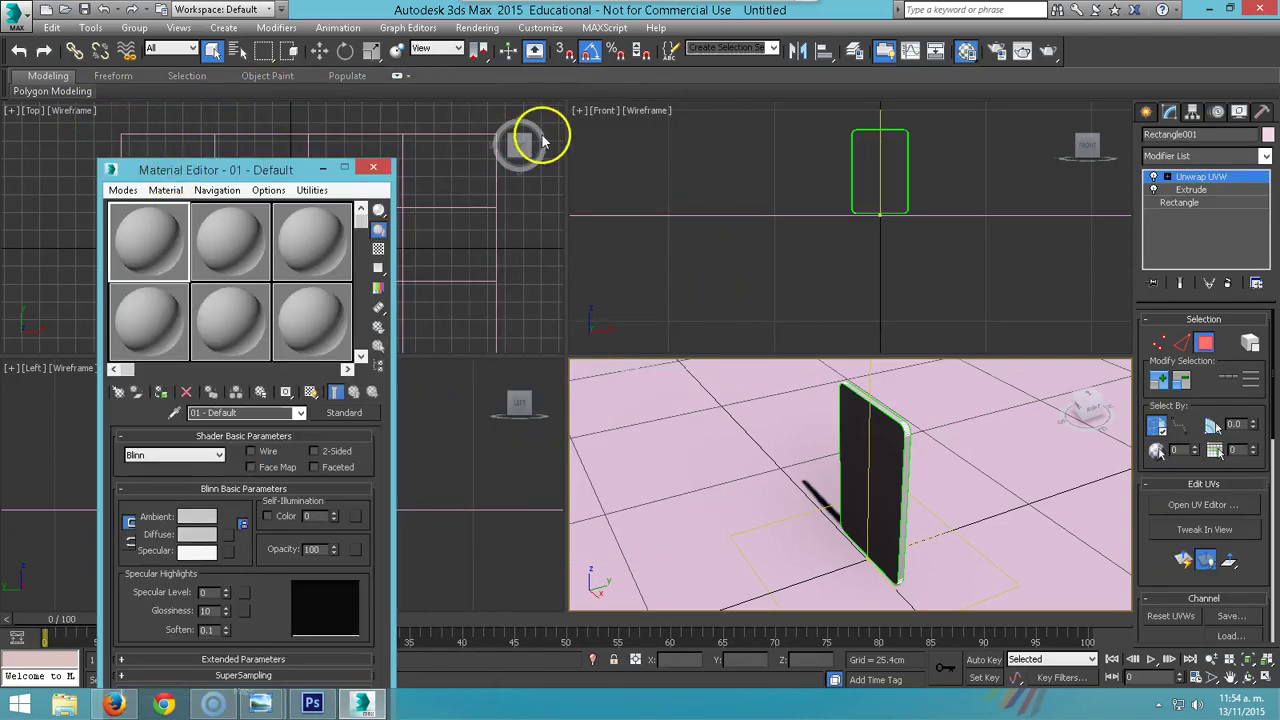
# Assign NVIDIA mental ray as the production renderer in Render Setup, then close it.
pyautogui.click(537, 29)
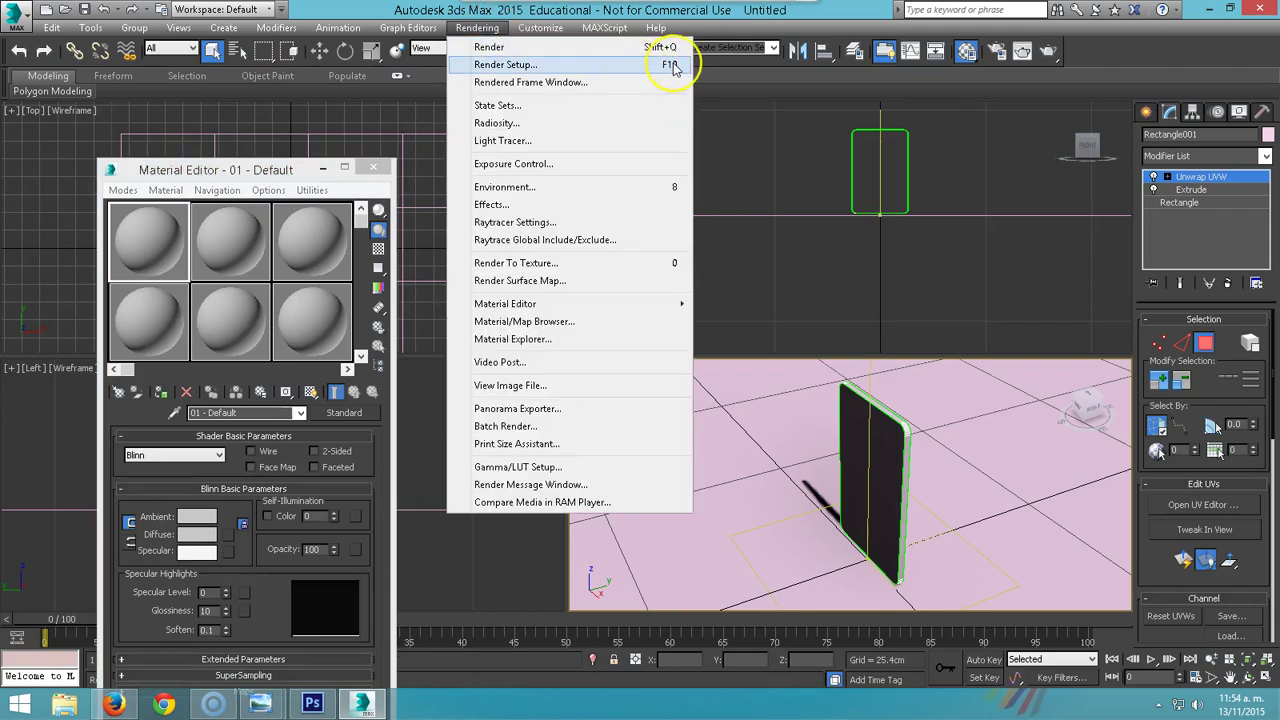
pyautogui.click(673, 66)
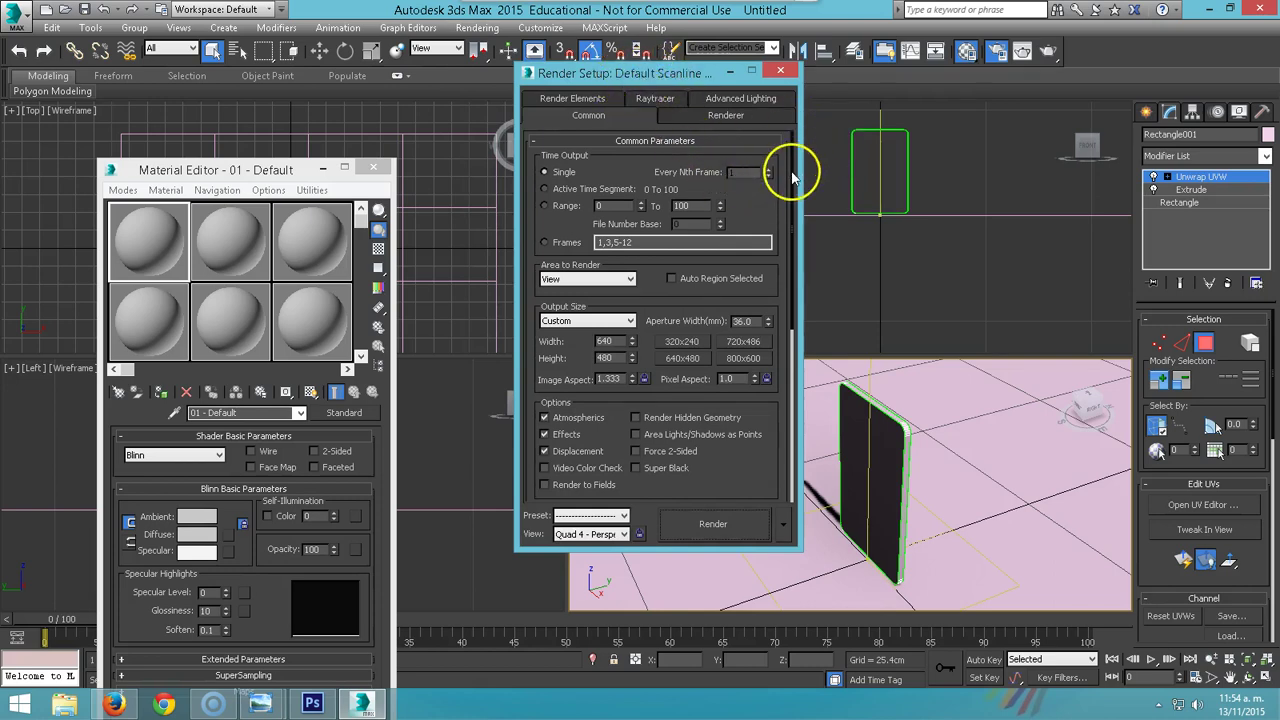
pyautogui.moveTo(792, 178); pyautogui.dragTo(789, 400)
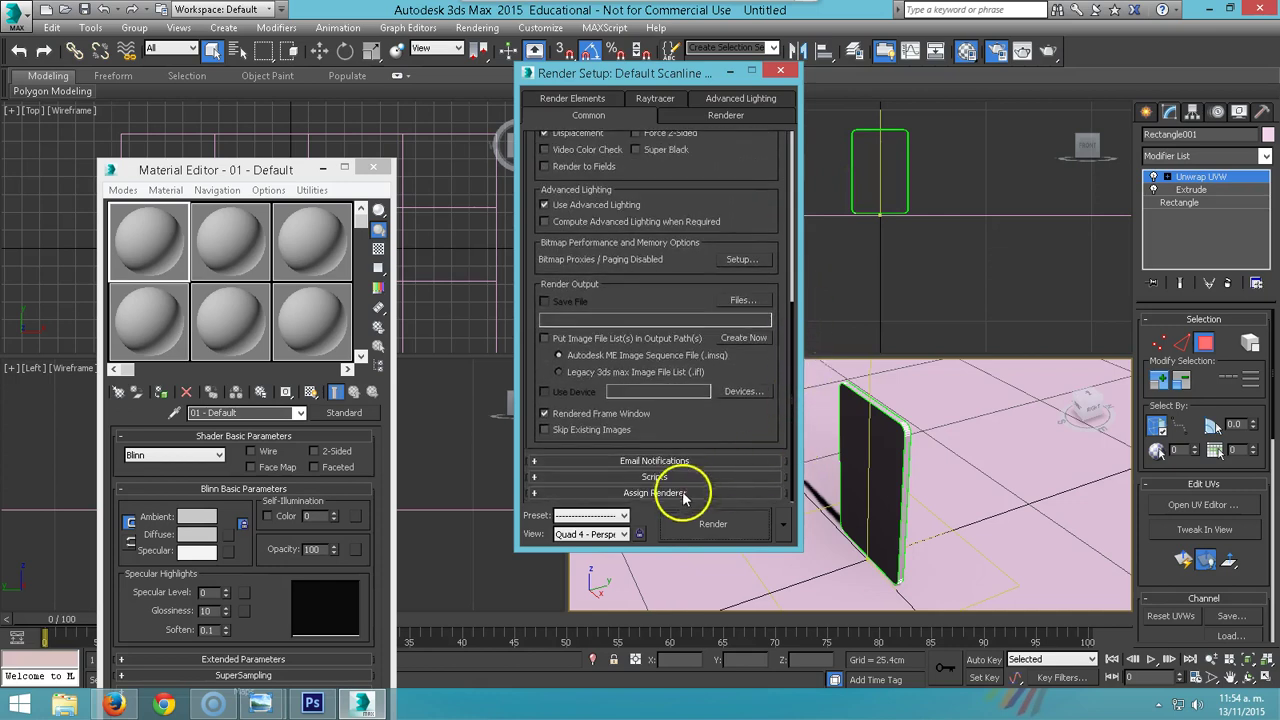
pyautogui.click(634, 494)
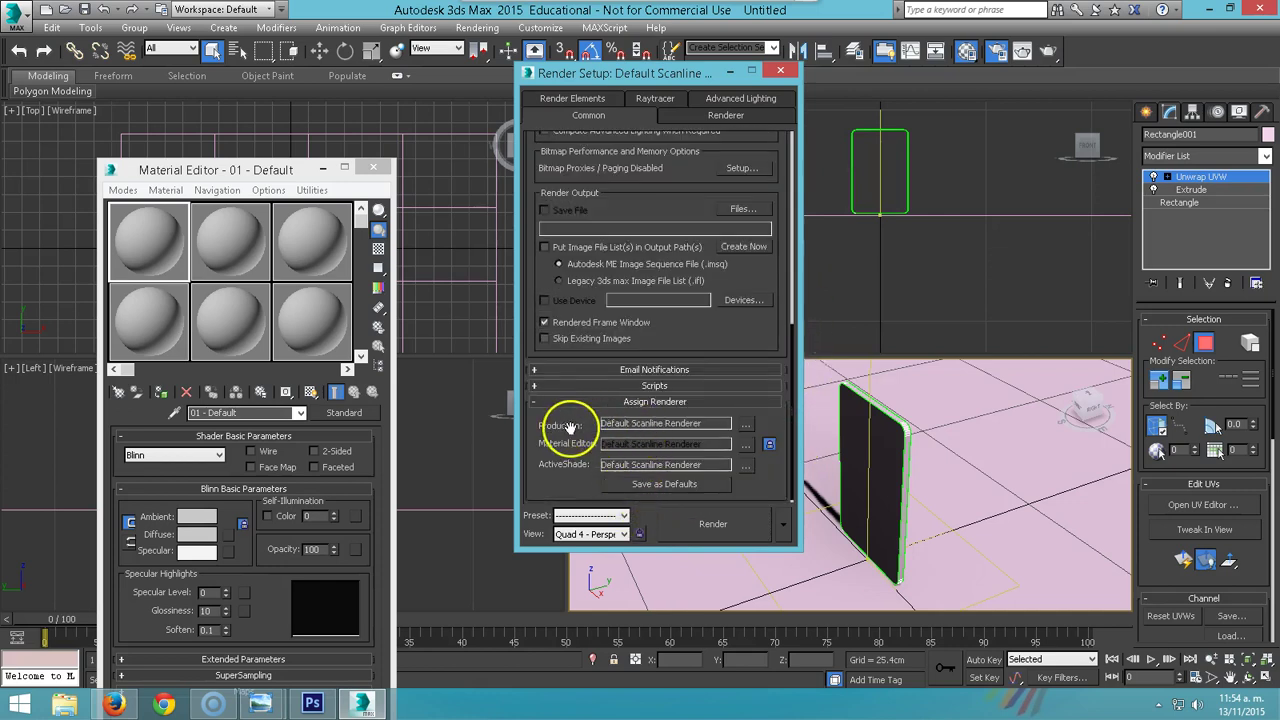
pyautogui.click(745, 424)
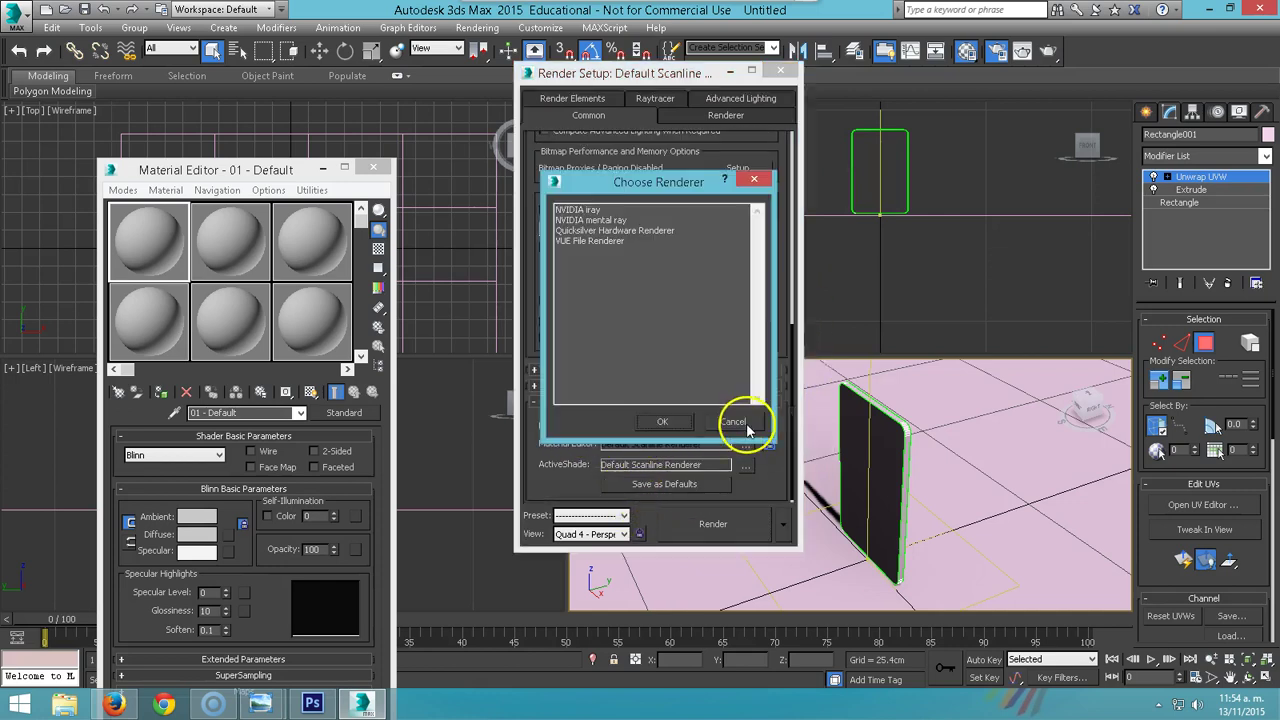
pyautogui.click(592, 222)
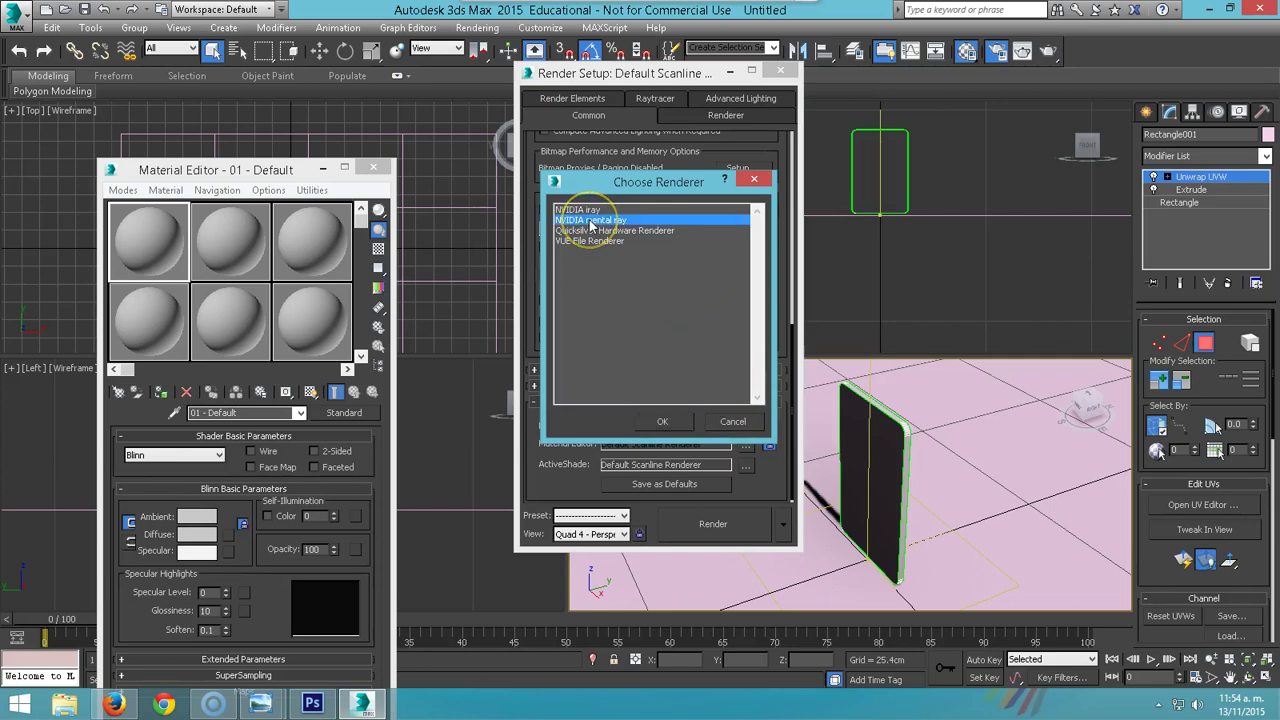
pyautogui.click(665, 422)
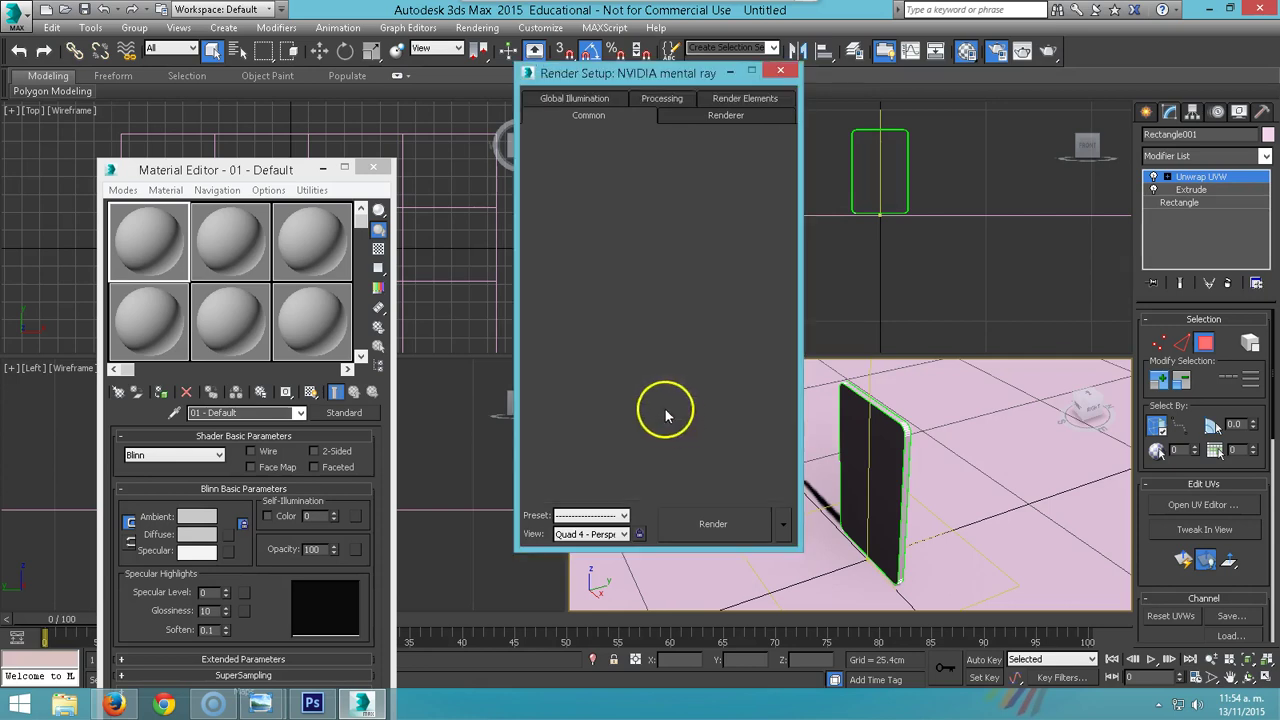
pyautogui.click(781, 73)
# Change the 01 - Default material's type from Standard to Arch & Design.
pyautogui.moveTo(286, 168); pyautogui.dragTo(316, 88)
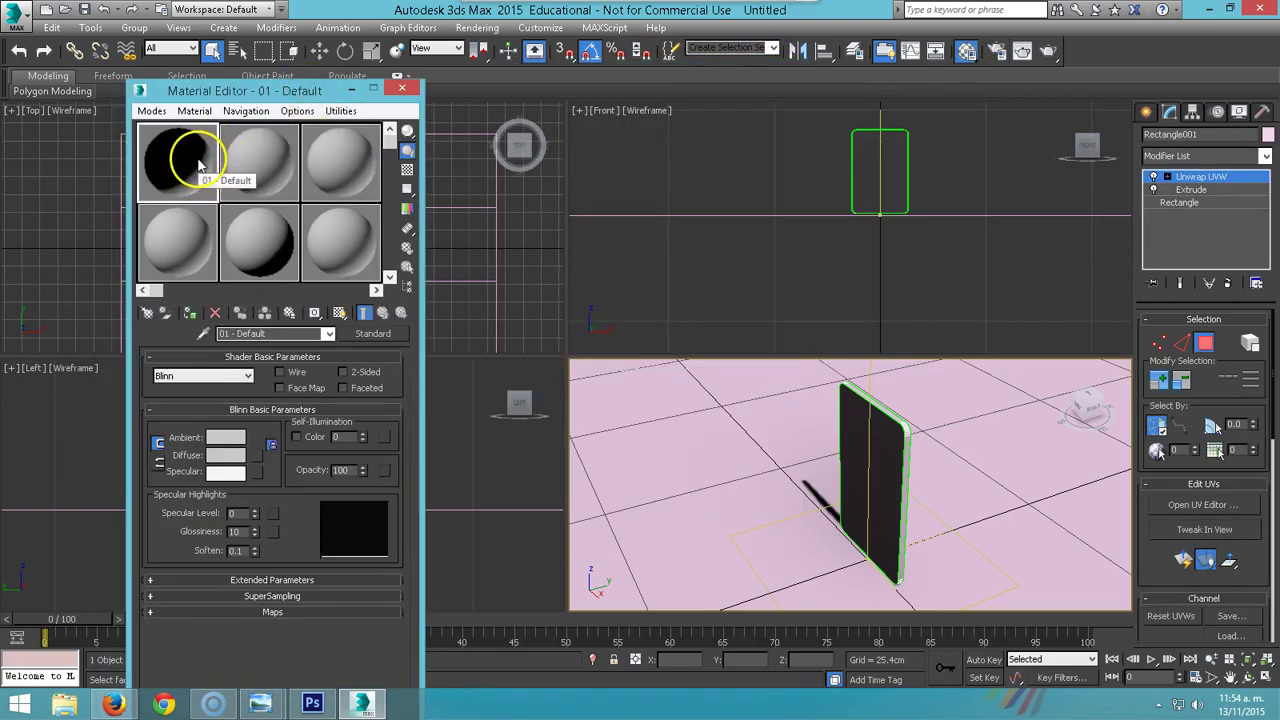
pyautogui.click(370, 333)
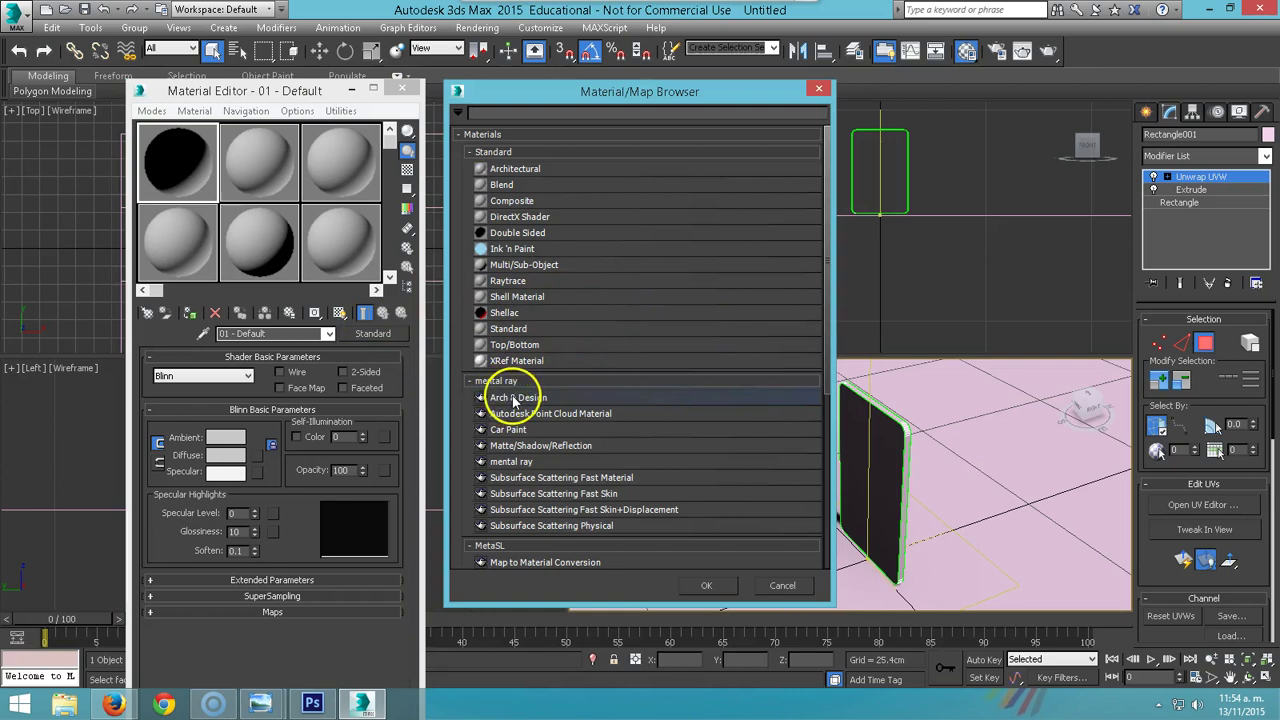
pyautogui.click(507, 399)
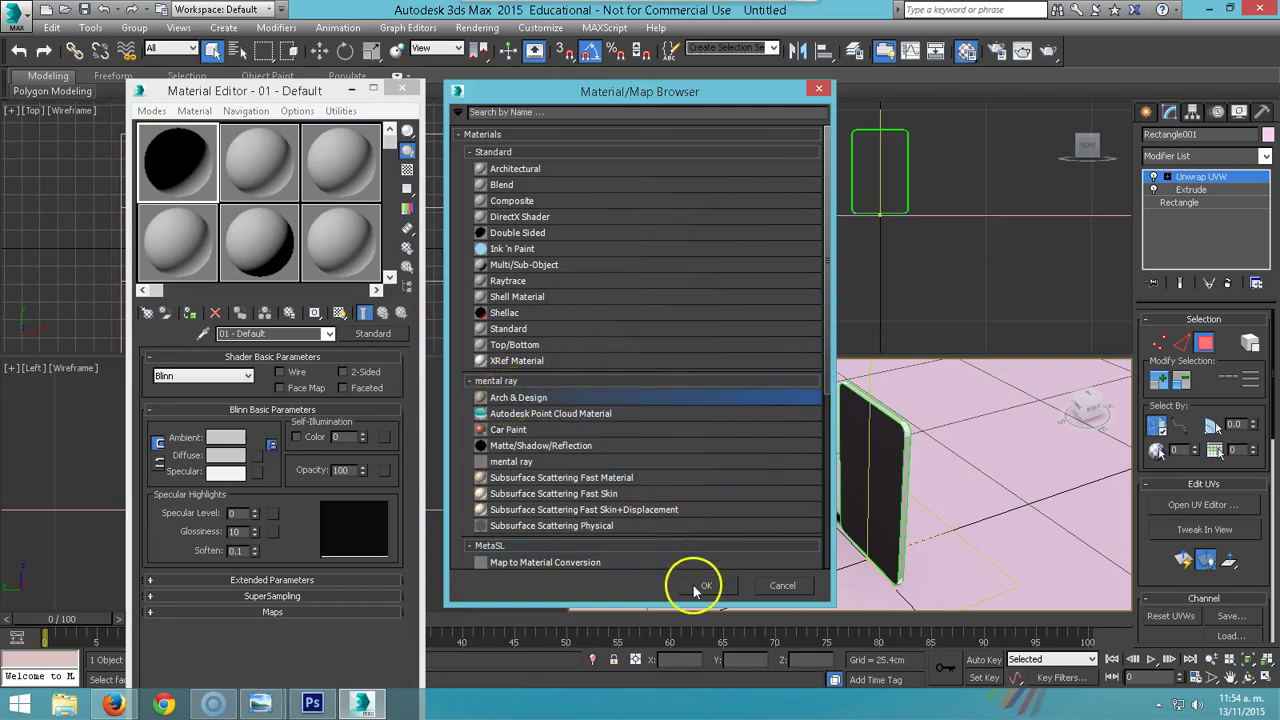
pyautogui.click(698, 586)
# Apply the Glossy Finish template to the Arch & Design material.
pyautogui.moveTo(320, 90); pyautogui.dragTo(590, 77)
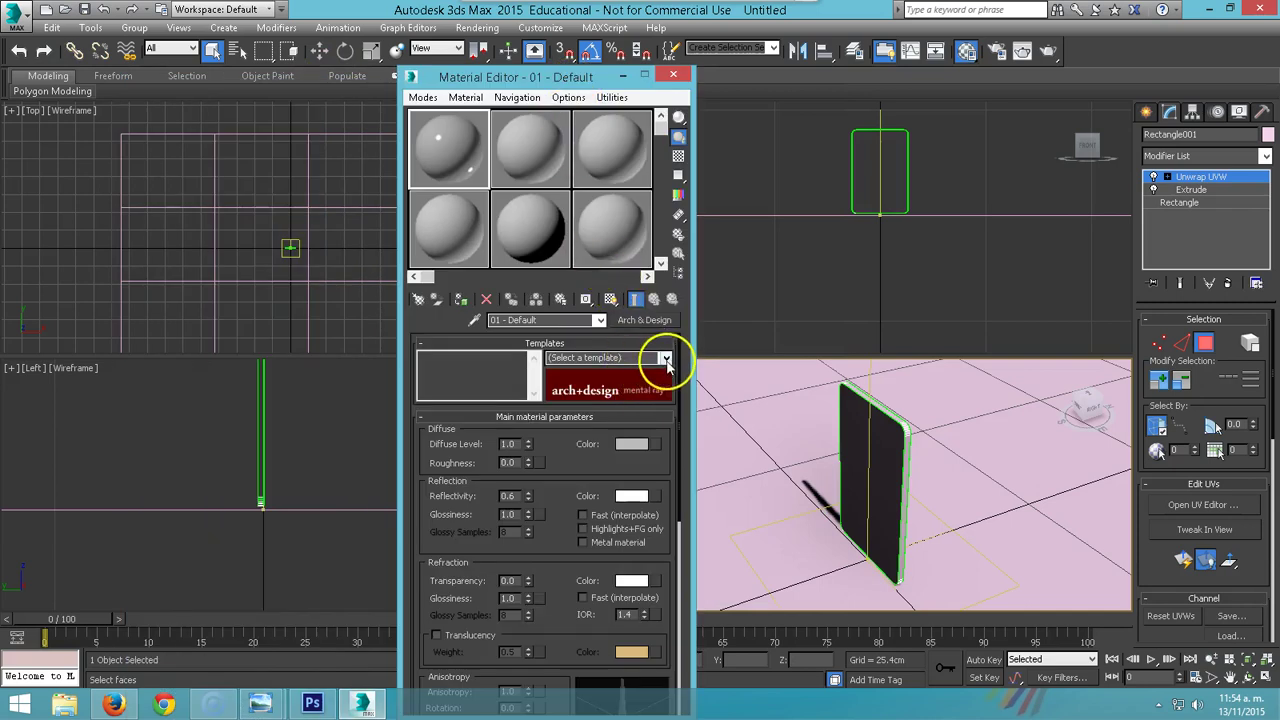
pyautogui.click(664, 357)
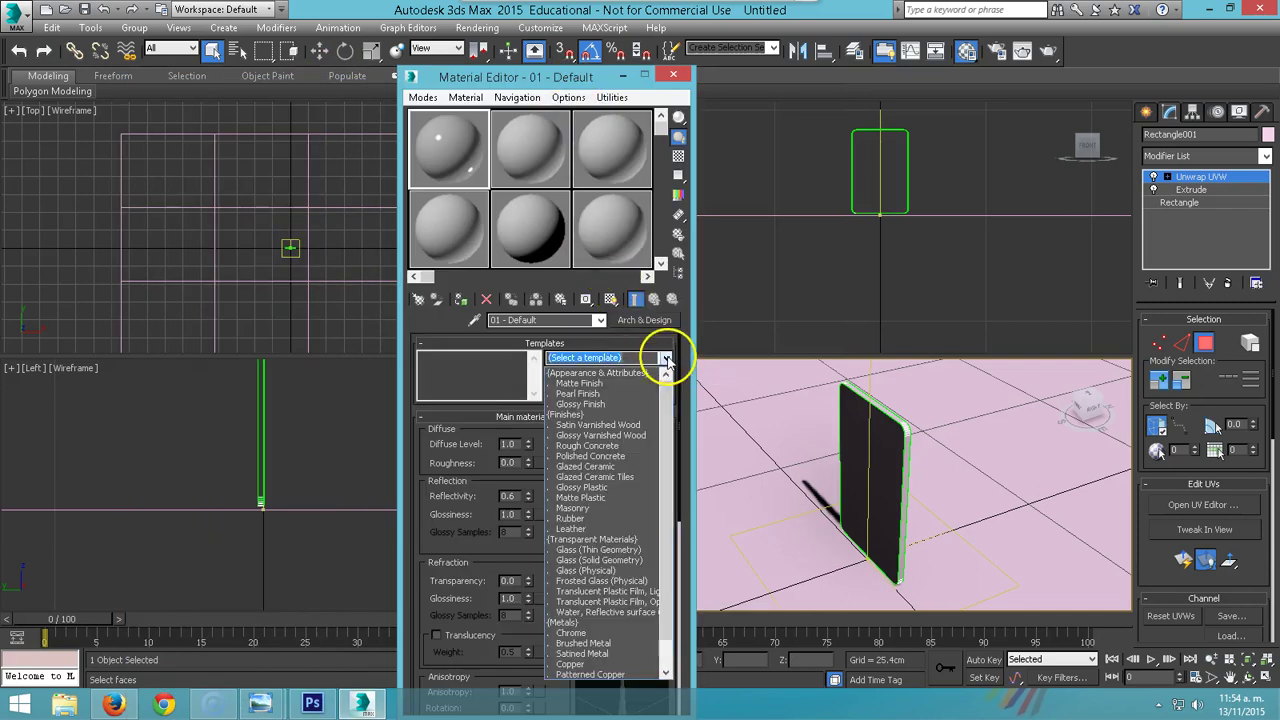
pyautogui.click(572, 402)
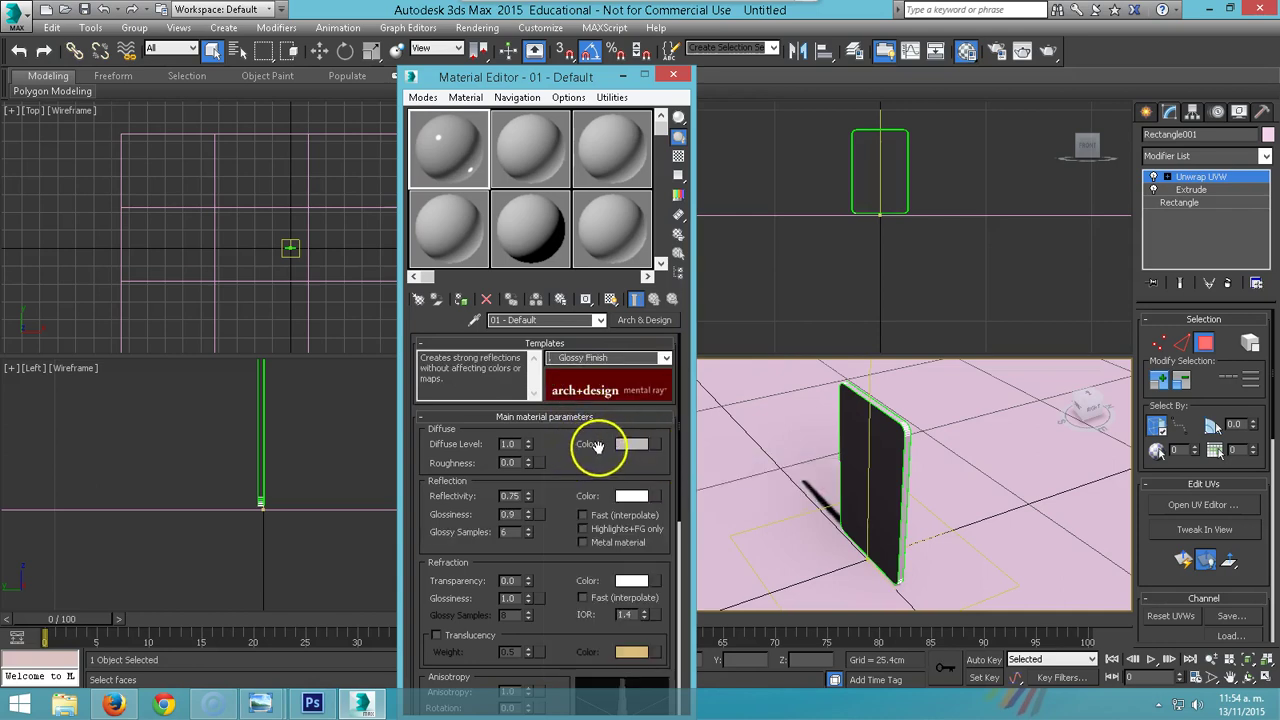
# Load Desktop\1.jpg as a Bitmap in the material's Diffuse map slot.
pyautogui.click(655, 442)
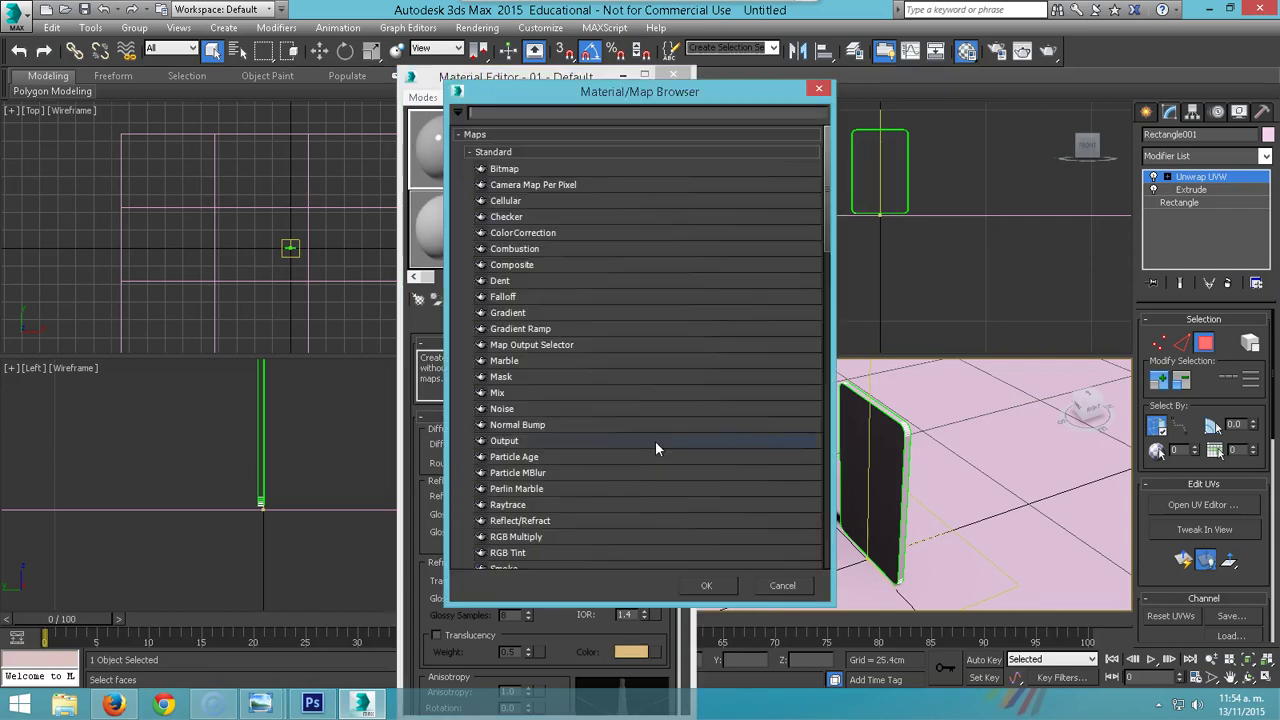
pyautogui.click(503, 172)
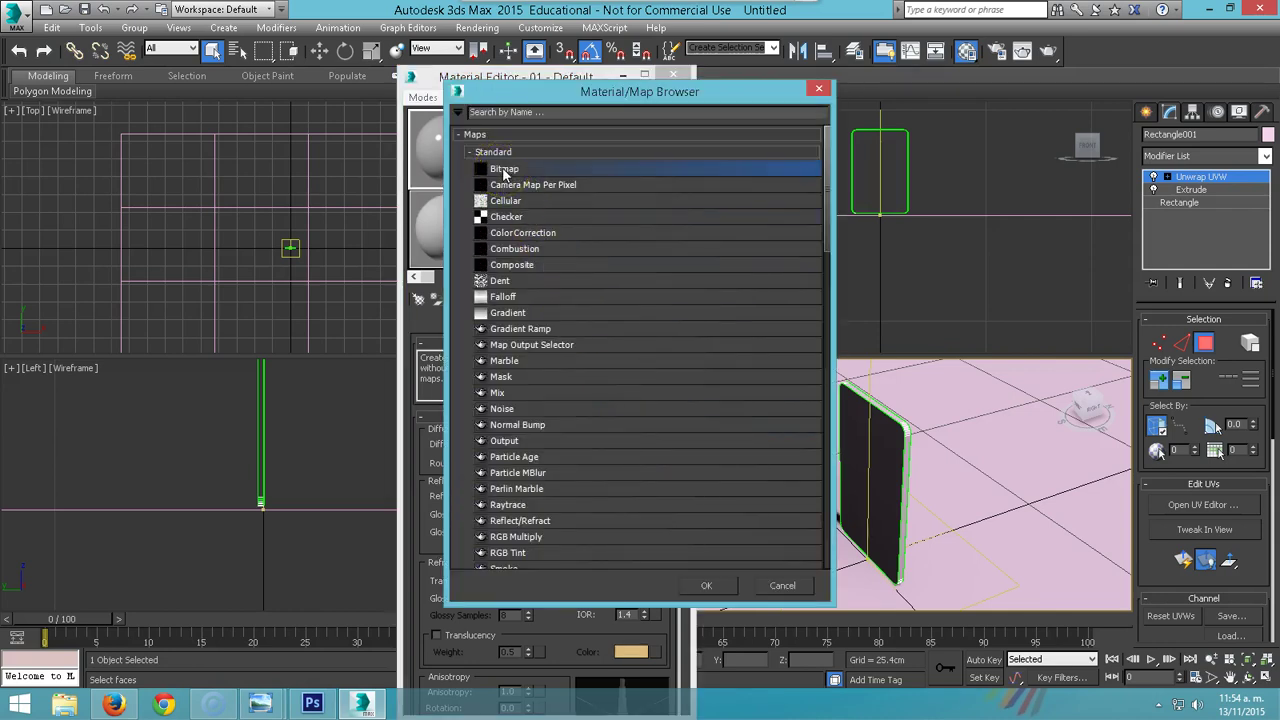
pyautogui.click(706, 585)
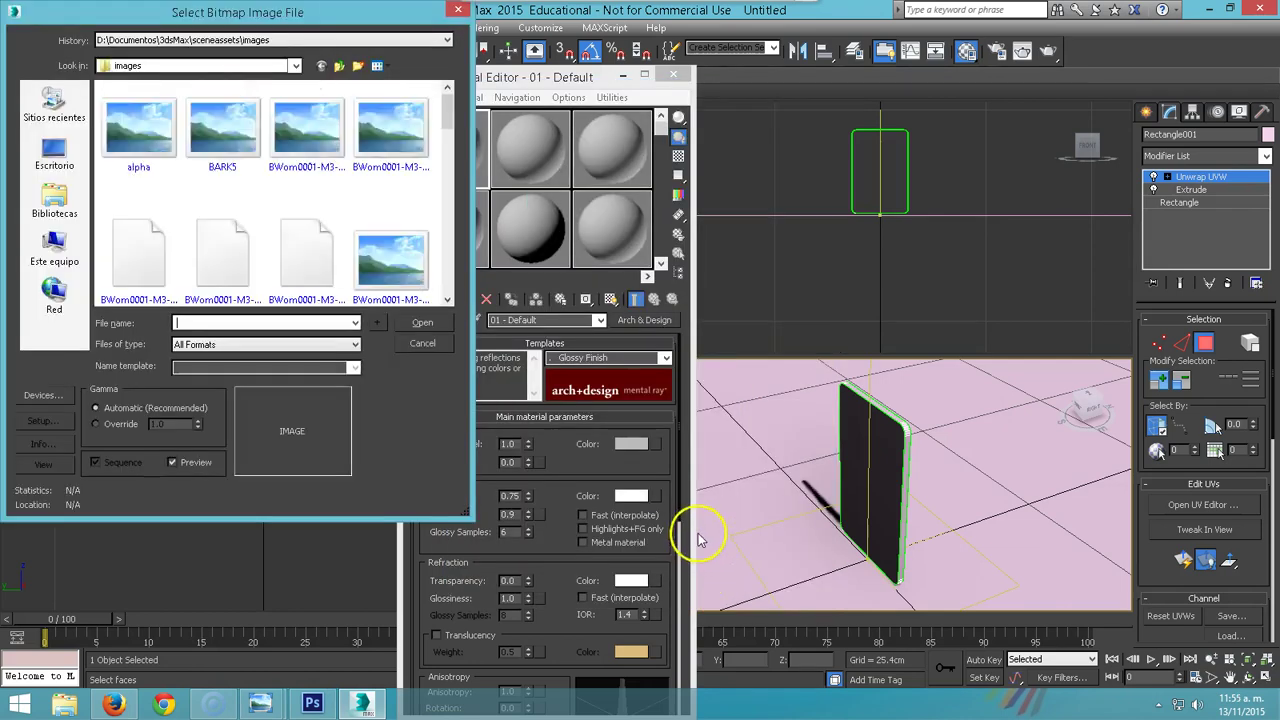
pyautogui.click(55, 152)
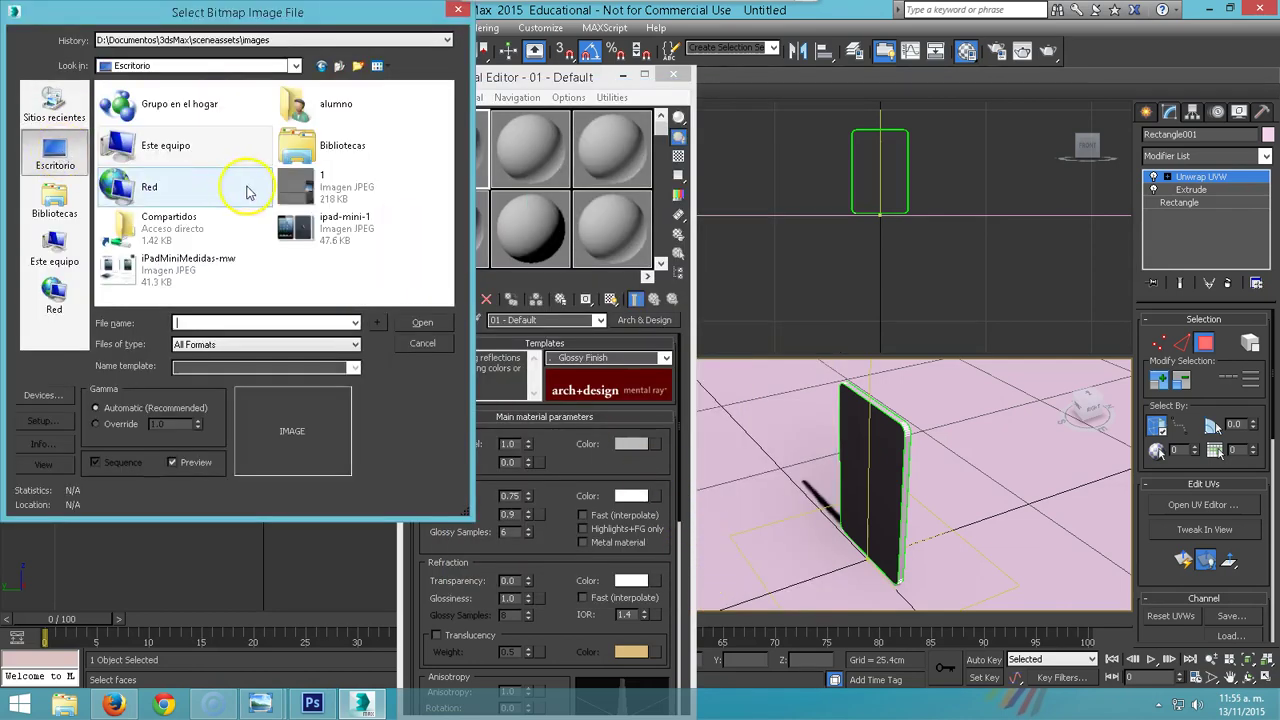
pyautogui.click(328, 193)
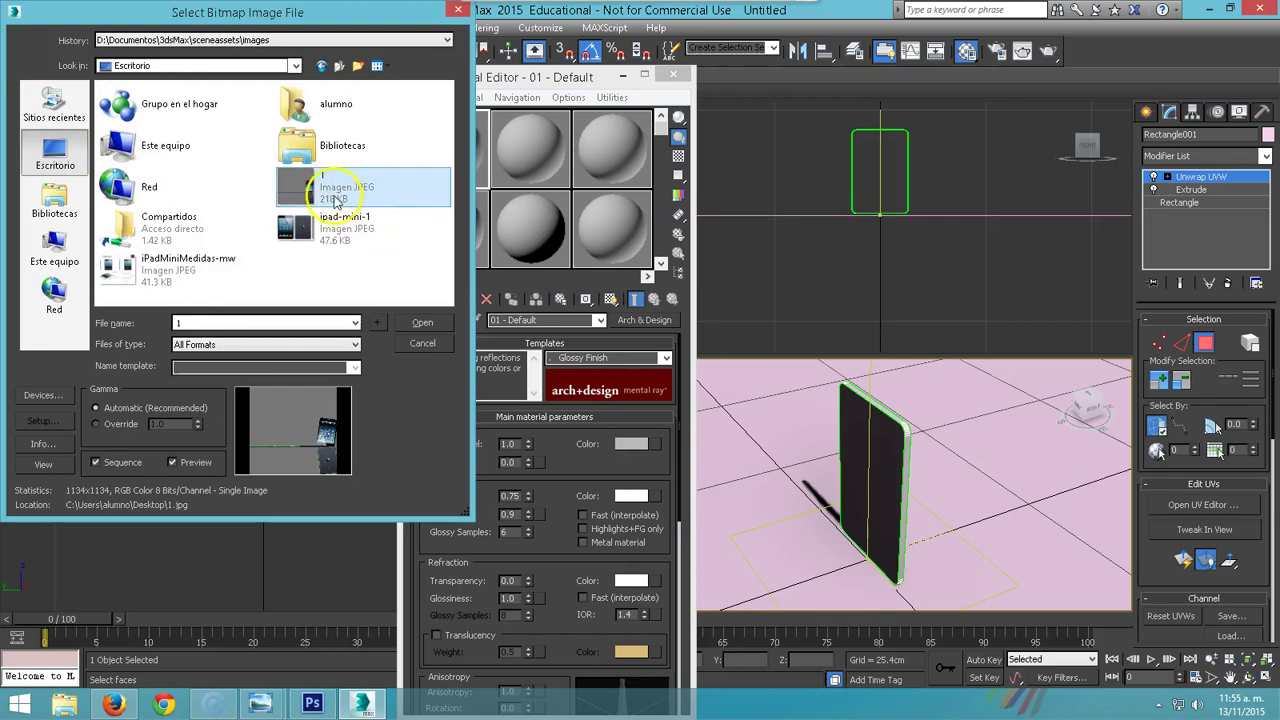
pyautogui.click(423, 324)
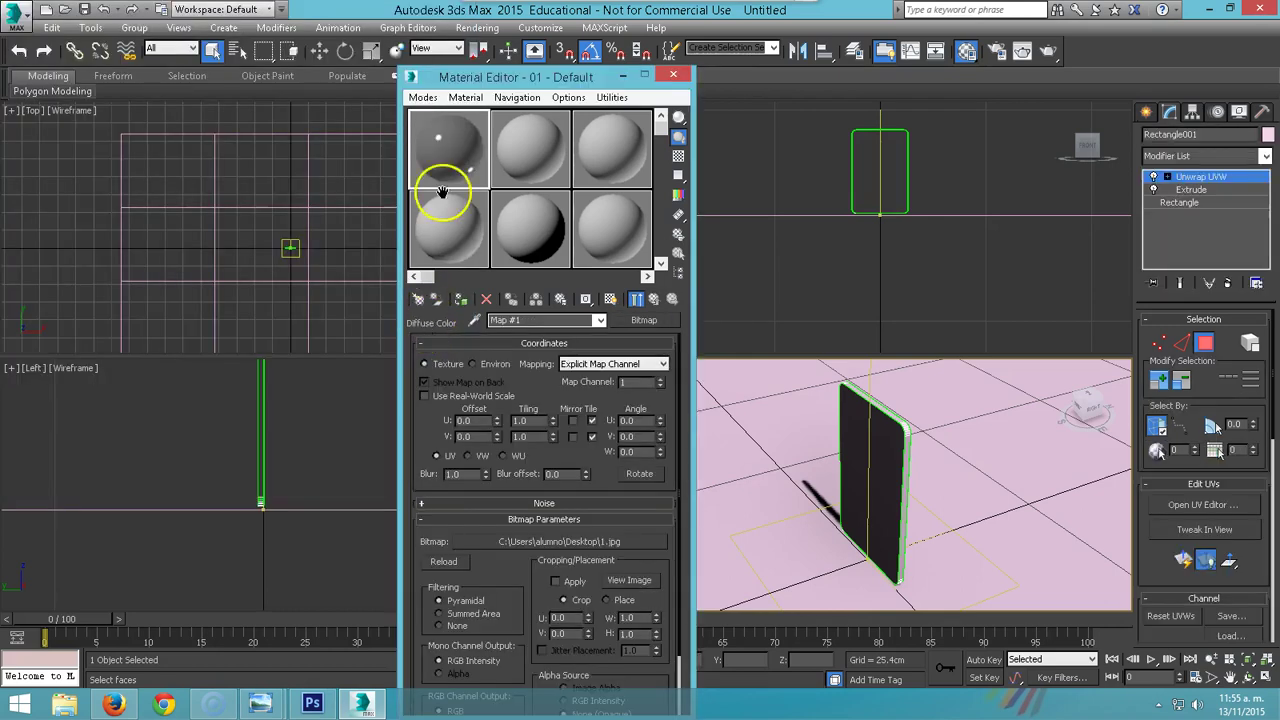
# Apply the material to the iPad box and show its texture in the viewport.
pyautogui.moveTo(449, 152); pyautogui.dragTo(882, 448)
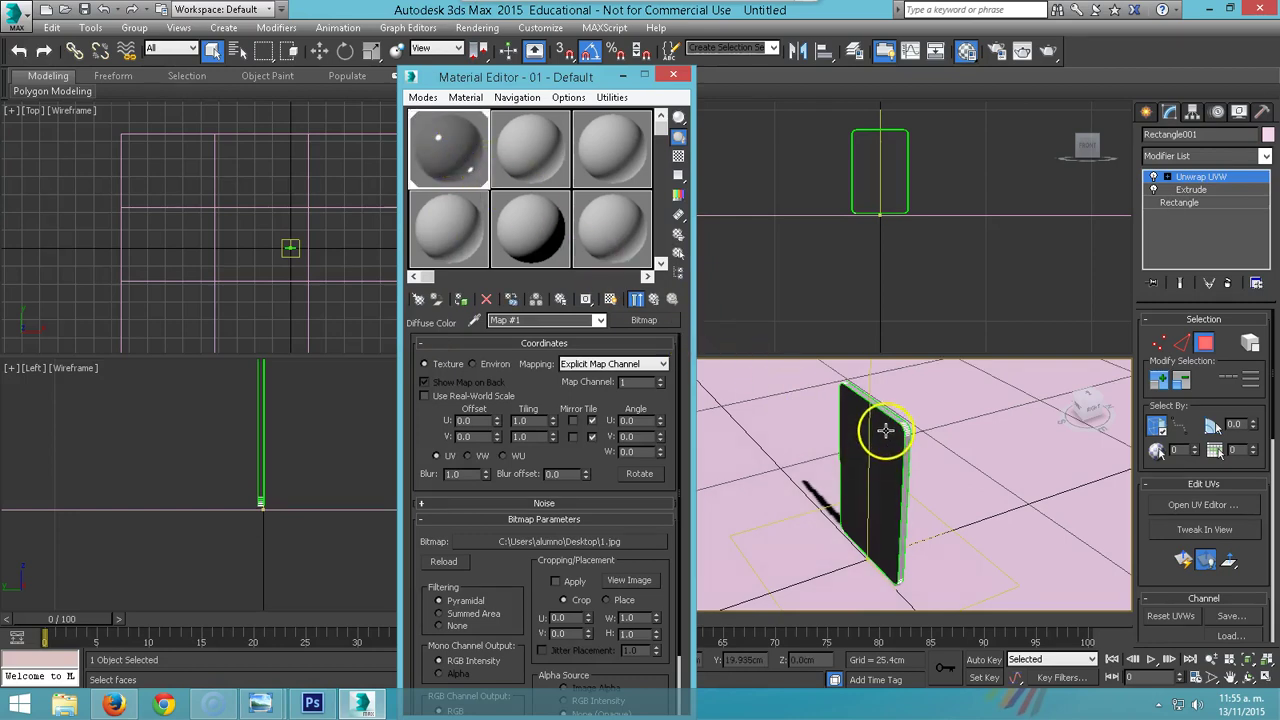
pyautogui.click(609, 298)
pyautogui.moveTo(983, 491)
pyautogui.keyDown('alt'); pyautogui.mouseDown(button='middle')
pyautogui.moveTo(777, 449)
pyautogui.moveTo(943, 434)
pyautogui.moveTo(1029, 466)
pyautogui.moveTo(849, 466)
pyautogui.moveTo(863, 457)
pyautogui.mouseUp(button='middle'); pyautogui.keyUp('alt')
# Rotate the whole iPad slab to X -90°, Y -90°, Z 0° so its screen stands upright.
pyautogui.click(858, 450)
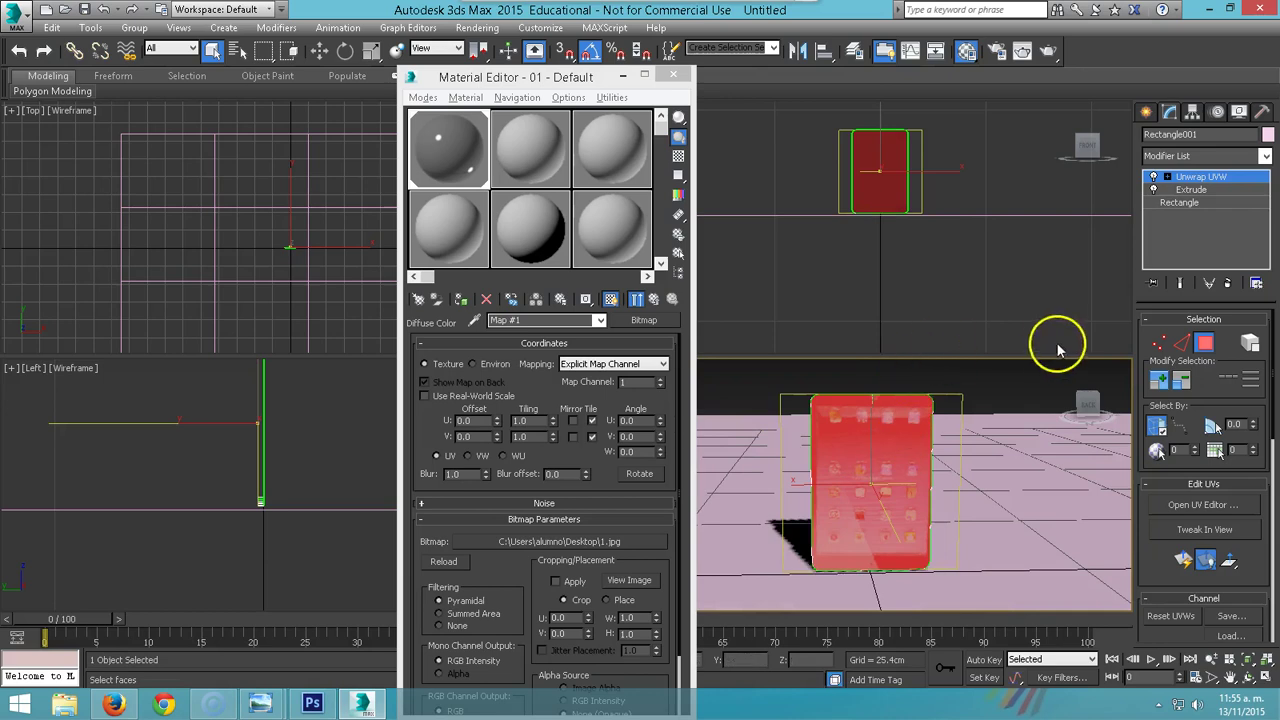
pyautogui.click(1204, 343)
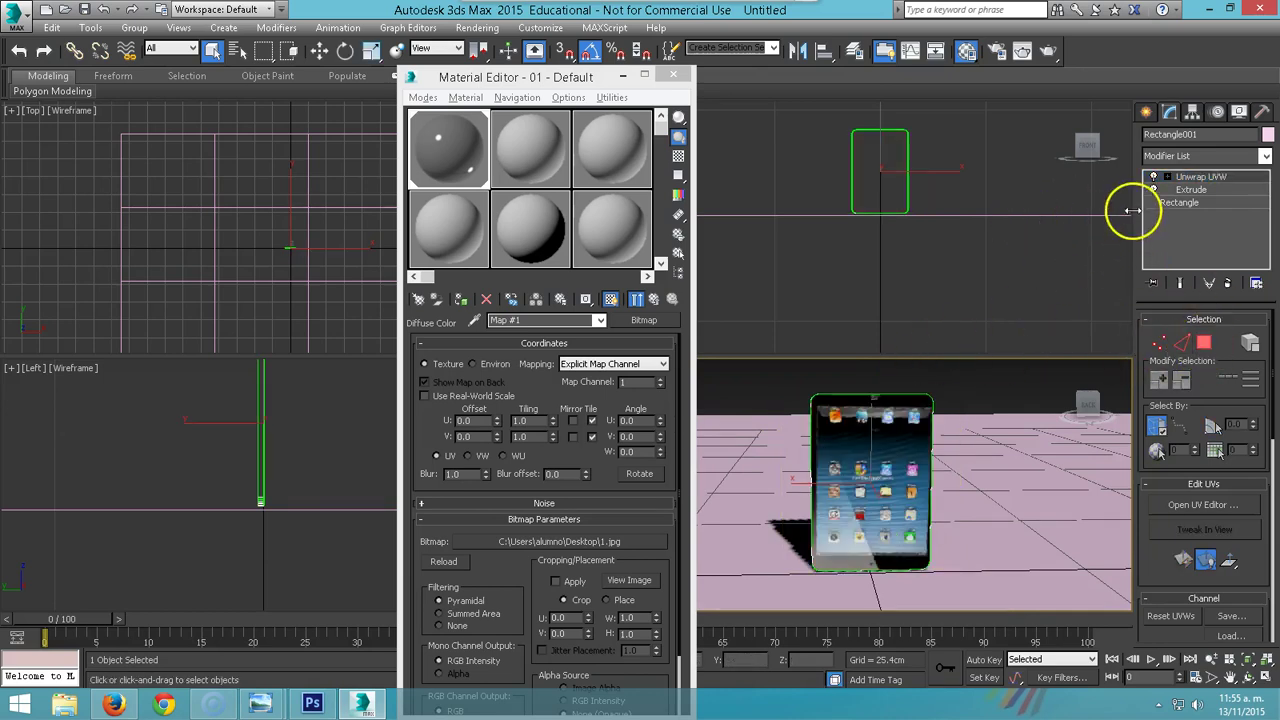
pyautogui.click(906, 166)
pyautogui.rightClick(912, 180)
pyautogui.click(923, 193)
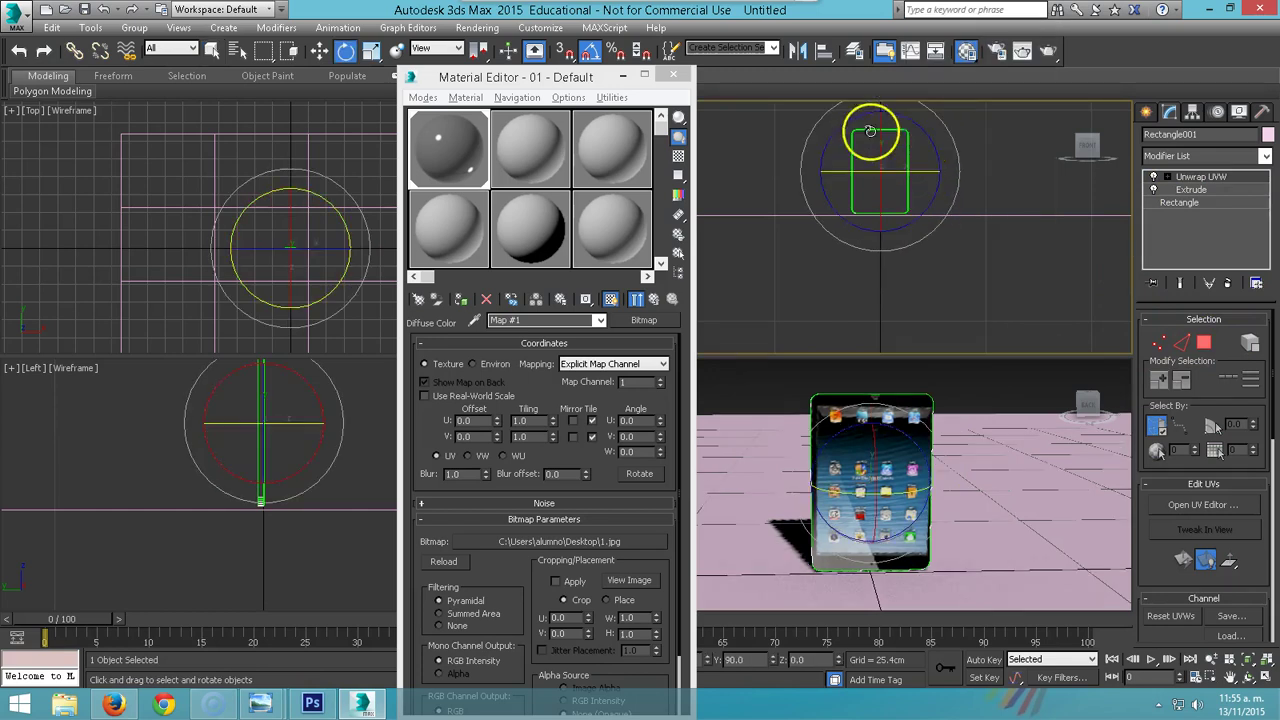
pyautogui.moveTo(938, 137)
pyautogui.mouseDown()
pyautogui.moveTo(928, 298)
pyautogui.moveTo(869, 343)
pyautogui.mouseUp()
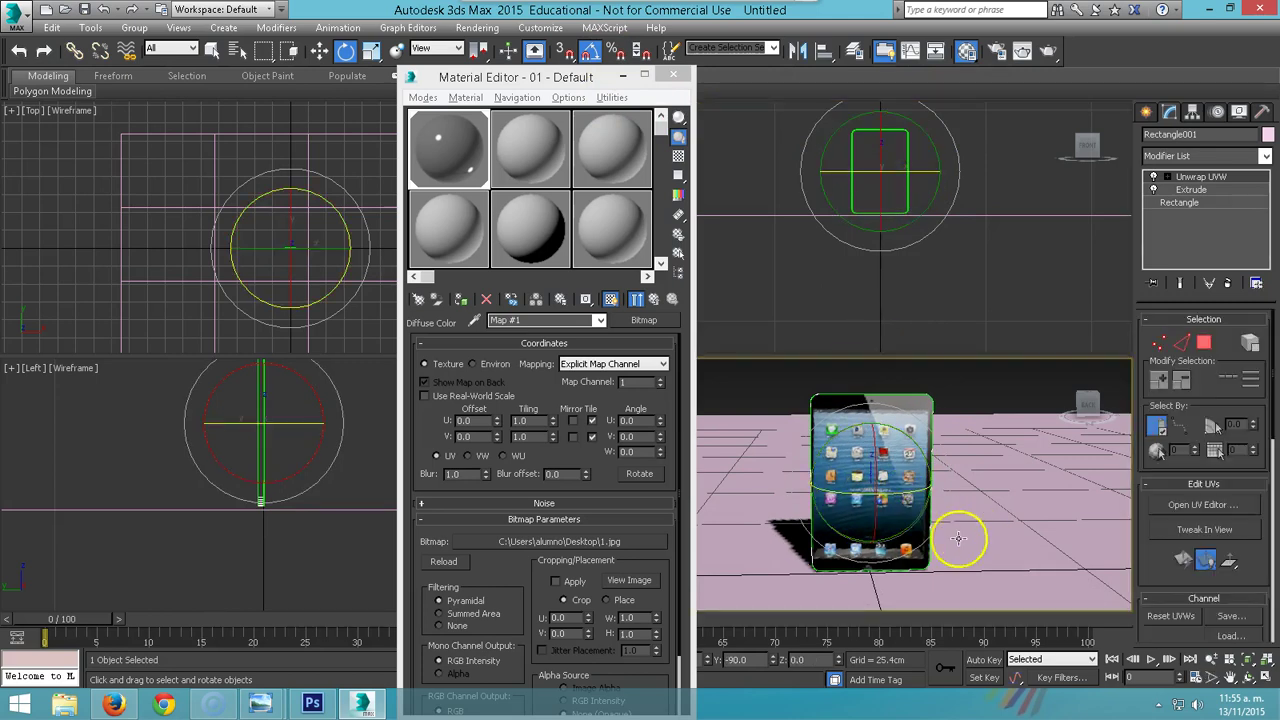
pyautogui.moveTo(957, 534); pyautogui.dragTo(799, 543)
pyautogui.moveTo(799, 543)
pyautogui.keyDown('alt'); pyautogui.mouseDown(button='middle')
pyautogui.moveTo(666, 529)
pyautogui.moveTo(977, 517)
pyautogui.moveTo(873, 545)
pyautogui.mouseUp(button='middle'); pyautogui.keyUp('alt')
pyautogui.moveTo(462, 78)
pyautogui.mouseDown()
pyautogui.moveTo(462, 94)
pyautogui.moveTo(360, 89)
pyautogui.mouseUp()
# Assign material slot 2 to Plane001 and change it from Standard to mental ray Car Paint.
pyautogui.click(403, 165)
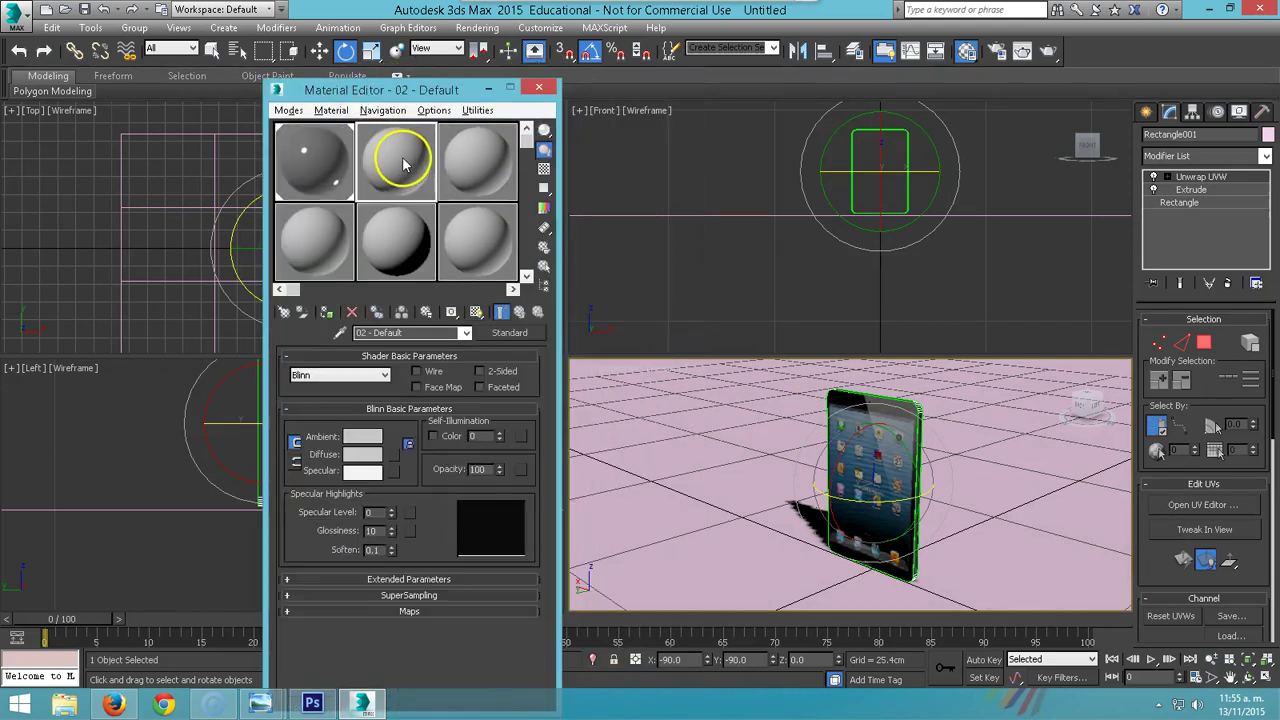
pyautogui.moveTo(398, 165); pyautogui.dragTo(669, 458)
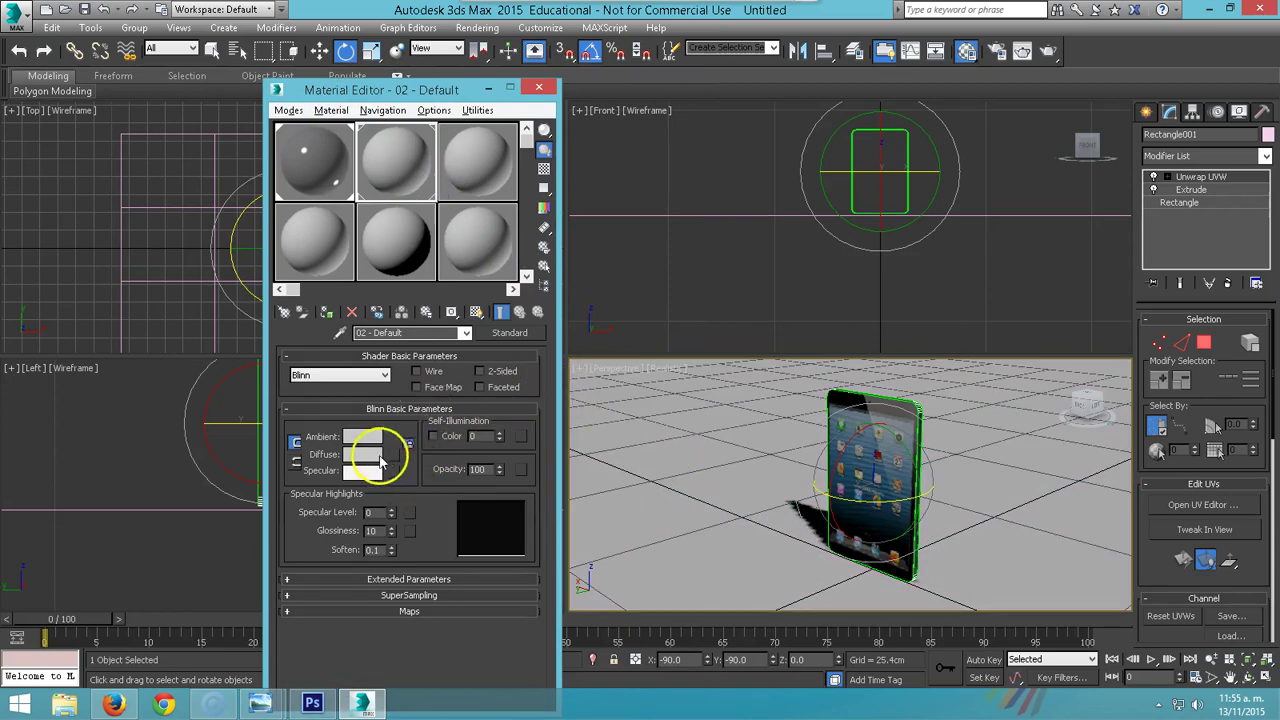
pyautogui.click(510, 332)
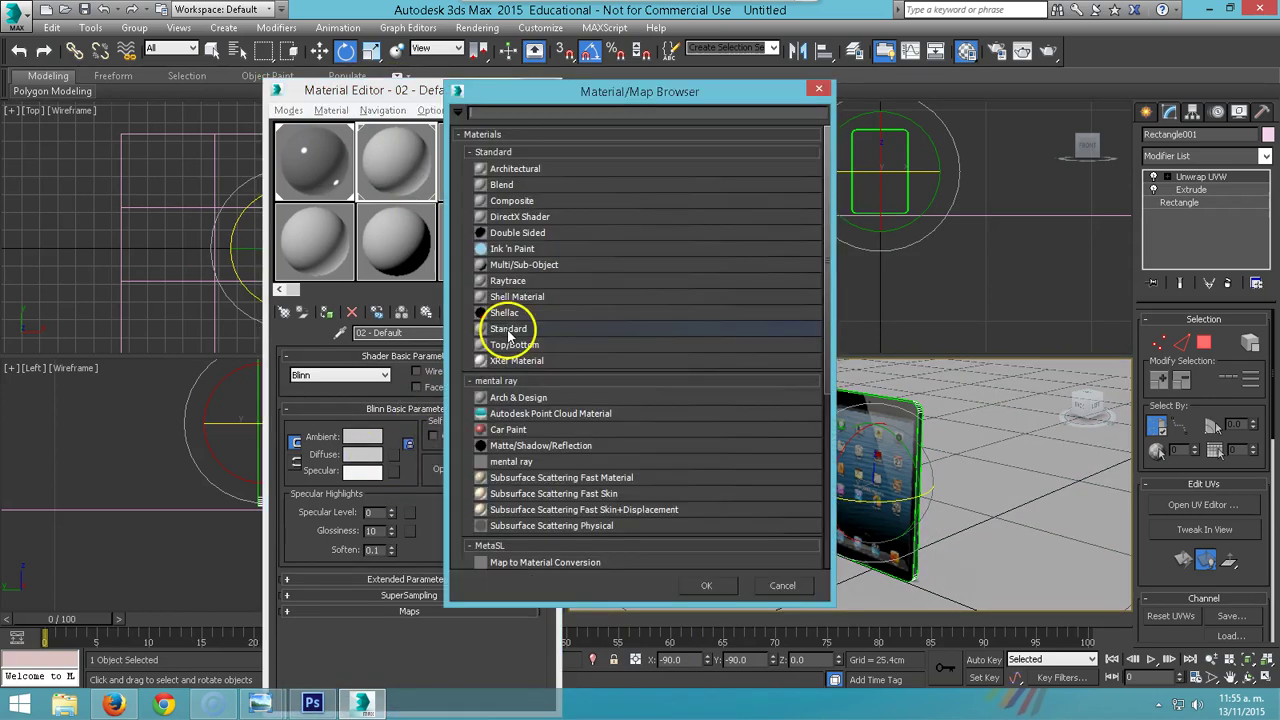
pyautogui.click(496, 381)
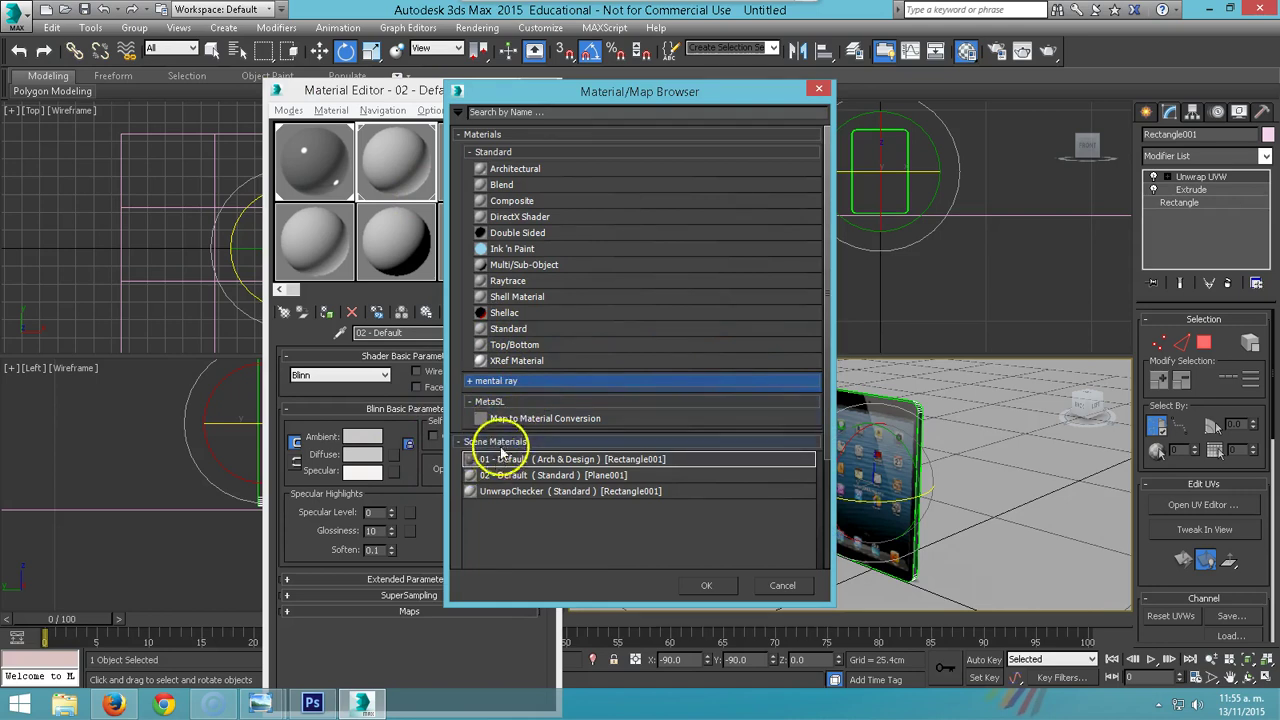
pyautogui.moveTo(829, 257)
pyautogui.mouseDown()
pyautogui.moveTo(829, 420)
pyautogui.moveTo(815, 211)
pyautogui.mouseUp()
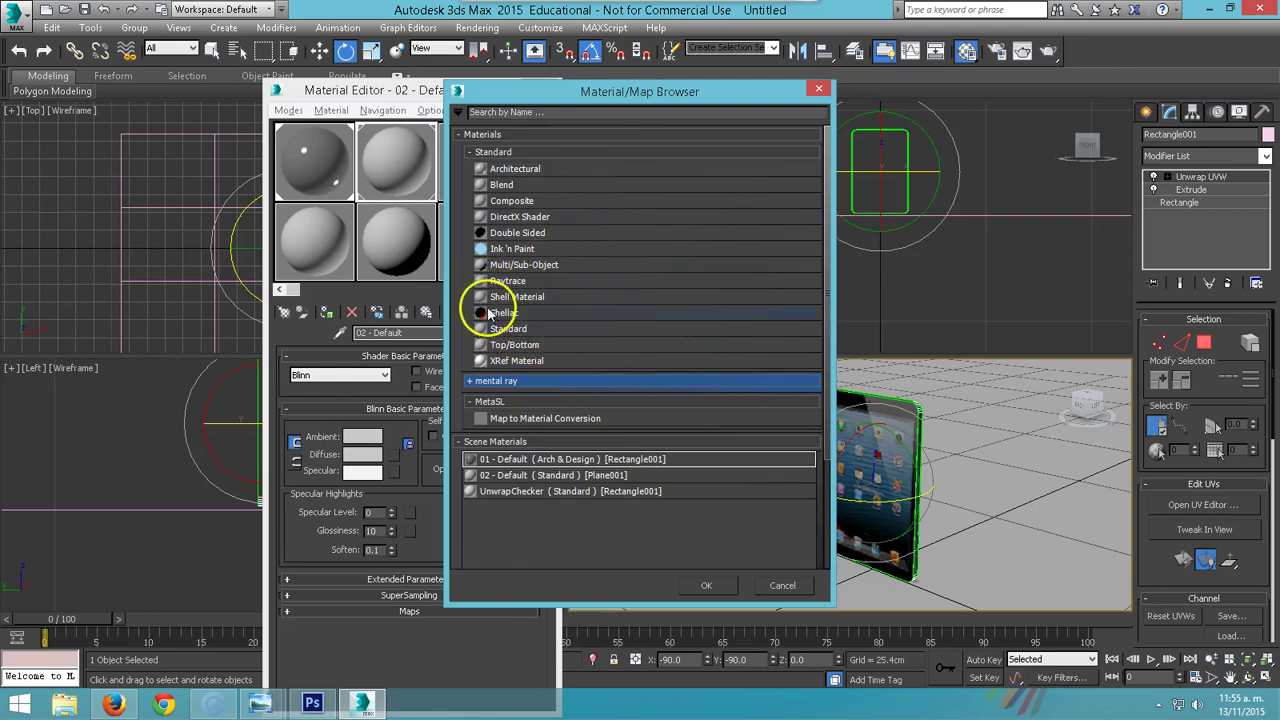
pyautogui.click(468, 383)
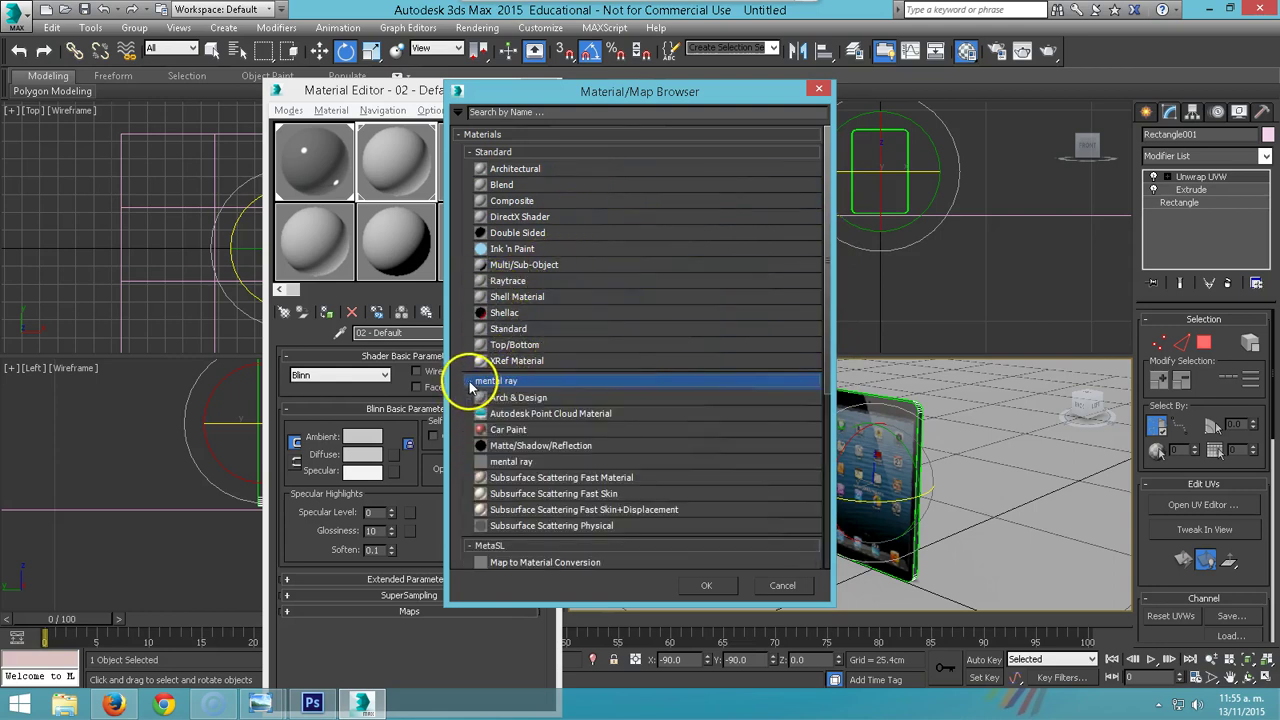
pyautogui.click(521, 434)
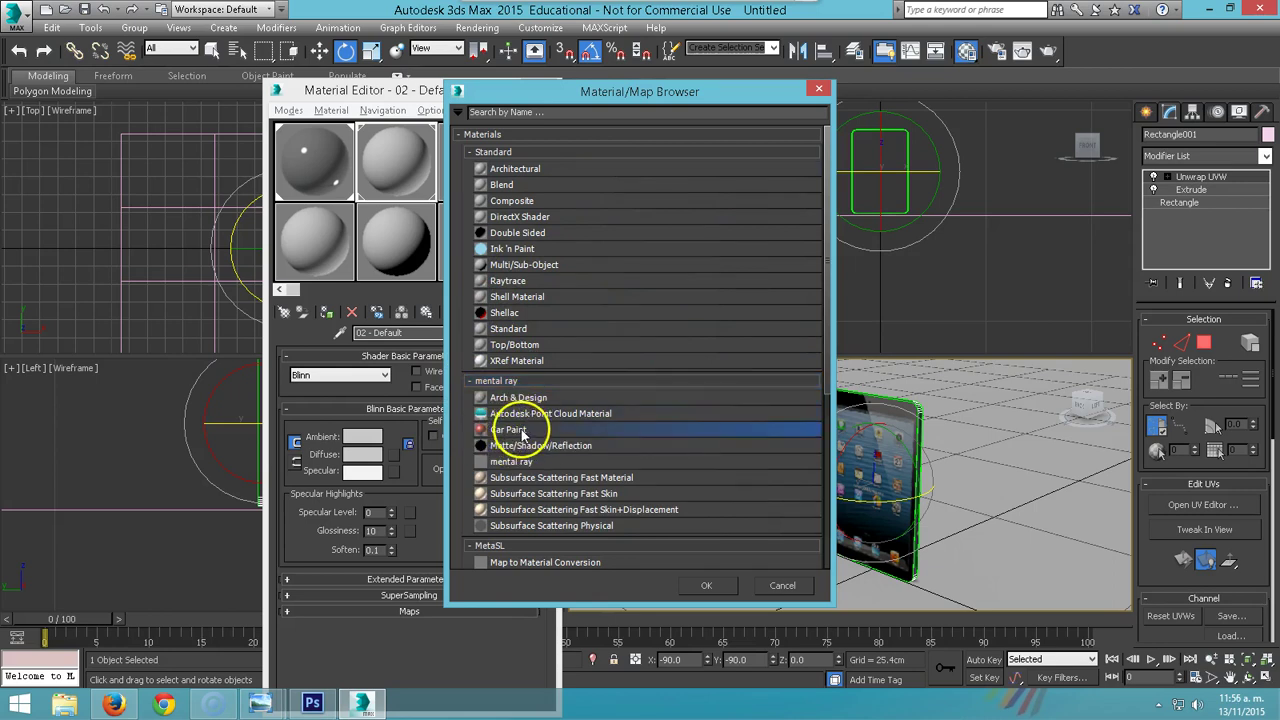
pyautogui.click(706, 586)
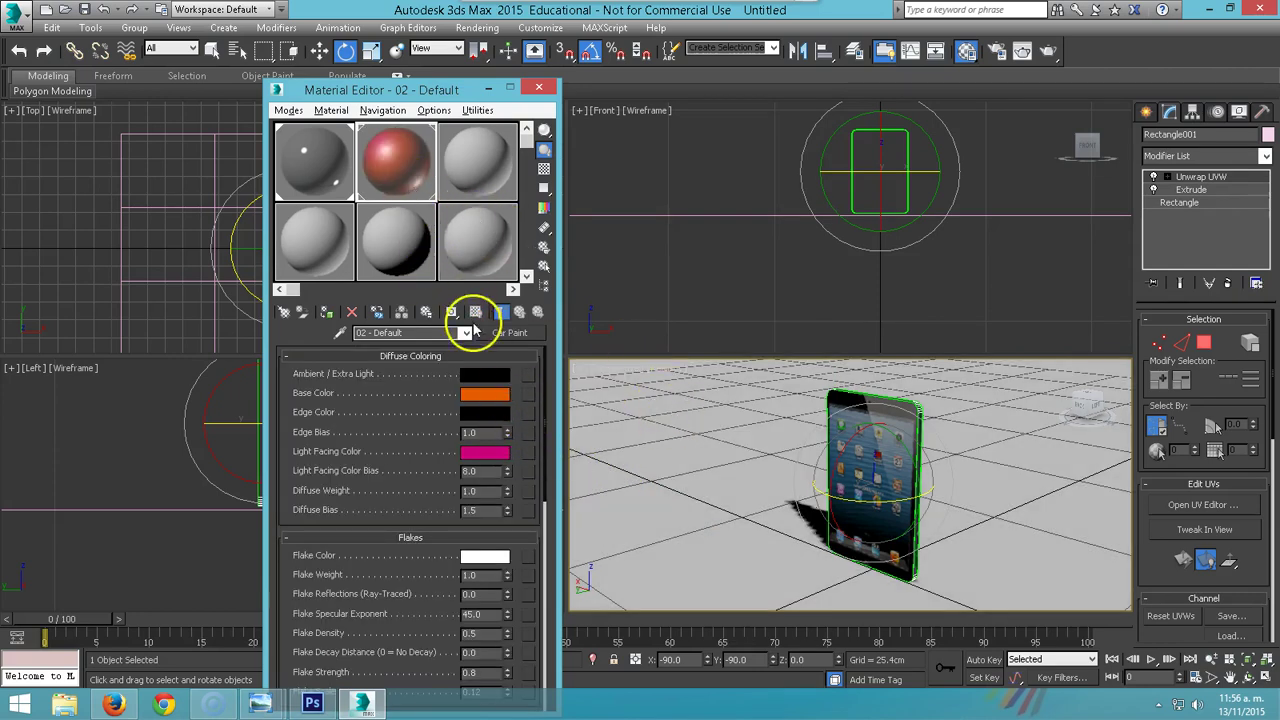
# Apply the orange Car Paint material to Plane001 and test-render the iPad on it.
pyautogui.moveTo(400, 163); pyautogui.dragTo(620, 455)
pyautogui.click(735, 445)
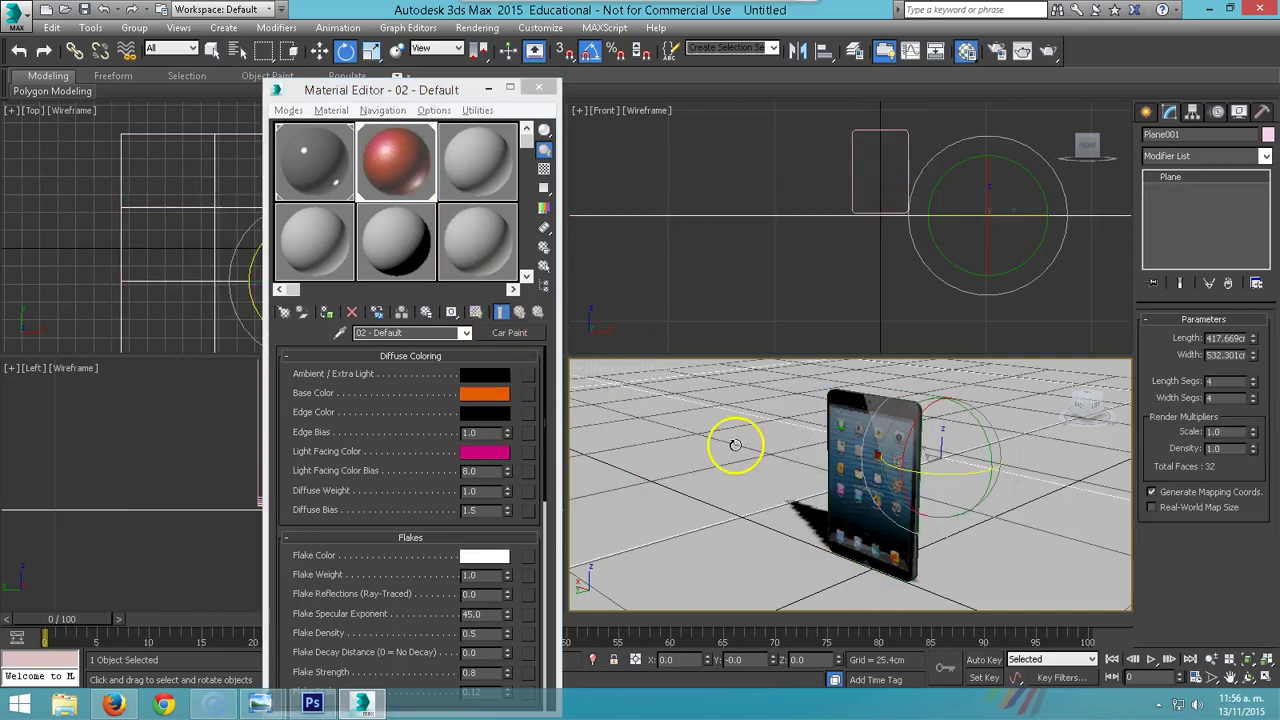
pyautogui.click(1050, 52)
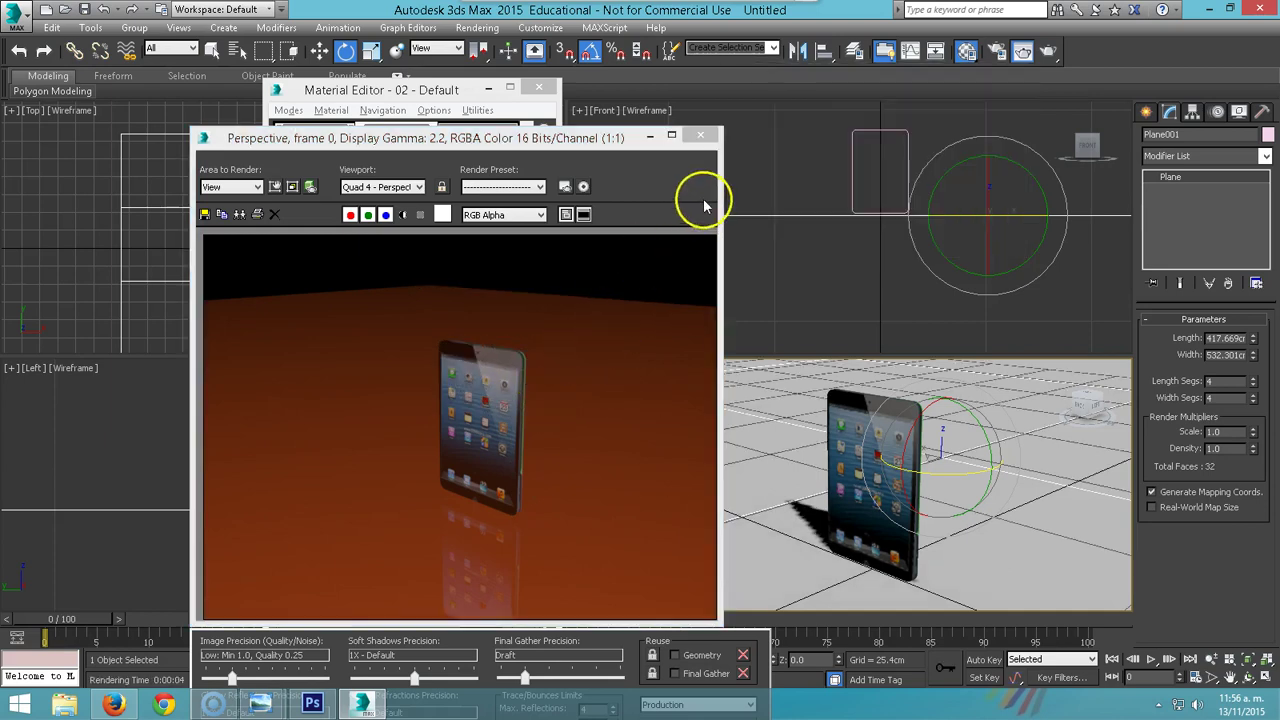
pyautogui.click(705, 137)
pyautogui.moveTo(408, 95); pyautogui.dragTo(242, 352)
pyautogui.click(1147, 112)
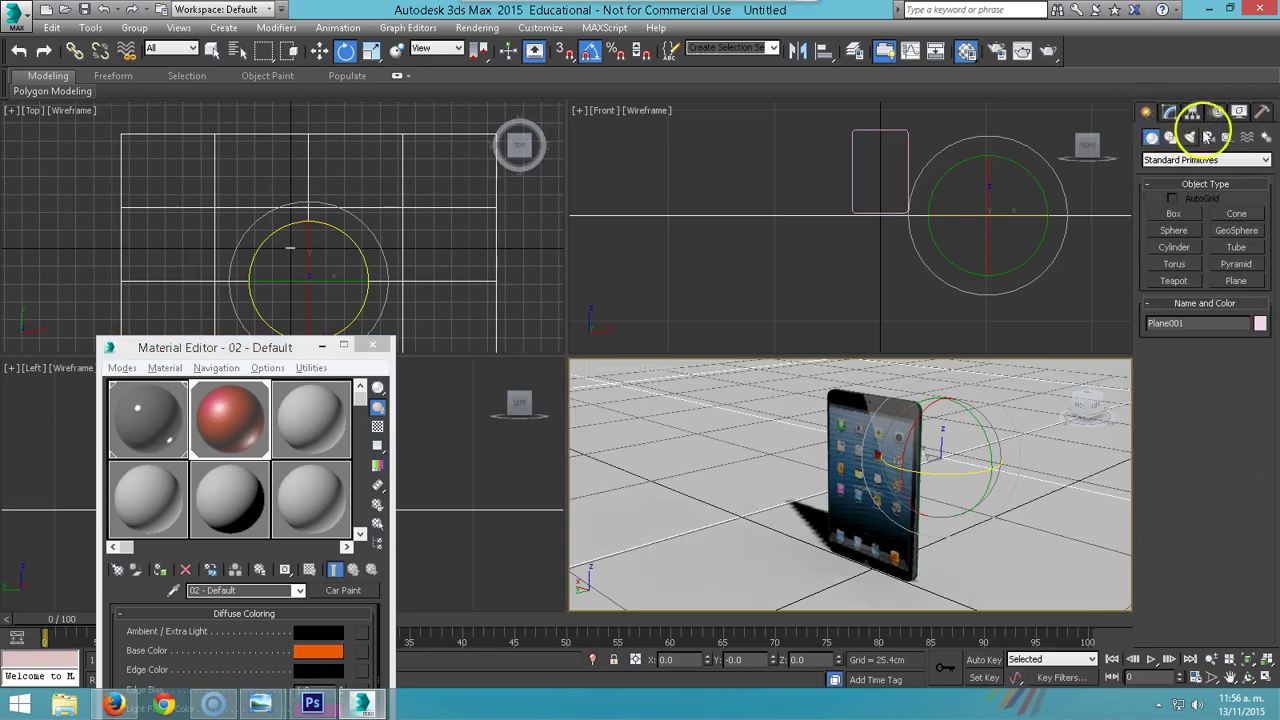
# Place a Daylight system compass in Perspective, declining exposure control, and set the sun's height.
pyautogui.click(1266, 140)
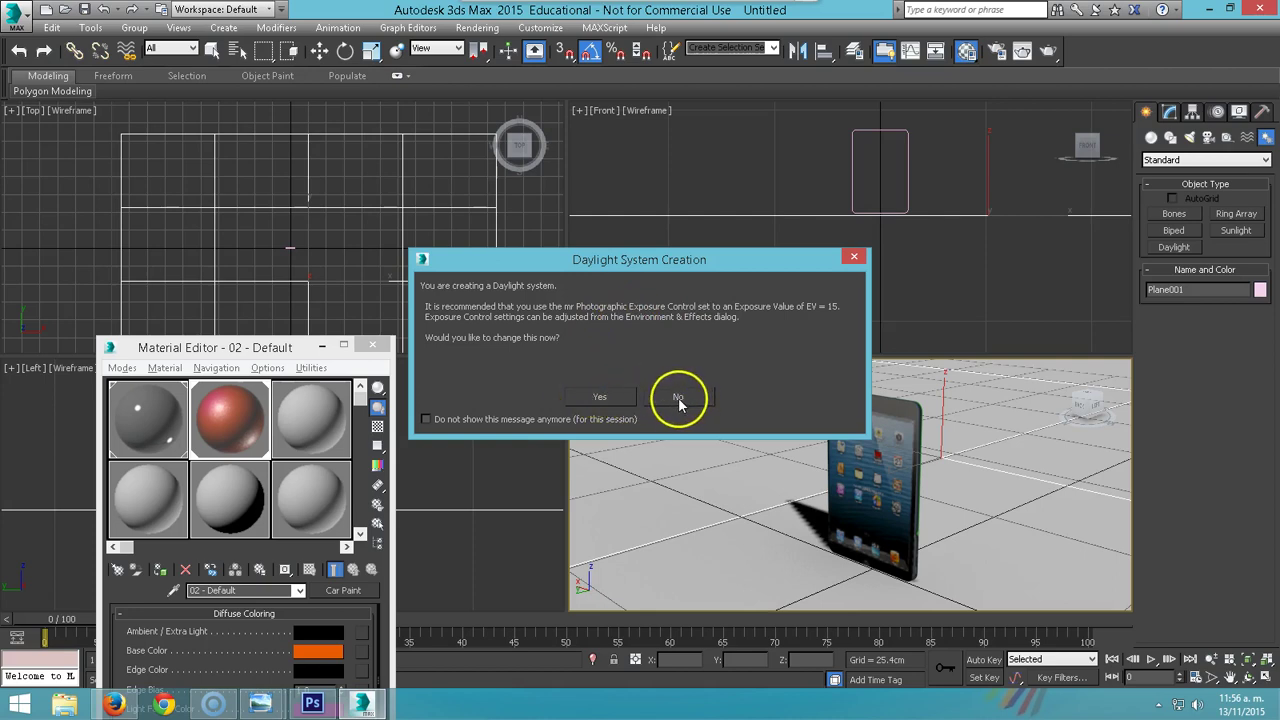
pyautogui.click(678, 397)
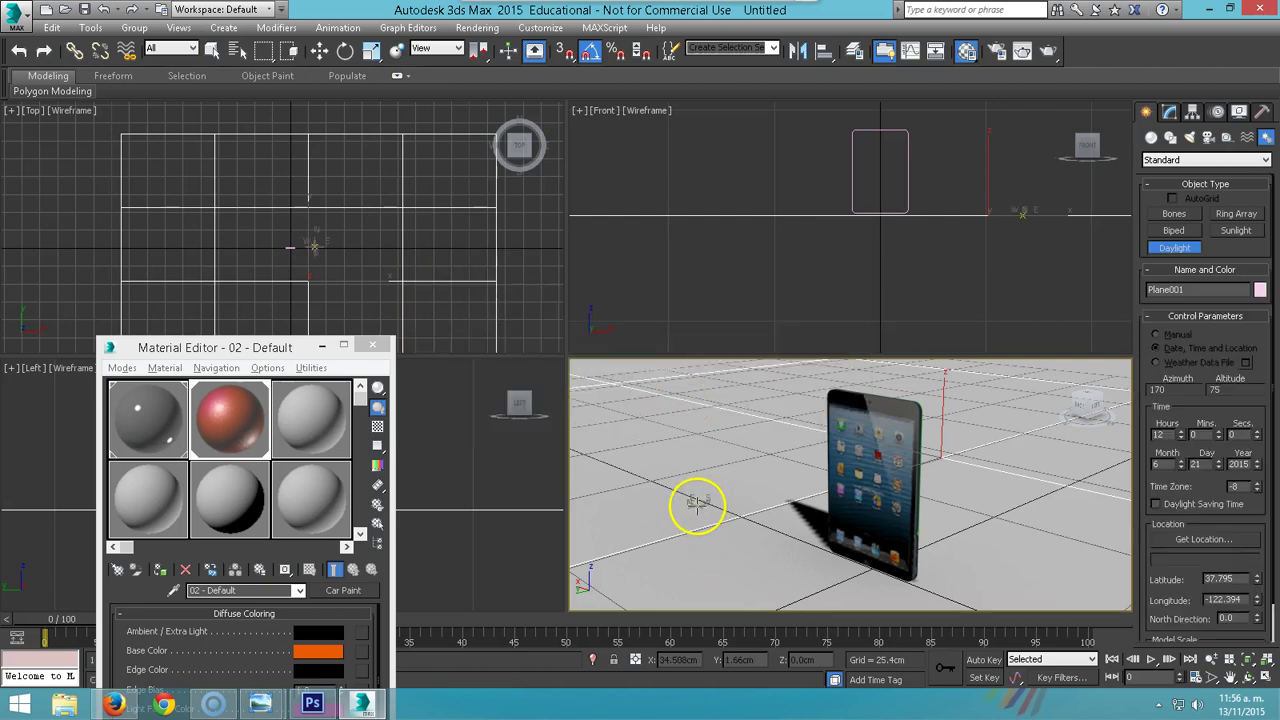
pyautogui.moveTo(720, 520); pyautogui.dragTo(735, 535)
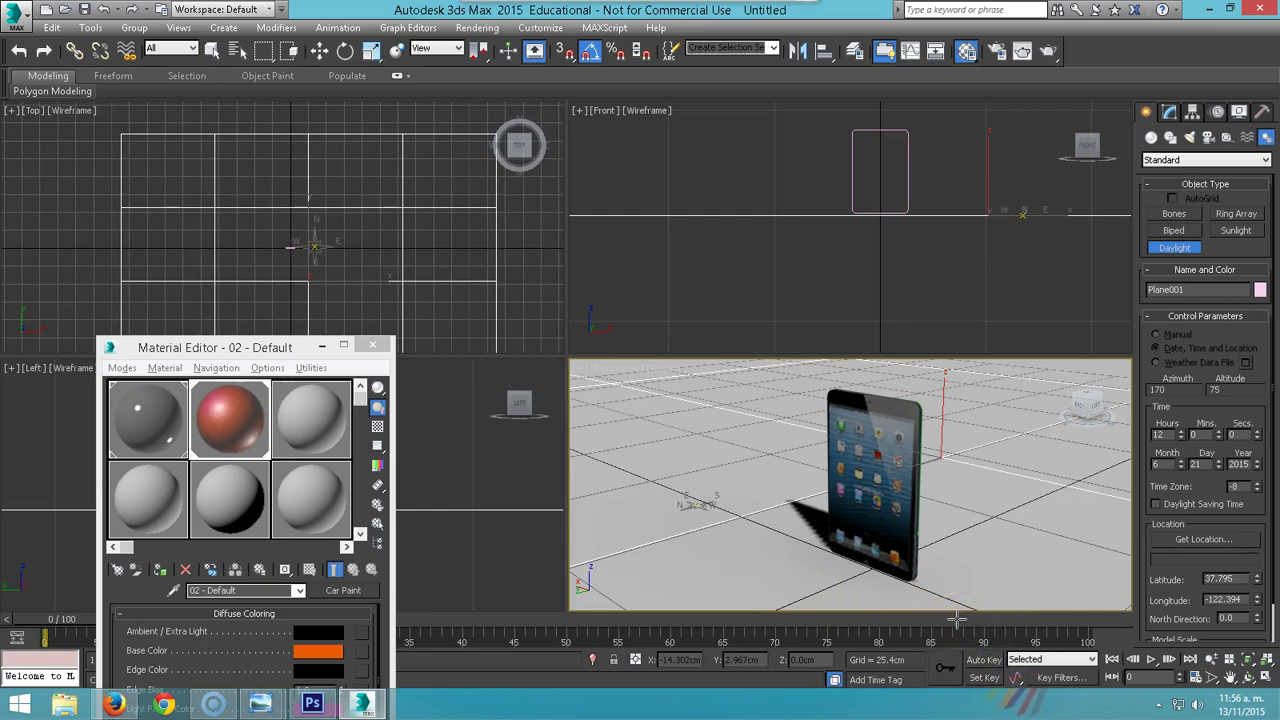
pyautogui.moveTo(903, 580); pyautogui.dragTo(838, 487)
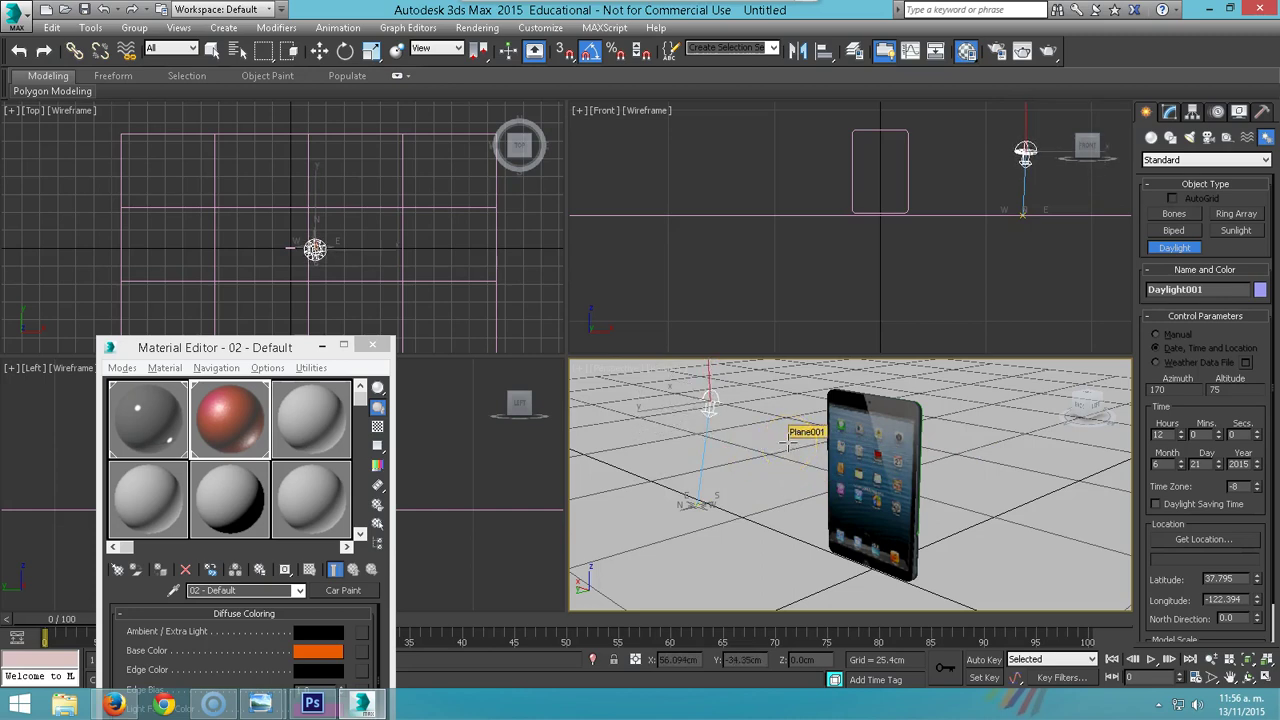
pyautogui.click(789, 437)
pyautogui.moveTo(869, 425); pyautogui.dragTo(910, 418)
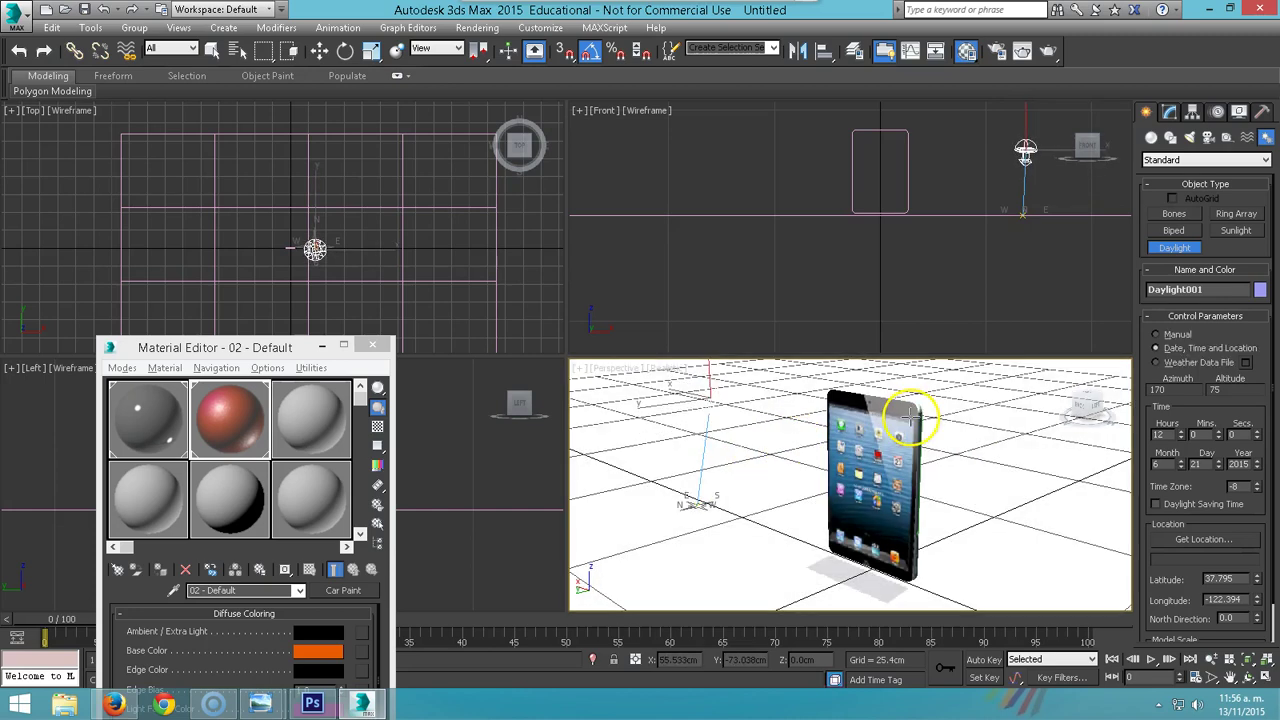
pyautogui.click(1113, 403)
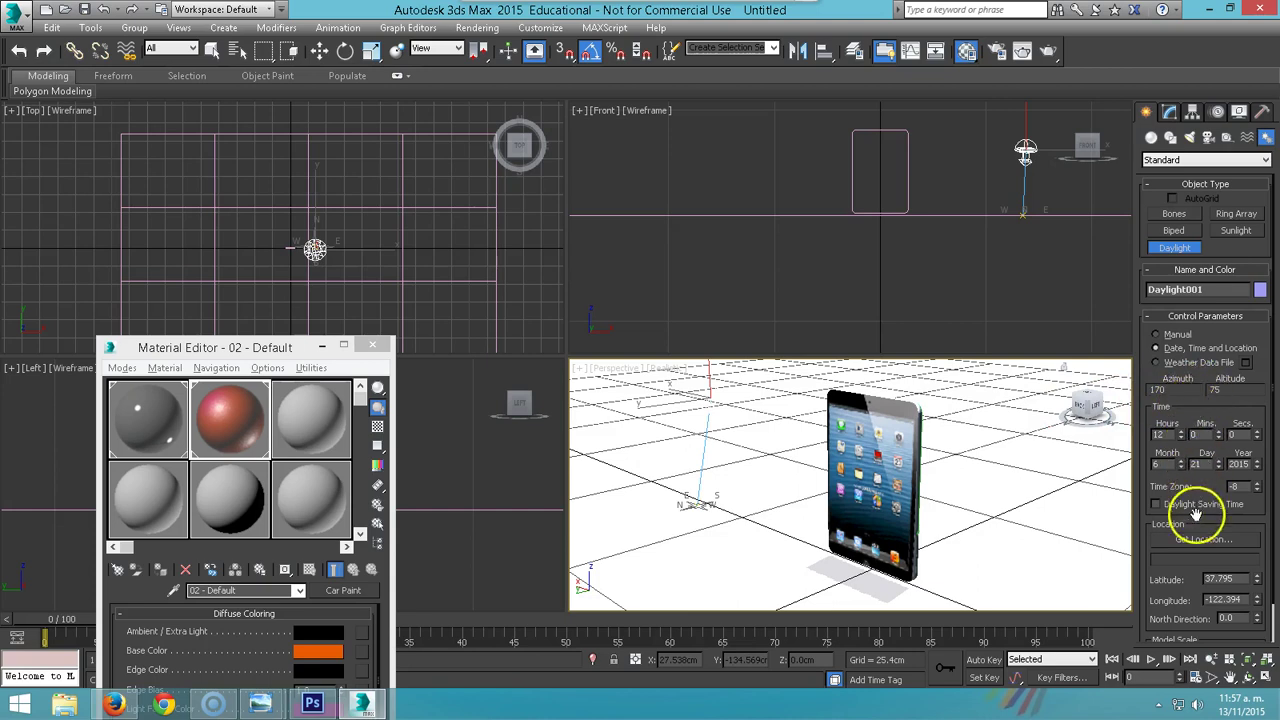
# Set Daylight001's geographic location to Mexico City, Mexico, using the North America map.
pyautogui.click(1199, 545)
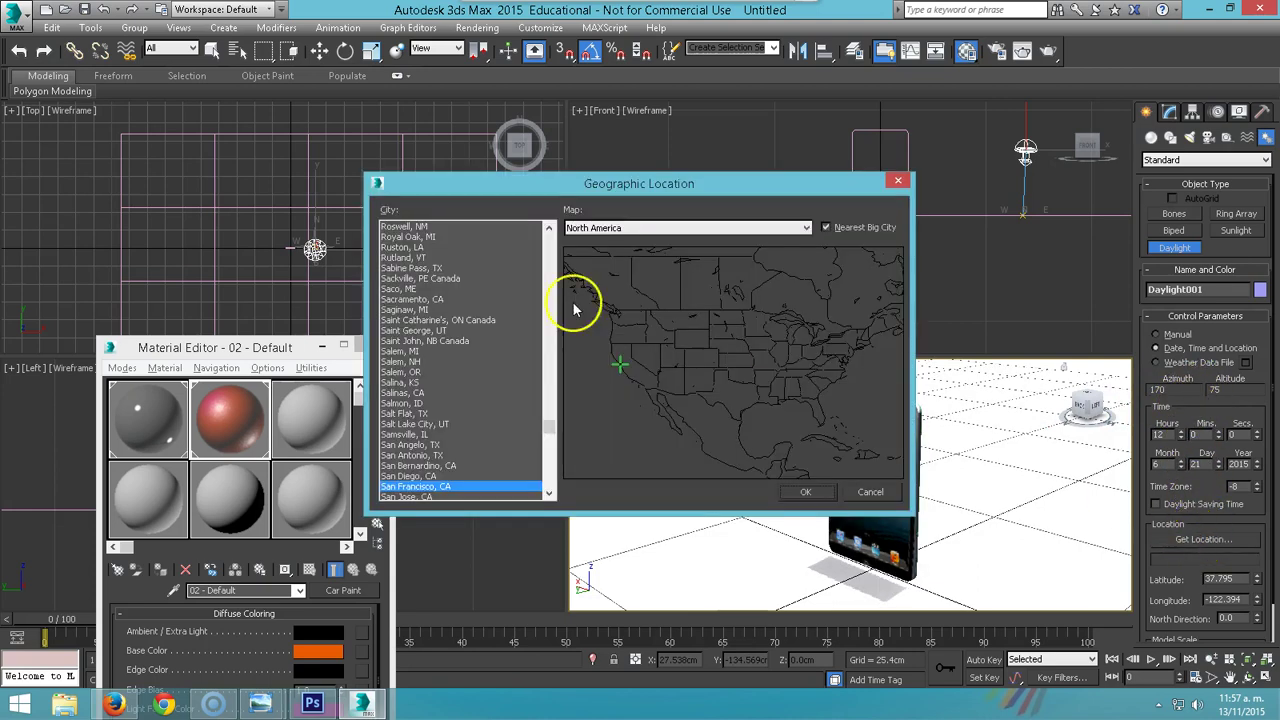
pyautogui.click(728, 453)
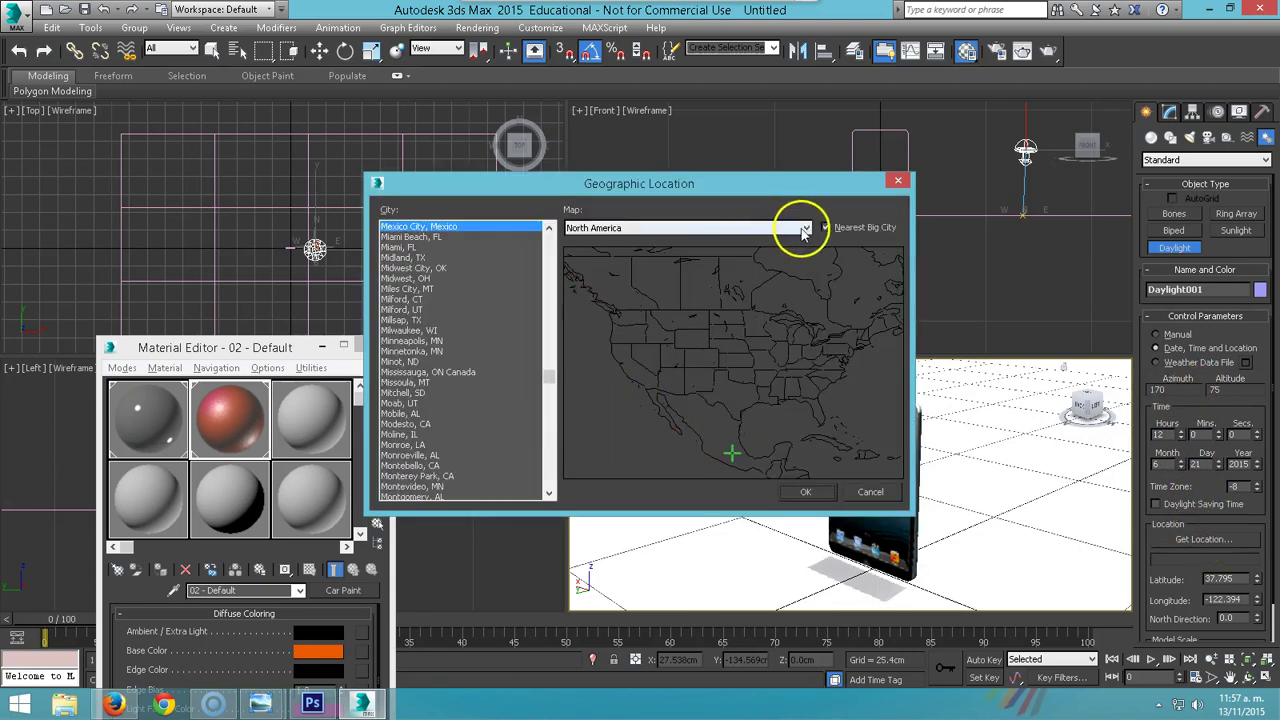
pyautogui.click(803, 229)
pyautogui.click(583, 333)
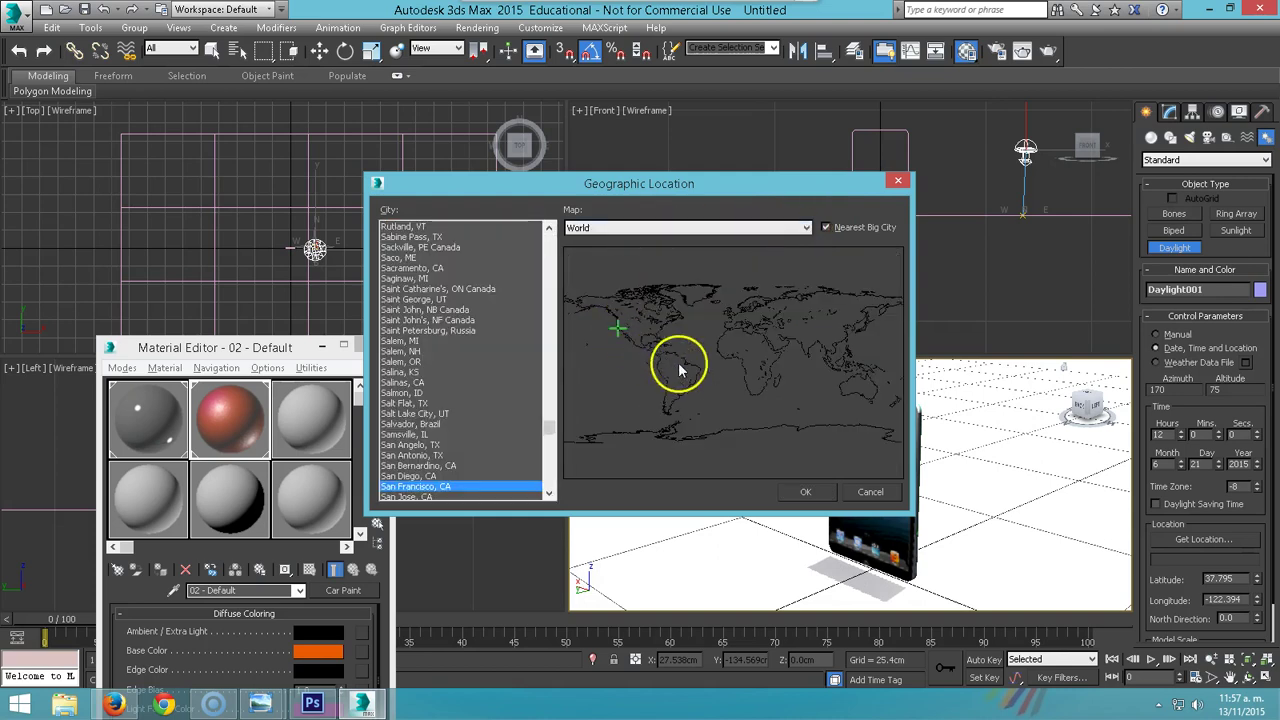
pyautogui.click(638, 344)
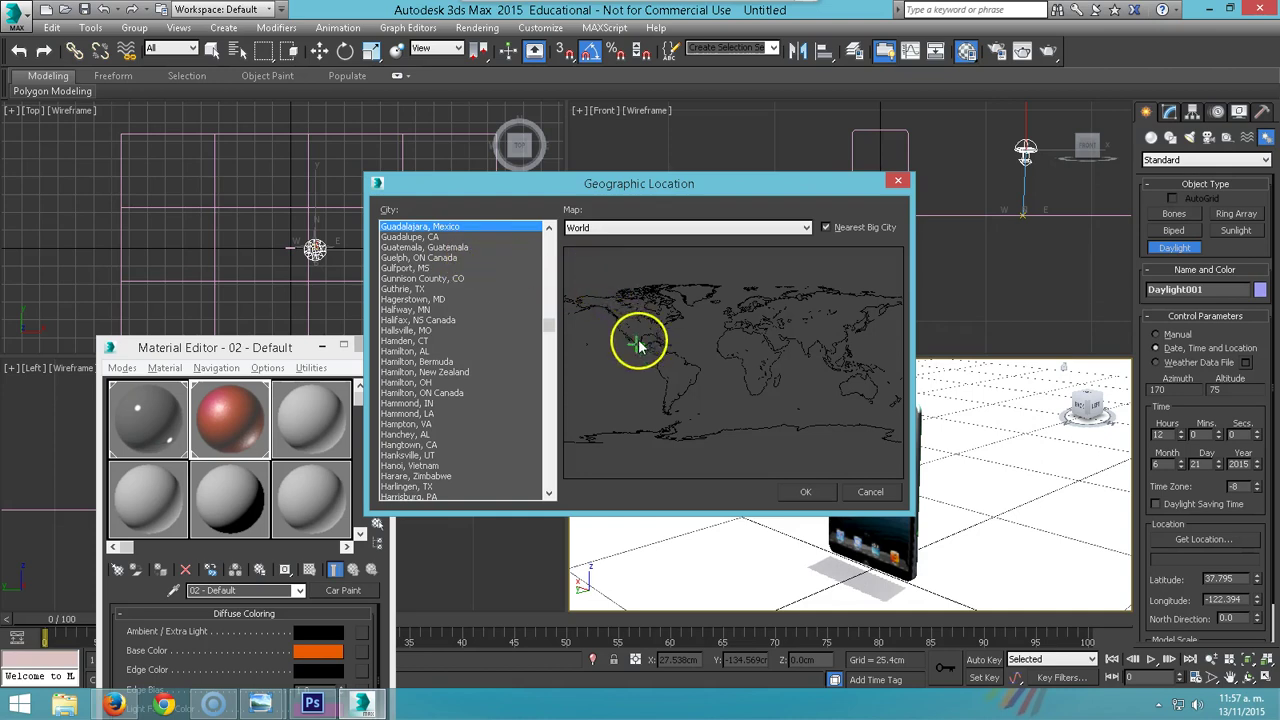
pyautogui.click(805, 229)
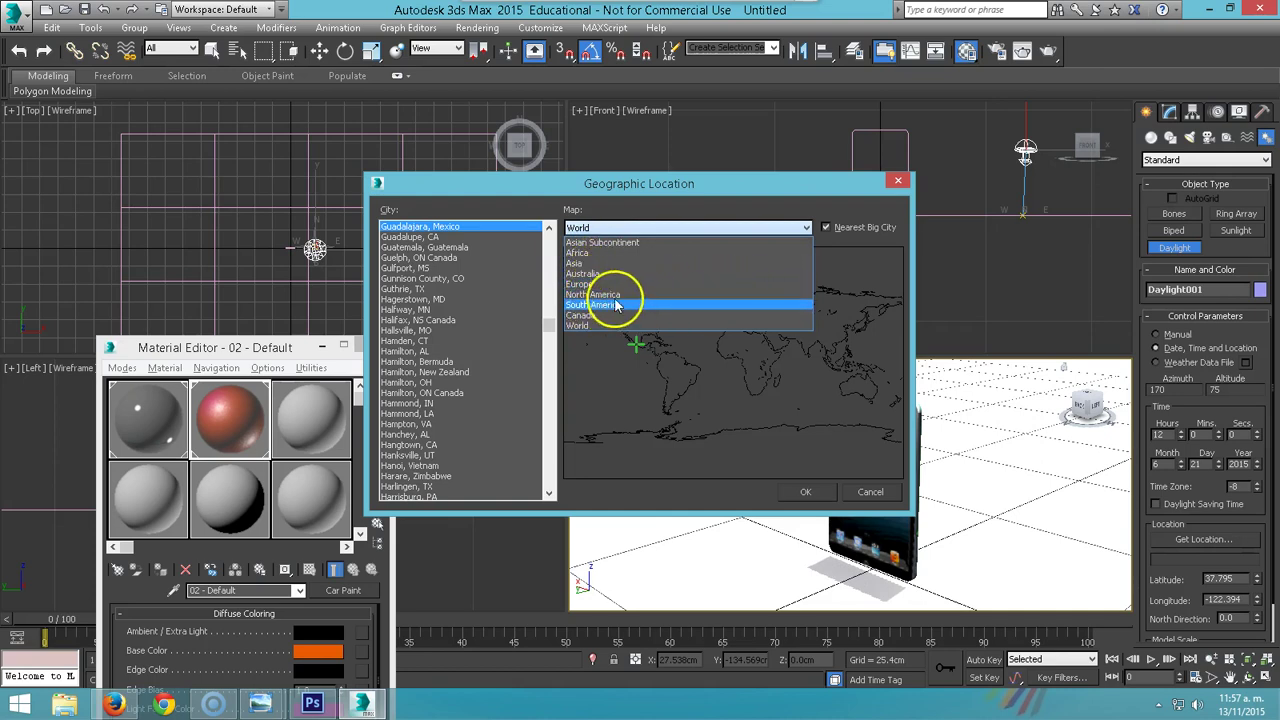
pyautogui.click(608, 294)
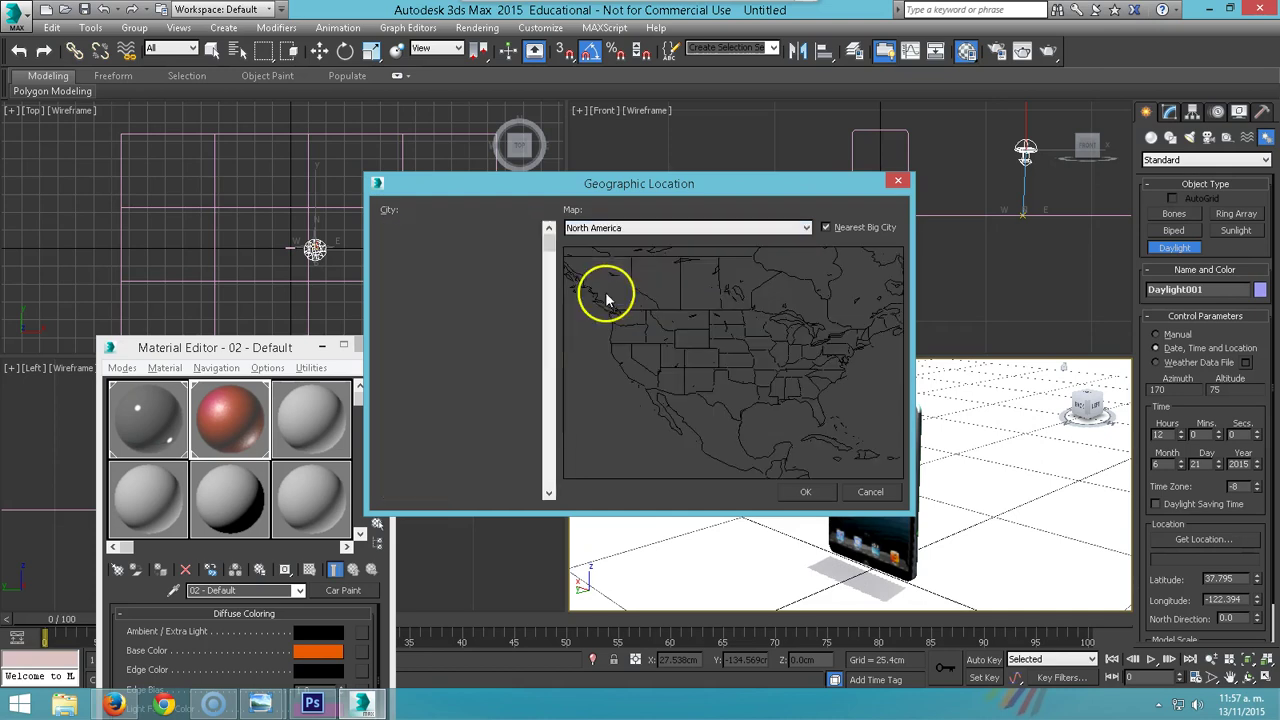
pyautogui.click(729, 452)
pyautogui.click(808, 491)
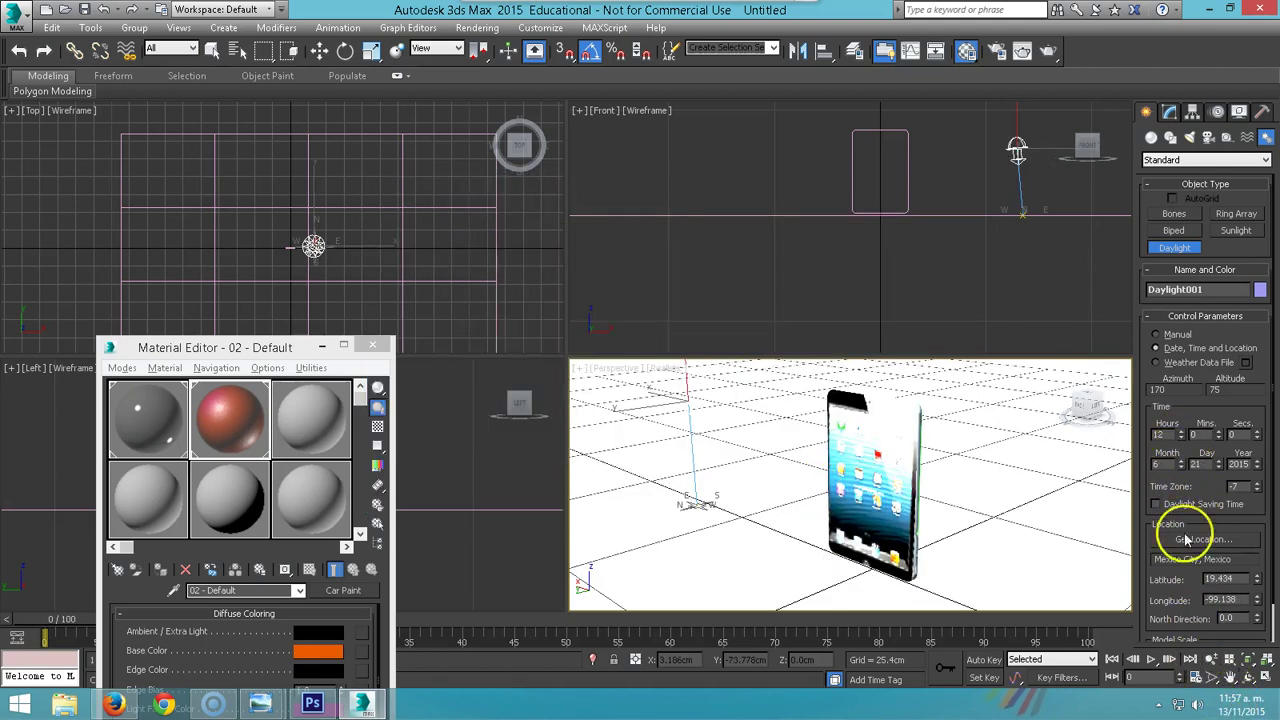
pyautogui.doubleClick(1166, 436)
pyautogui.write('11')
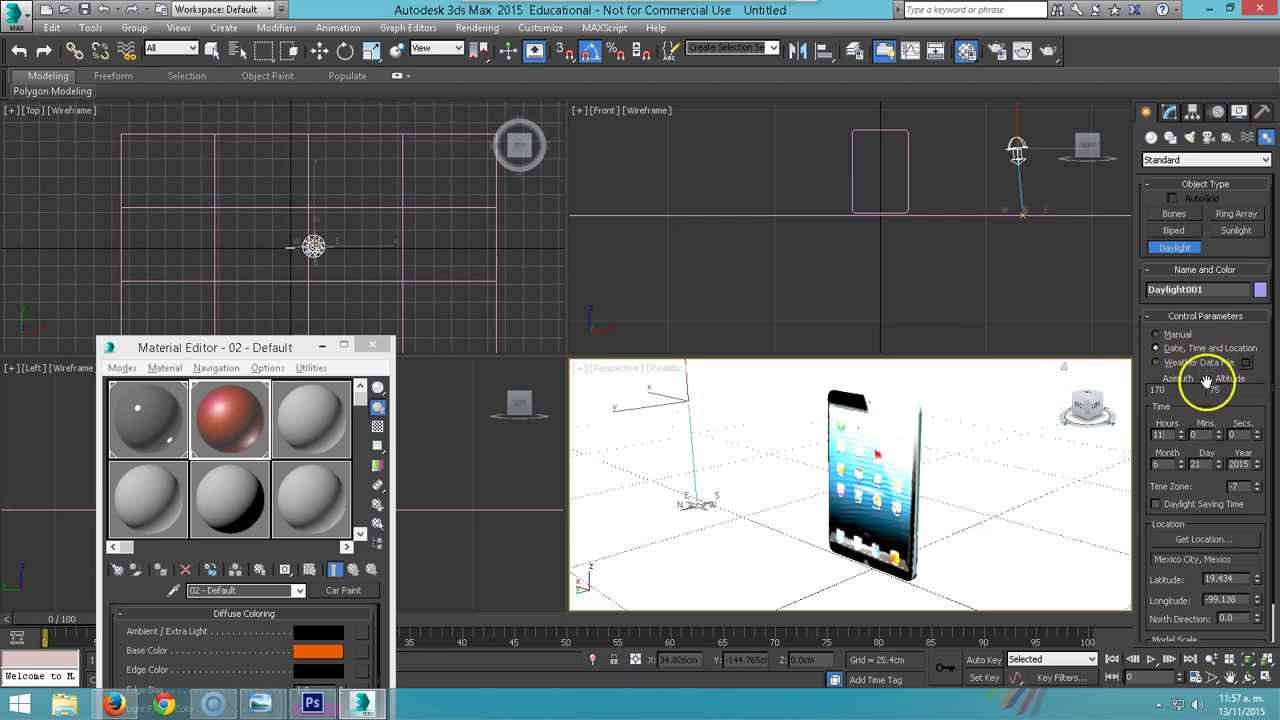
# Set the sun to 11:57 on 13 November 2015.
pyautogui.press('Tab')
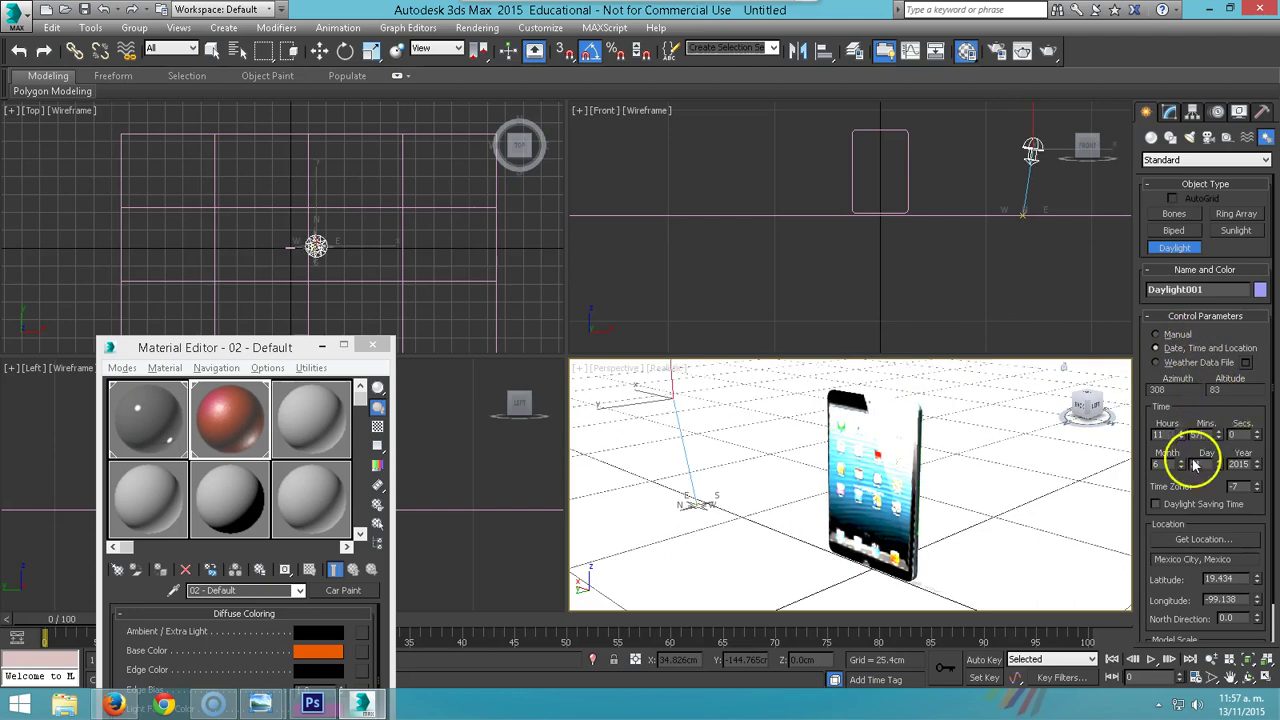
pyautogui.moveTo(1184, 466); pyautogui.dragTo(1160, 468)
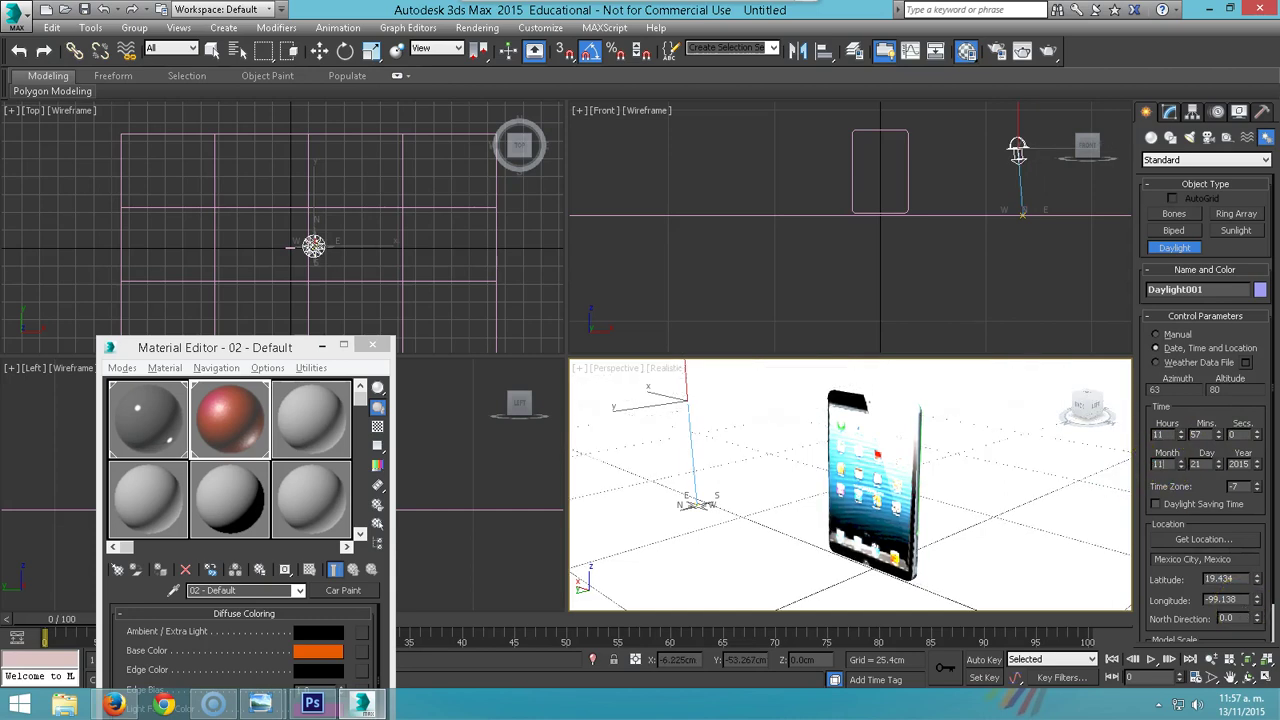
pyautogui.click(1205, 464)
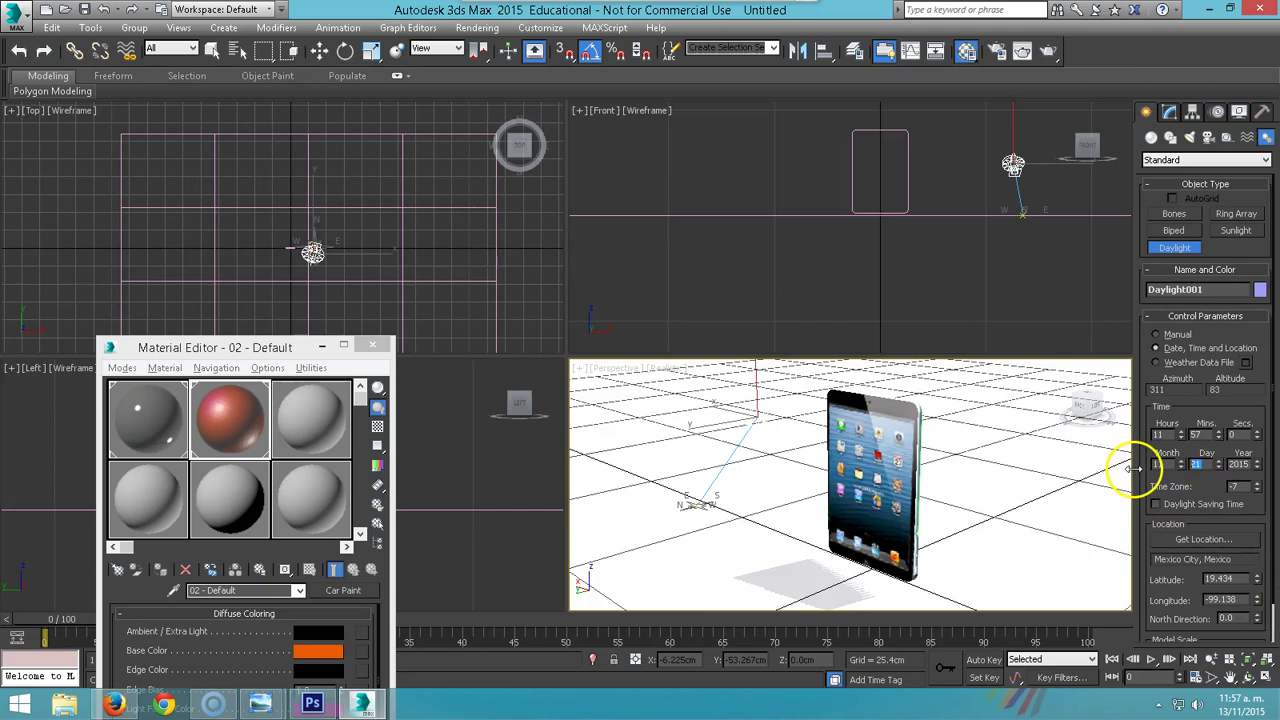
pyautogui.write('13')
pyautogui.press('Return')
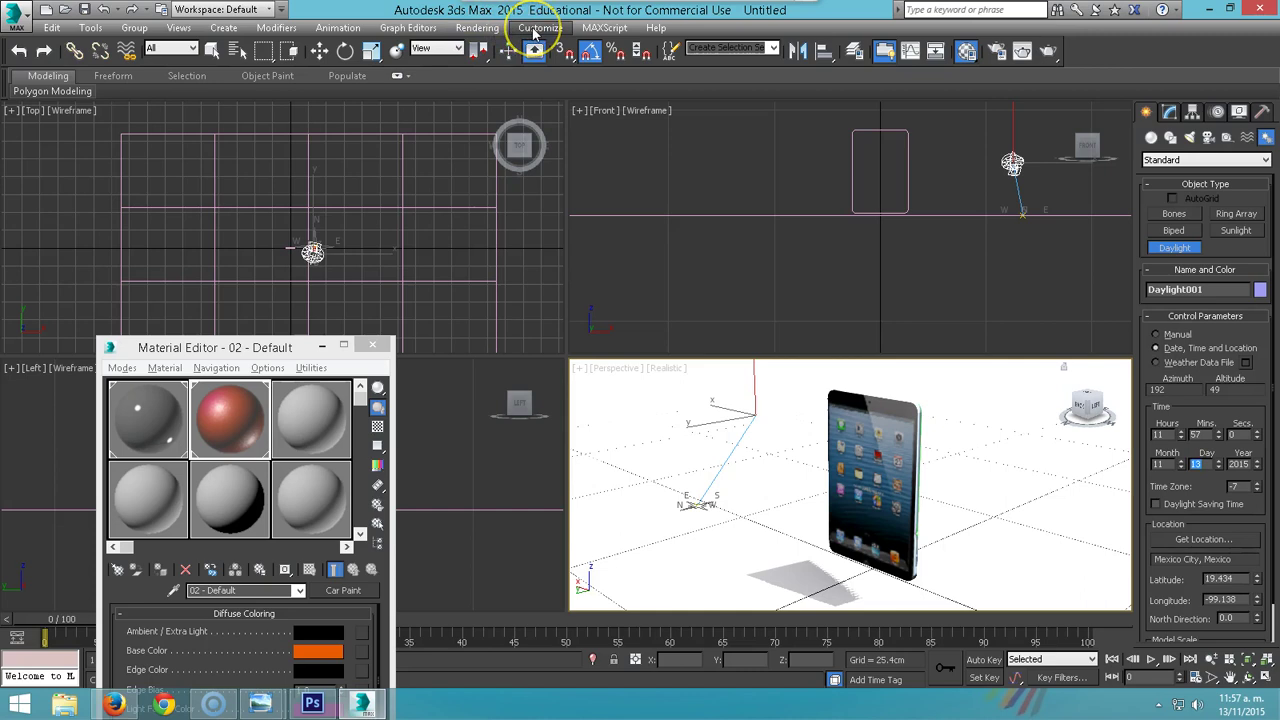
pyautogui.click(477, 27)
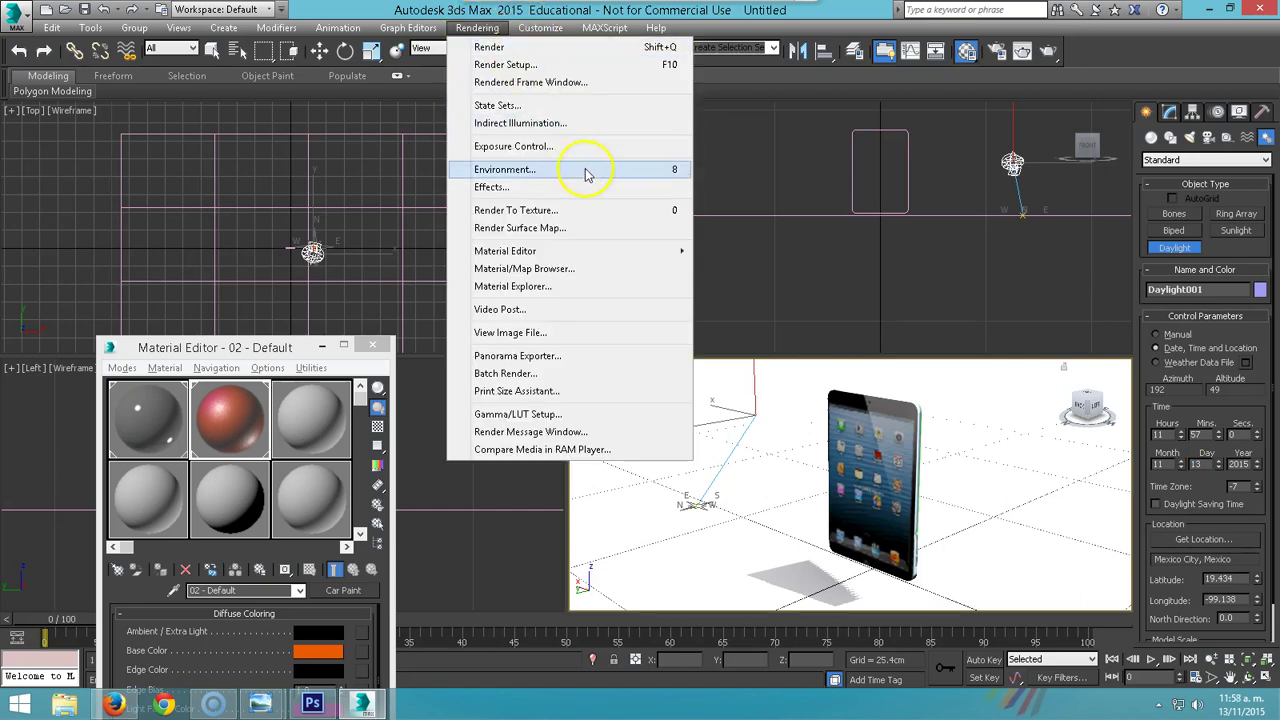
# Switch the Environment exposure control to mr Photographic Exposure Control and render a preview.
pyautogui.click(672, 172)
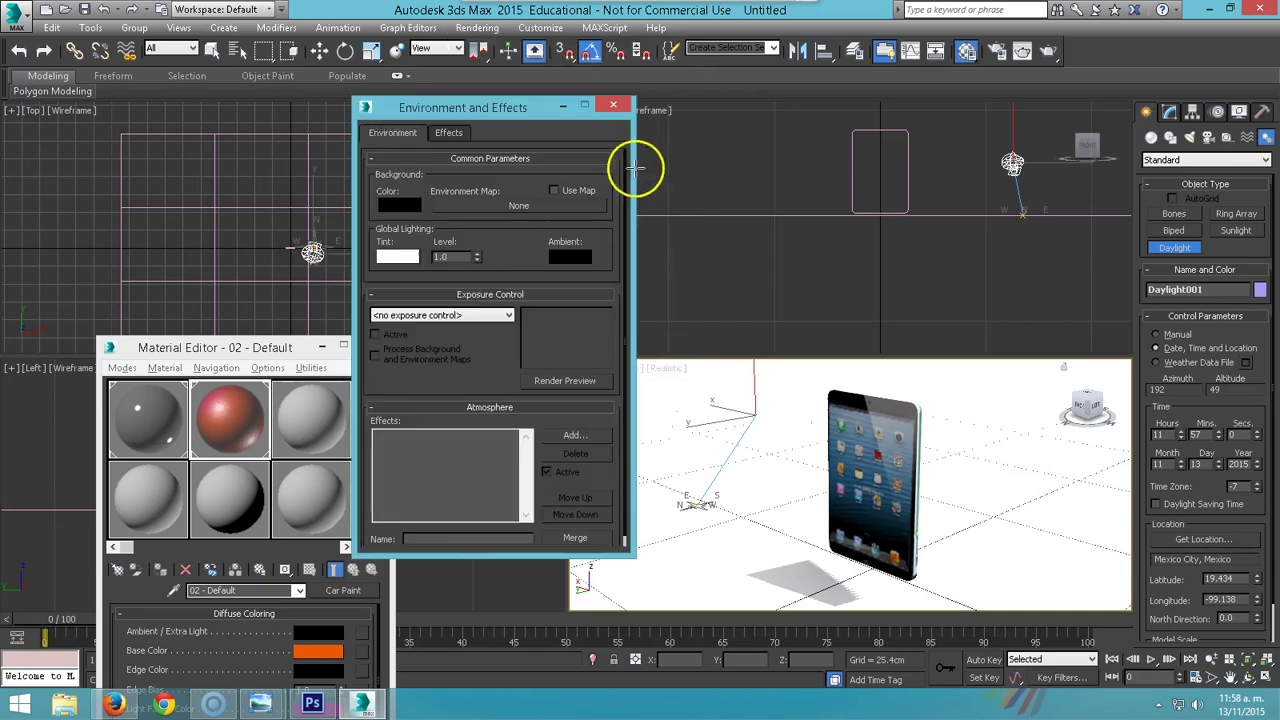
pyautogui.click(505, 315)
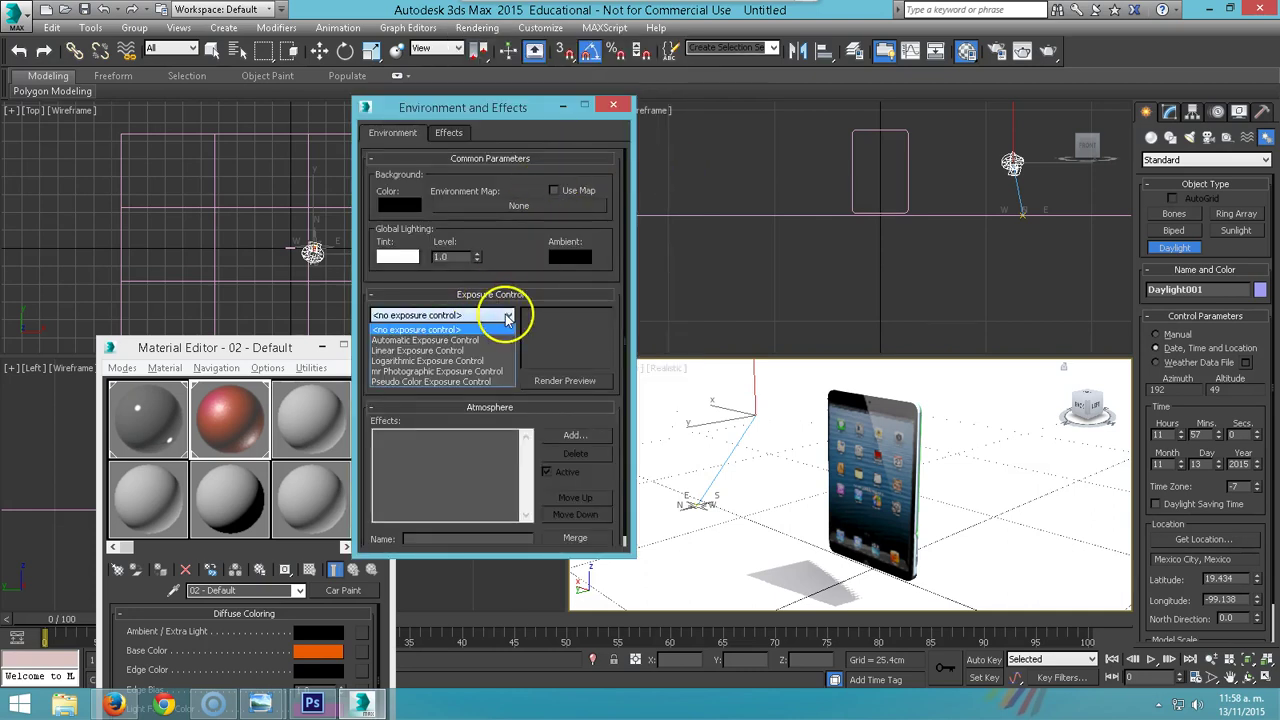
pyautogui.click(378, 373)
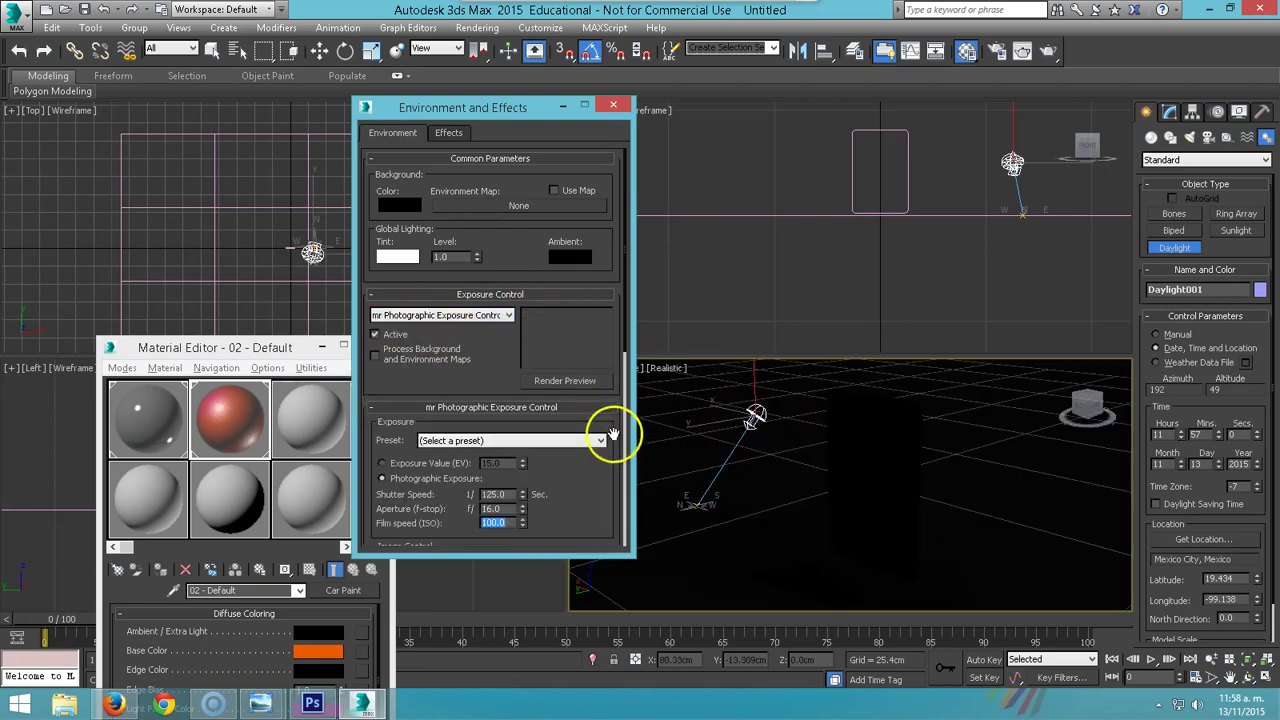
pyautogui.click(564, 383)
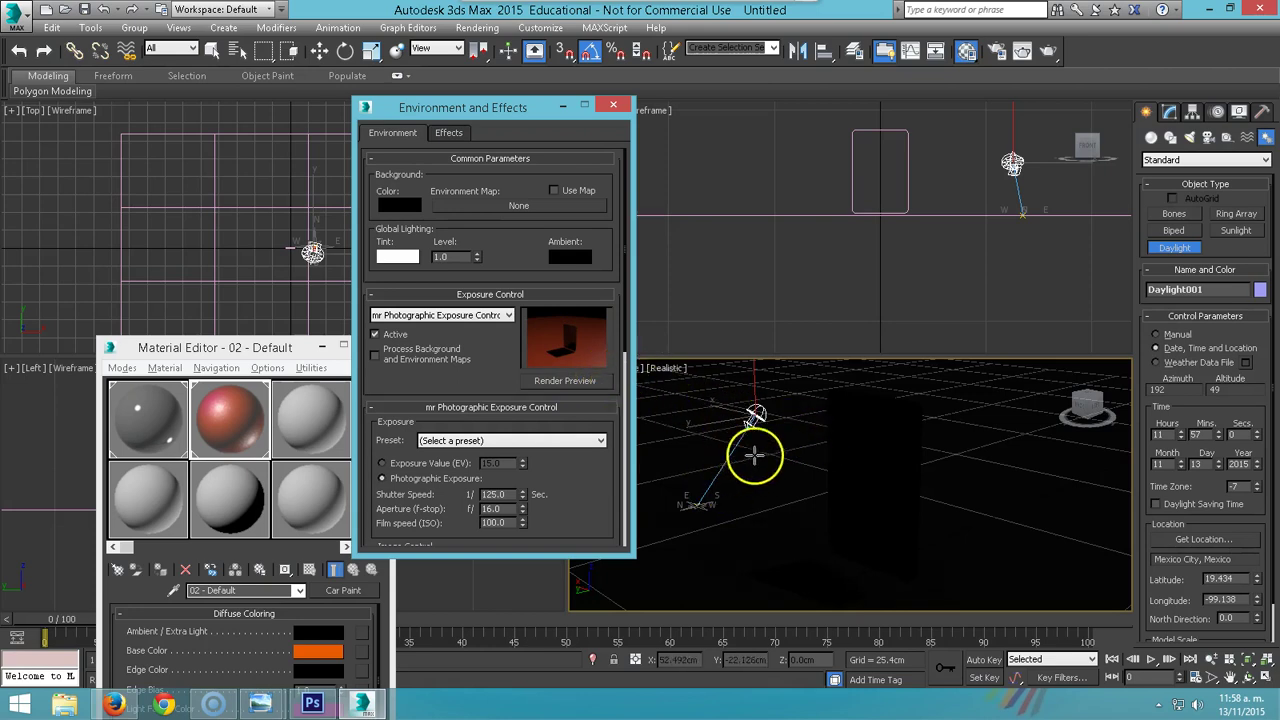
# Move the iPad rectangle to a new spot on the floor, refreshing the exposure preview.
pyautogui.press('e')
pyautogui.rightClick(760, 420)
pyautogui.click(780, 424)
pyautogui.click(865, 440)
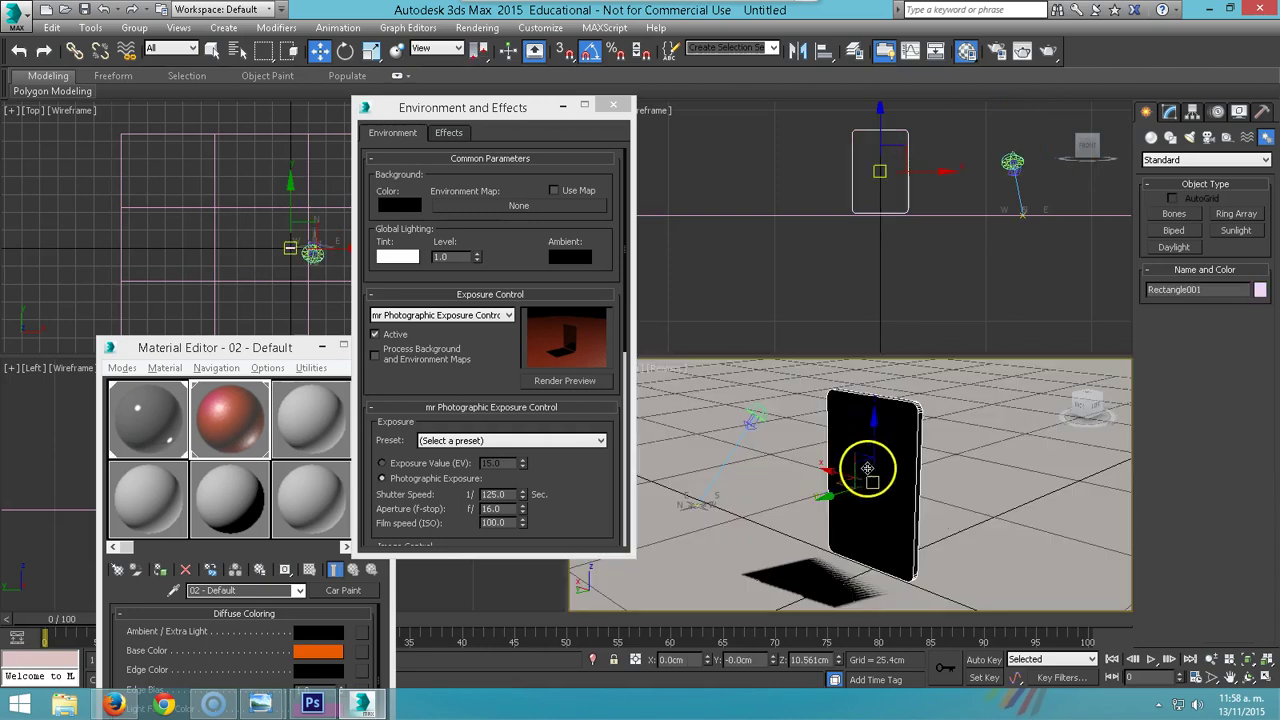
pyautogui.moveTo(833, 494); pyautogui.dragTo(972, 449)
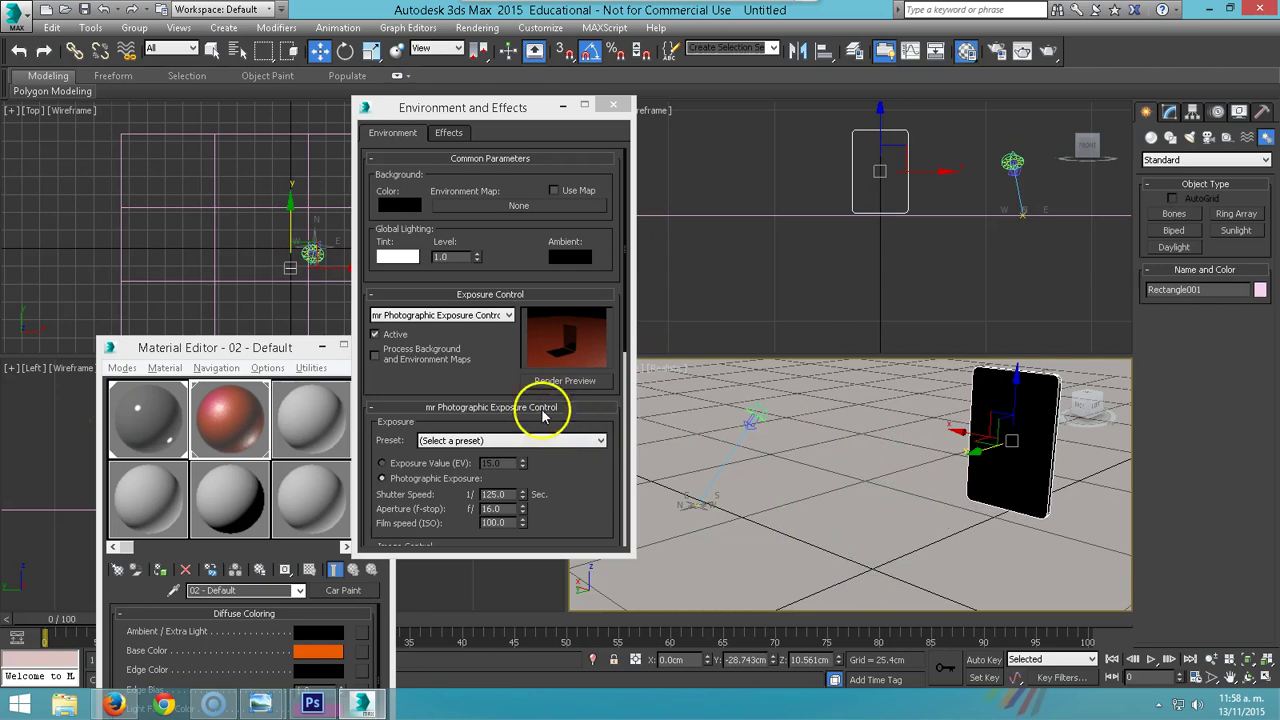
pyautogui.click(565, 380)
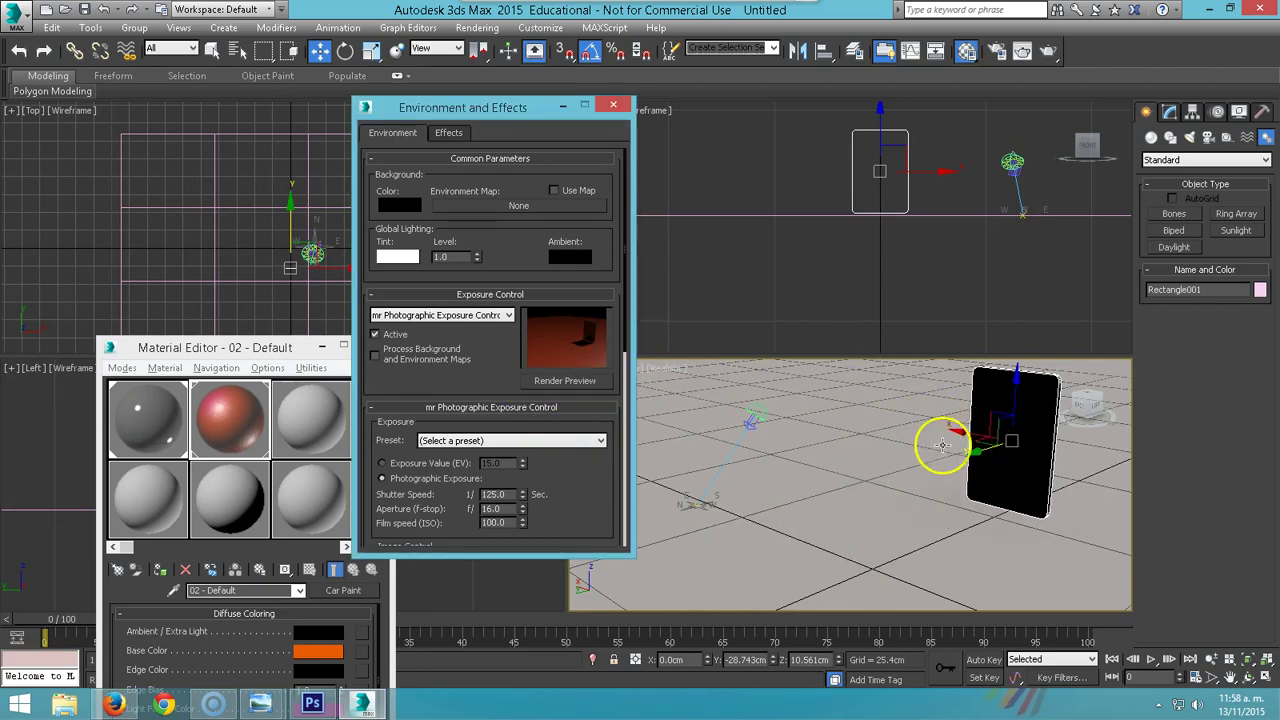
pyautogui.moveTo(983, 450); pyautogui.dragTo(838, 500)
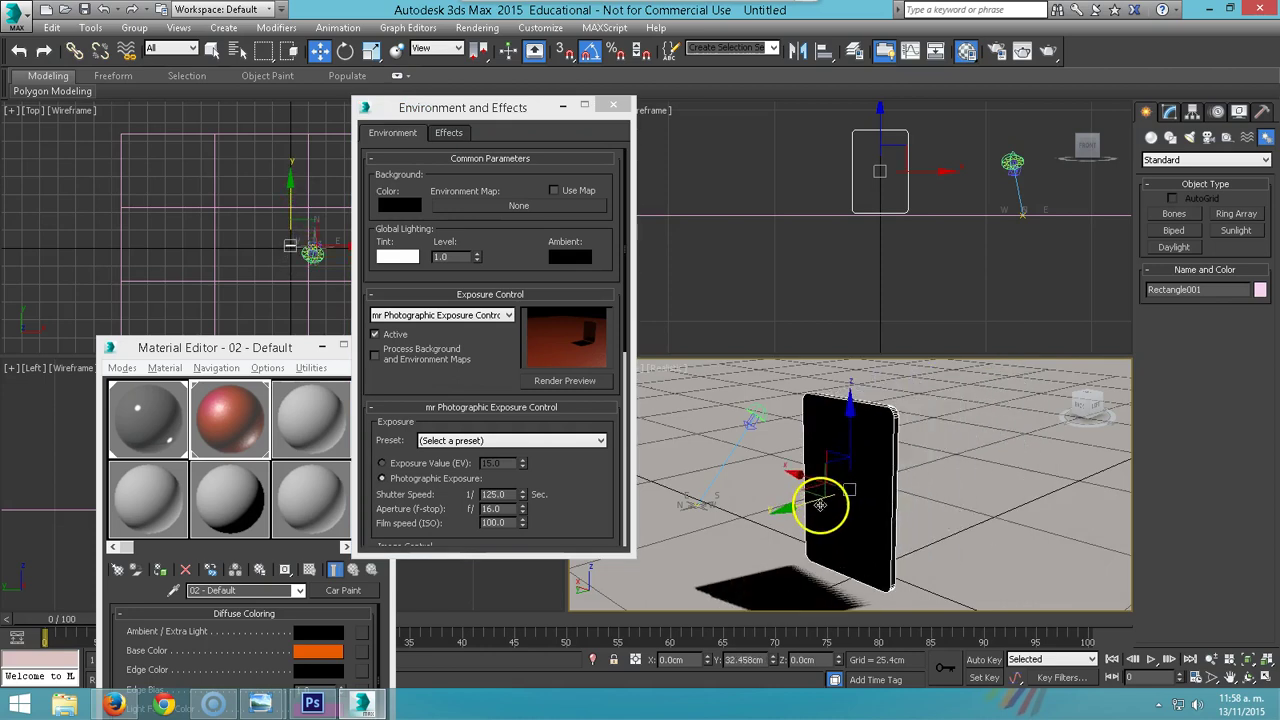
# Rotate Rectangle001 about its vertical axis to face a new direction.
pyautogui.rightClick(838, 500)
pyautogui.click(840, 522)
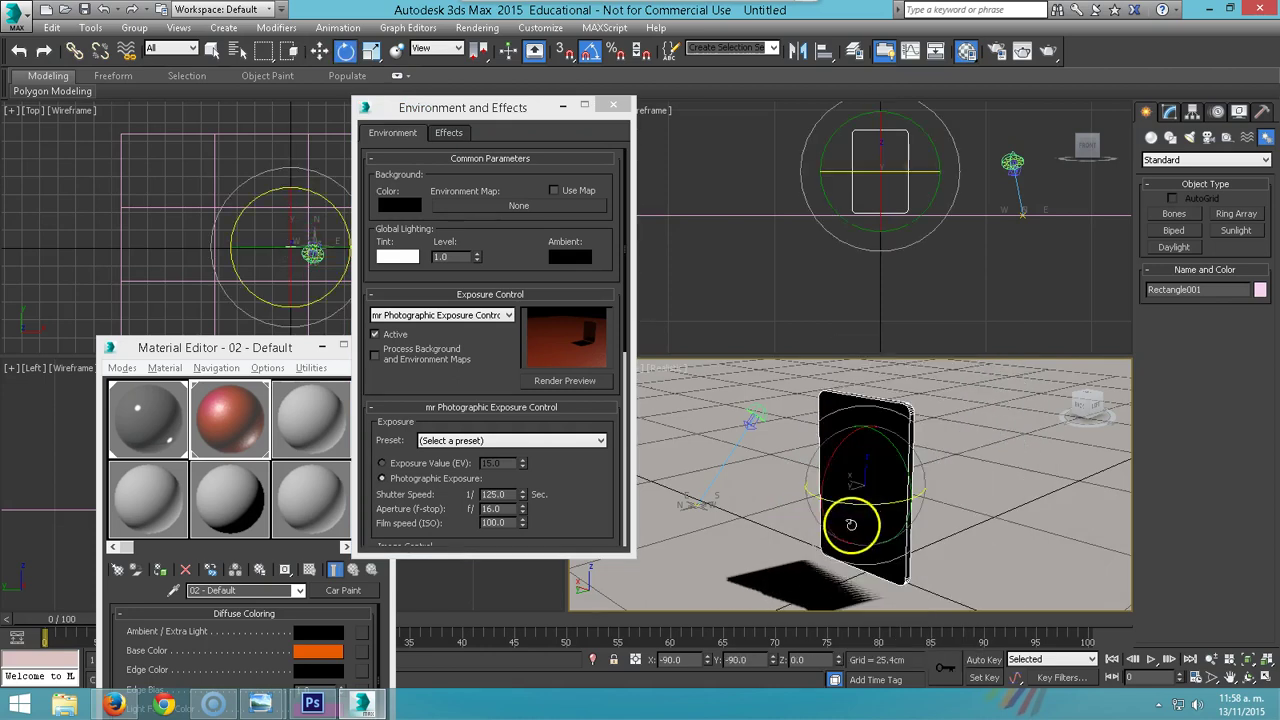
pyautogui.moveTo(838, 520); pyautogui.dragTo(922, 500)
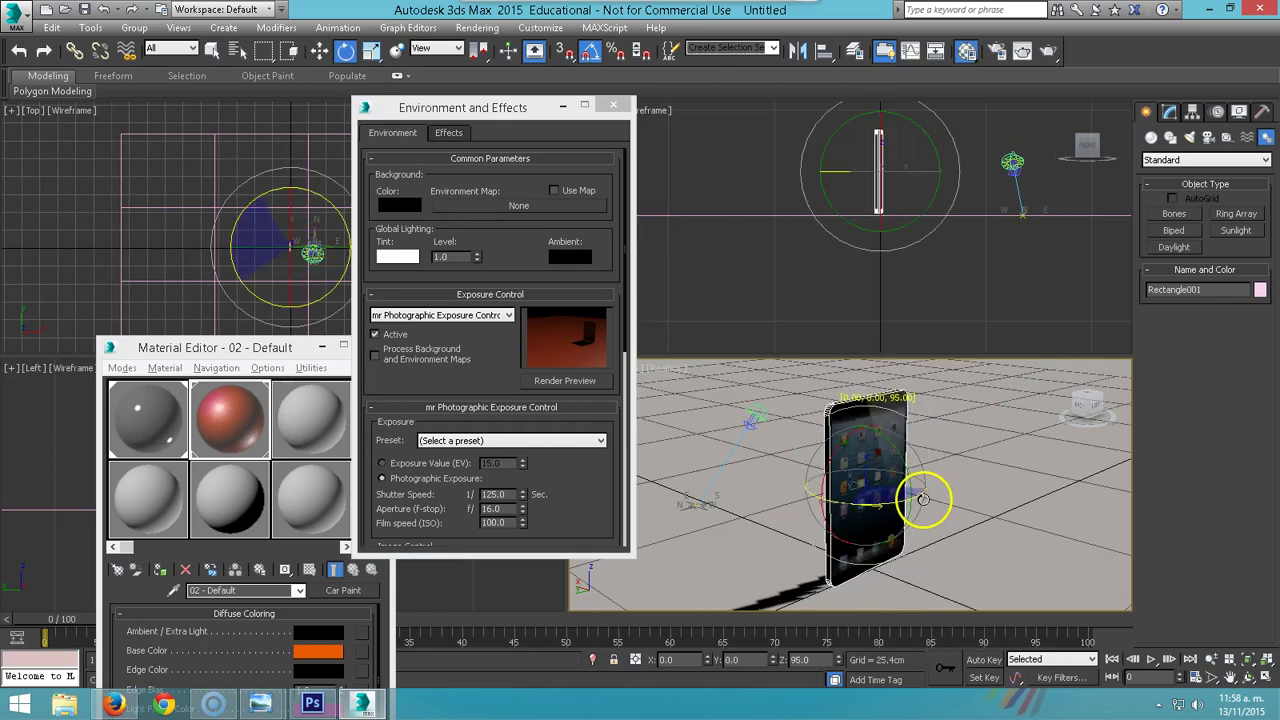
pyautogui.rightClick(886, 223)
pyautogui.moveTo(871, 286); pyautogui.dragTo(863, 220)
pyautogui.rightClick(863, 235)
pyautogui.click(871, 223)
pyautogui.rightClick(875, 165)
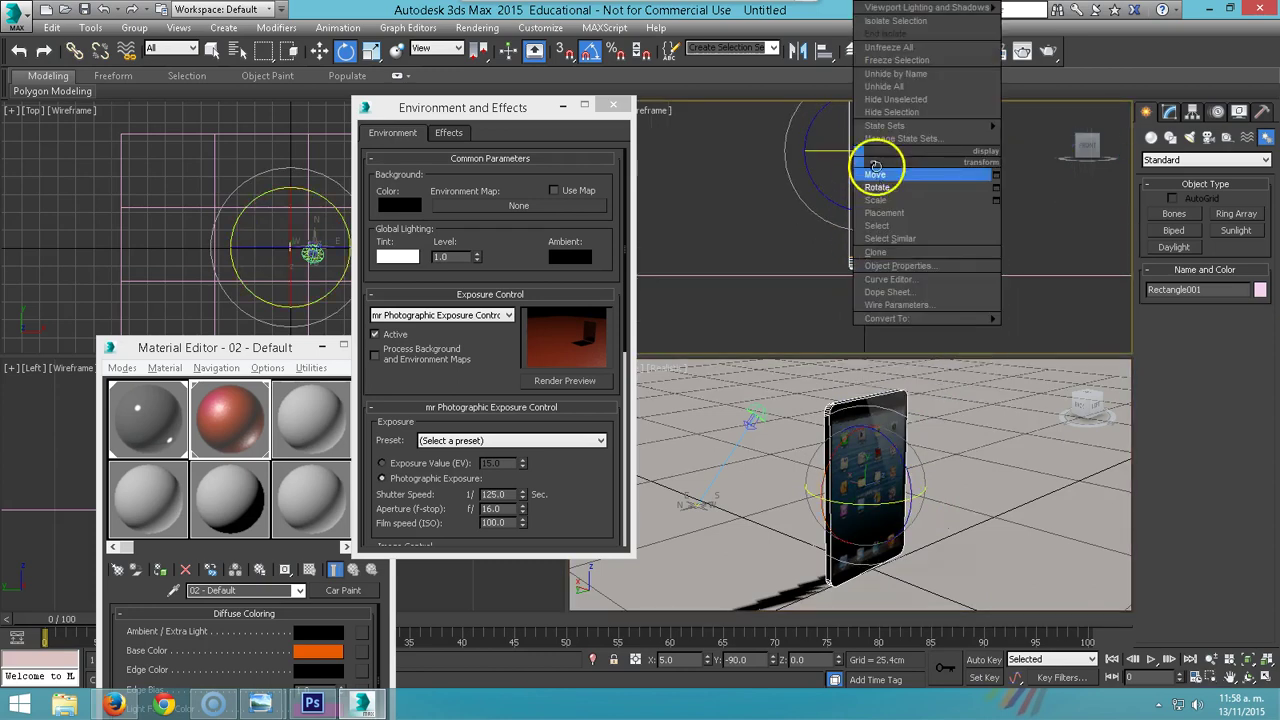
pyautogui.click(875, 174)
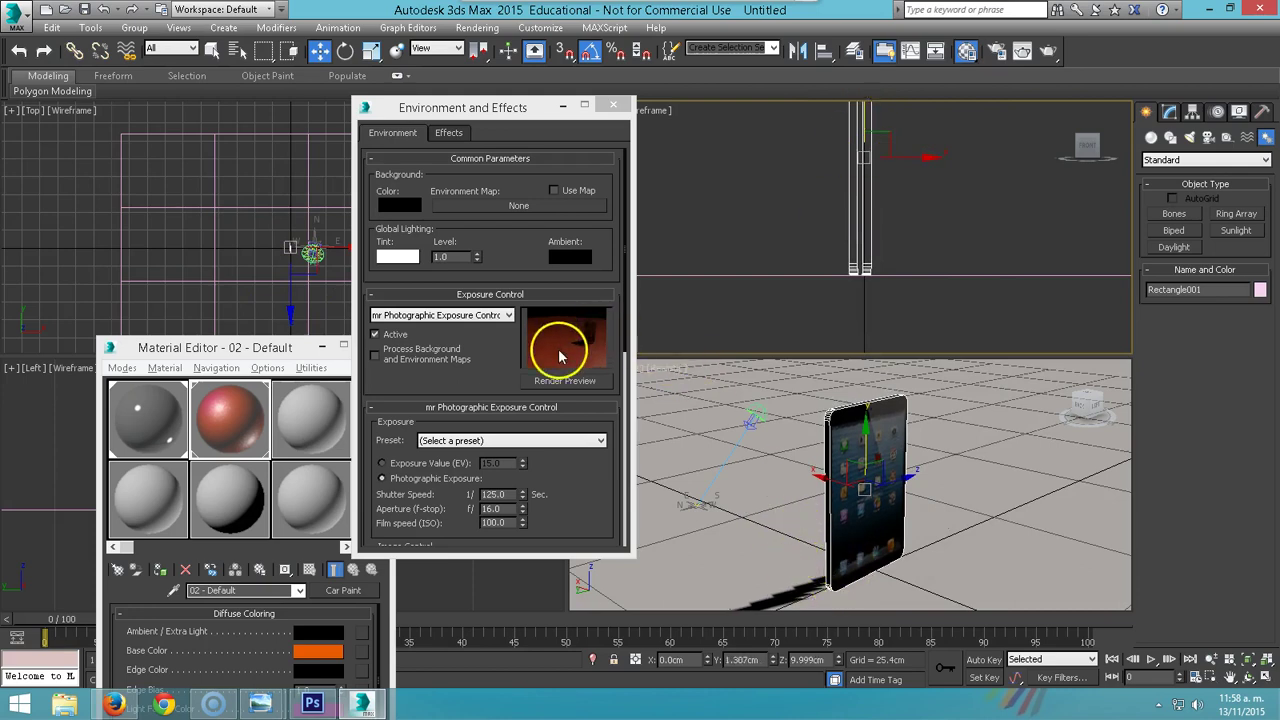
# Refresh the exposure preview and nudge Plane001 to X 29.998cm, Y -46.742cm.
pyautogui.click(562, 380)
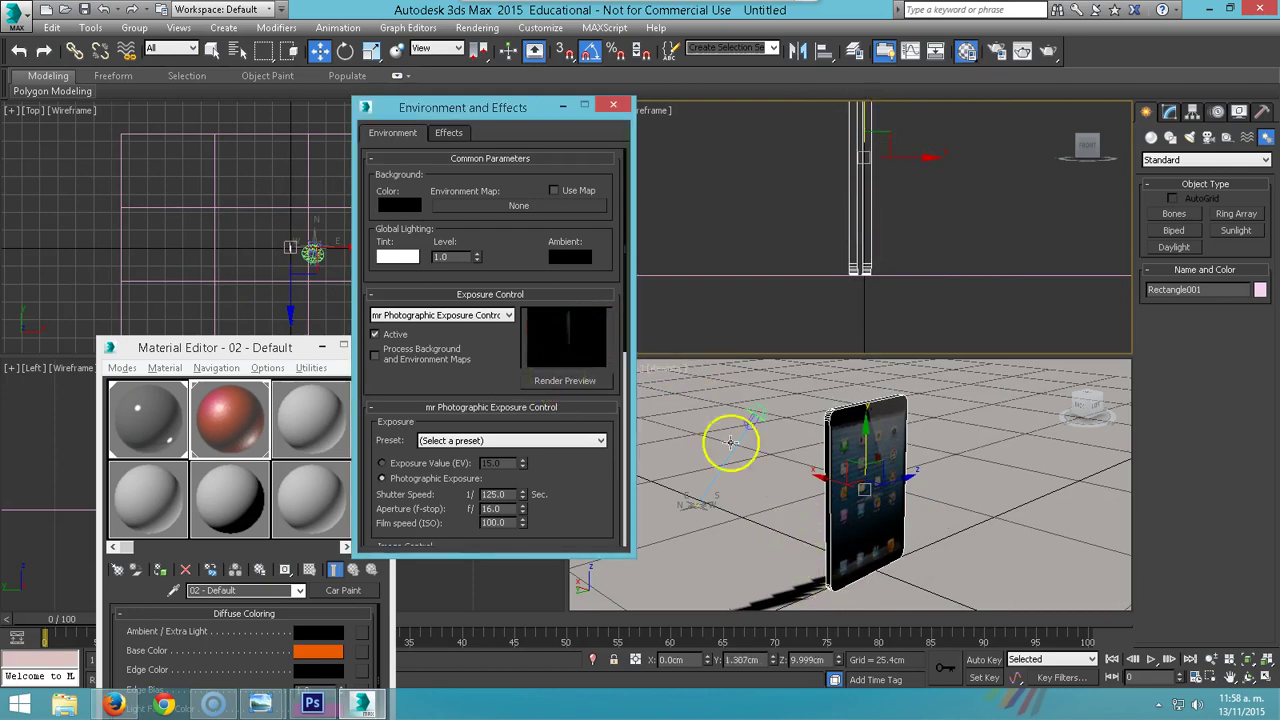
pyautogui.click(757, 480)
pyautogui.scroll(-3, 893, 508)
pyautogui.moveTo(901, 512); pyautogui.dragTo(880, 484)
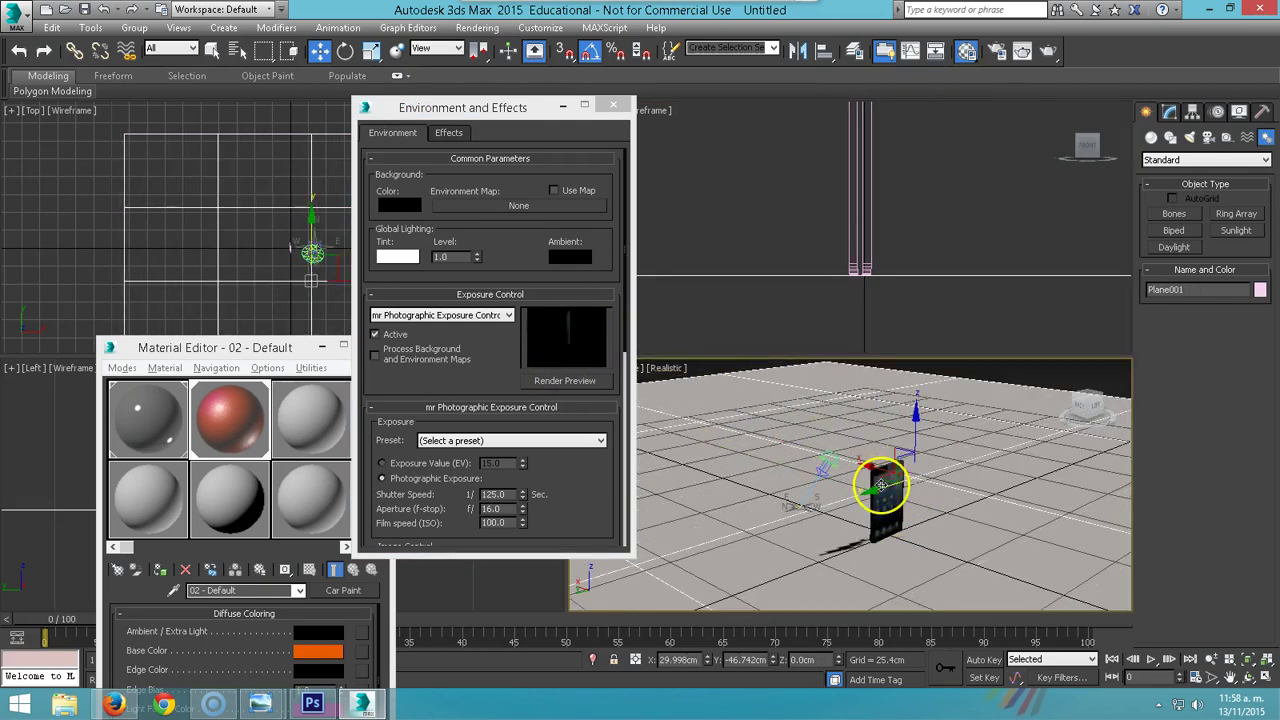
# Shift the iPad left, then select Daylight001 and scroll its Modify panel to Daylight Parameters.
pyautogui.click(880, 484)
pyautogui.moveTo(878, 485)
pyautogui.mouseDown()
pyautogui.moveTo(766, 463)
pyautogui.moveTo(815, 476)
pyautogui.mouseUp()
pyautogui.click(810, 507)
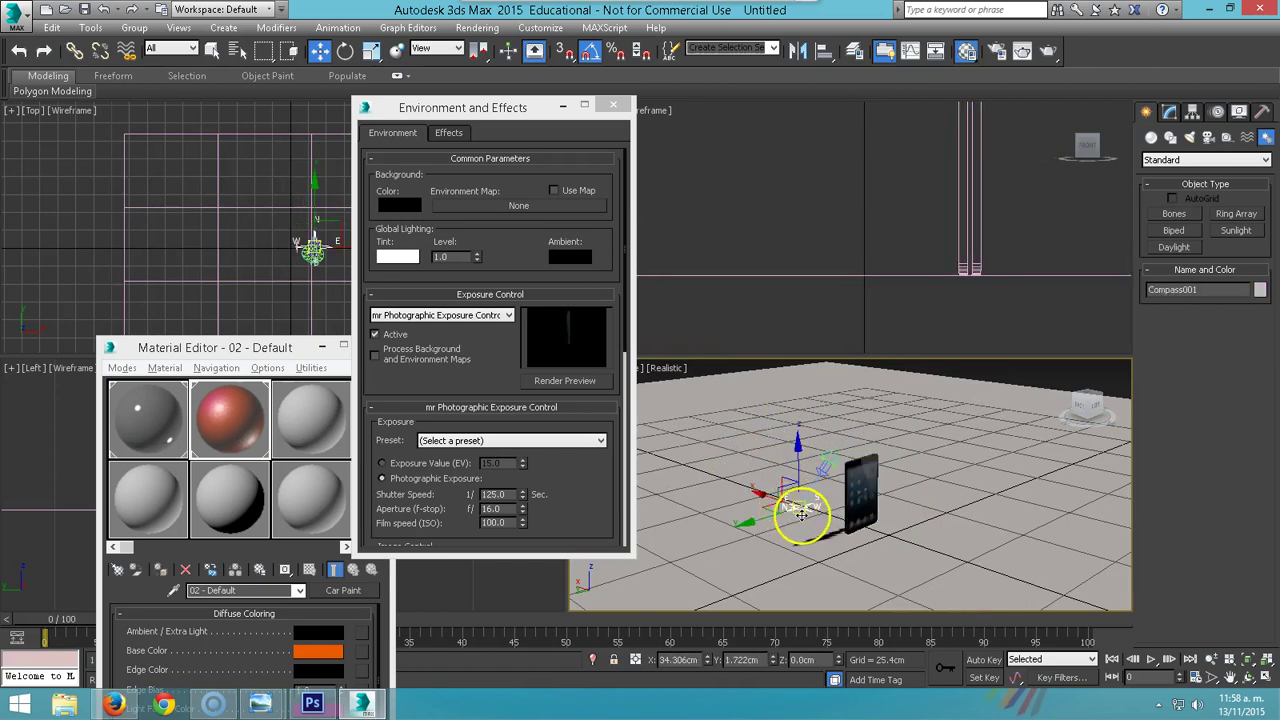
pyautogui.click(836, 466)
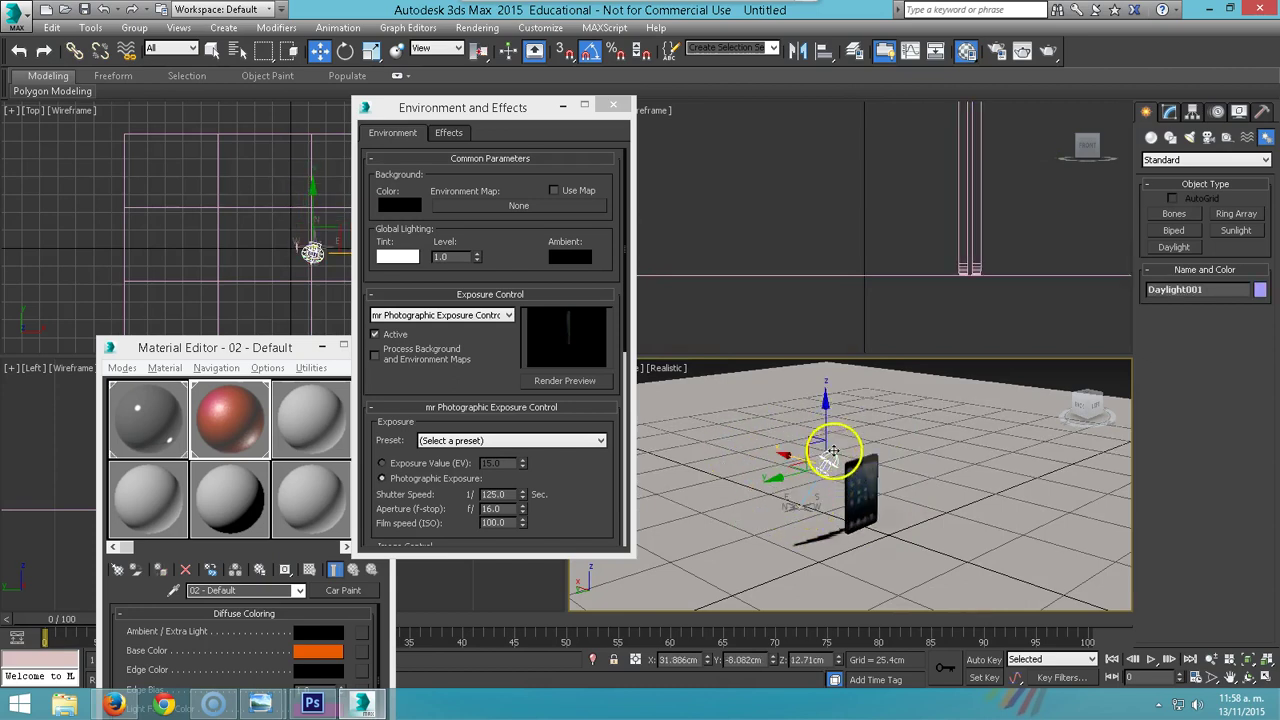
pyautogui.click(1170, 113)
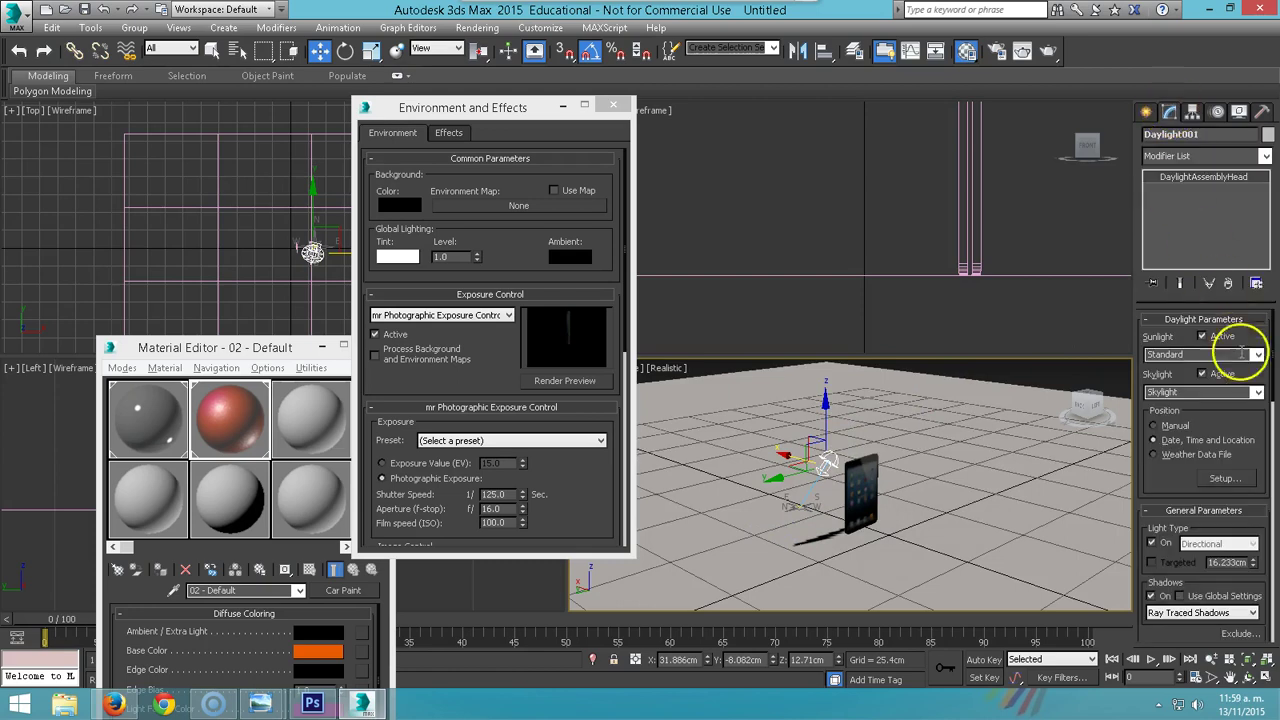
pyautogui.moveTo(1253, 459)
pyautogui.mouseDown()
pyautogui.moveTo(1240, 334)
pyautogui.moveTo(1251, 309)
pyautogui.moveTo(1248, 336)
pyautogui.mouseUp()
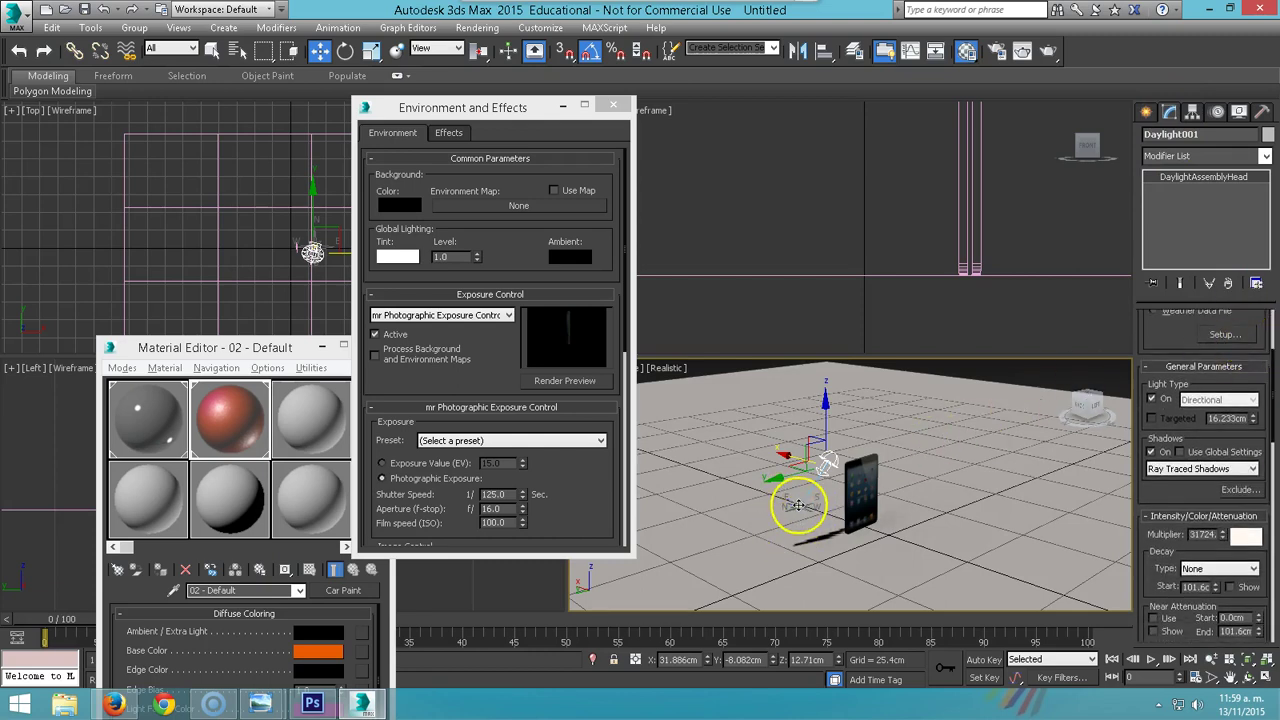
pyautogui.click(800, 511)
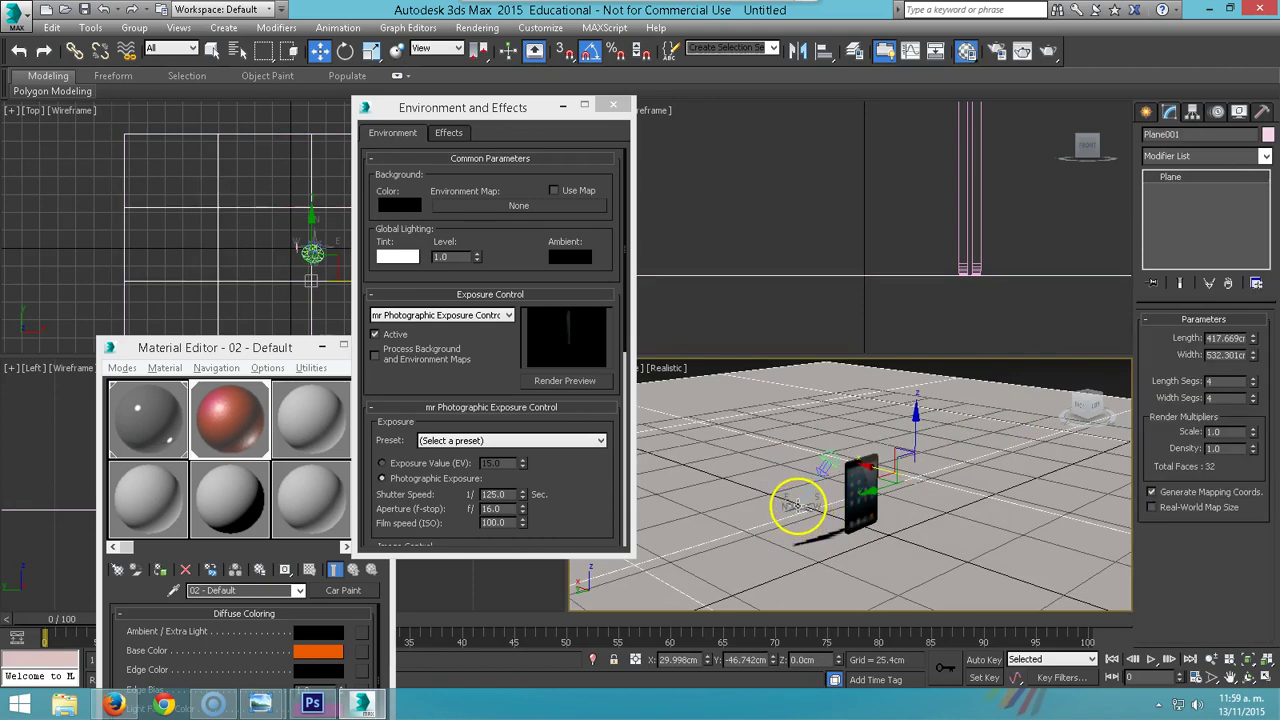
pyautogui.click(828, 459)
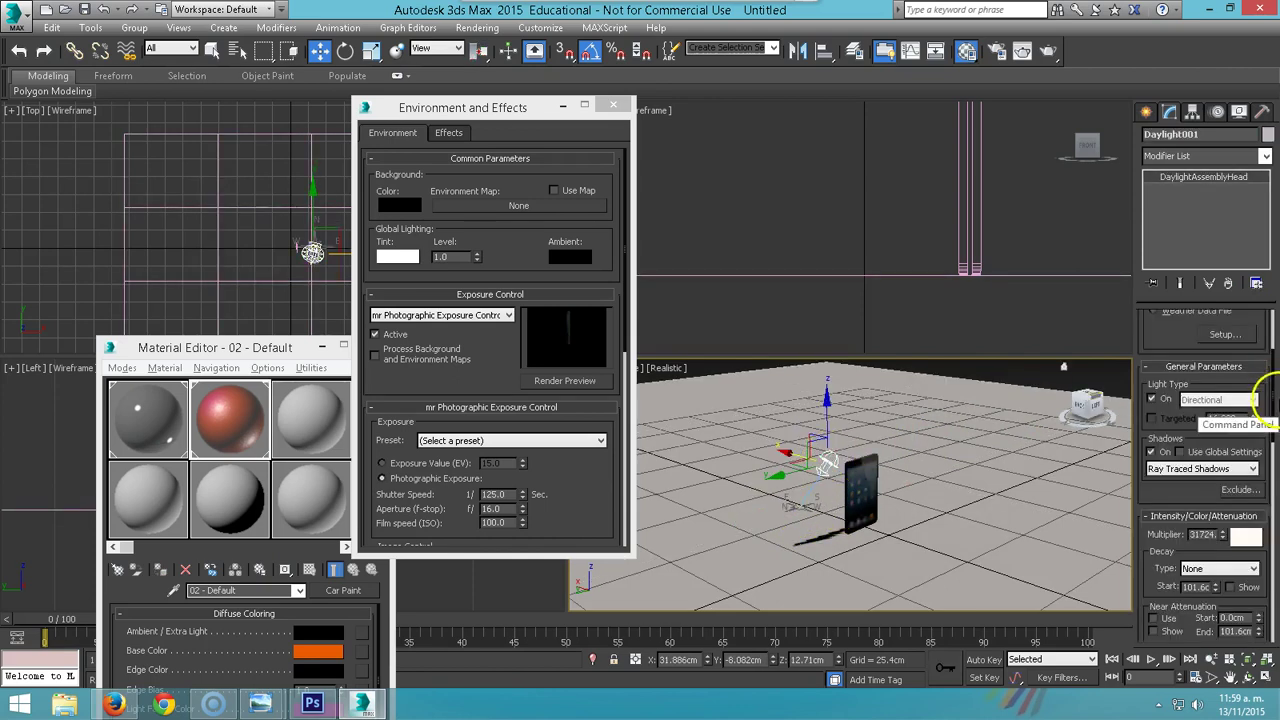
pyautogui.moveTo(1259, 326); pyautogui.dragTo(1257, 406)
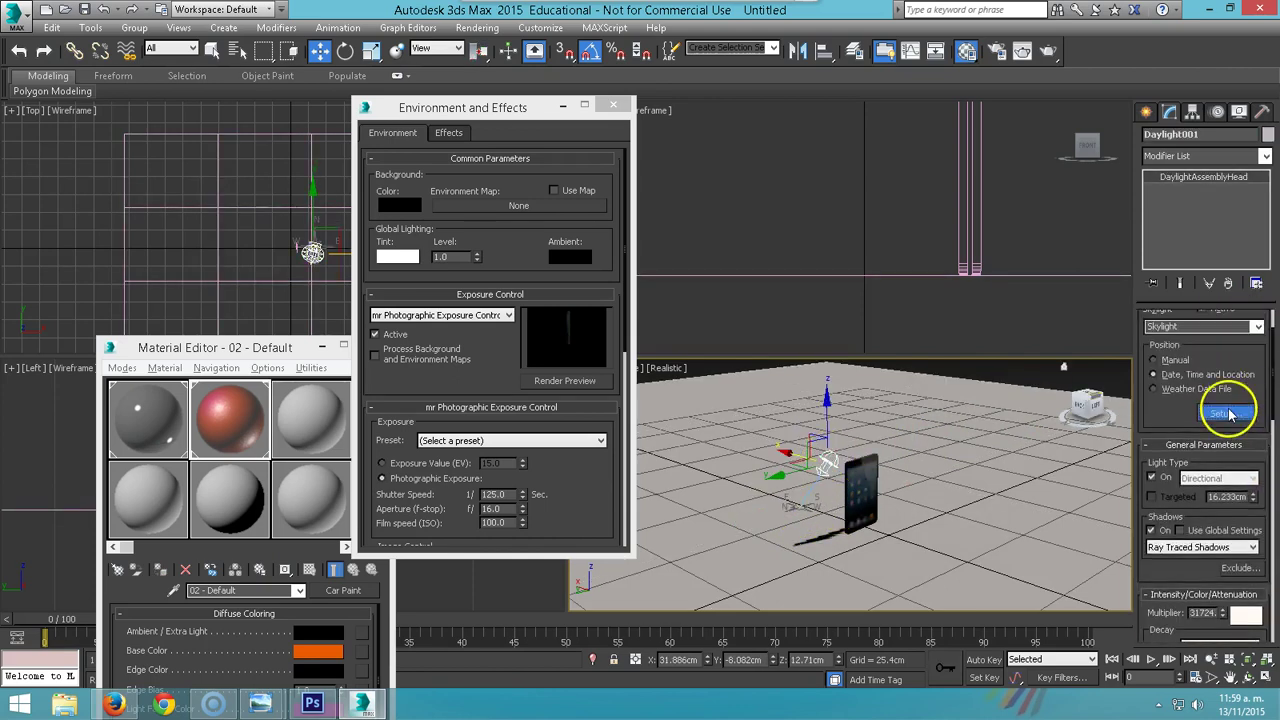
# Set Daylight001's sun to 14:57 on 30 September 2015.
pyautogui.click(1228, 410)
pyautogui.moveTo(1181, 354); pyautogui.dragTo(1183, 352)
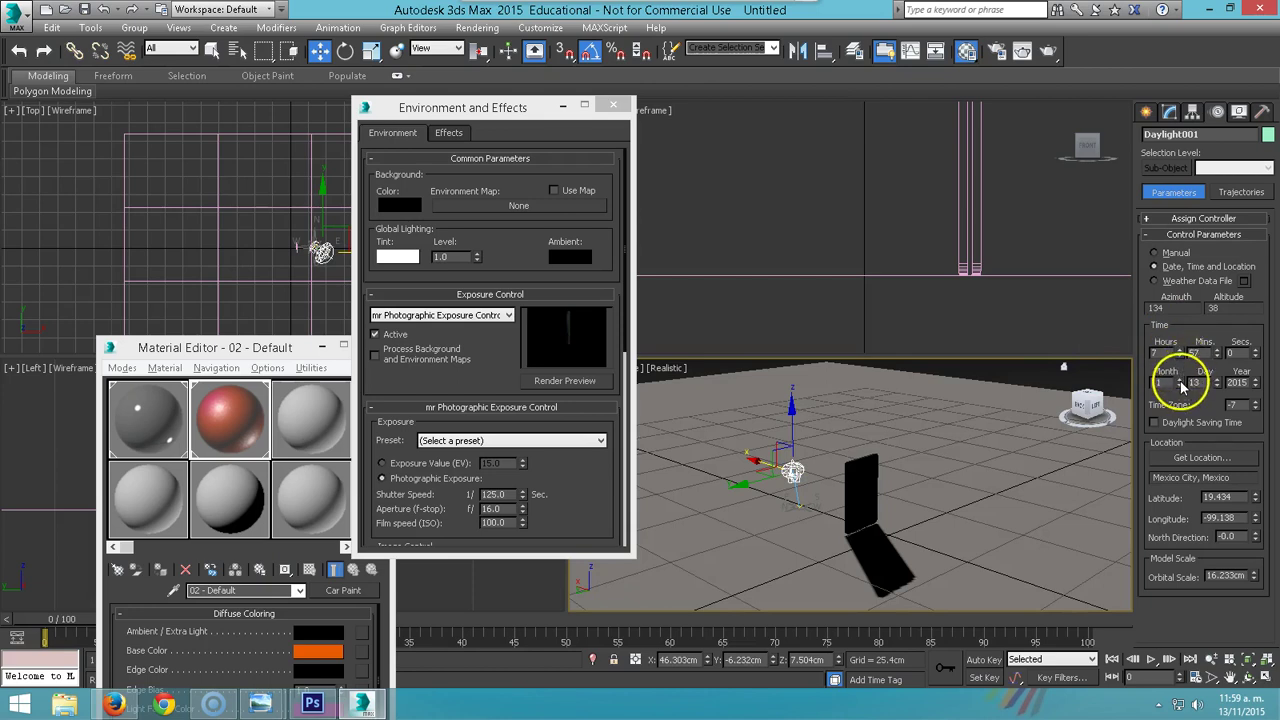
pyautogui.click(1182, 386)
pyautogui.click(1177, 370)
pyautogui.click(1180, 380)
pyautogui.click(1180, 385)
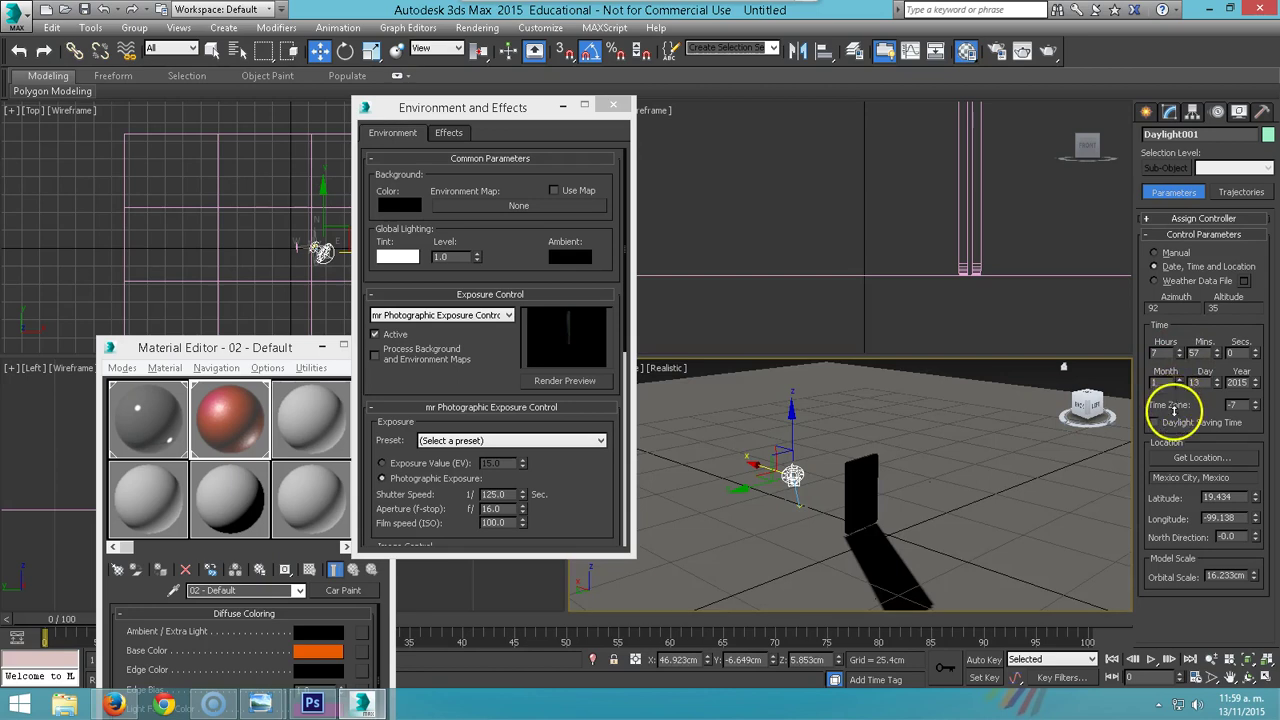
pyautogui.click(1178, 385)
pyautogui.click(1181, 385)
pyautogui.click(1180, 384)
pyautogui.click(1180, 385)
pyautogui.moveTo(1219, 393)
pyautogui.mouseDown()
pyautogui.moveTo(1200, 340)
pyautogui.moveTo(1180, 347)
pyautogui.mouseUp()
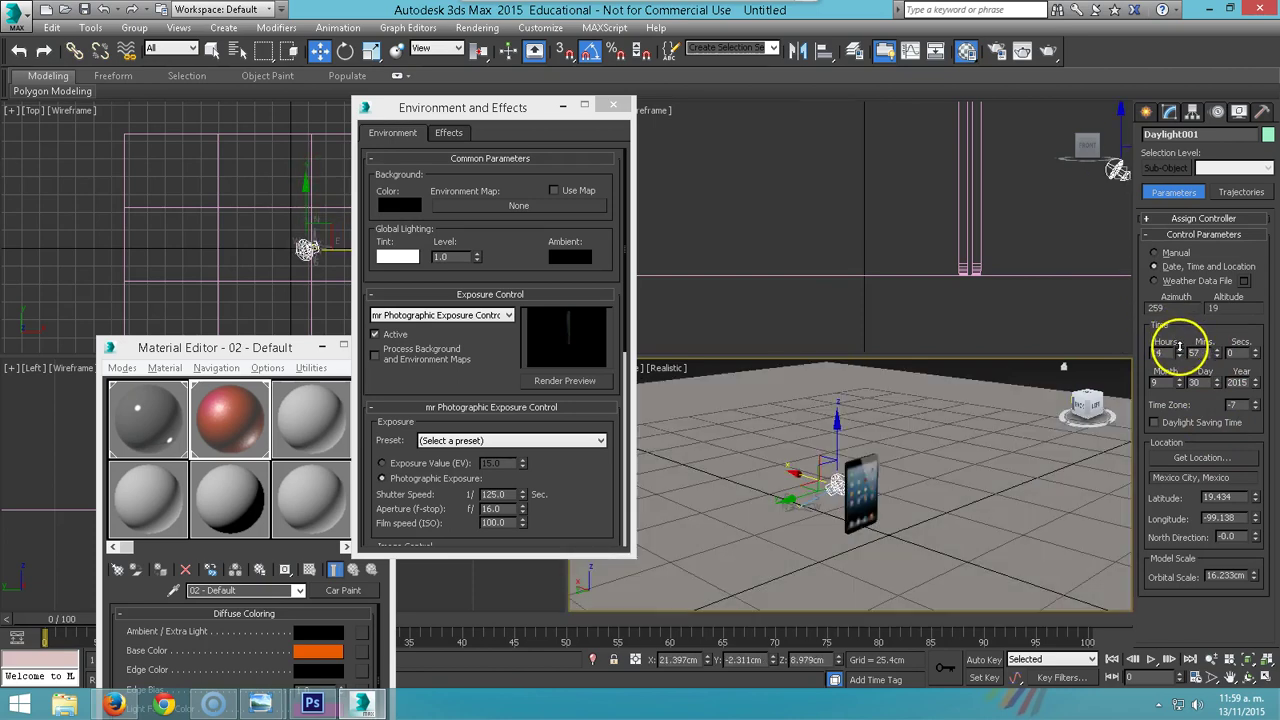
# Render the exposure preview to check the sunlit orange floor.
pyautogui.click(553, 390)
pyautogui.click(568, 348)
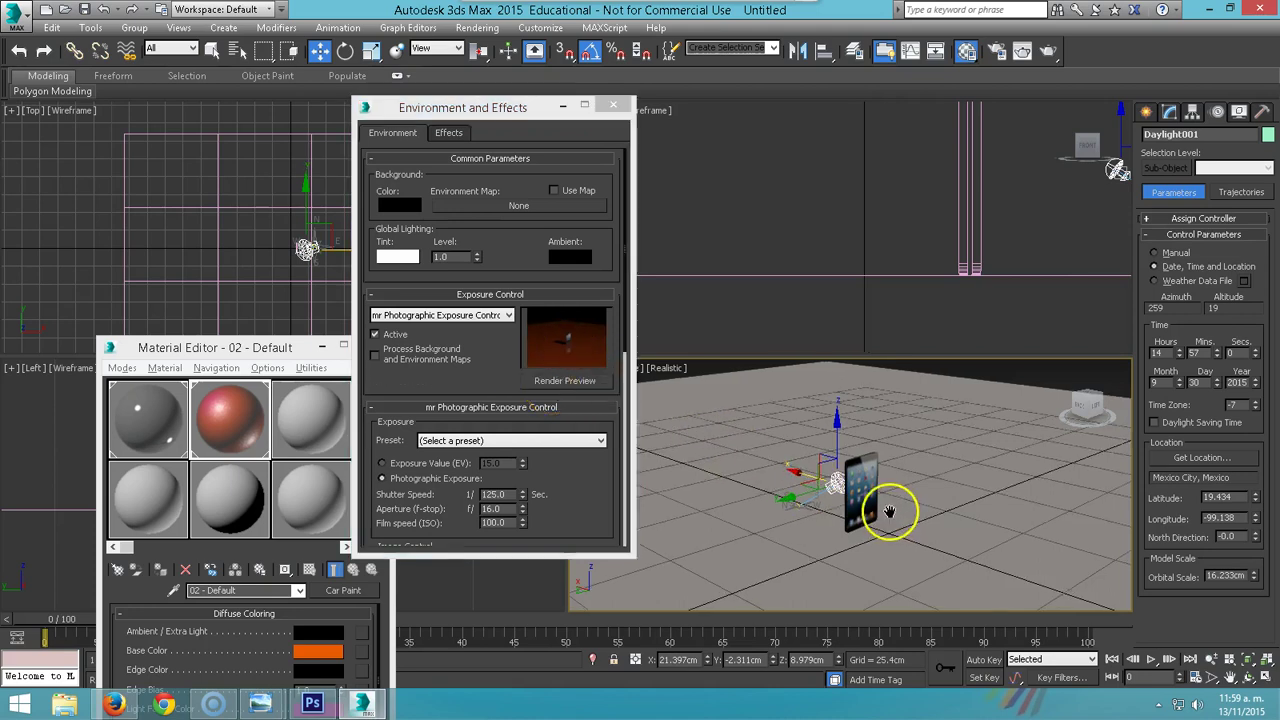
pyautogui.scroll(5, 891, 591)
pyautogui.scroll(-3, 977, 572)
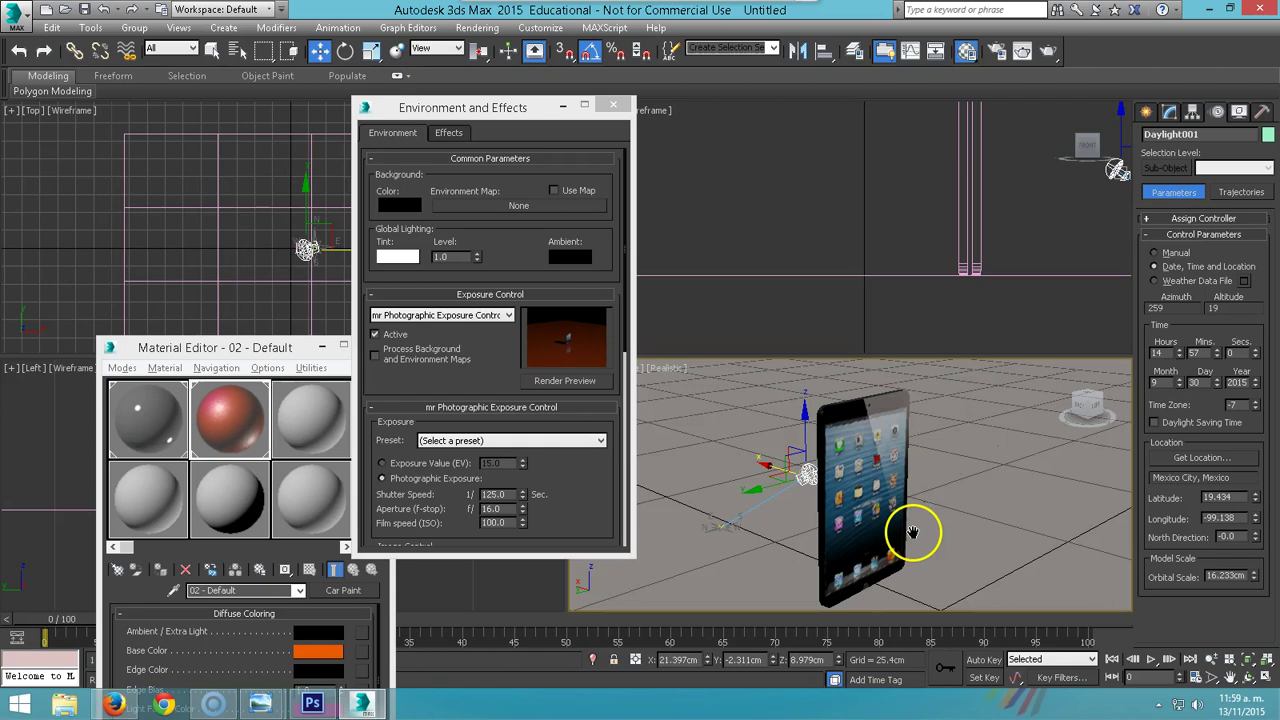
pyautogui.scroll(1, 871, 523)
# Angle the iPad about Z and clone it beside the original as a copy.
pyautogui.click(798, 490)
pyautogui.rightClick(803, 483)
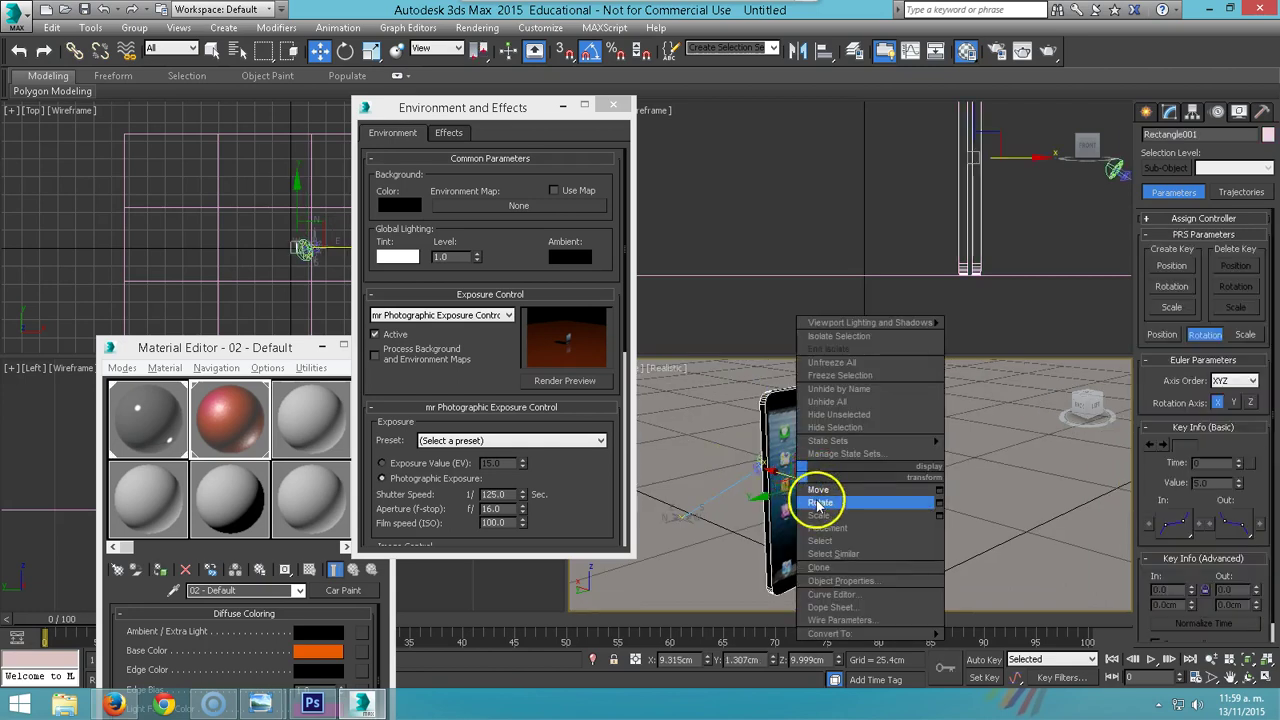
pyautogui.click(820, 500)
pyautogui.moveTo(846, 497); pyautogui.dragTo(801, 510)
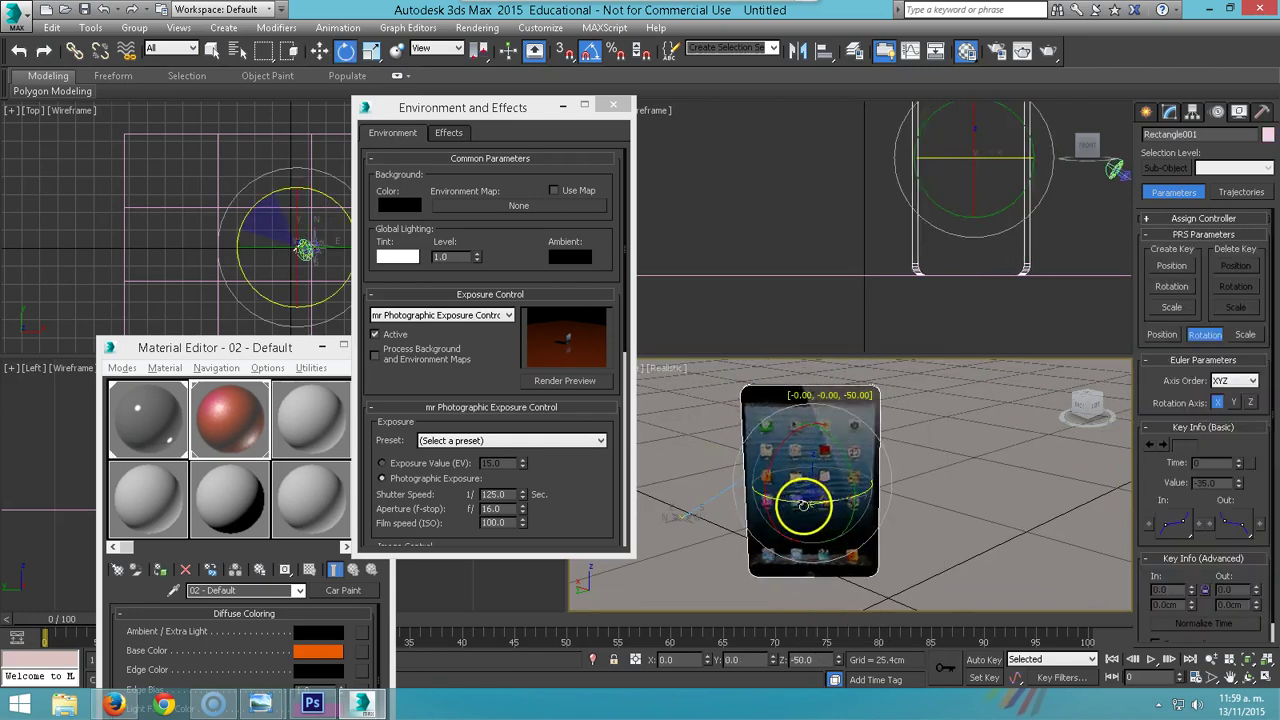
pyautogui.rightClick(801, 510)
pyautogui.click(818, 520)
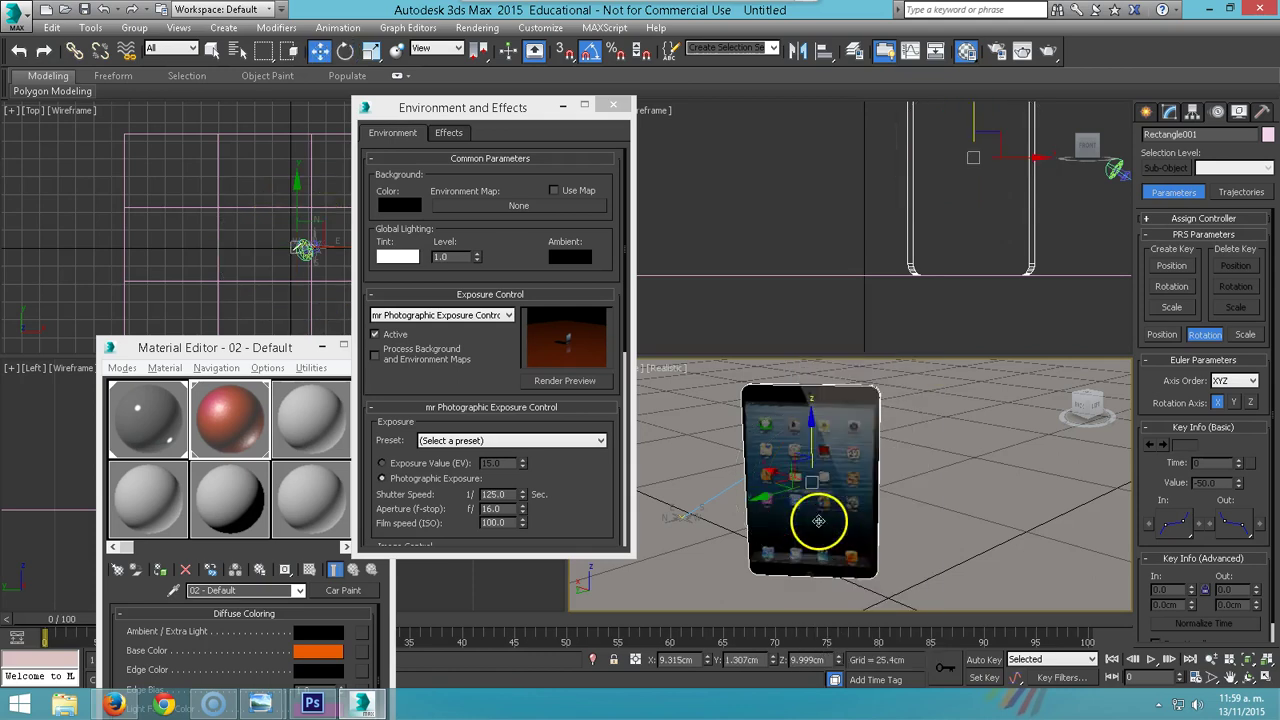
pyautogui.moveTo(789, 492)
pyautogui.mouseDown()
pyautogui.moveTo(836, 477)
pyautogui.moveTo(724, 508)
pyautogui.mouseUp()
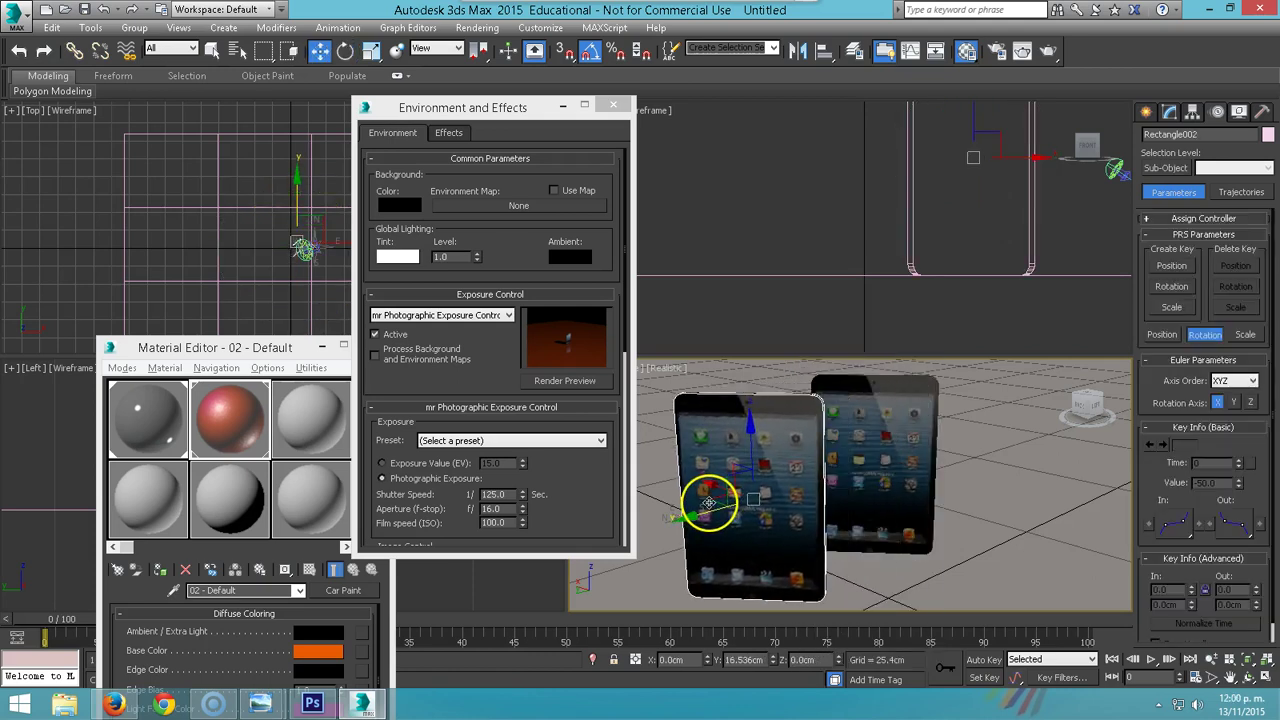
pyautogui.click(638, 420)
# Rotate the copied iPad to X 15°, Y -90°, Z 0° so it faces the camera.
pyautogui.rightClick(722, 490)
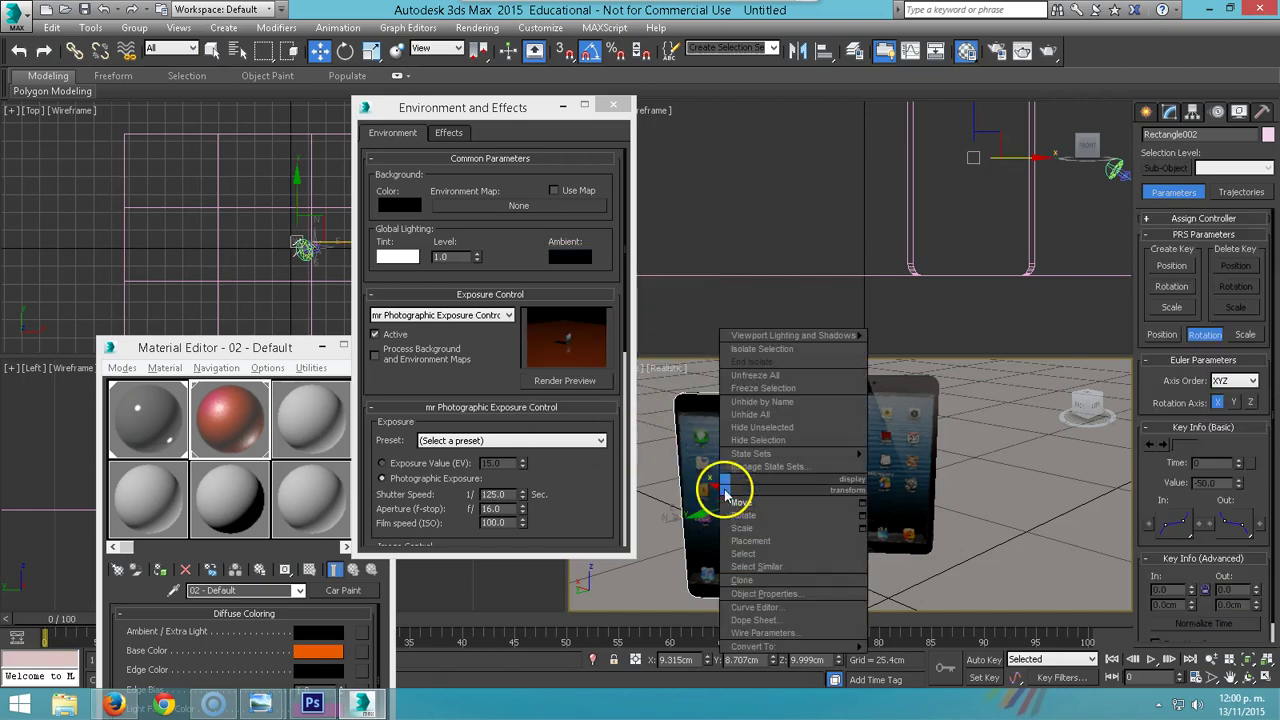
pyautogui.click(746, 516)
pyautogui.moveTo(737, 523); pyautogui.dragTo(820, 546)
pyautogui.moveTo(820, 546)
pyautogui.keyDown('alt'); pyautogui.mouseDown(button='middle')
pyautogui.moveTo(768, 530)
pyautogui.moveTo(784, 530)
pyautogui.mouseUp(button='middle'); pyautogui.keyUp('alt')
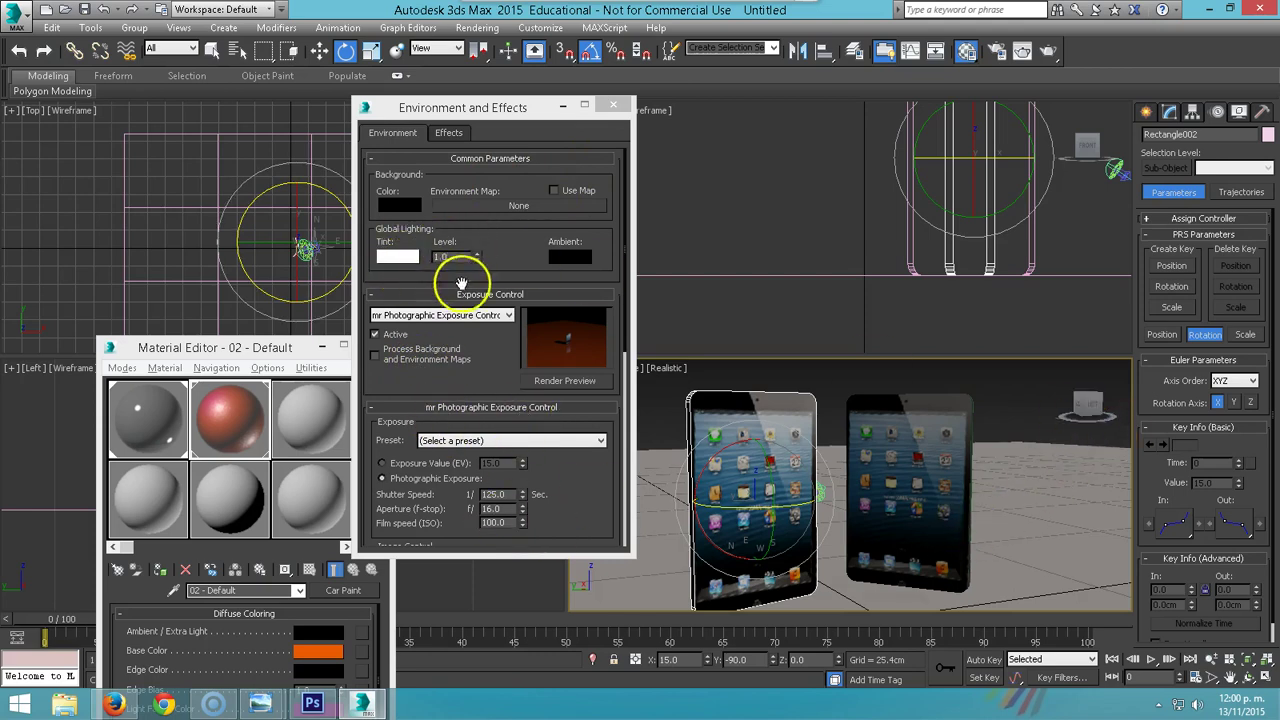
pyautogui.click(828, 405)
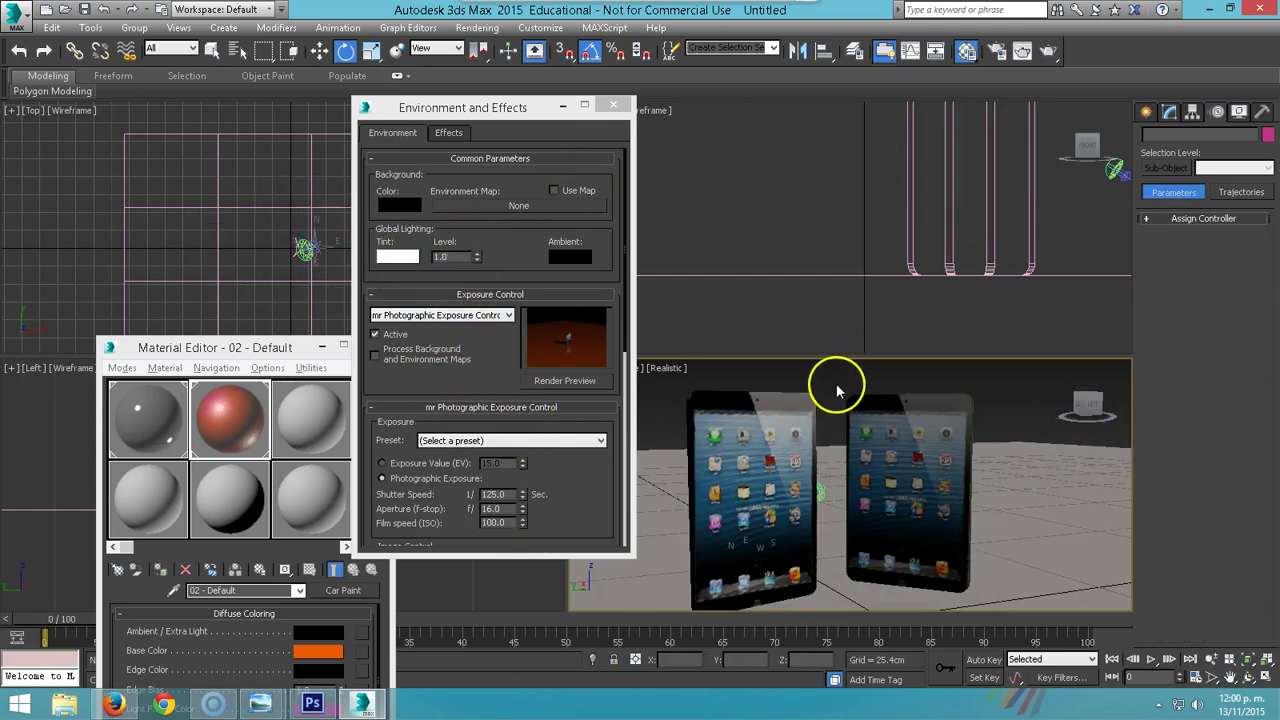
# Slow the shutter speed to 1/23.75 (EV 12.57), re-preview the exposure, and render the perspective view.
pyautogui.click(580, 382)
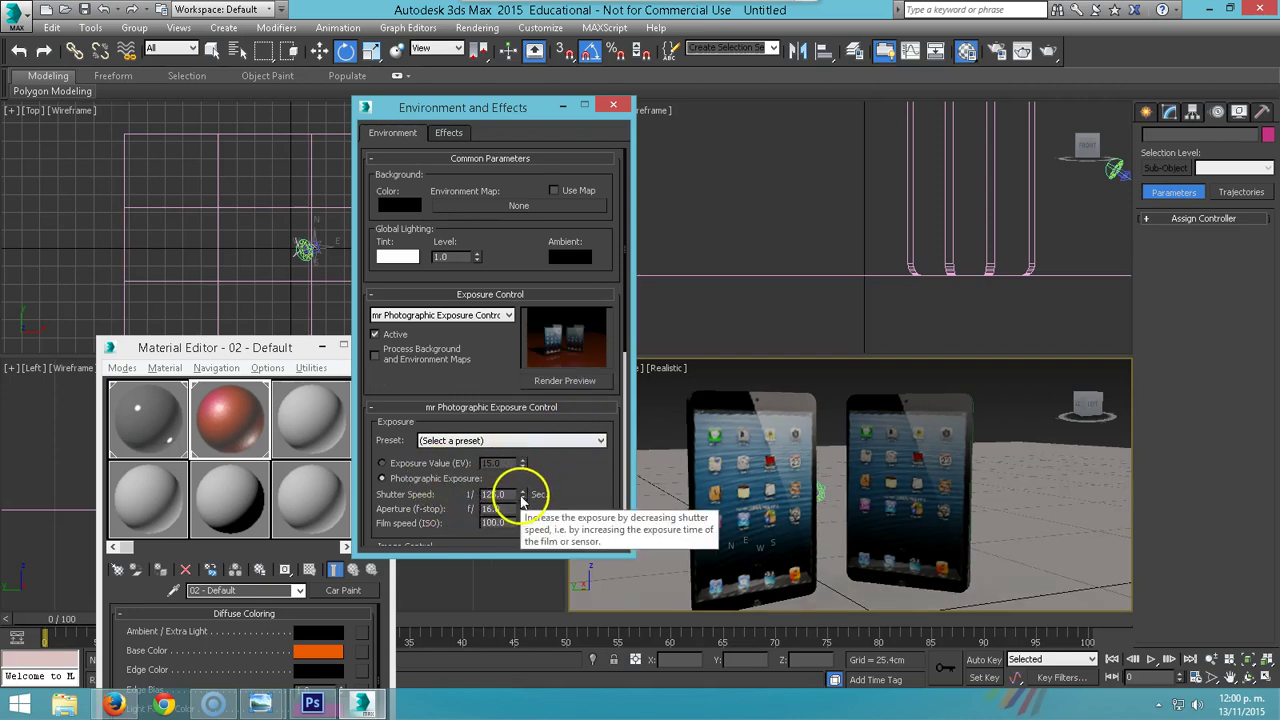
pyautogui.moveTo(522, 496)
pyautogui.mouseDown()
pyautogui.moveTo(537, 571)
pyautogui.moveTo(571, 514)
pyautogui.mouseUp()
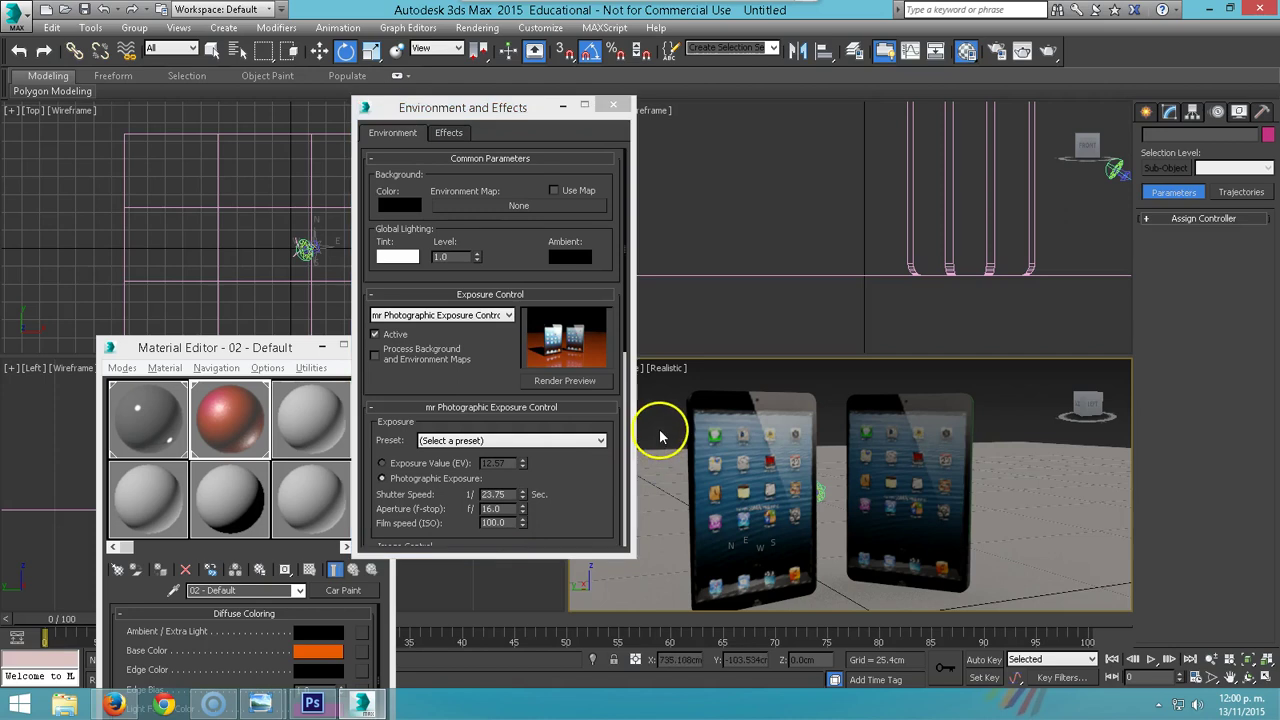
pyautogui.click(568, 381)
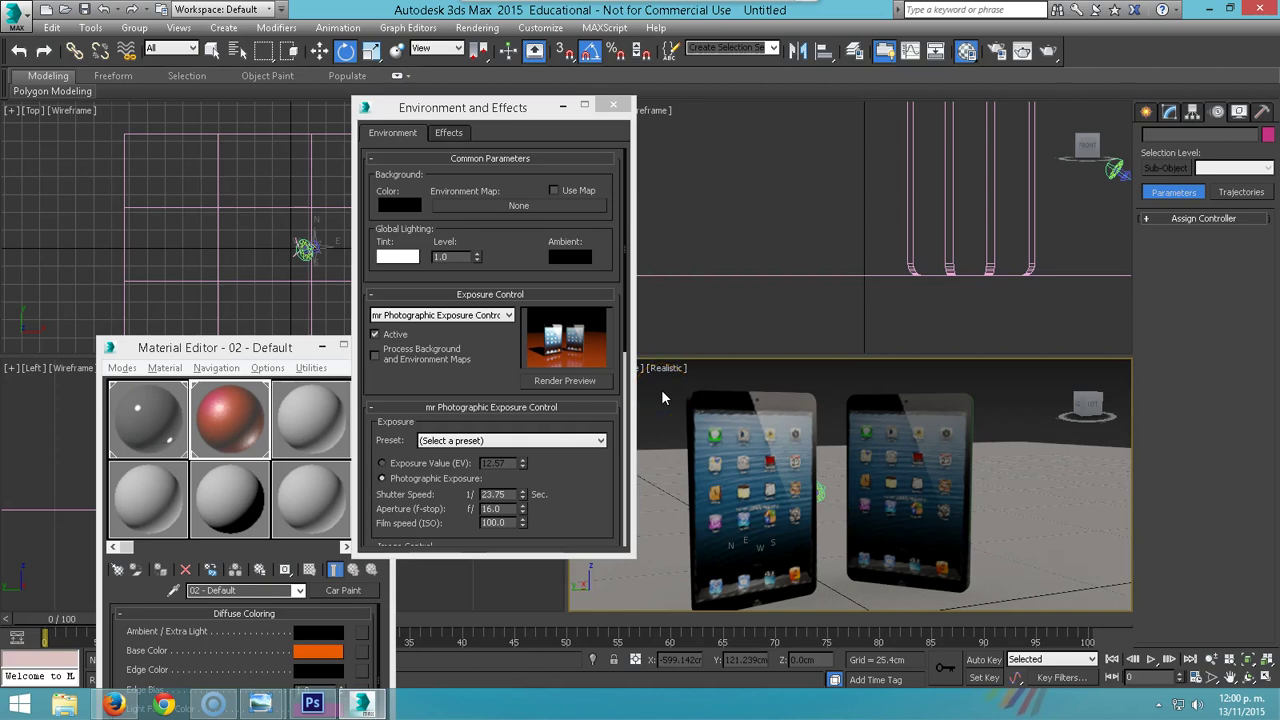
pyautogui.hotkey('shift', 'q')
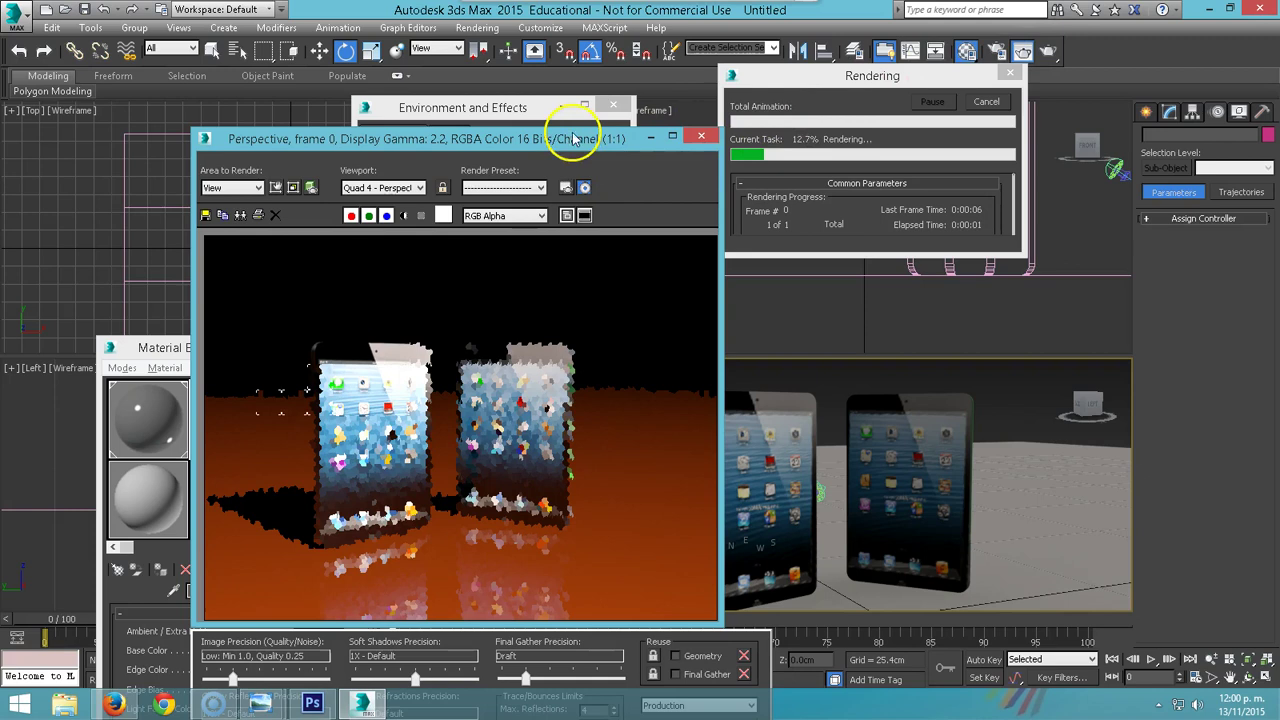
# Move the Rendered Frame Window higher to reveal its lower panel while mental ray finishes.
pyautogui.moveTo(575, 140); pyautogui.dragTo(586, 91)
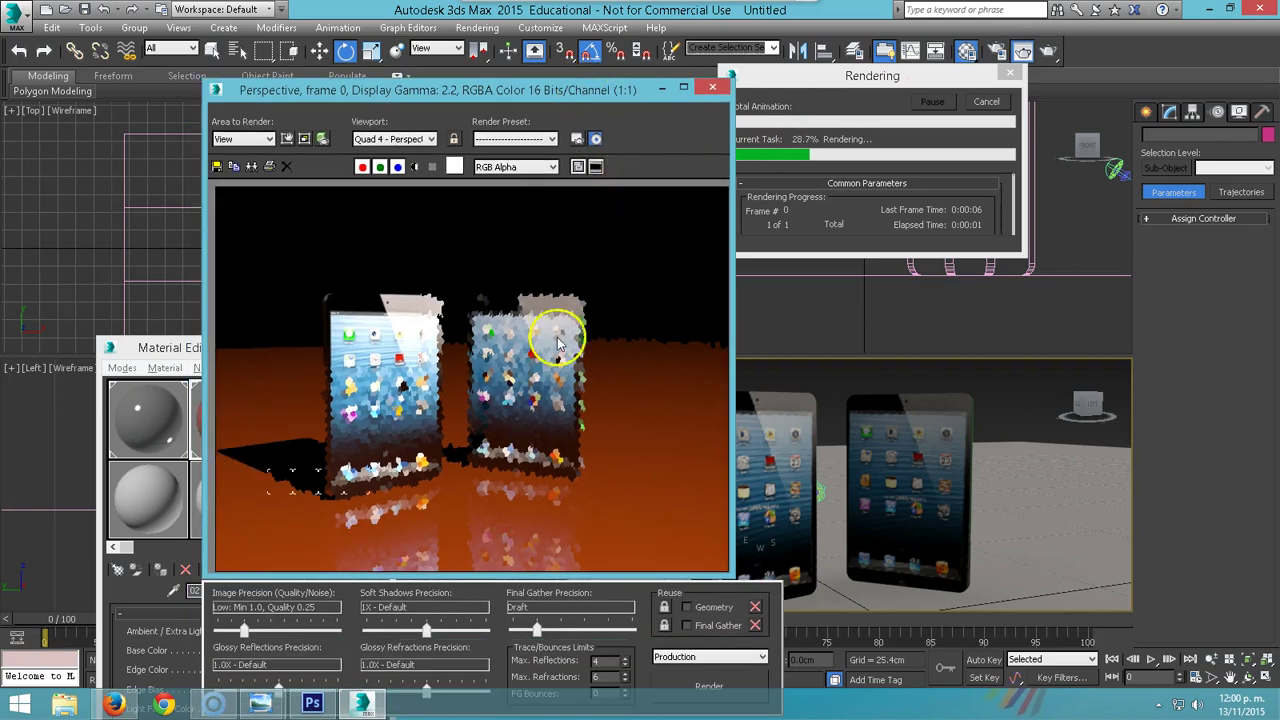
pyautogui.moveTo(495, 90); pyautogui.dragTo(491, 46)
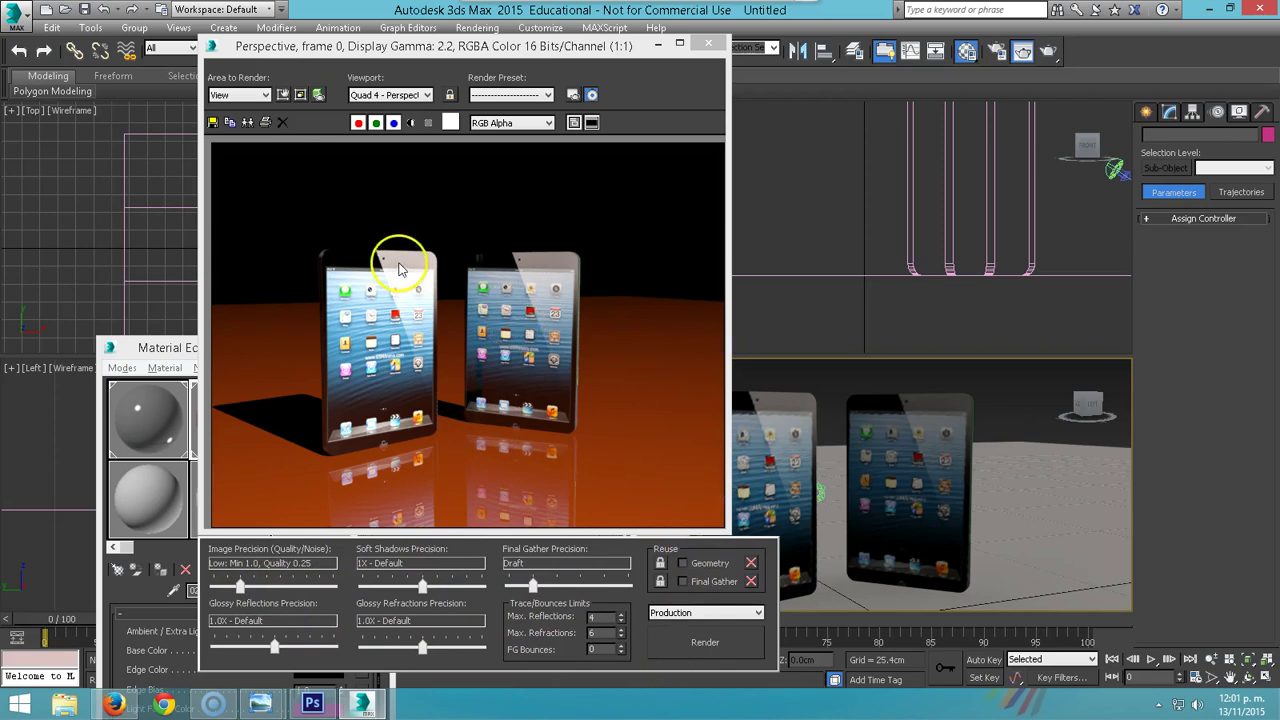
# Save the finished render to the Desktop as the JPEG file 'render' at quality 100.
pyautogui.click(213, 123)
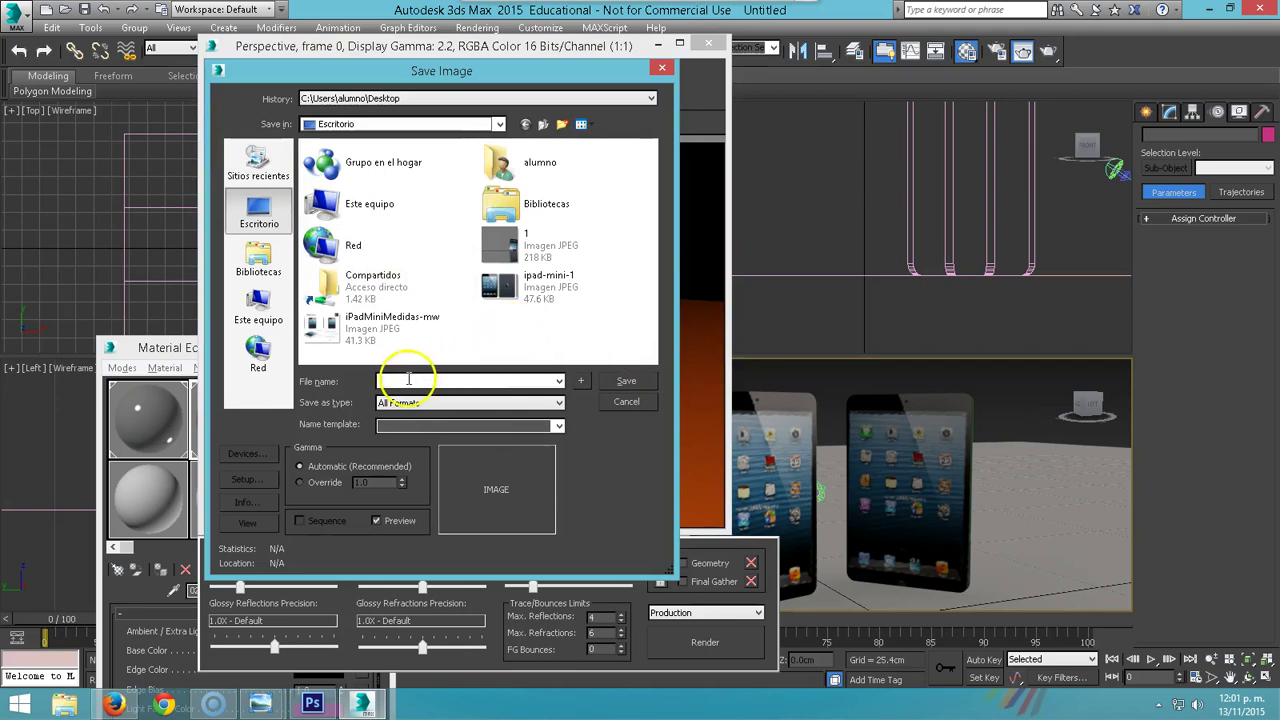
pyautogui.write('render')
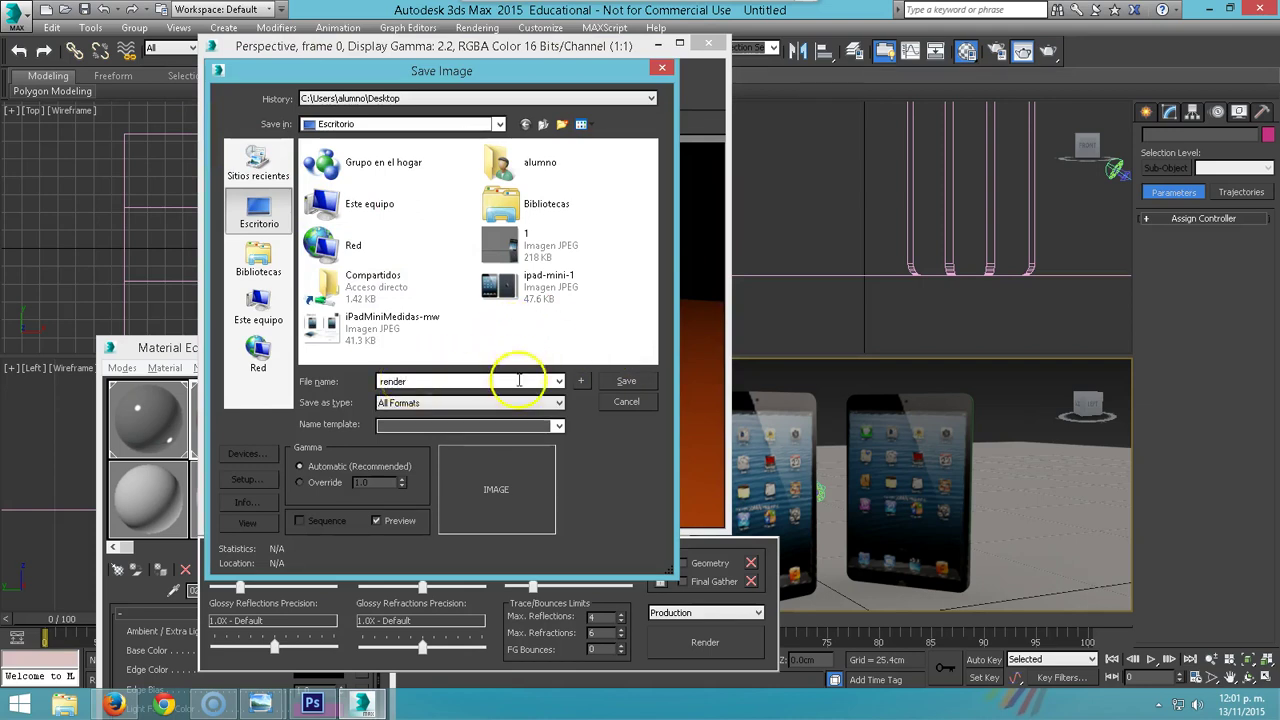
pyautogui.click(467, 403)
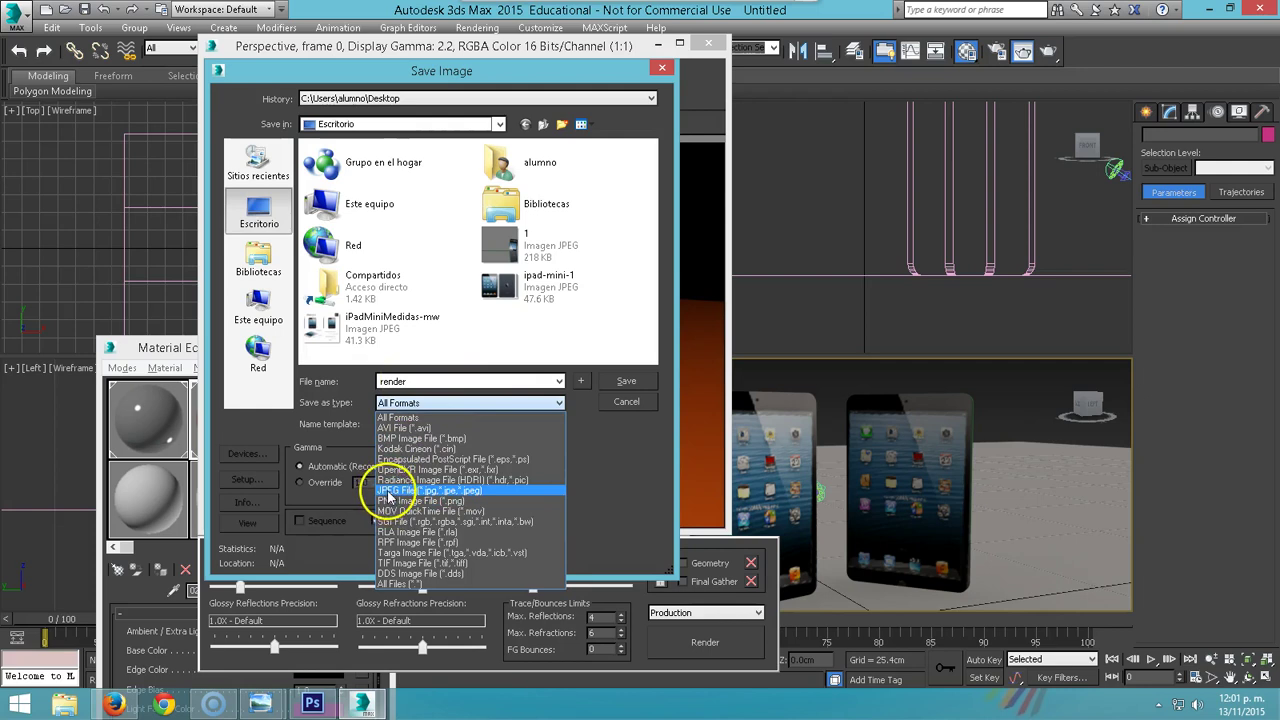
pyautogui.click(395, 491)
pyautogui.click(622, 382)
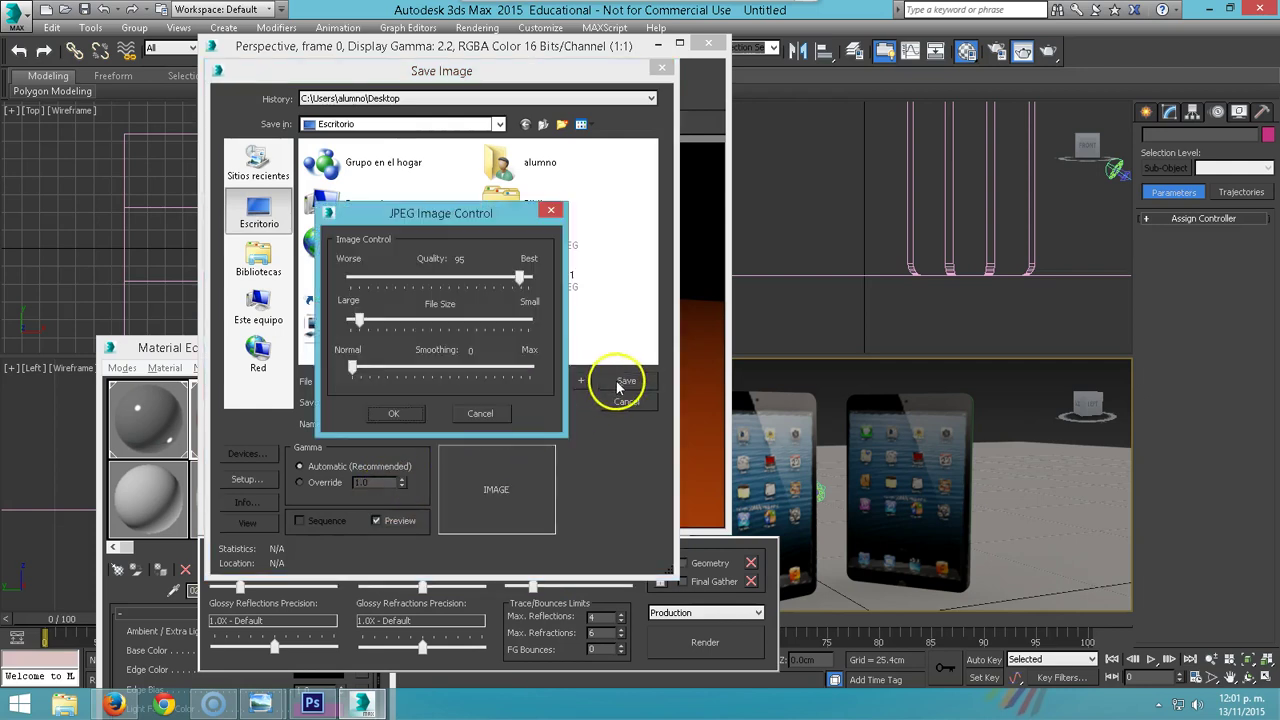
pyautogui.moveTo(519, 289); pyautogui.dragTo(543, 306)
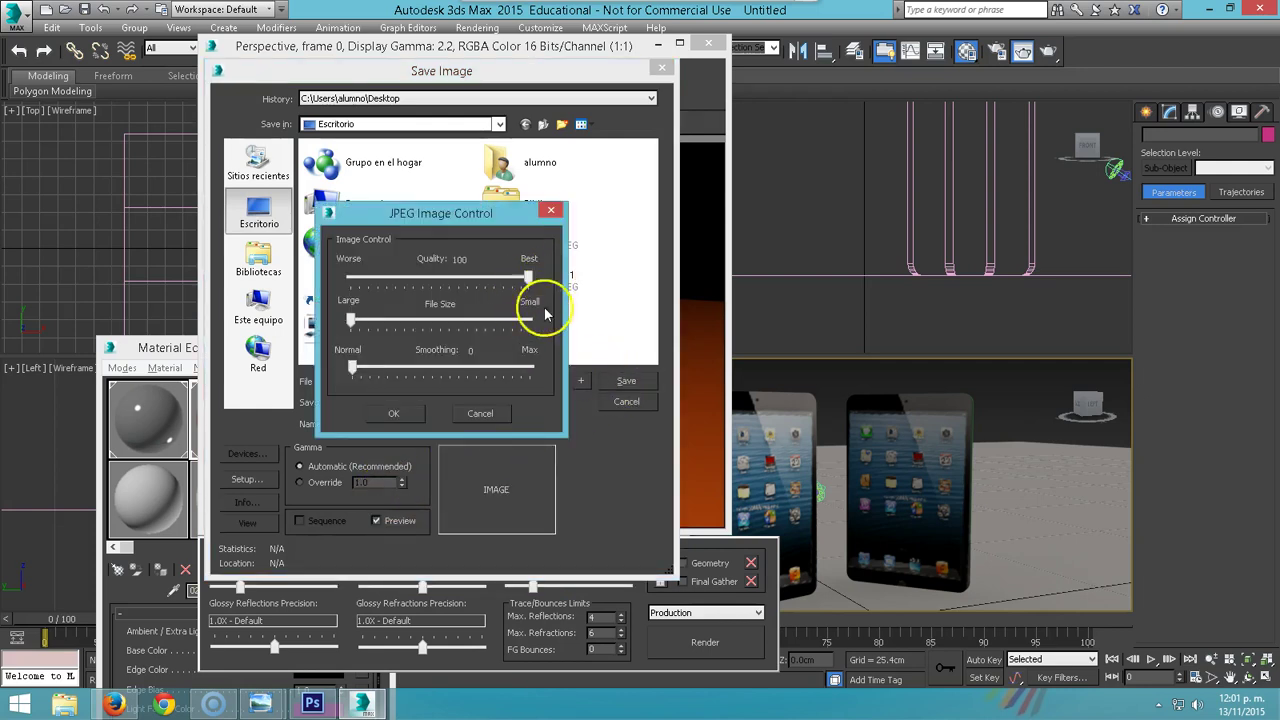
pyautogui.click(400, 410)
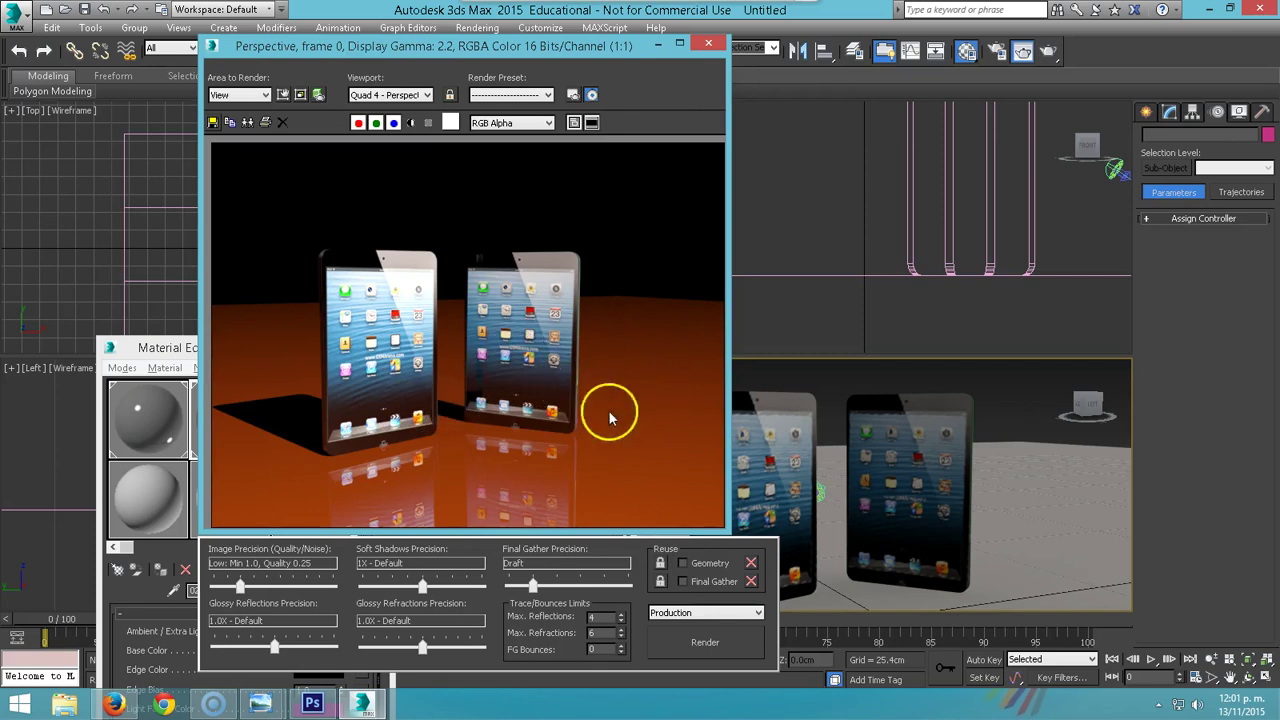
# Rotate the right iPad (Rectangle001) 160° about its vertical axis and re-render the scene.
pyautogui.click(950, 466)
pyautogui.moveTo(884, 498)
pyautogui.mouseDown()
pyautogui.moveTo(1023, 500)
pyautogui.moveTo(1000, 500)
pyautogui.moveTo(1012, 500)
pyautogui.mouseUp()
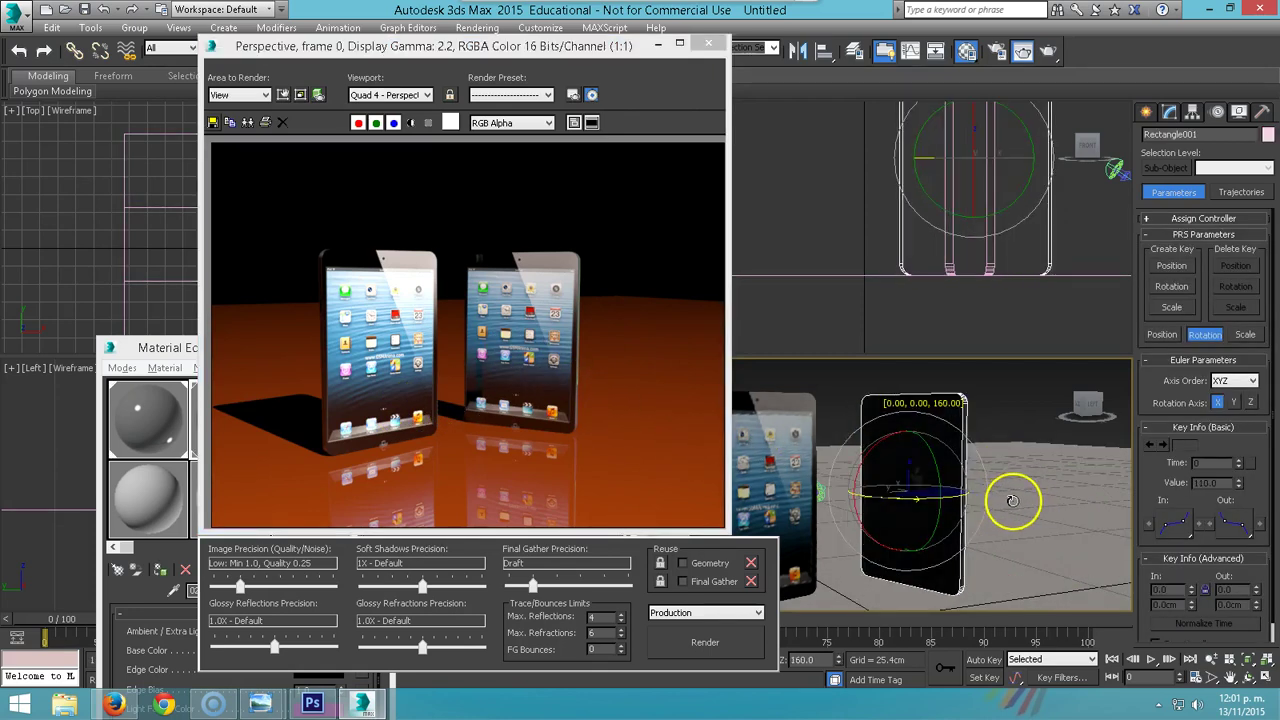
pyautogui.click(708, 642)
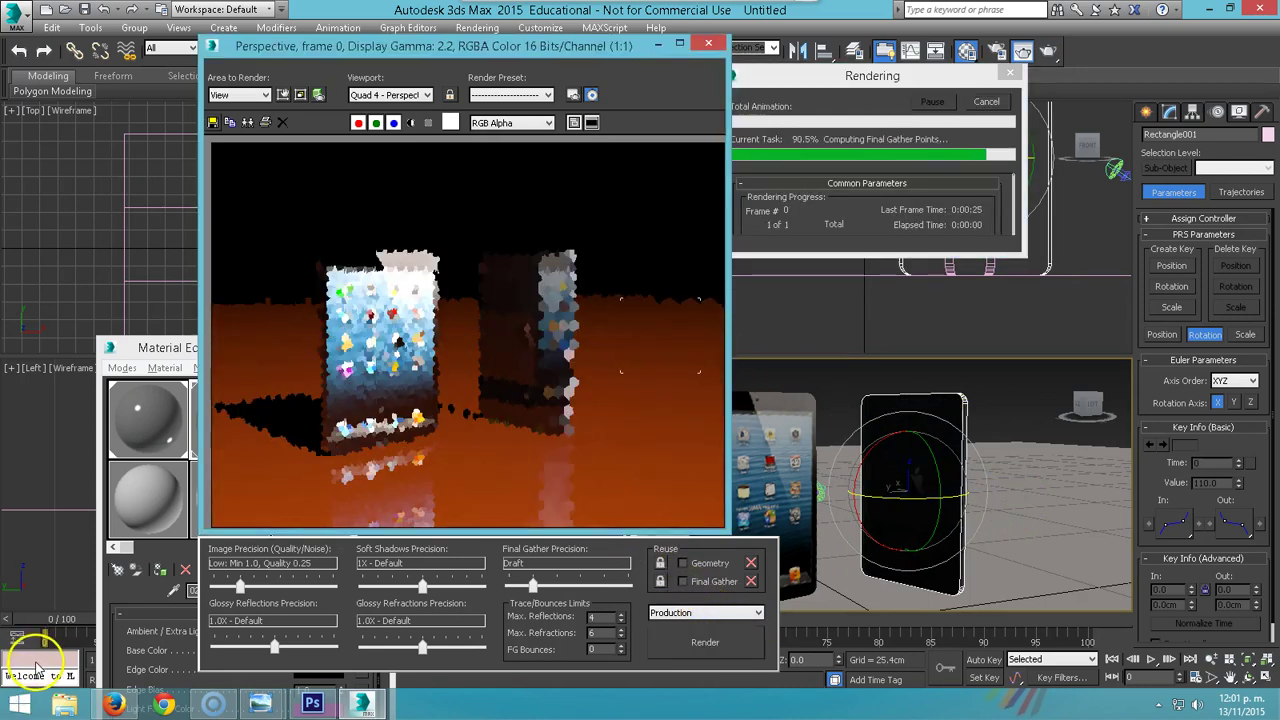